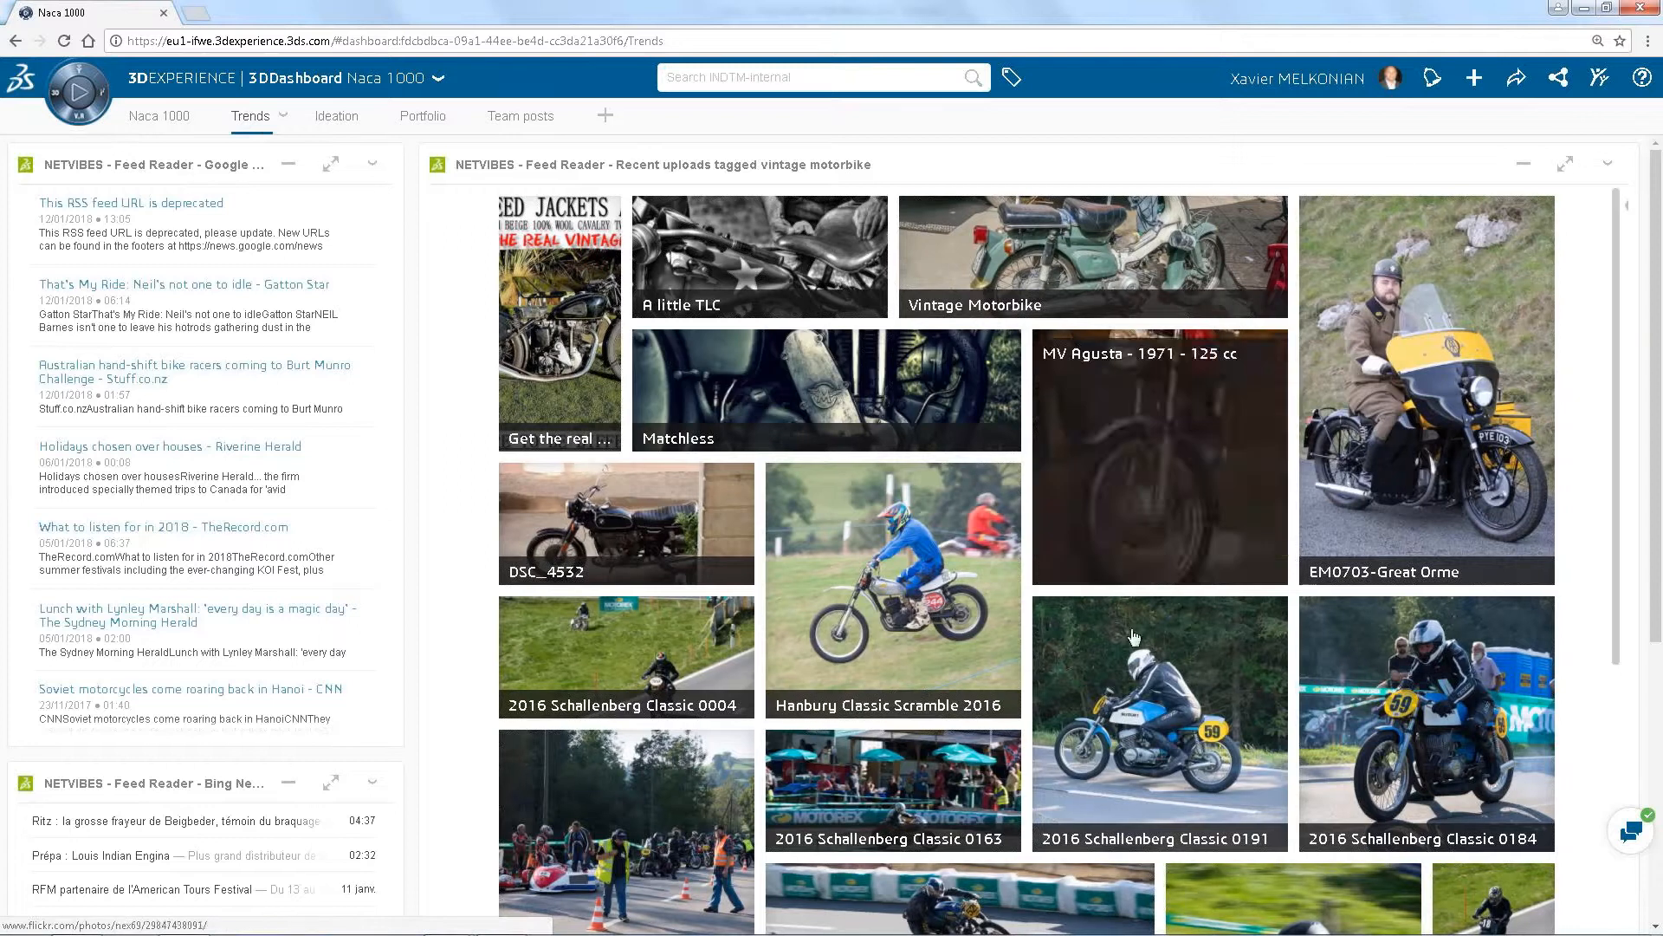
Browse the recent uploads tagged vintage motorbike in the Trends feed for inspiration photos
scroll(1570, 595, down, 1)
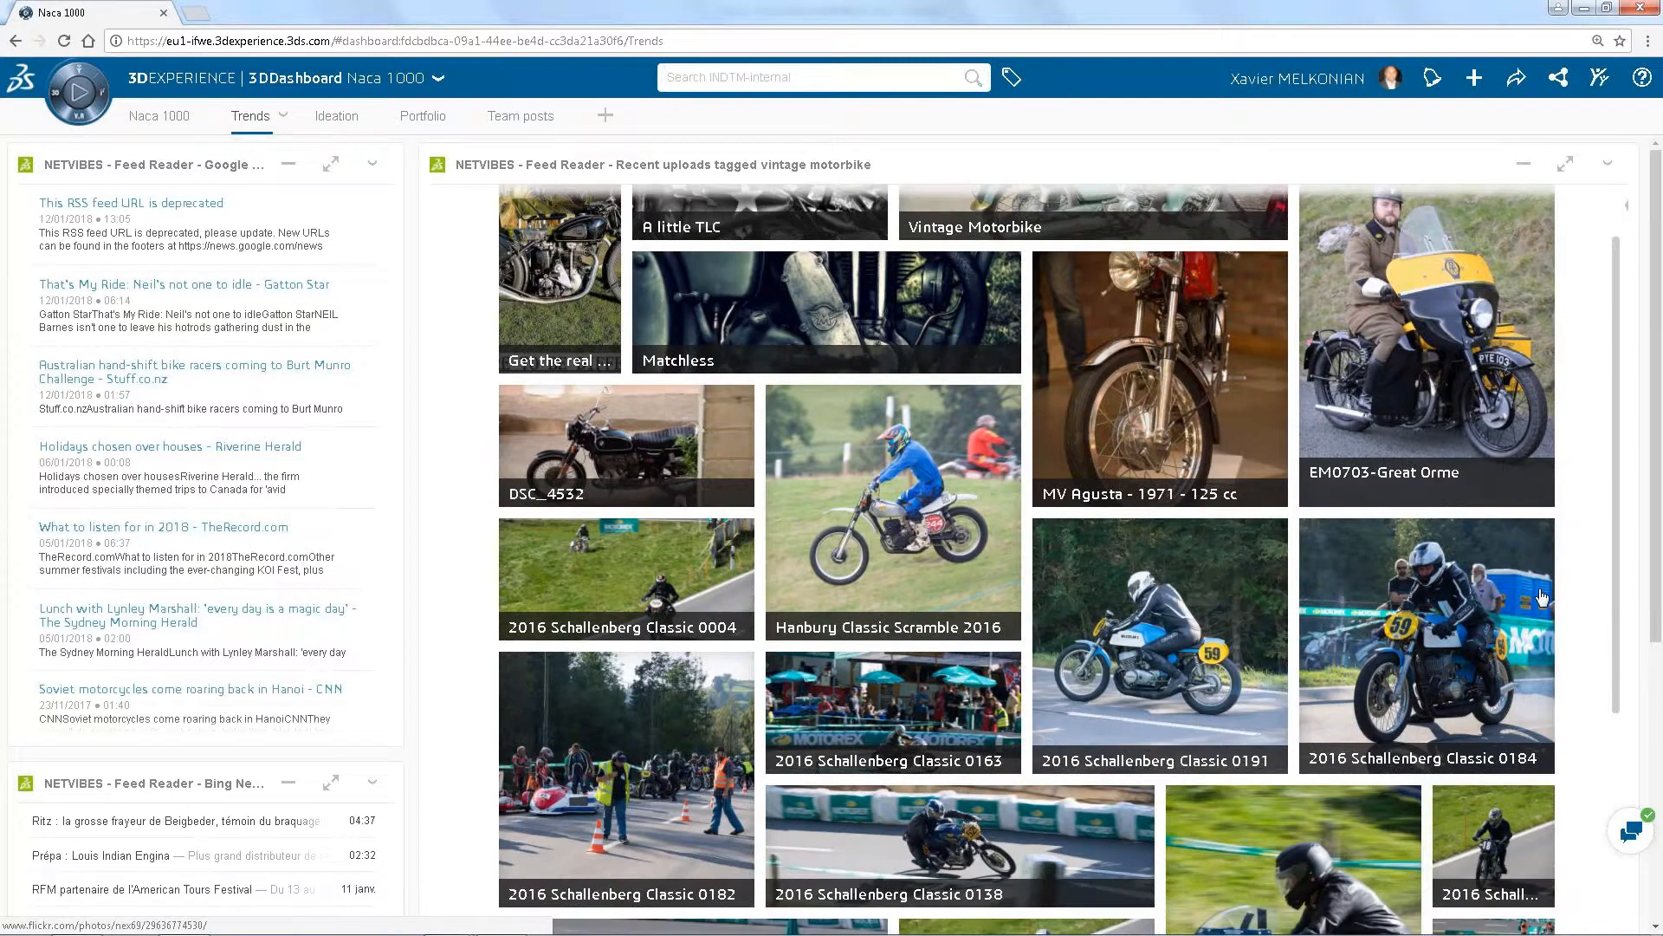
scroll(1543, 596, down, 5)
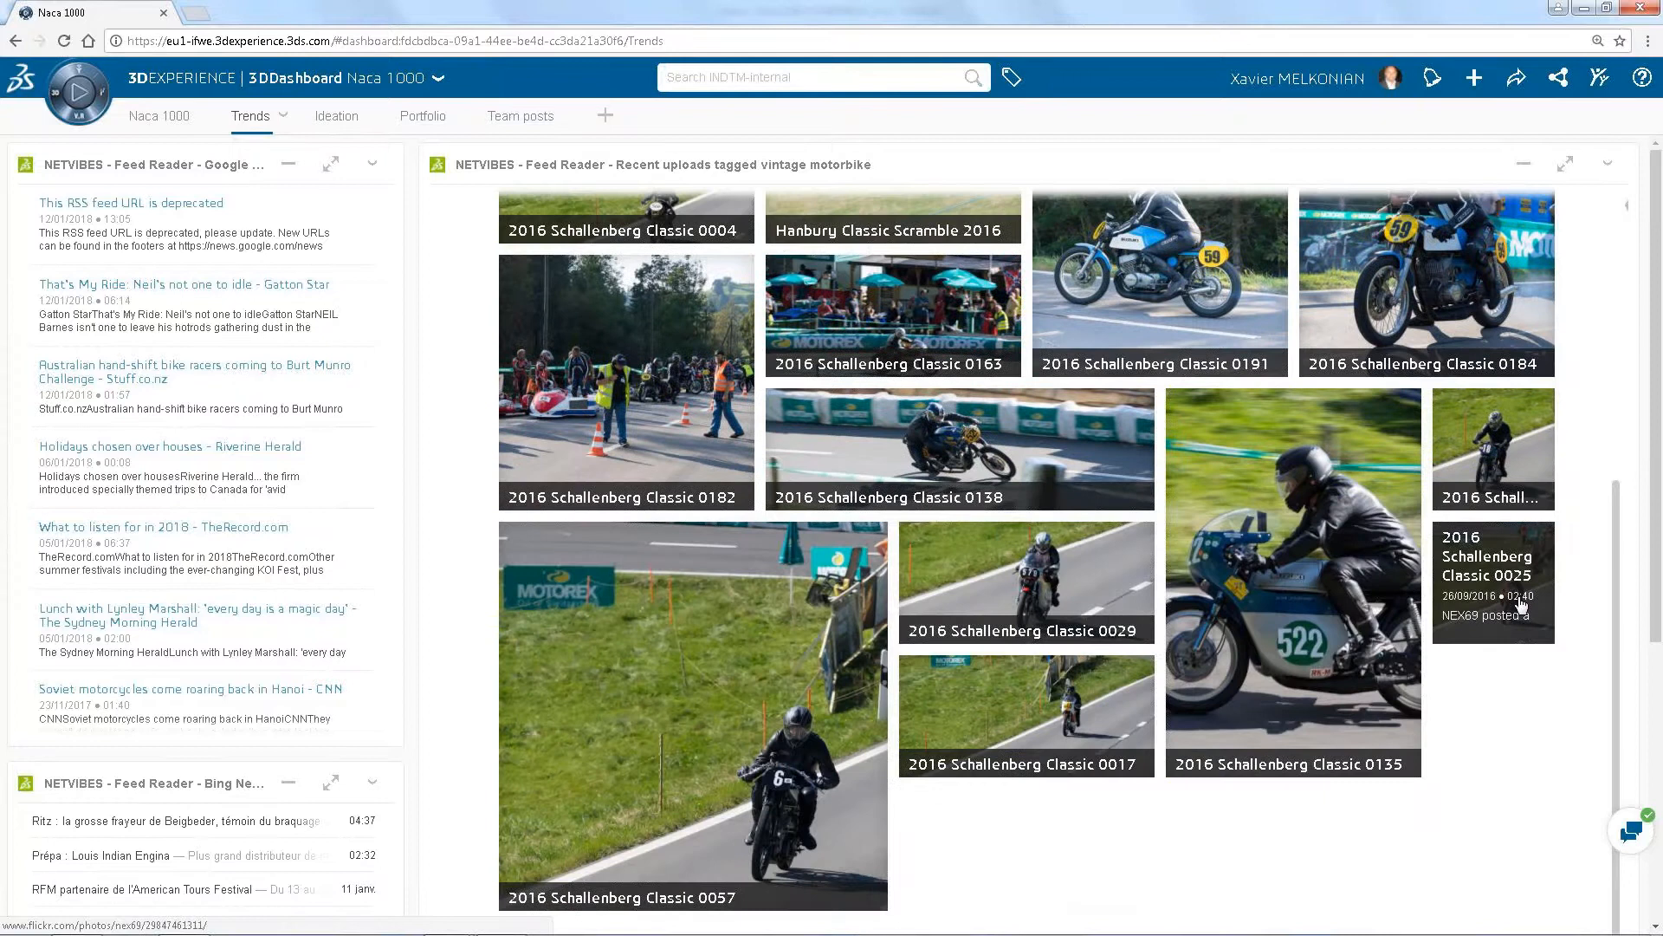
scroll(1415, 592, up, 5)
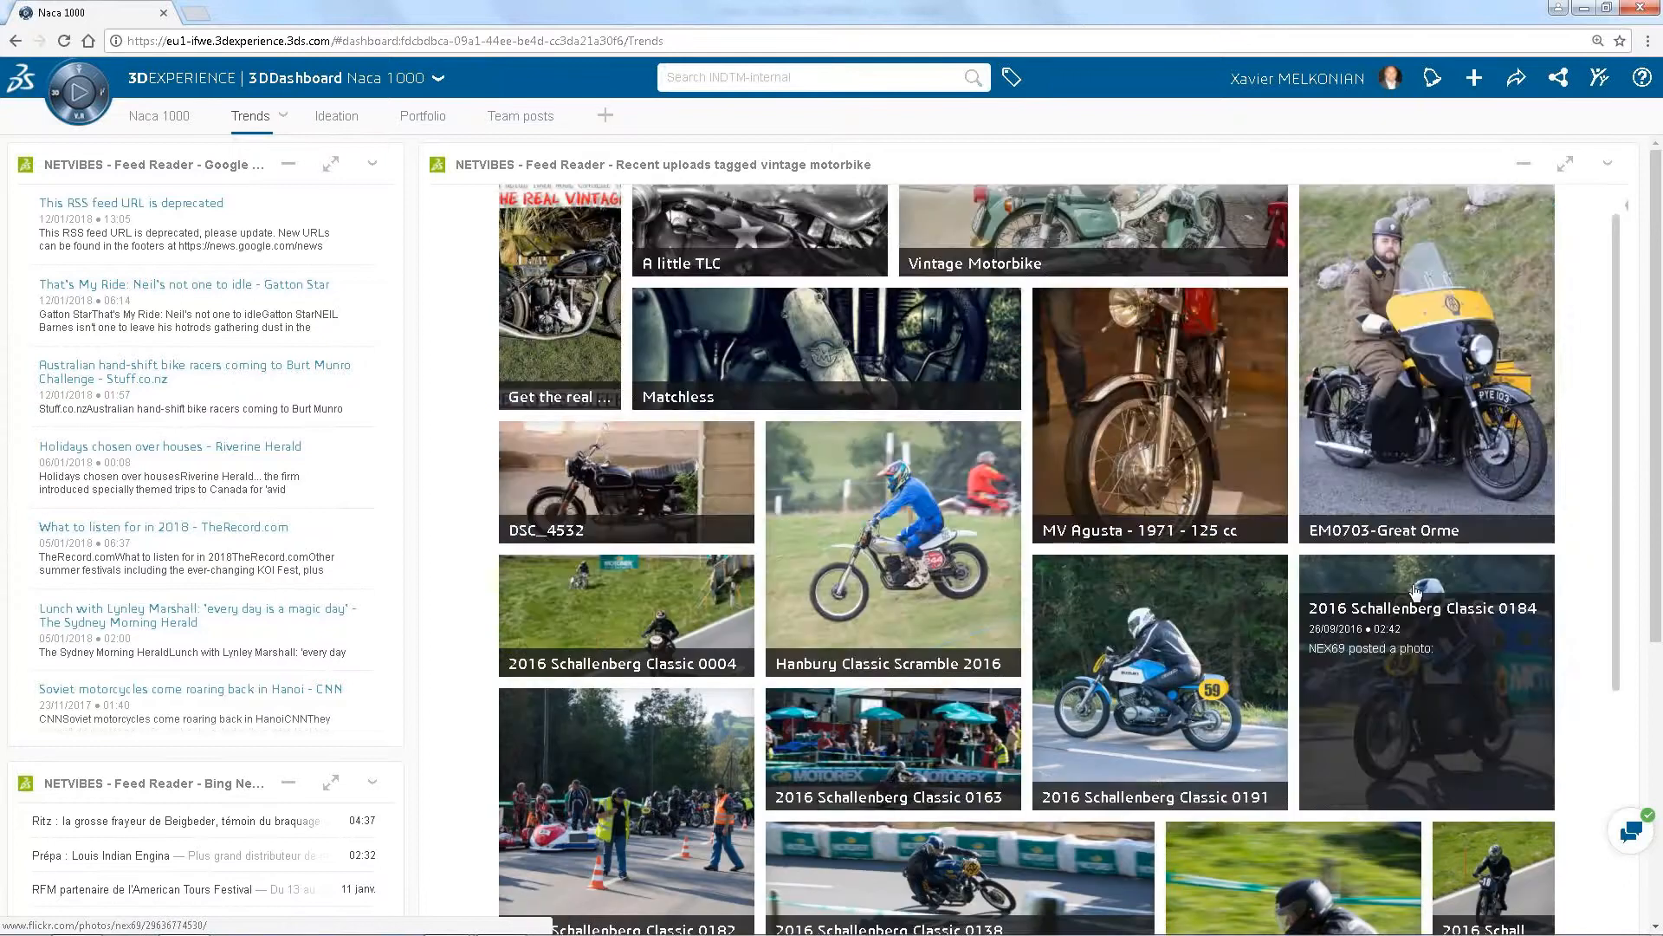
scroll(1415, 592, up, 1)
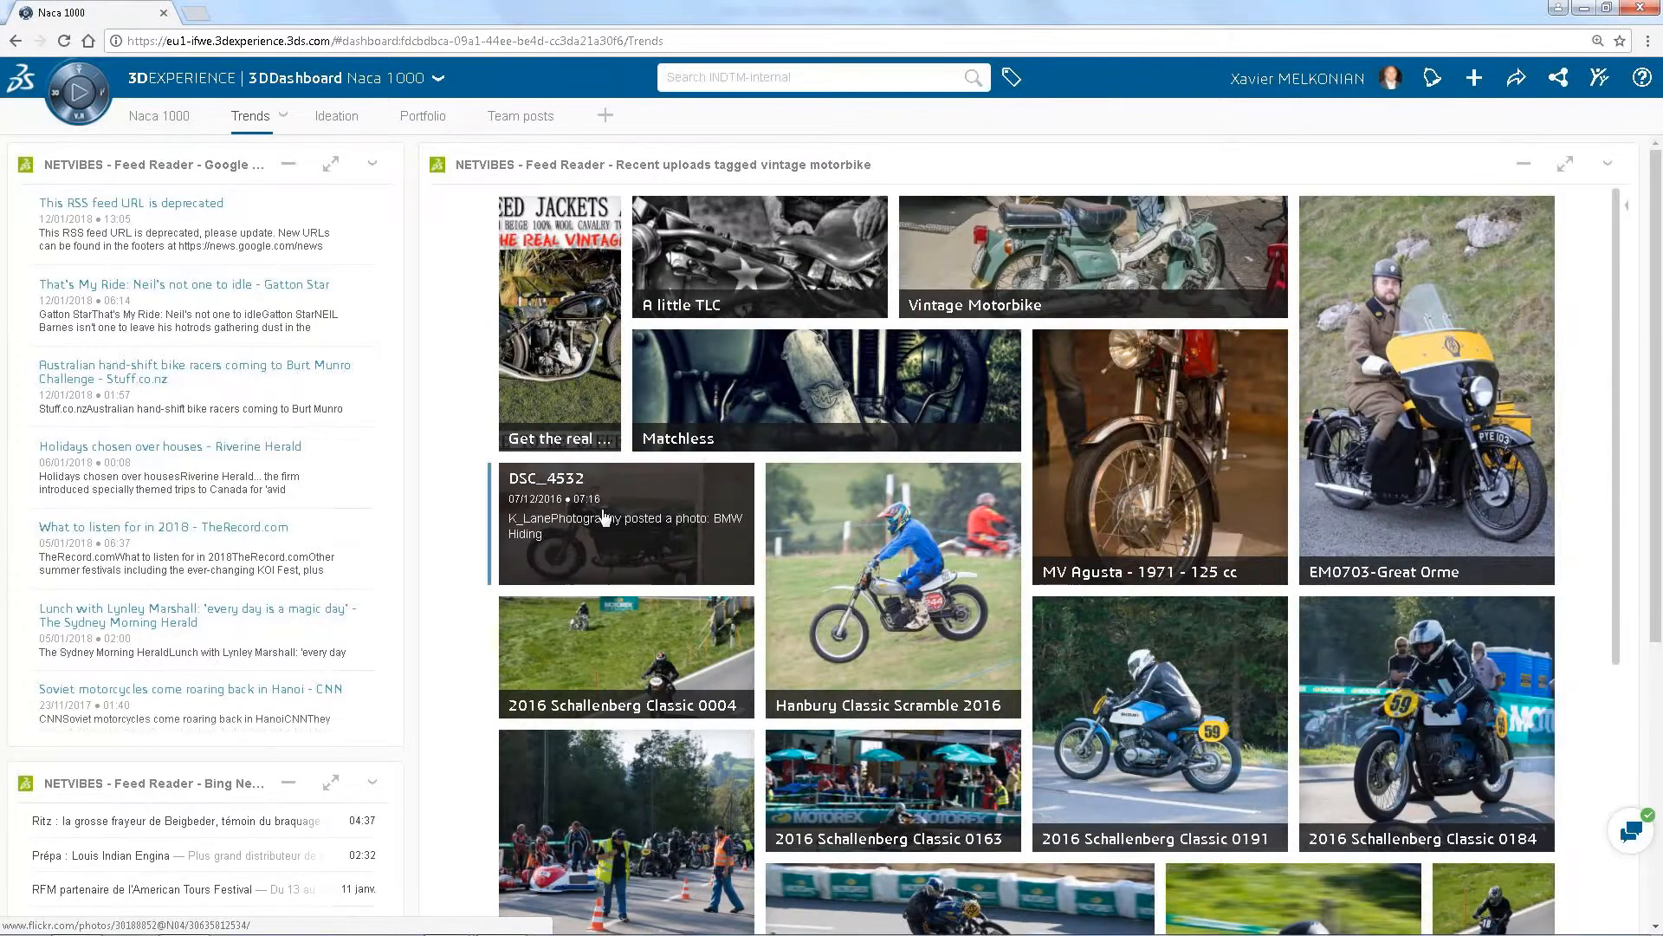
Open the DSC_4532 photo post in the vintage motorbike feed and examine its full-size picture
click(605, 517)
scroll(1241, 601, down, 5)
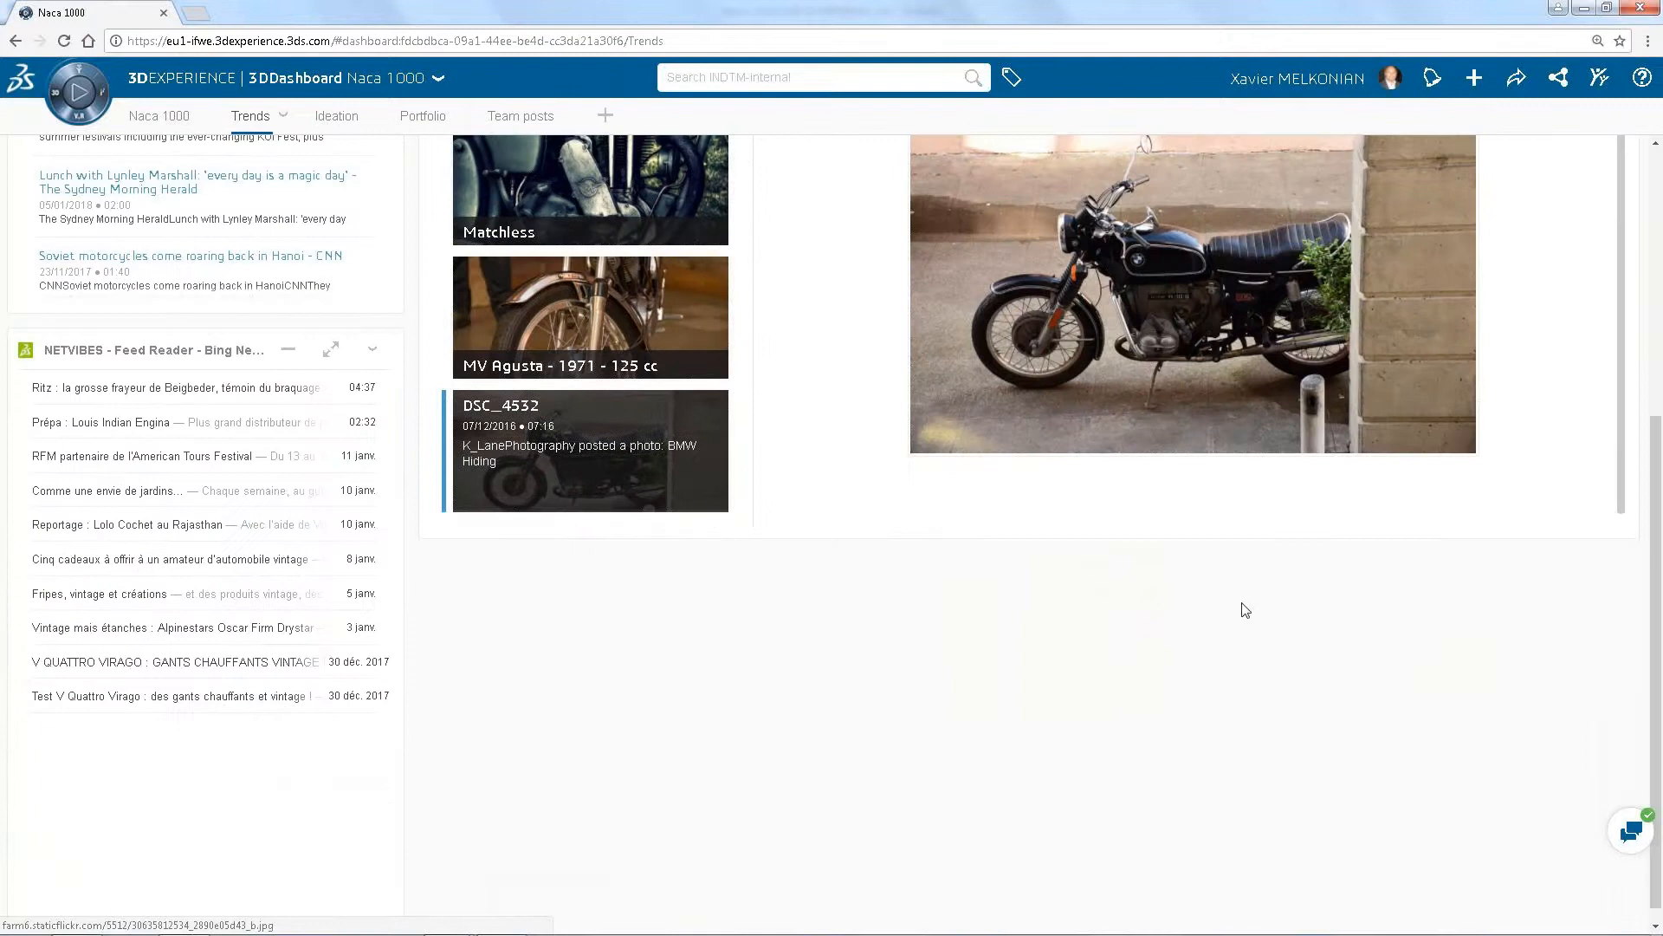
scroll(1245, 609, up, 5)
click(762, 230)
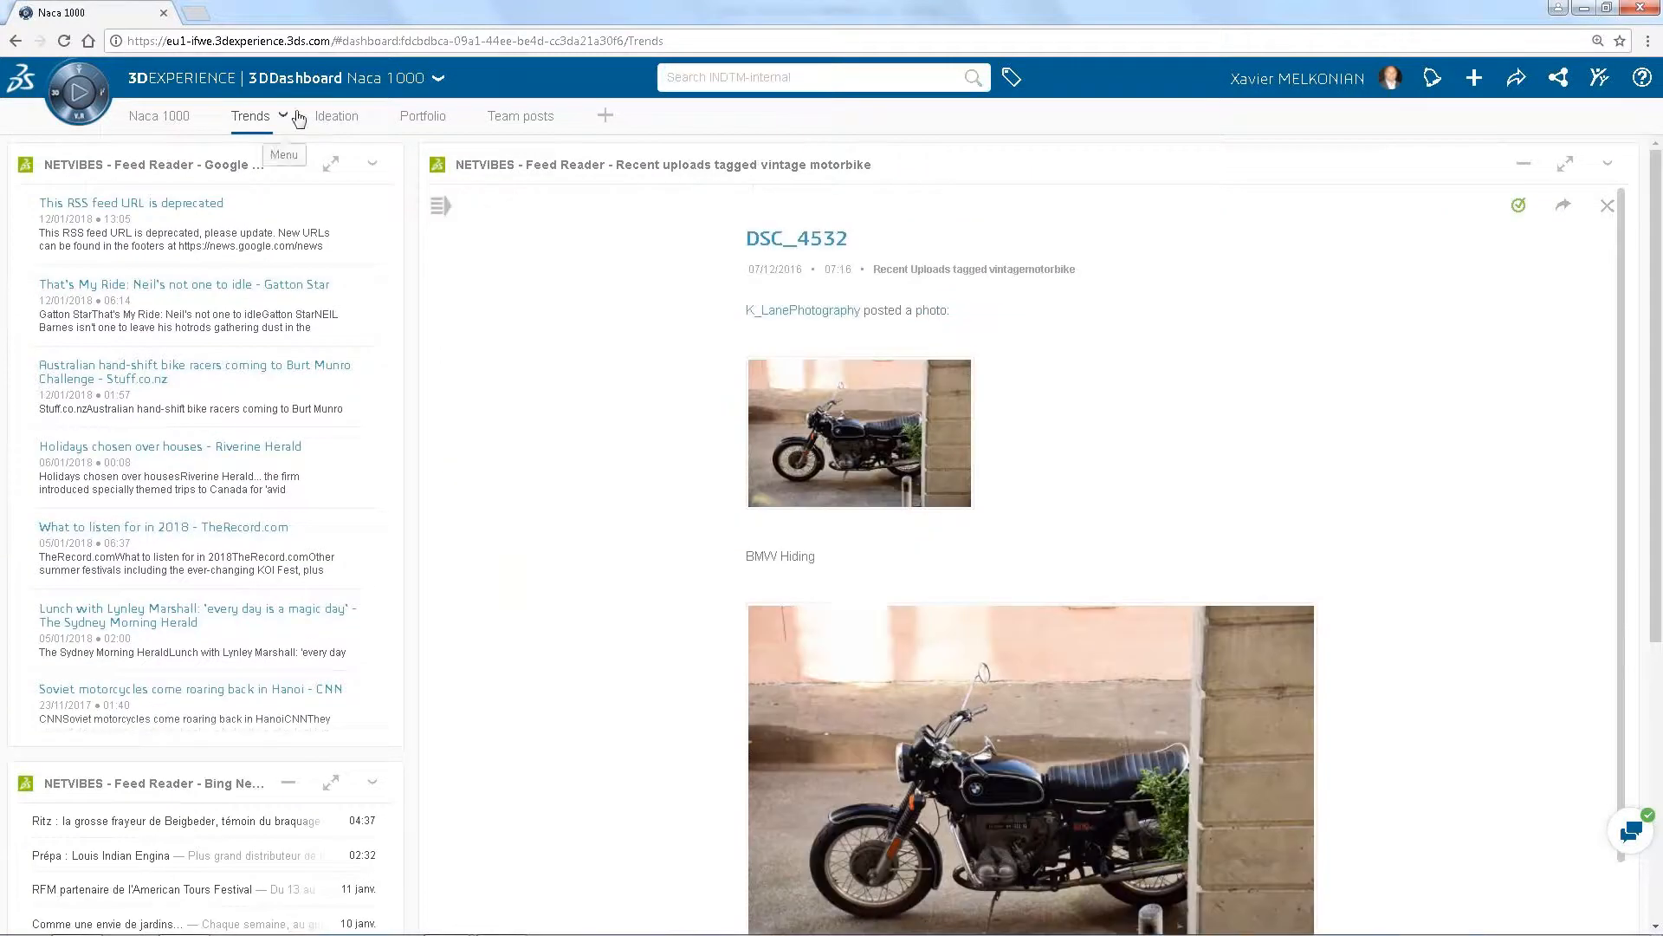
Open the Portfolio page and look through the Naca 1000 gallery of renders, sketches and badge images
click(421, 117)
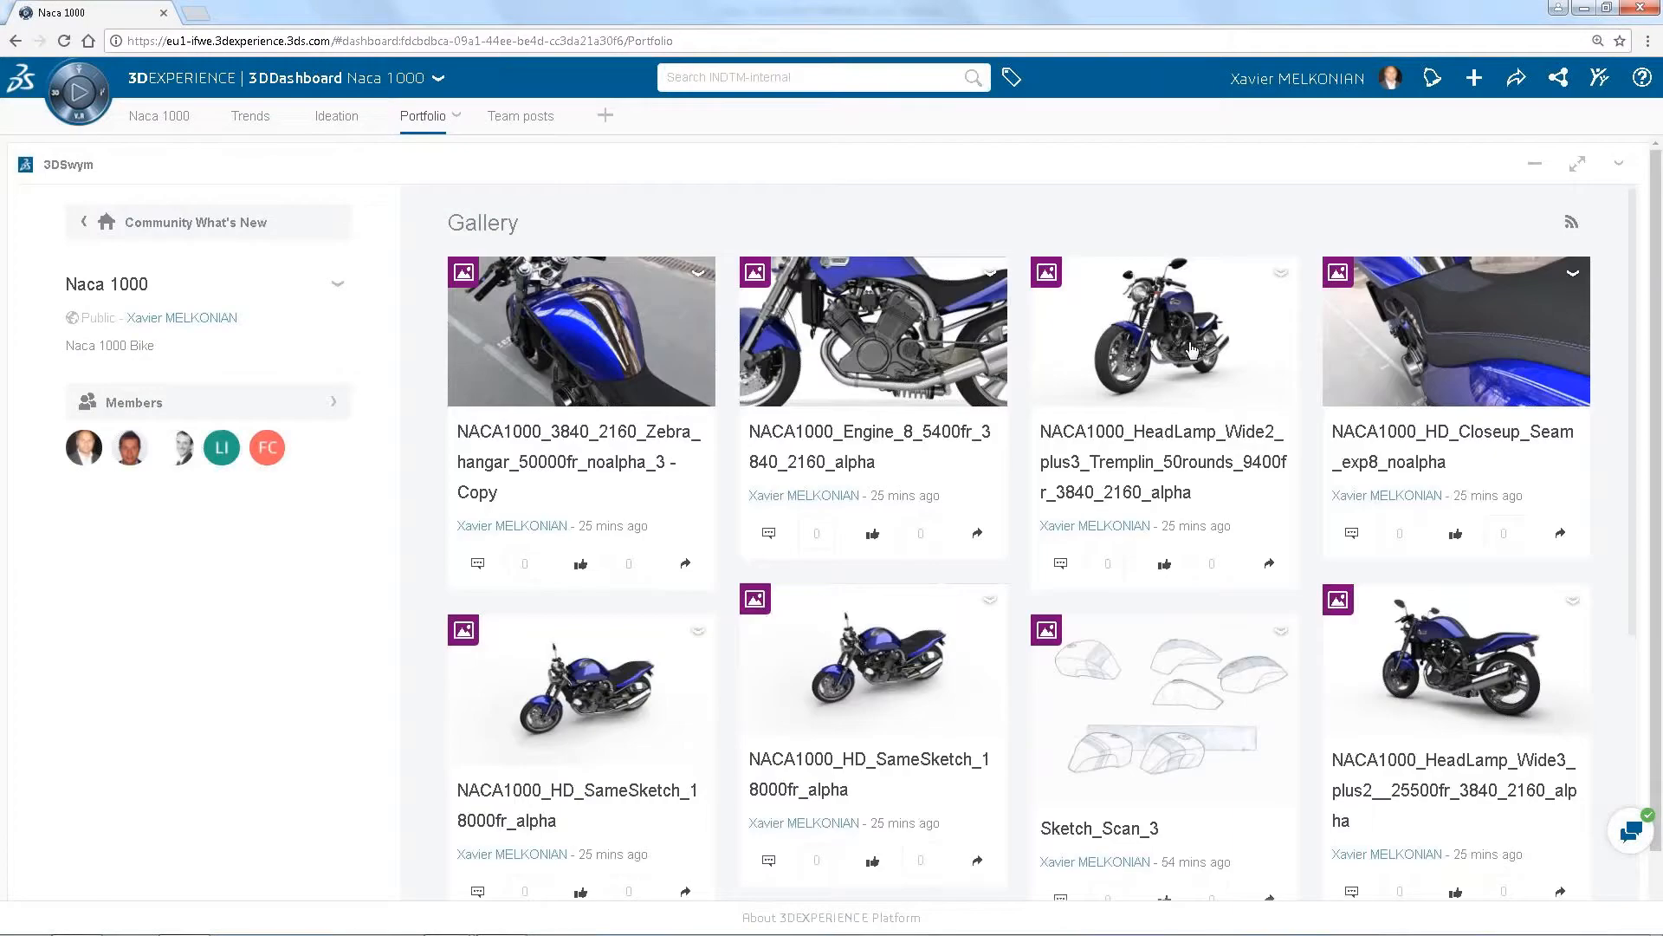
scroll(1192, 348, down, 7)
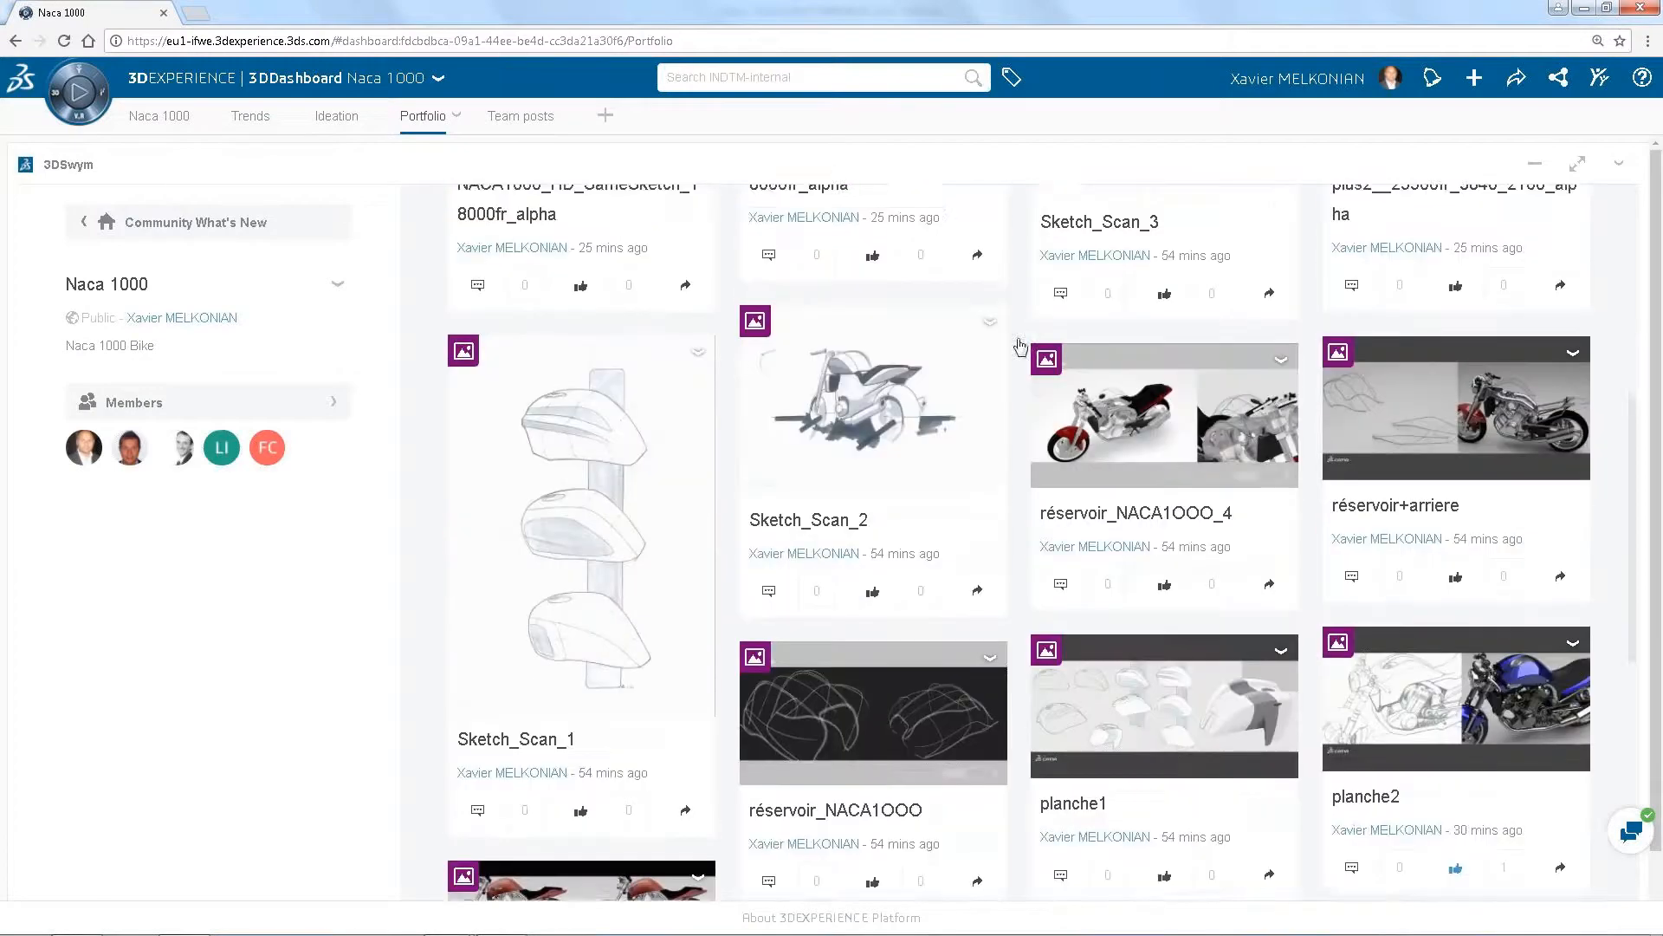
scroll(1027, 364, down, 2)
scroll(1026, 363, down, 7)
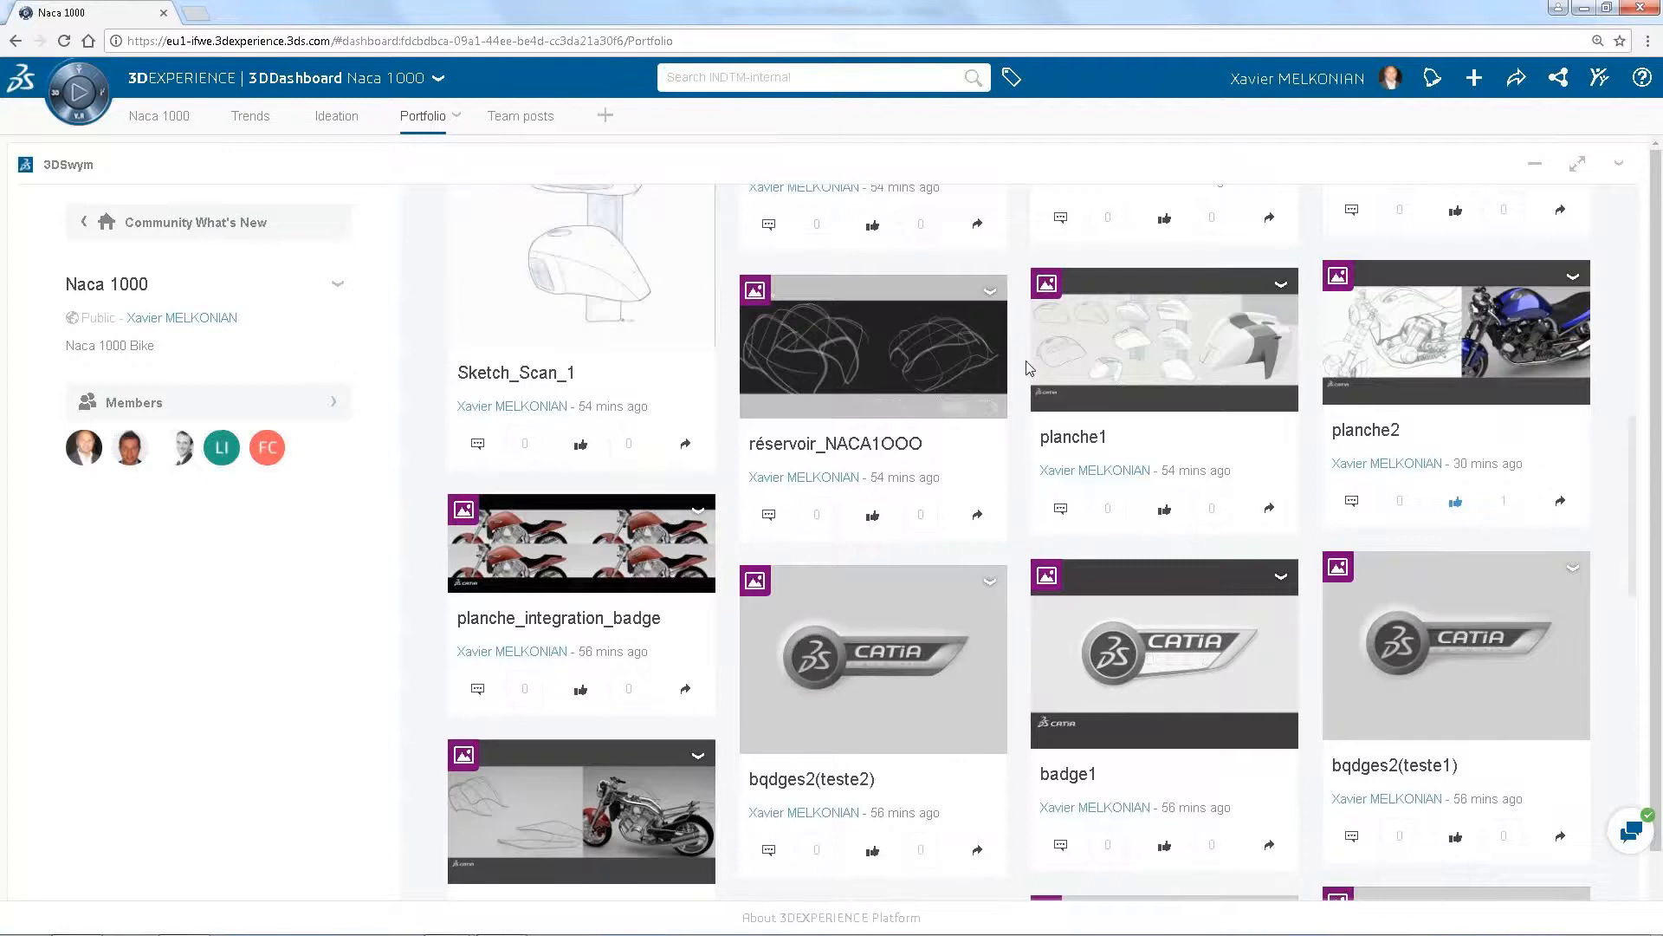
scroll(1029, 368, down, 2)
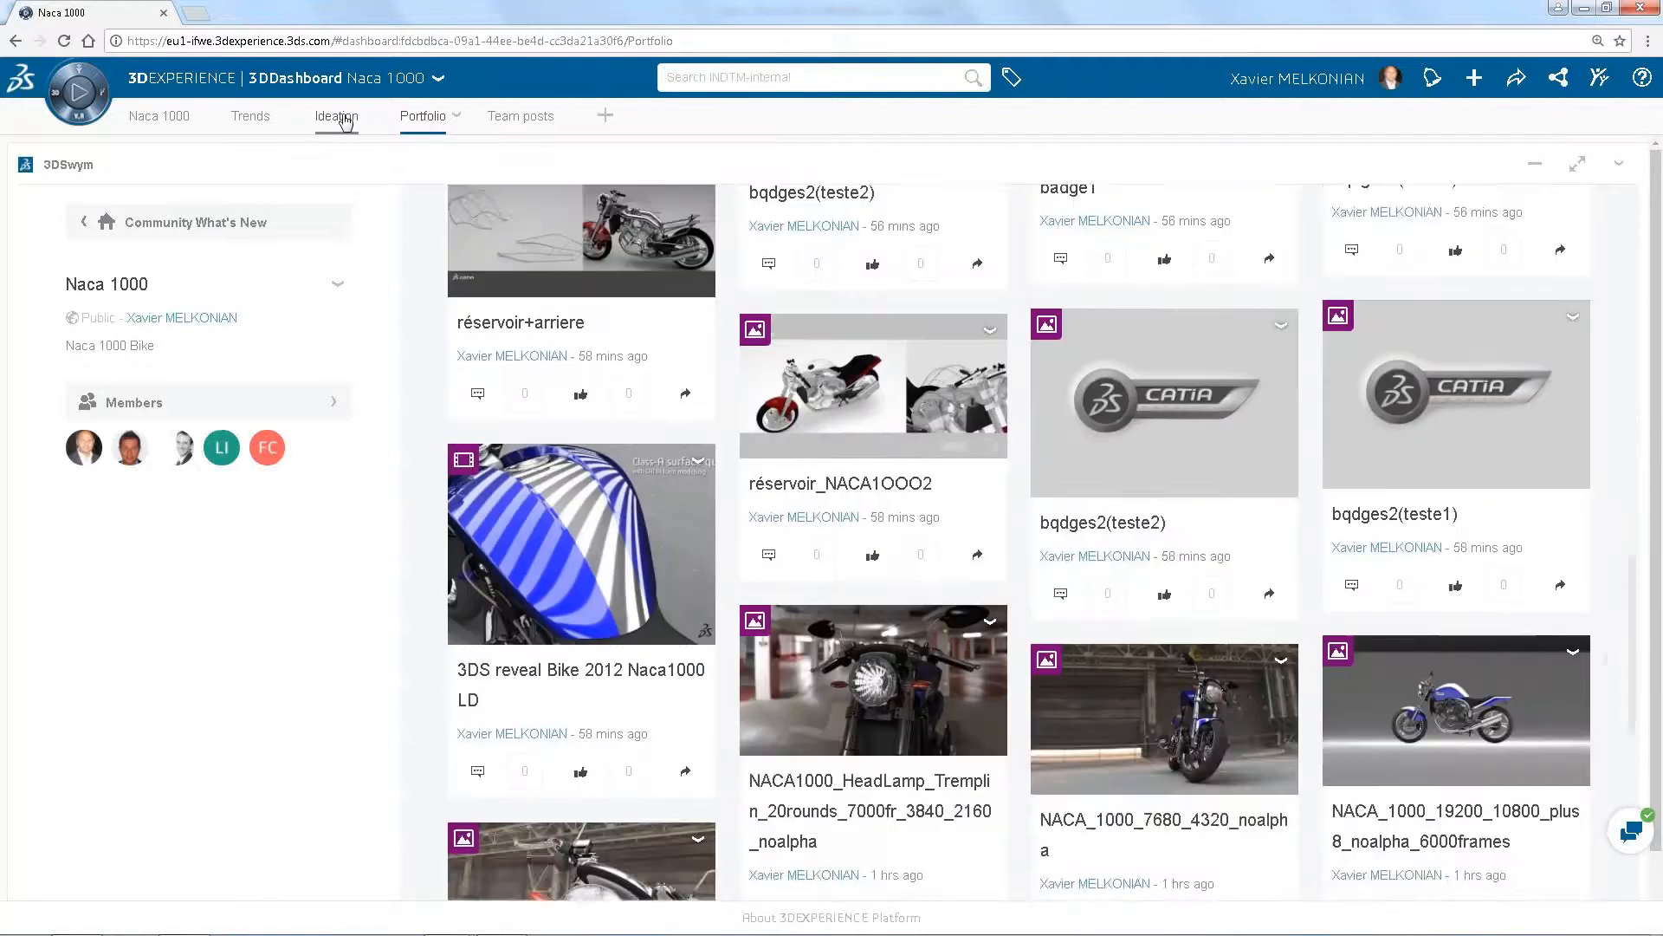
Open the Ideation page, review the posted ideas and preview both entries in the idea funnel
click(336, 116)
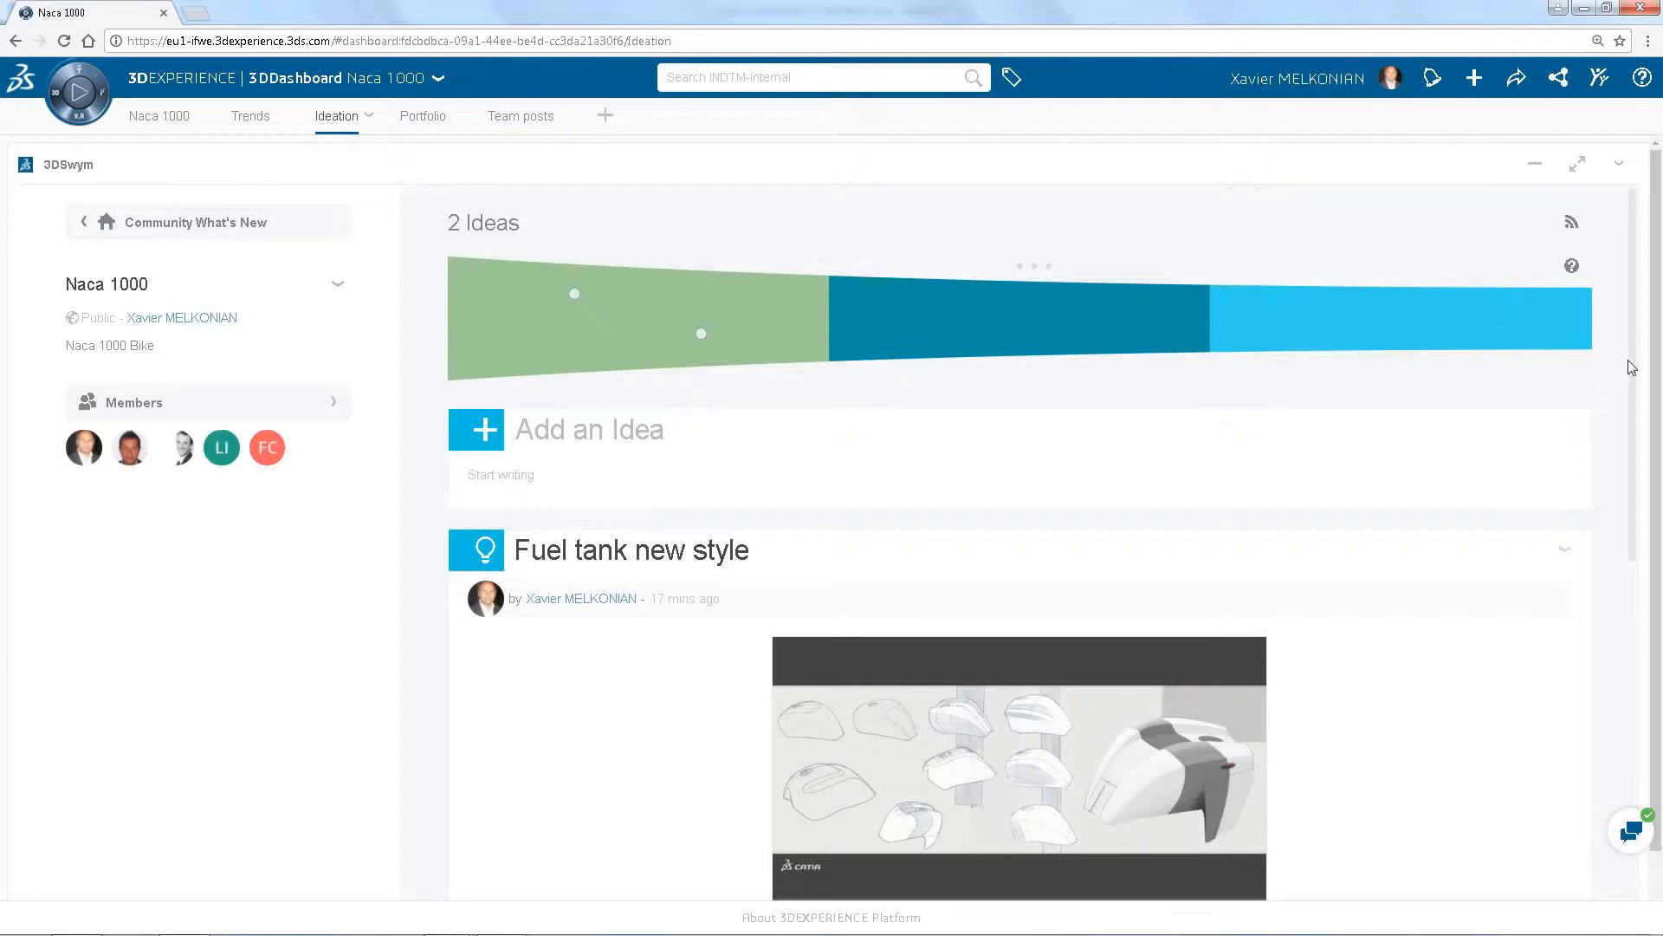
scroll(1629, 368, down, 2)
scroll(1616, 468, down, 3)
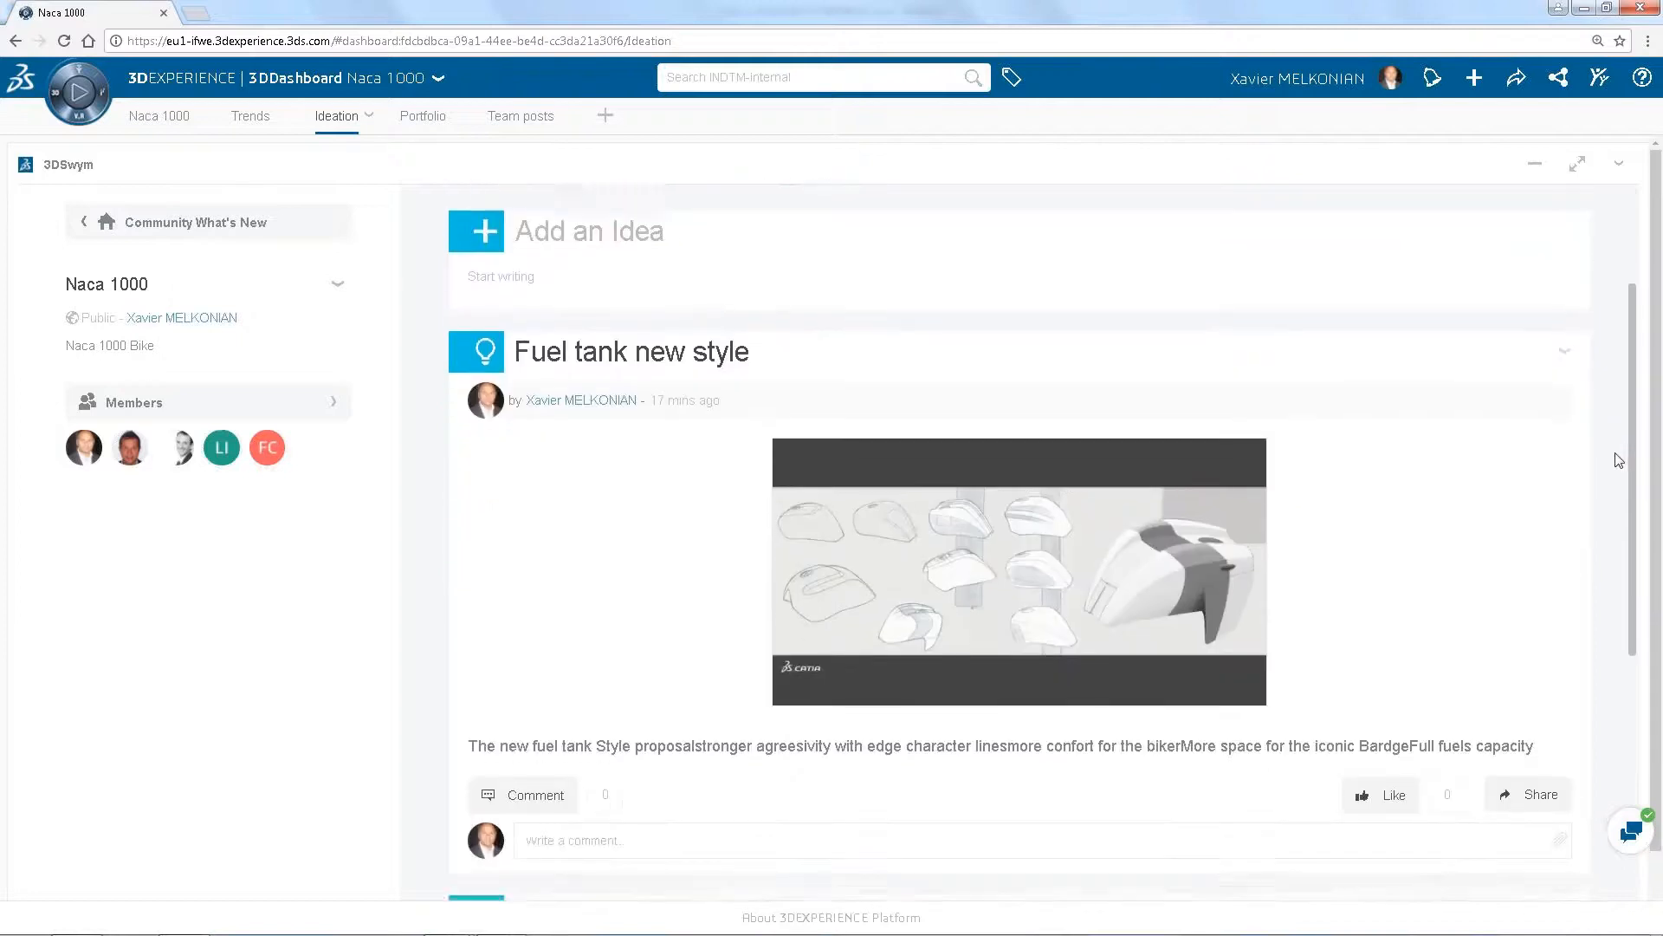
scroll(1608, 569, down, 4)
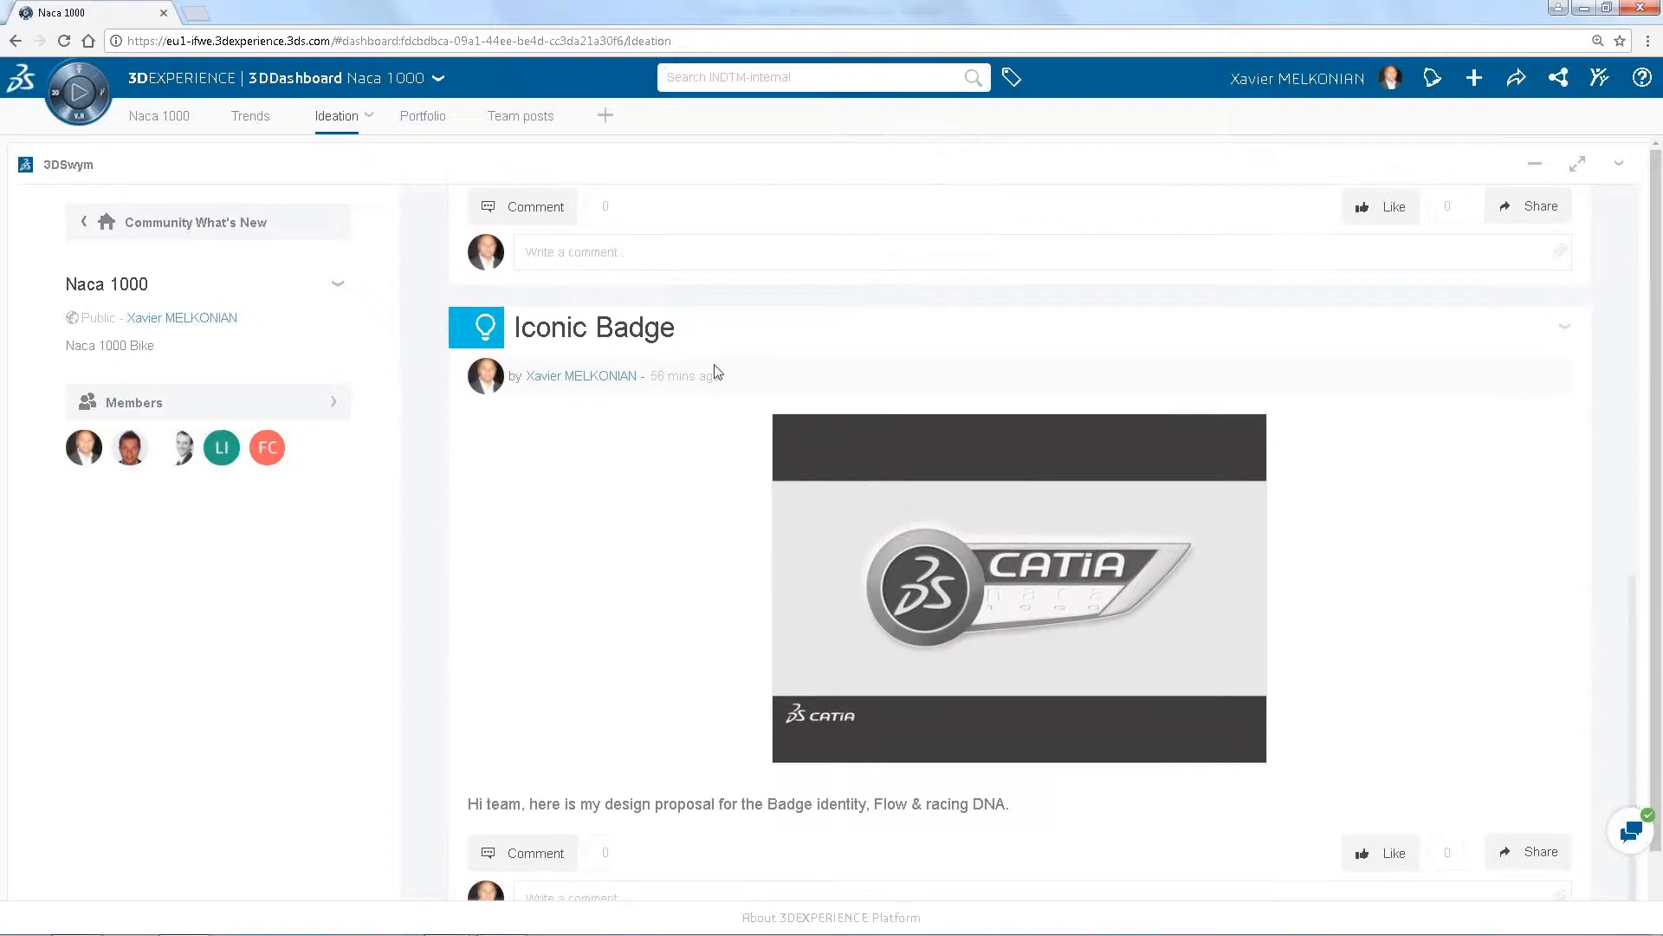
scroll(781, 357, up, 3)
scroll(781, 360, up, 5)
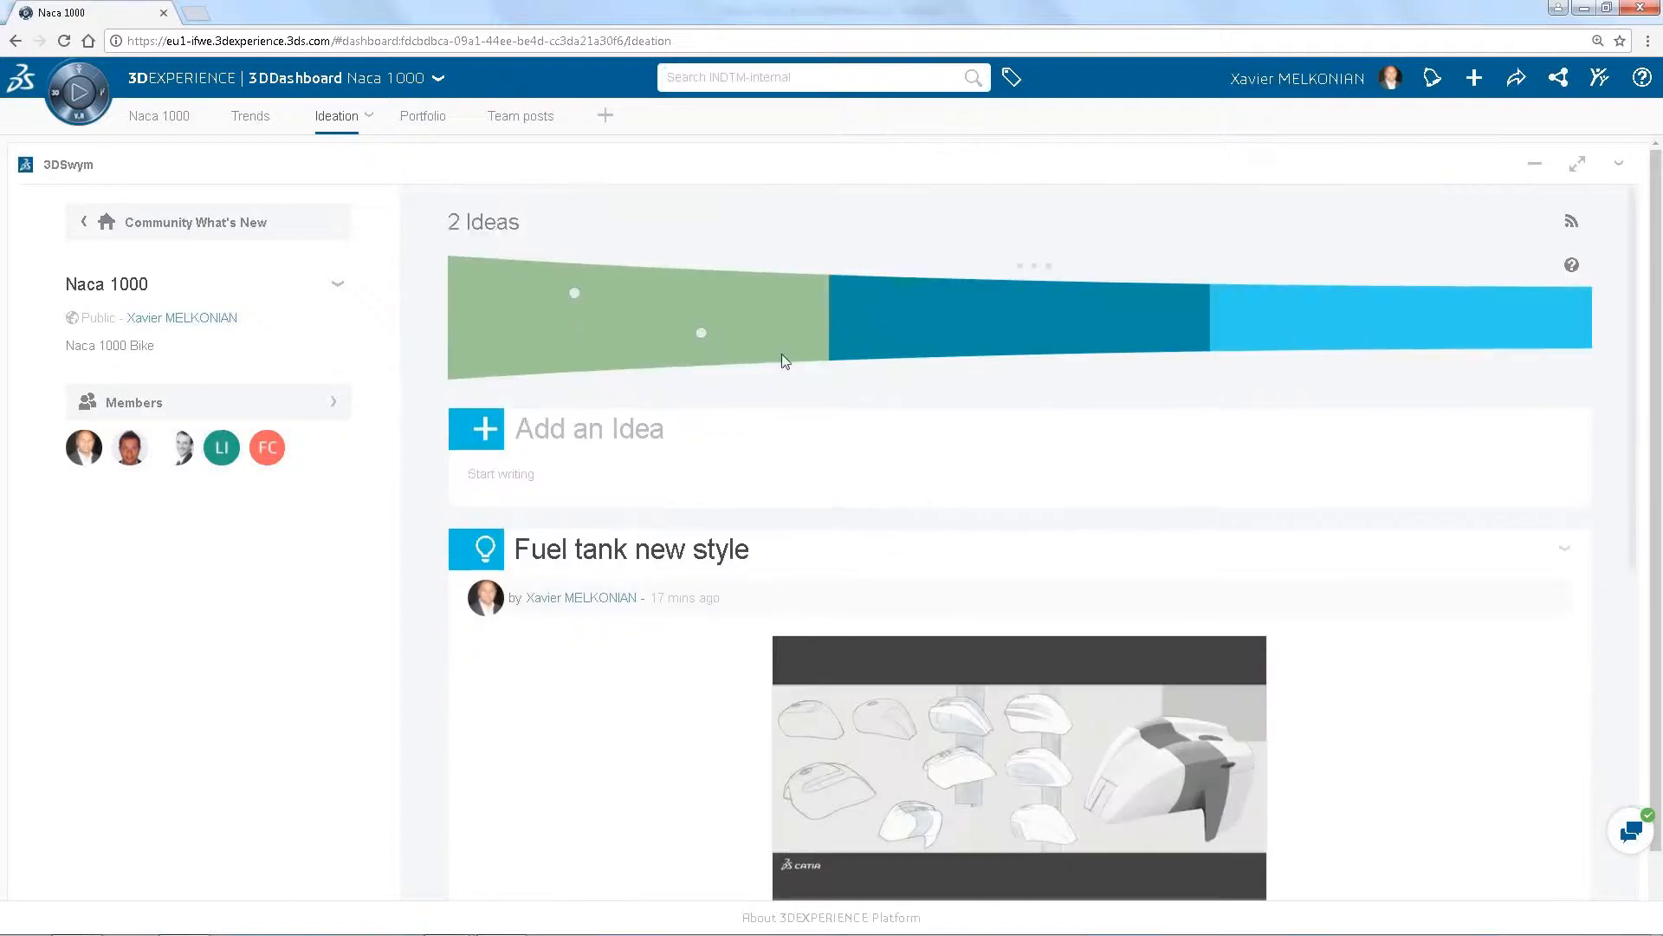
mouse_move(576, 303)
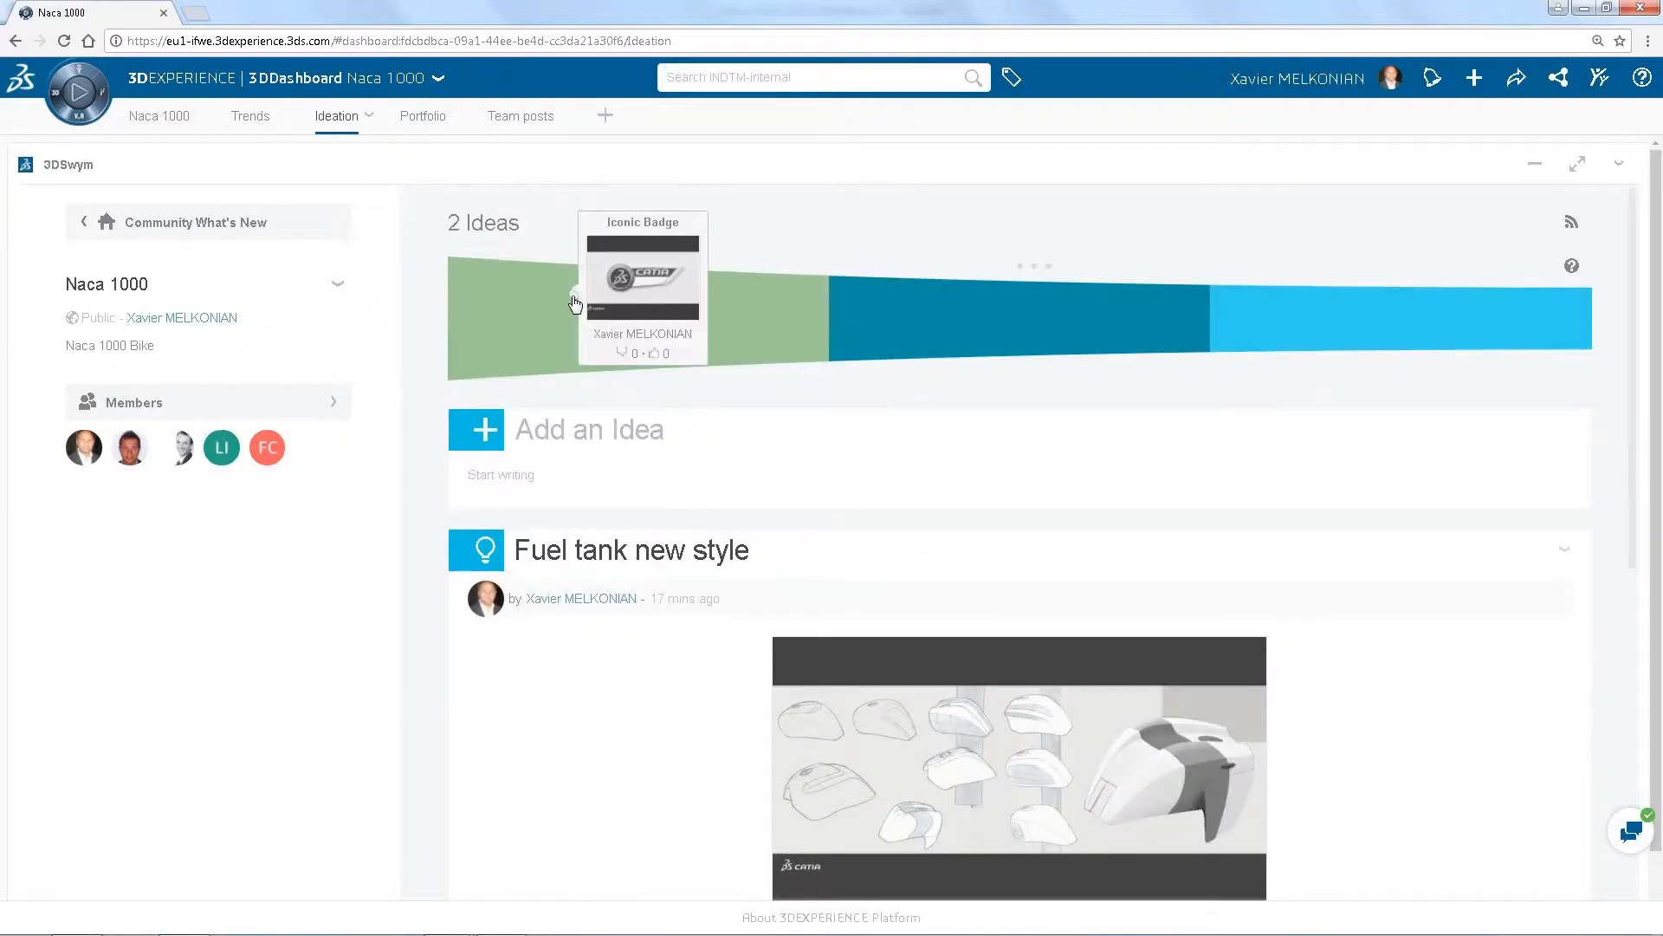
mouse_move(703, 342)
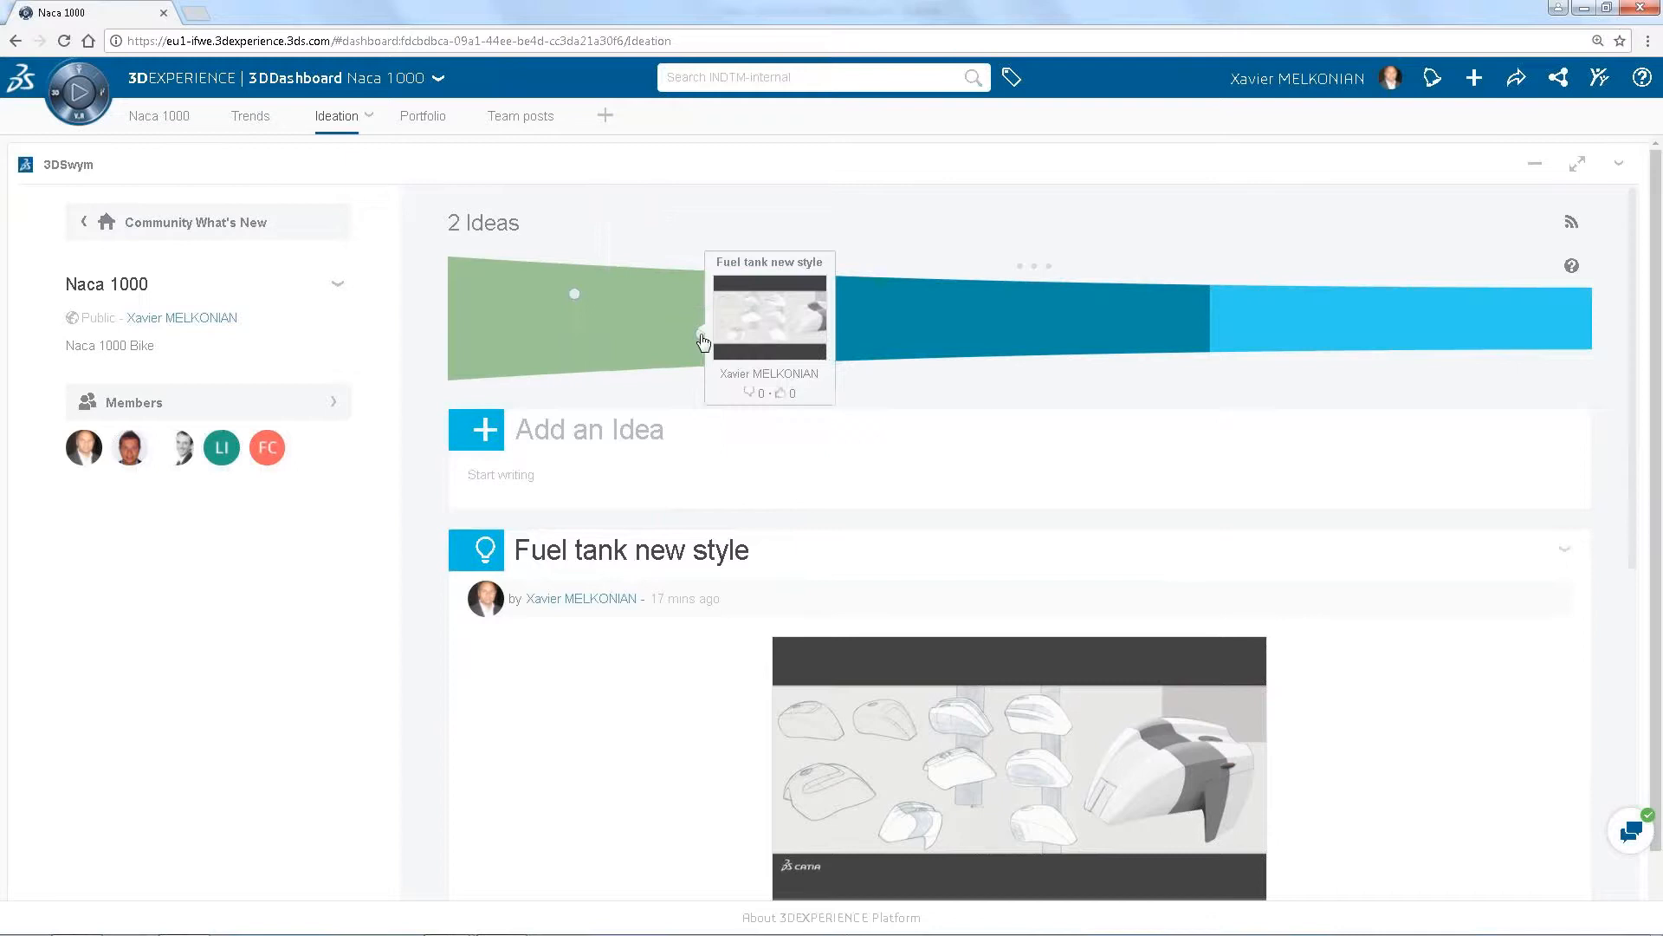
Open the Iconic Badge idea from the funnel and review its description and badge images
click(578, 302)
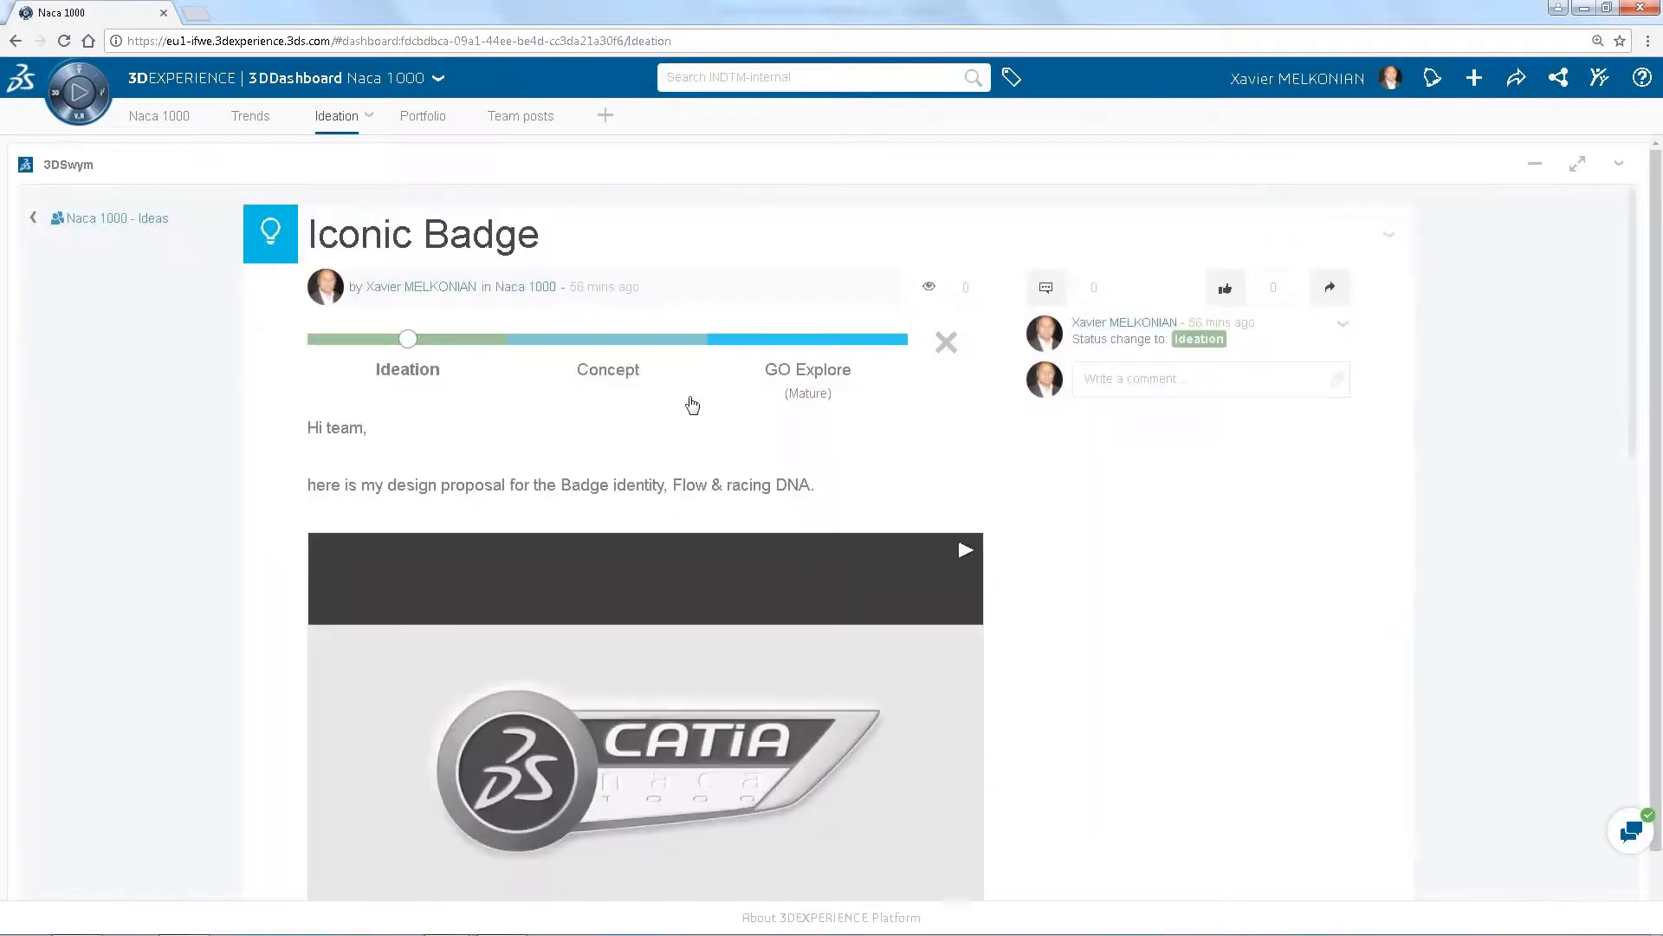
scroll(690, 399, down, 1)
scroll(690, 397, down, 13)
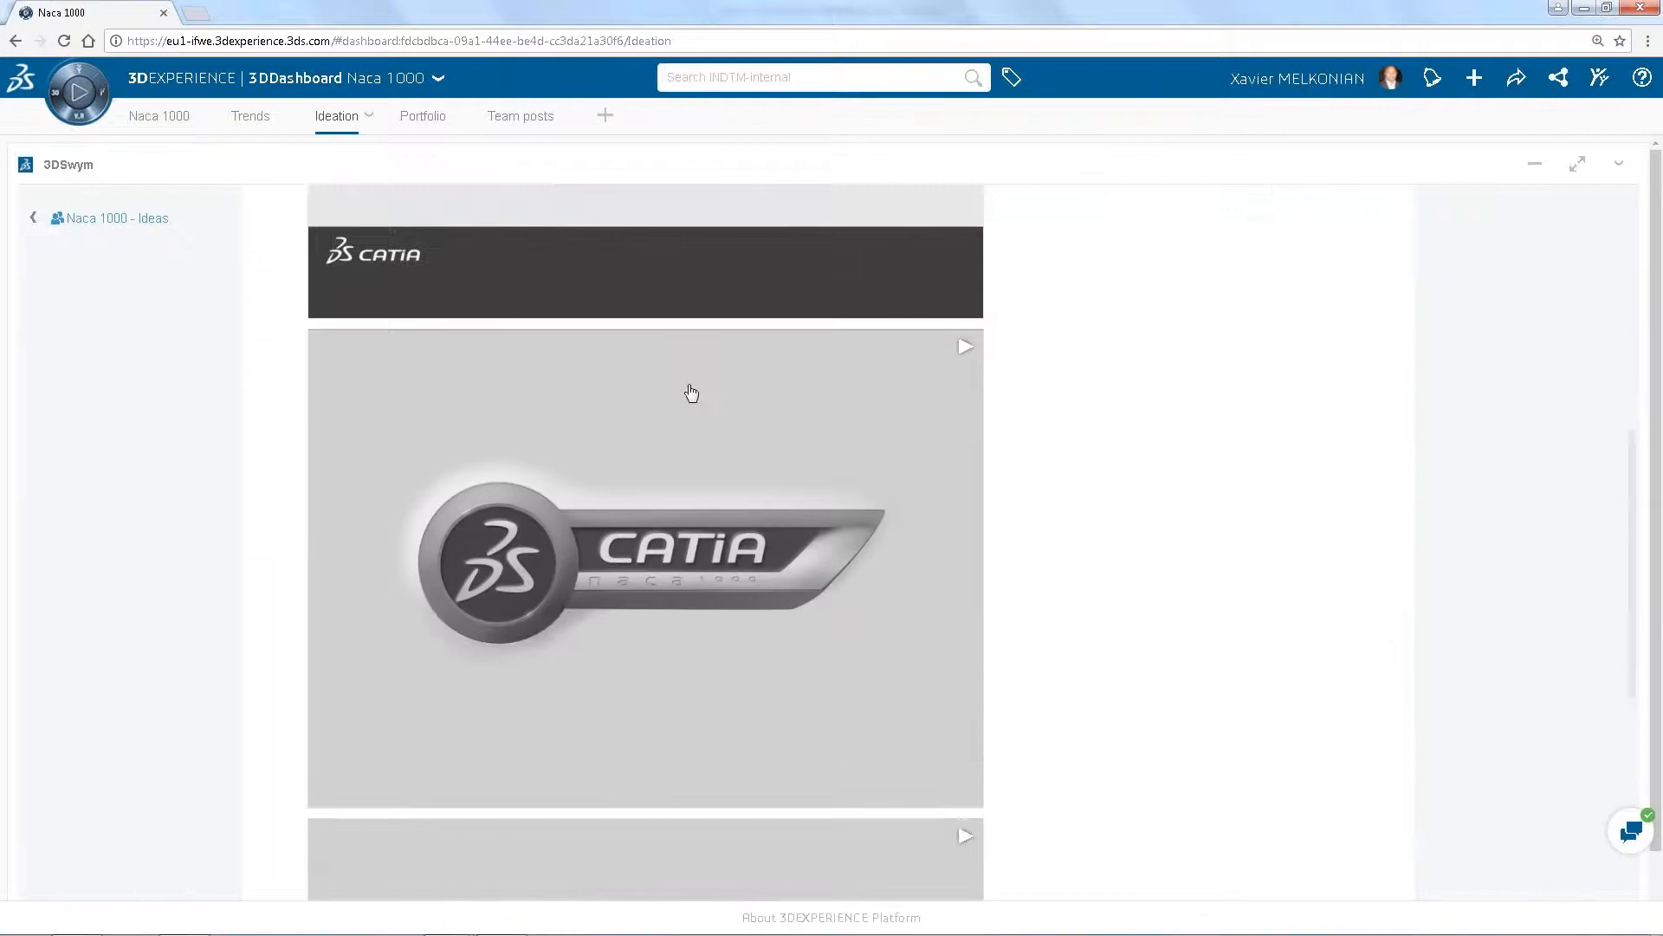
scroll(691, 391, down, 4)
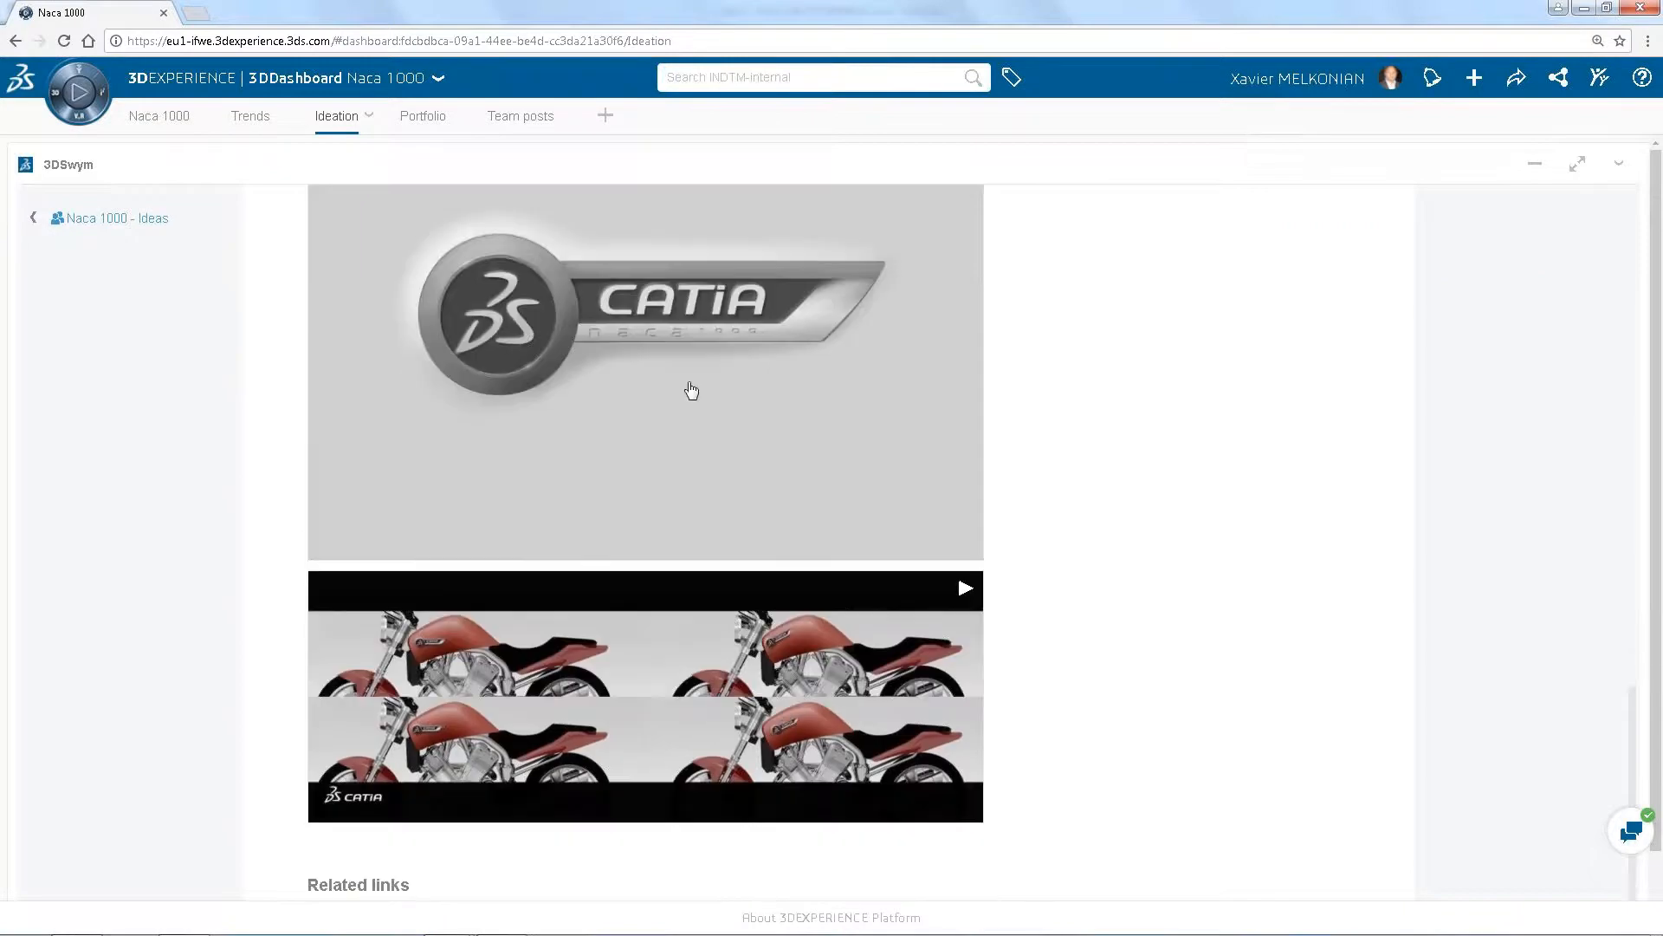
Enlarge the planche_integration_badge image and inspect the badge positions on the red motorcycles up close
click(662, 587)
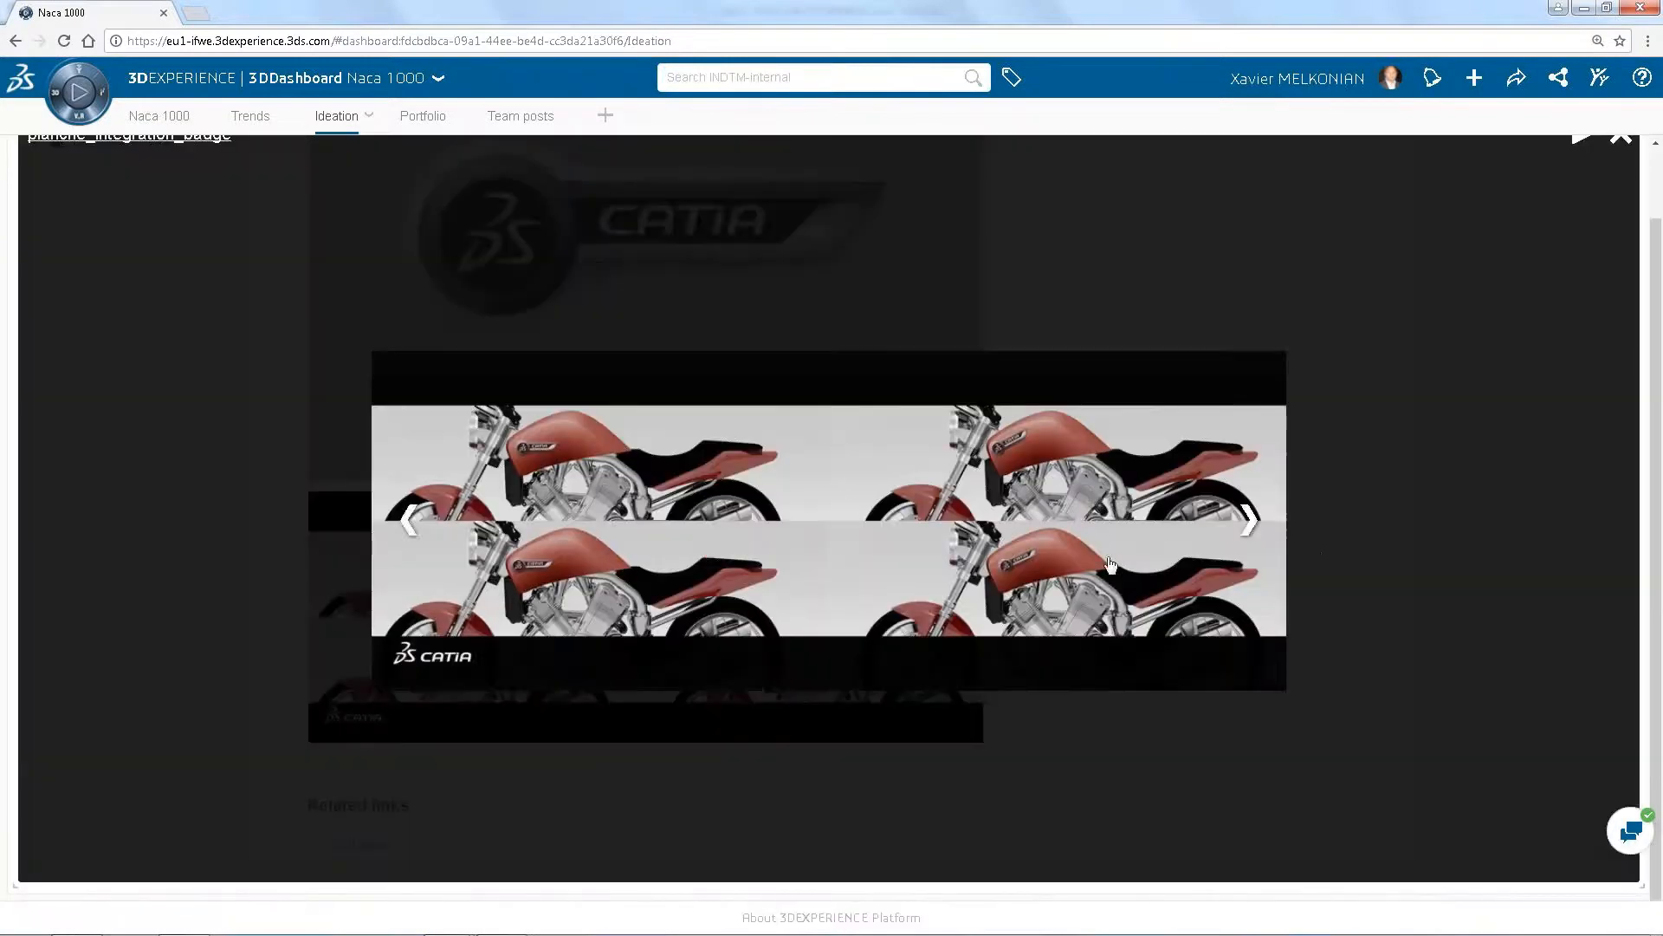
ctrl+scroll(1322, 550, up, 1)
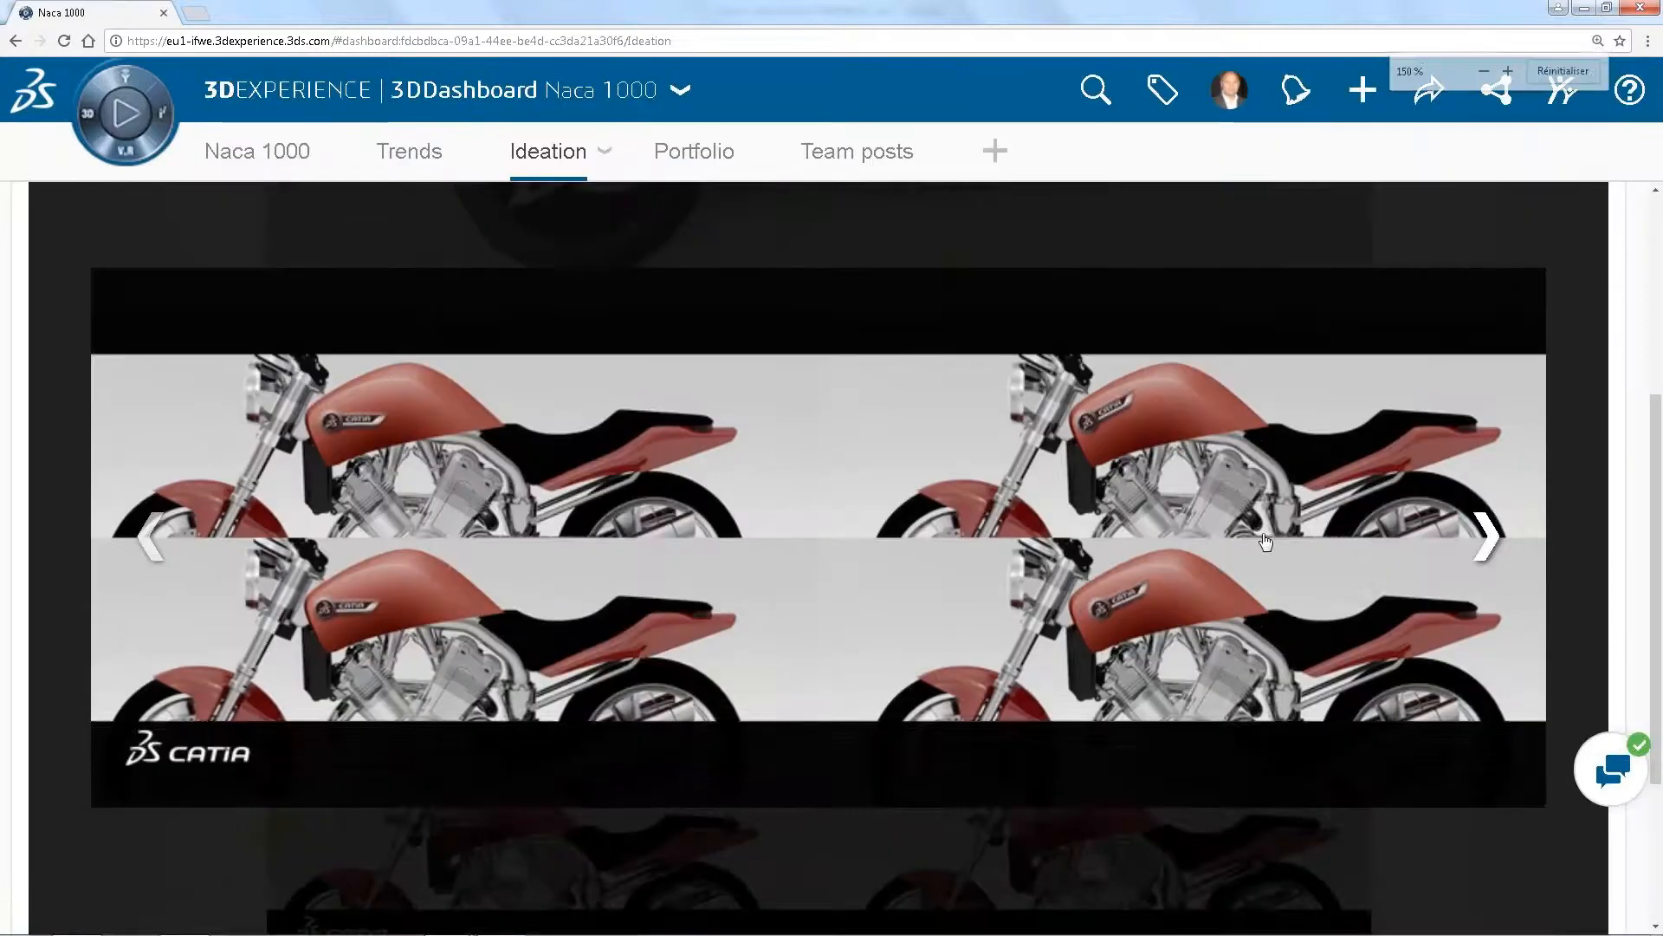
ctrl+scroll(1264, 541, down, 2)
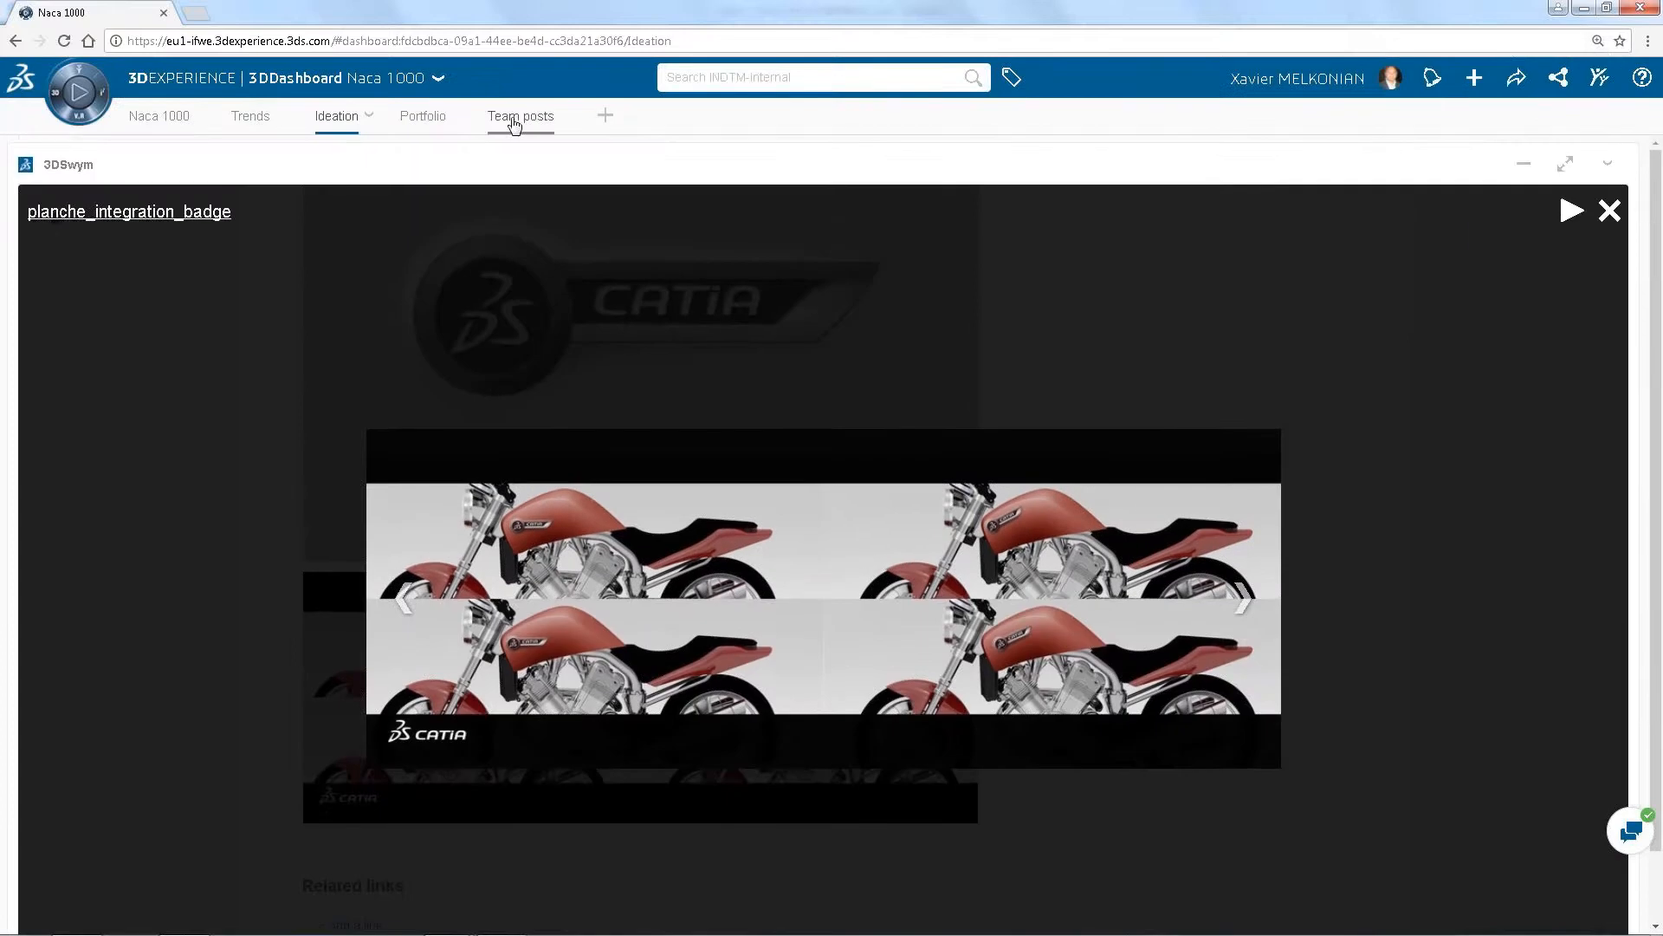
Open the Team posts page and look through the community's posts about the Naca 1000
click(516, 118)
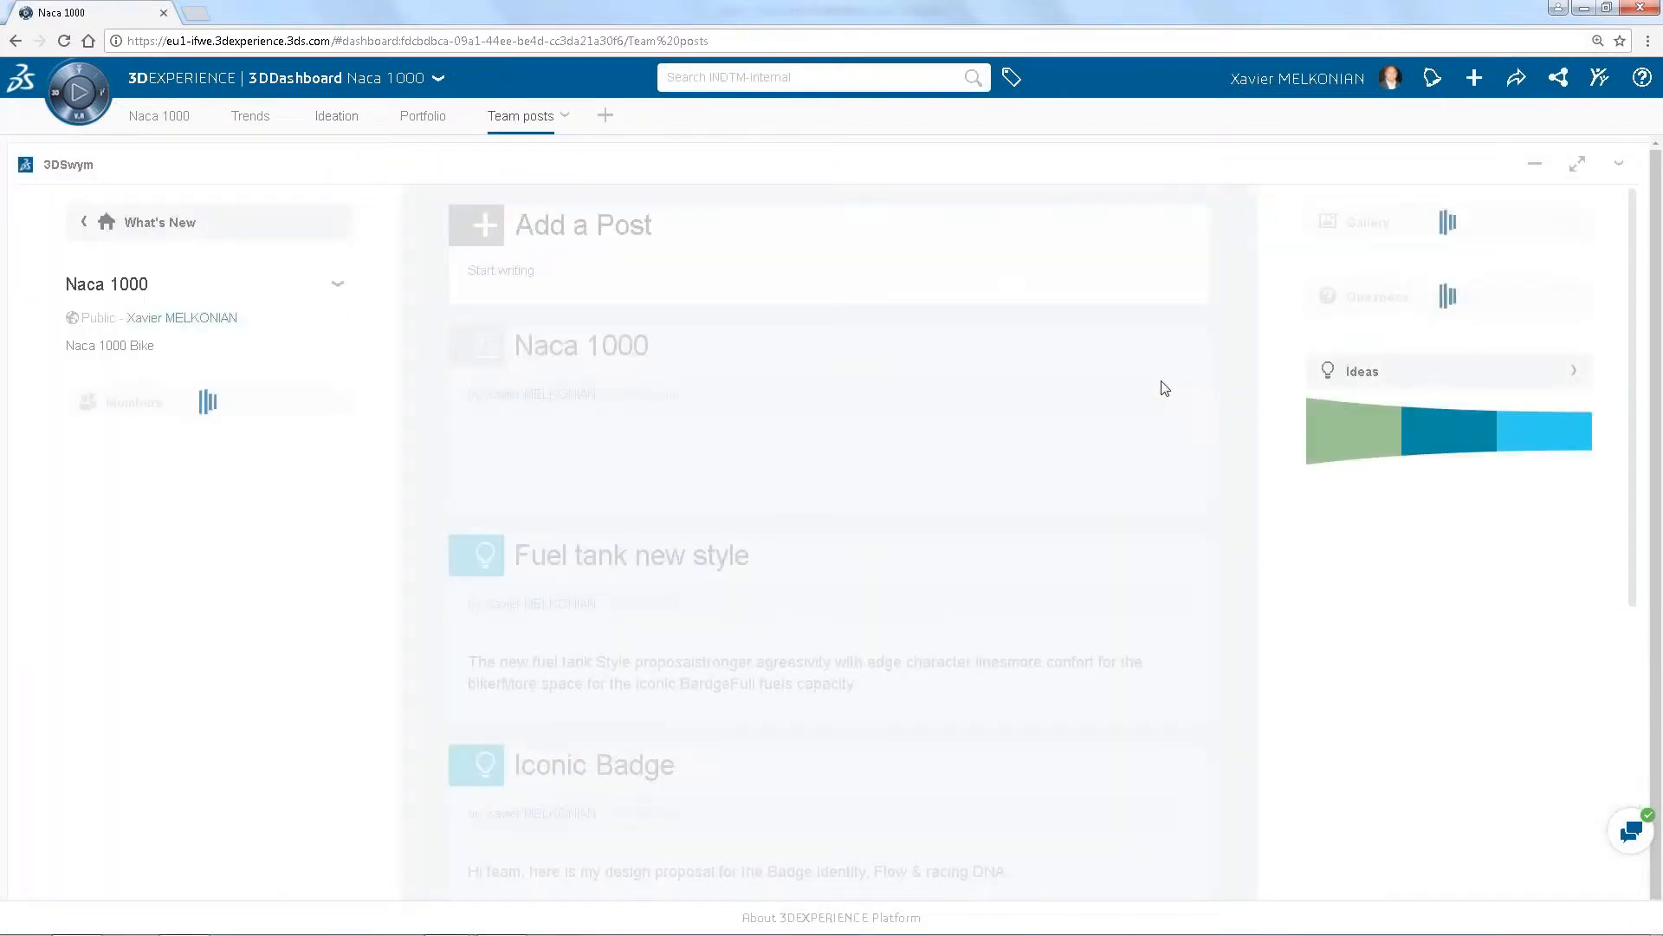
scroll(1627, 377, down, 3)
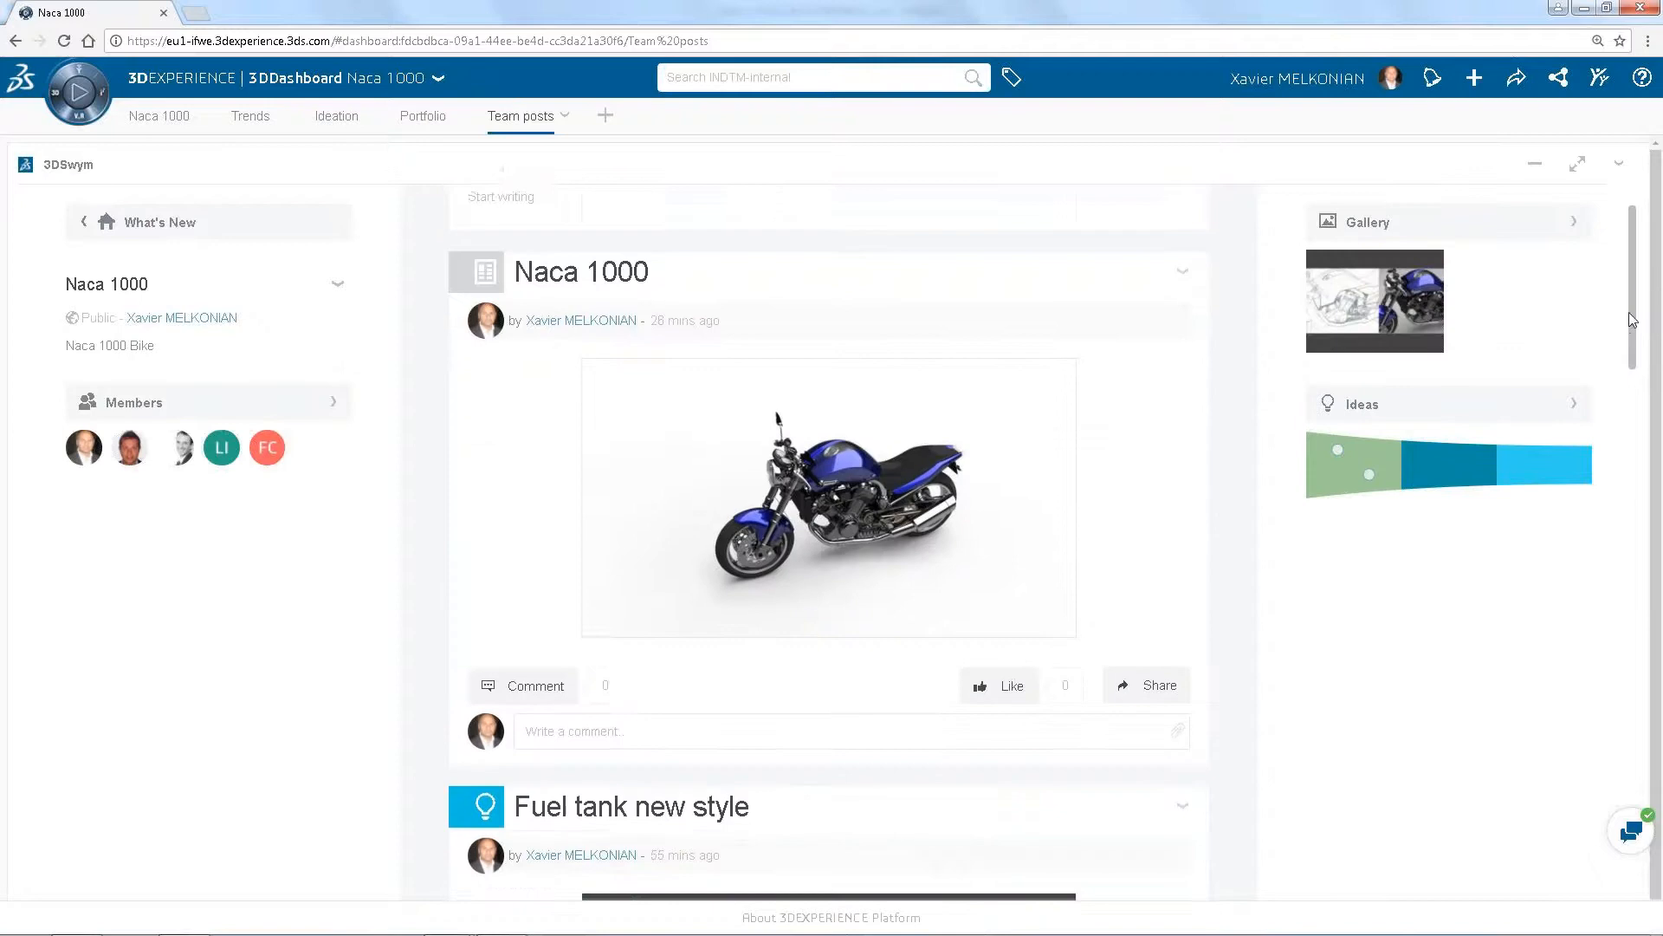
scroll(1625, 373, down, 4)
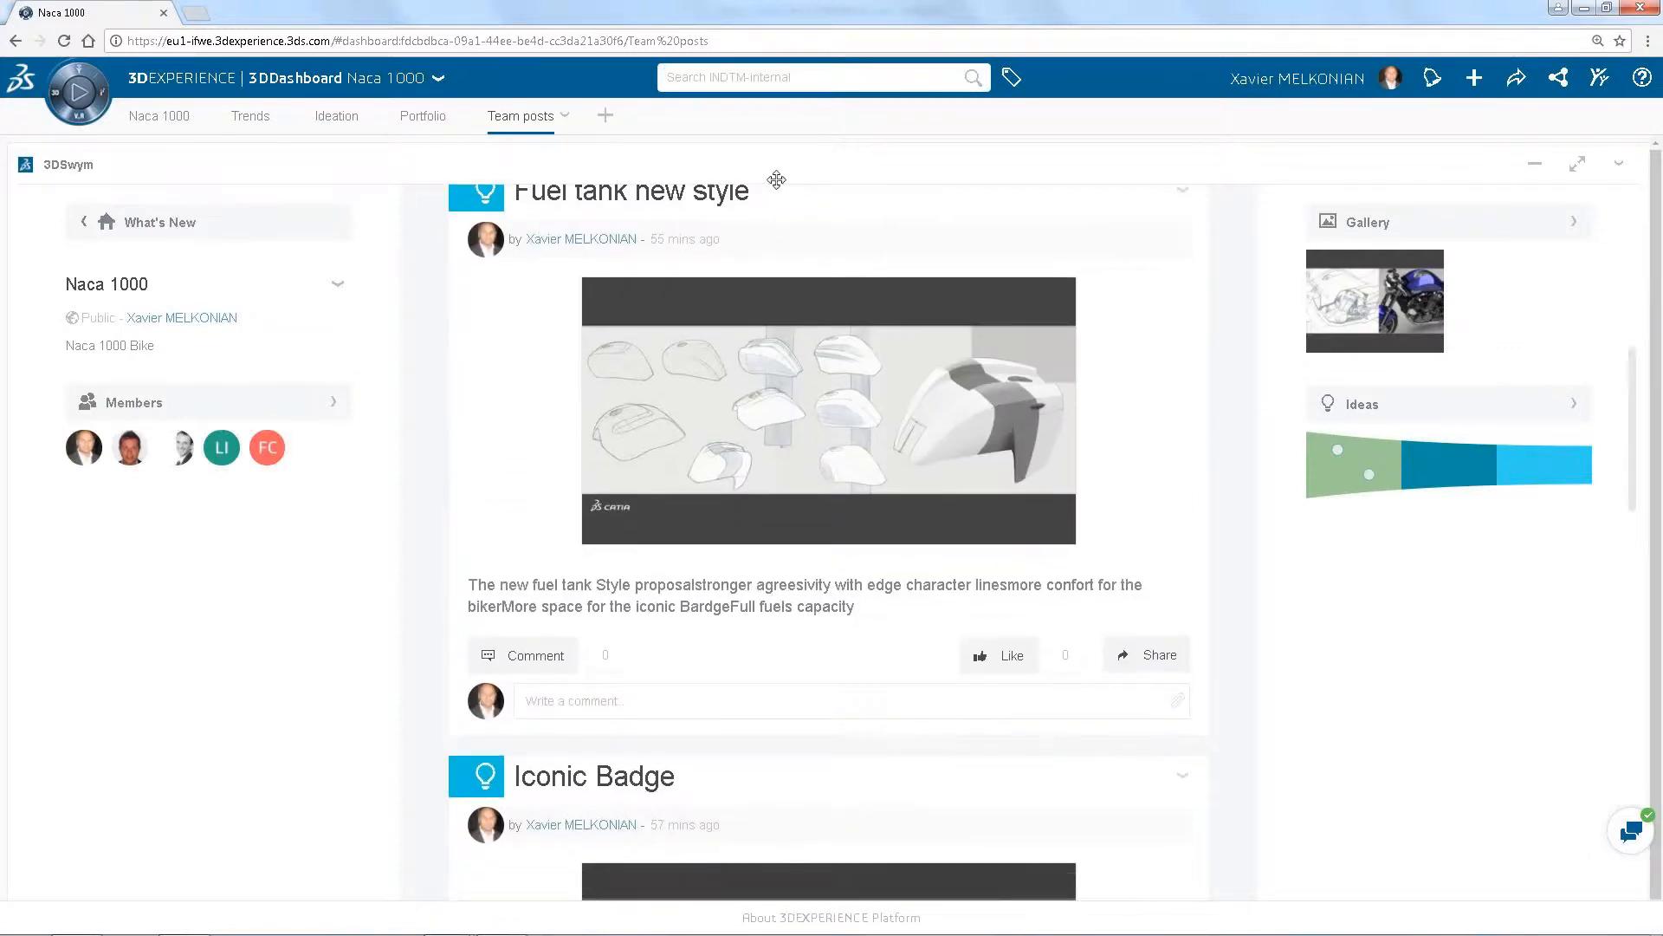
Open the Fuel tank new style post, review its proposal and sketches, and return to the Naca 1000 page
click(745, 195)
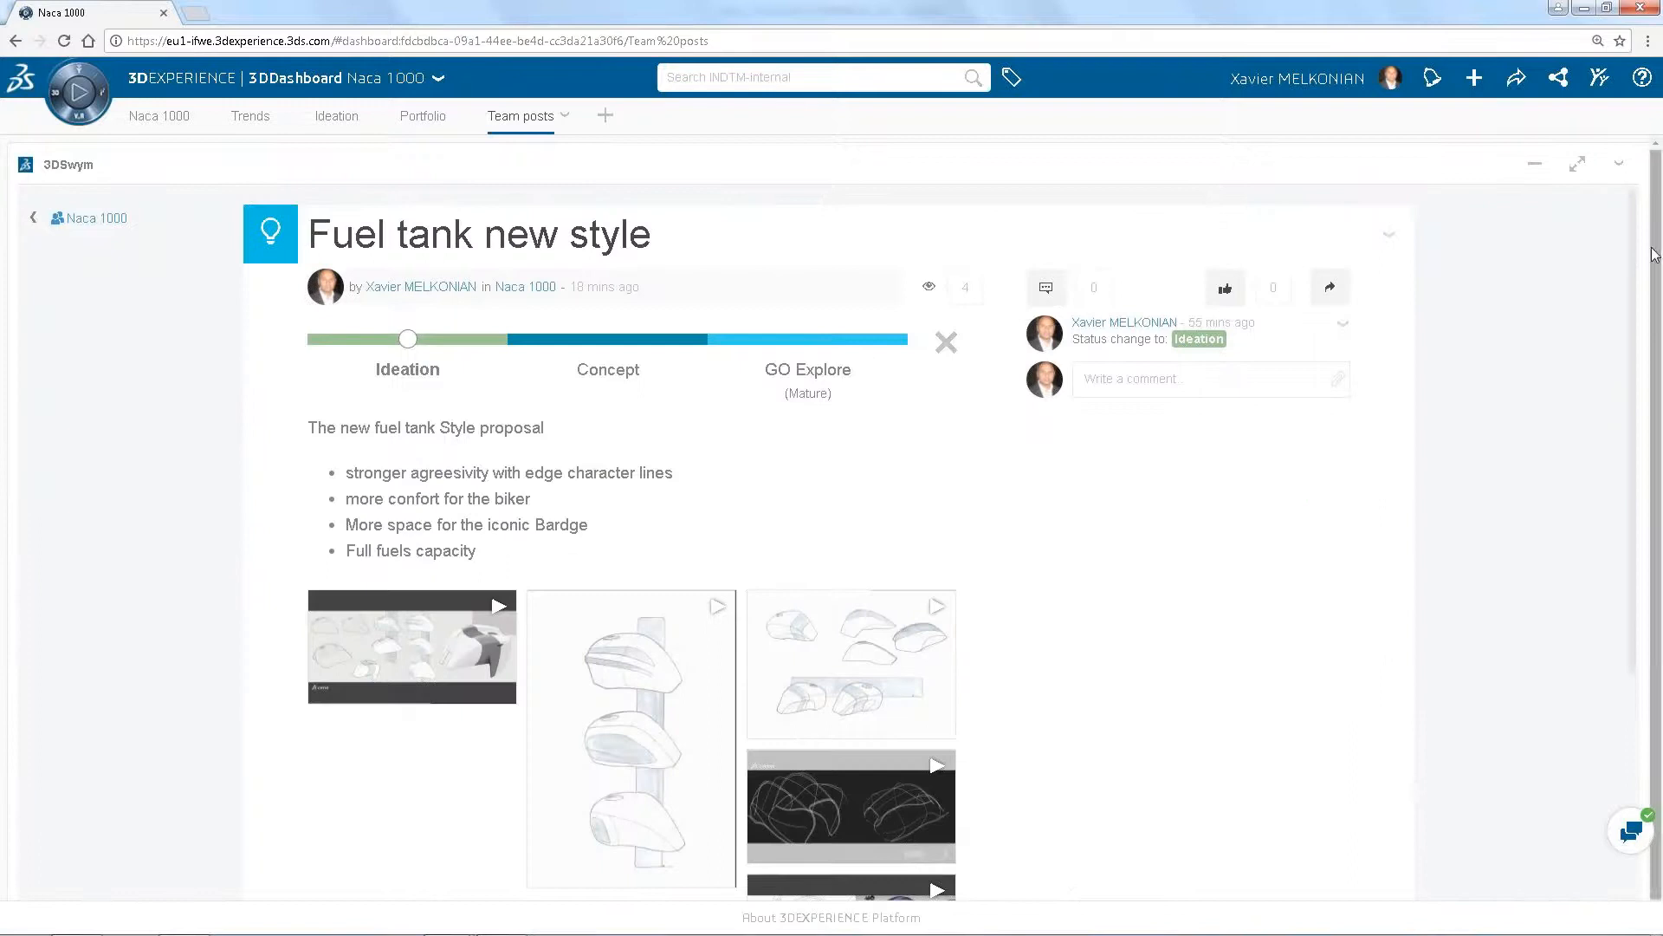
scroll(1622, 286, down, 2)
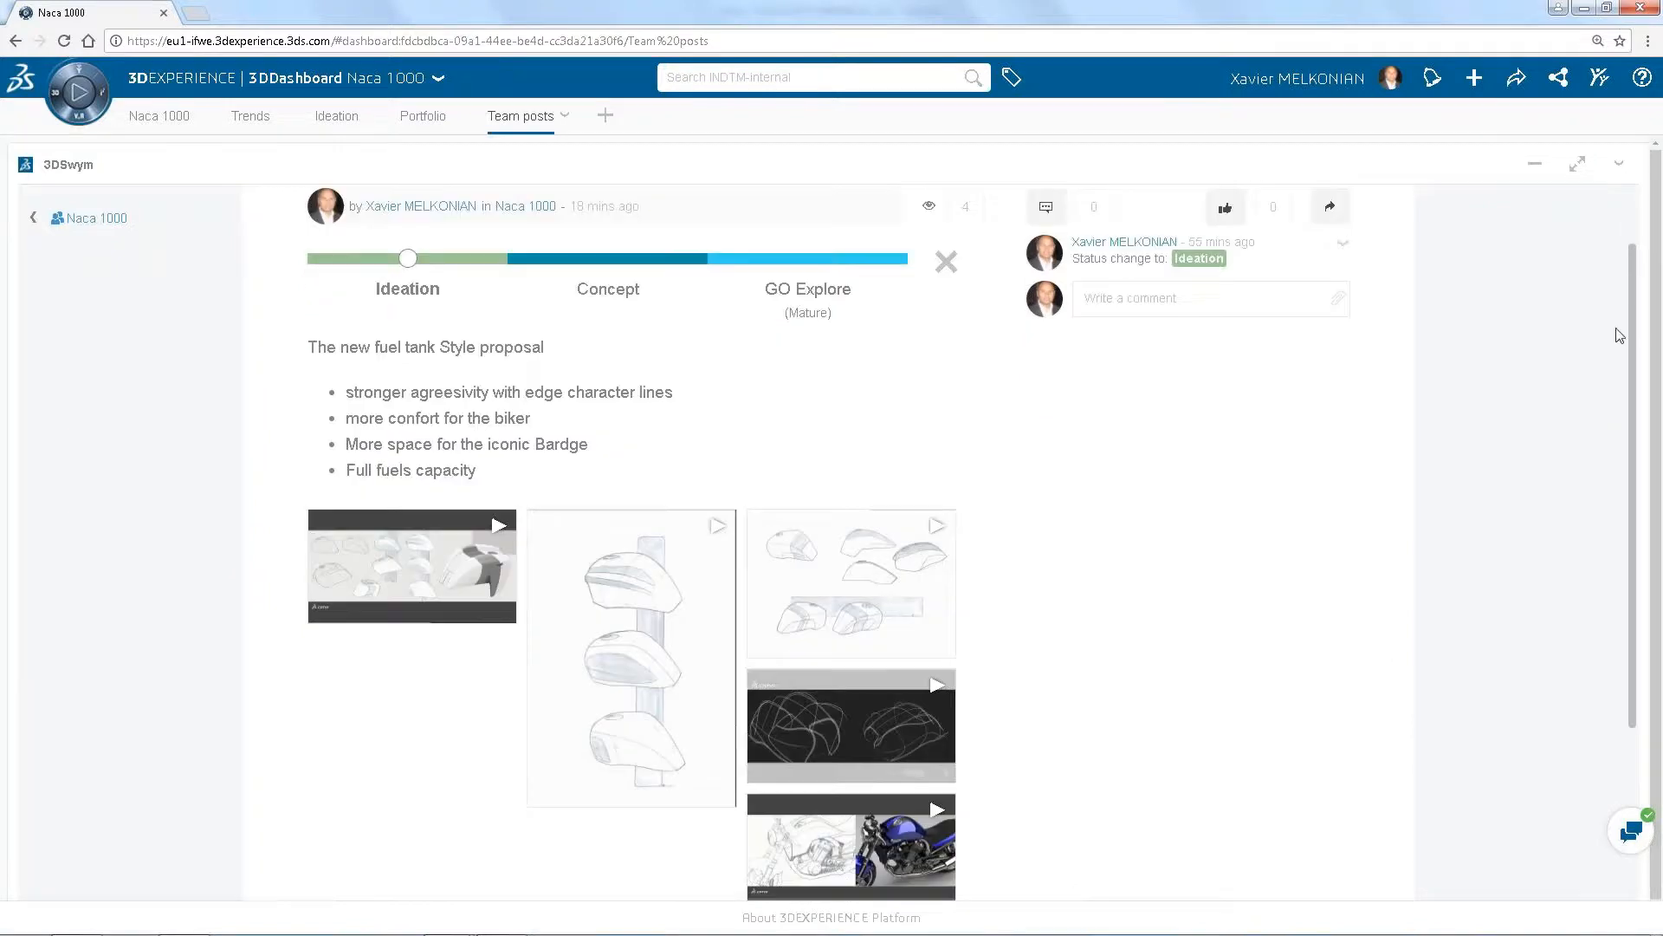
scroll(1619, 379, down, 2)
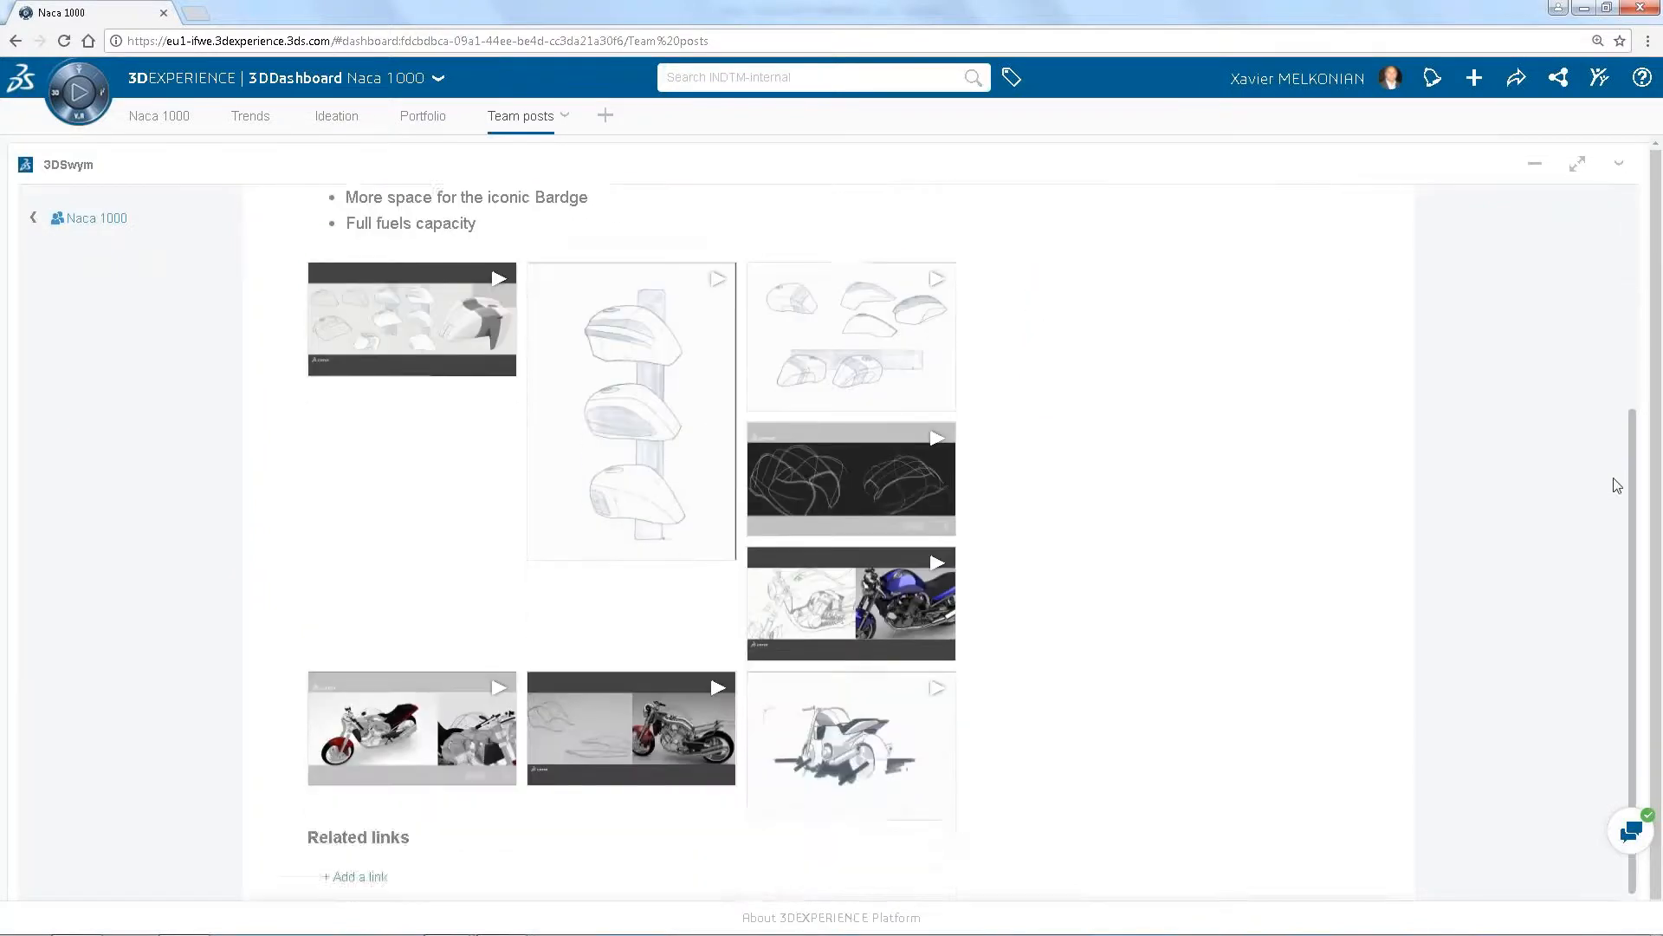
scroll(1625, 375, up, 2)
scroll(1626, 374, up, 3)
click(158, 121)
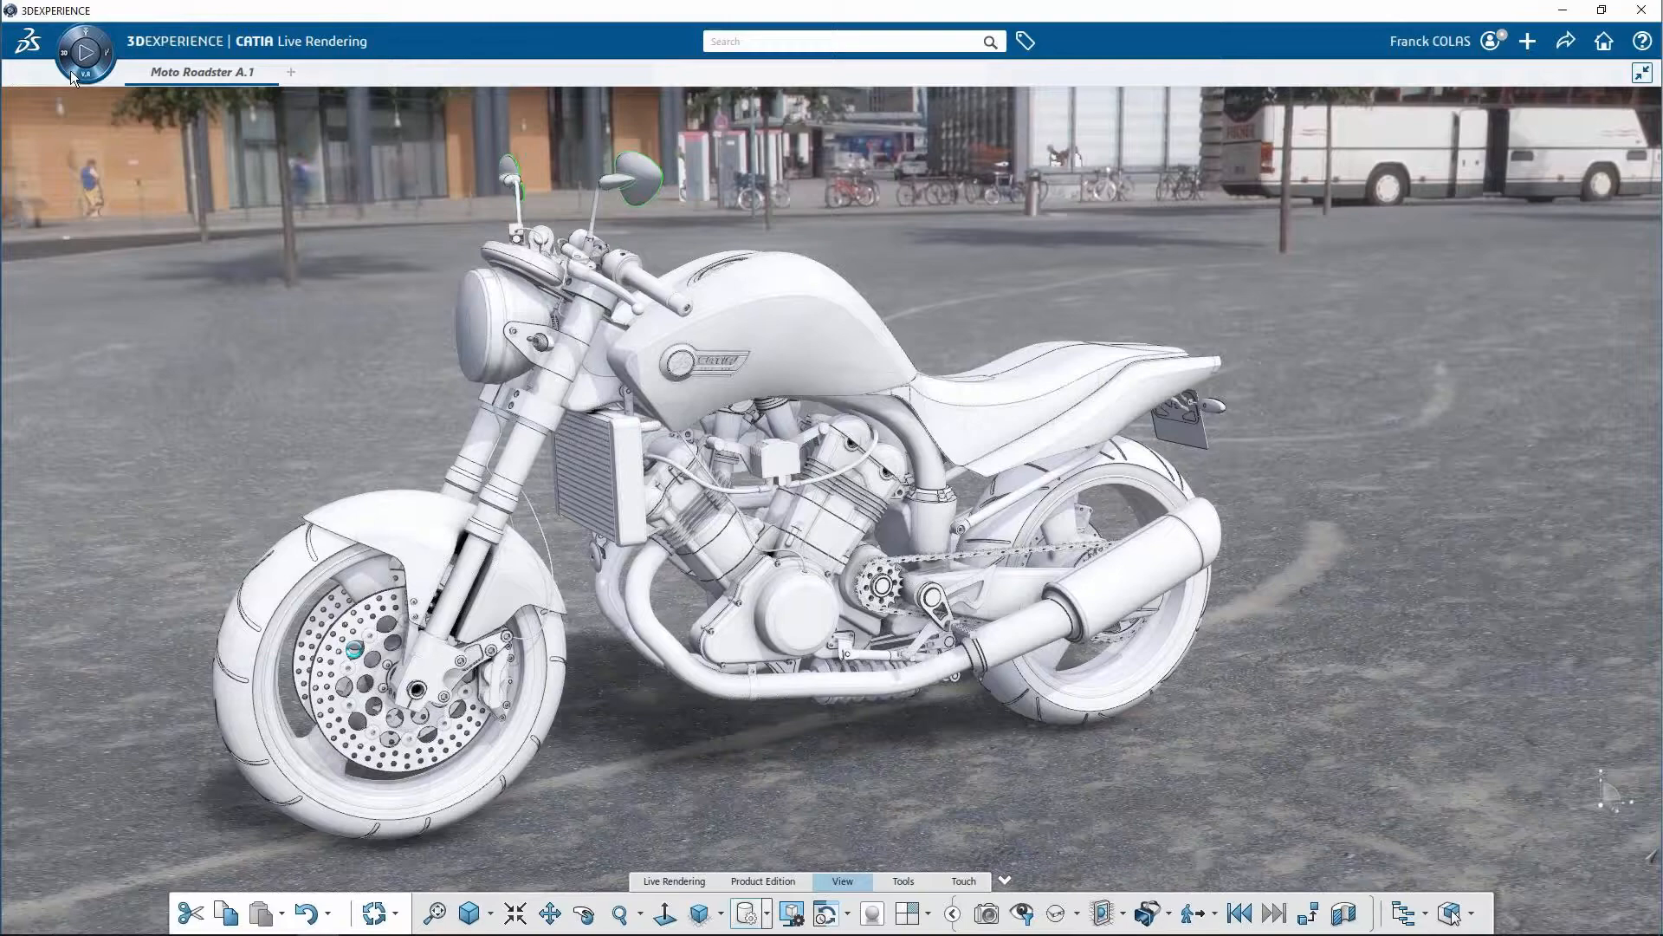
Switch to CATIA Human Design, create the high-definition man in the brown leather jacket and place him at the motorcycle
click(70, 70)
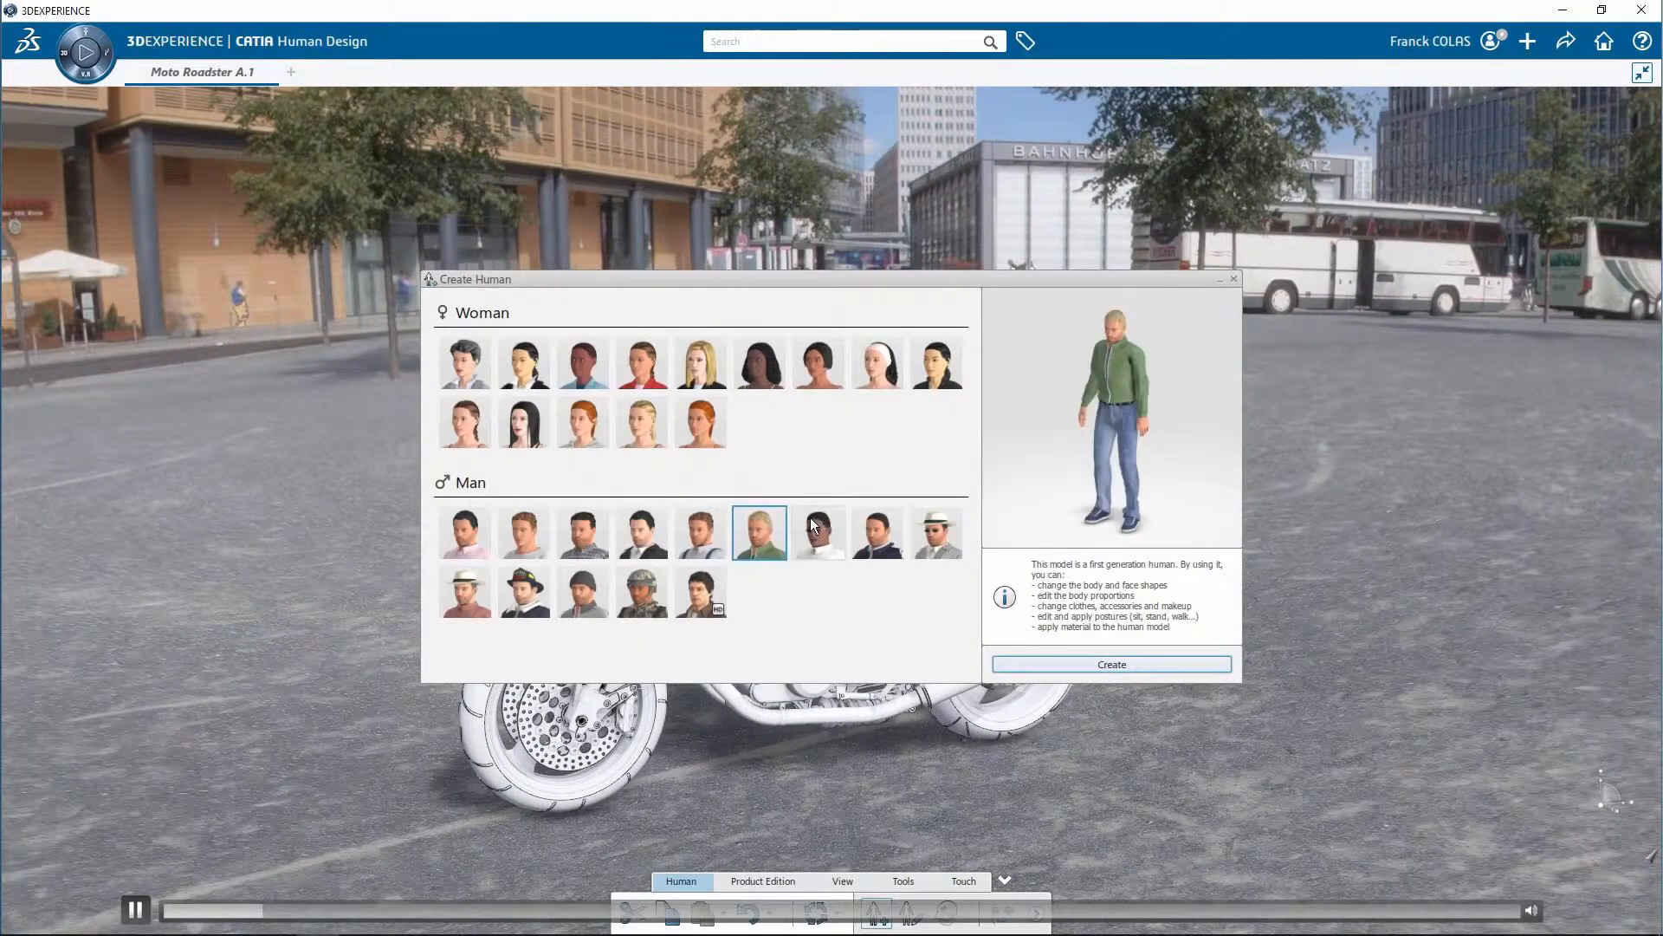
click(641, 364)
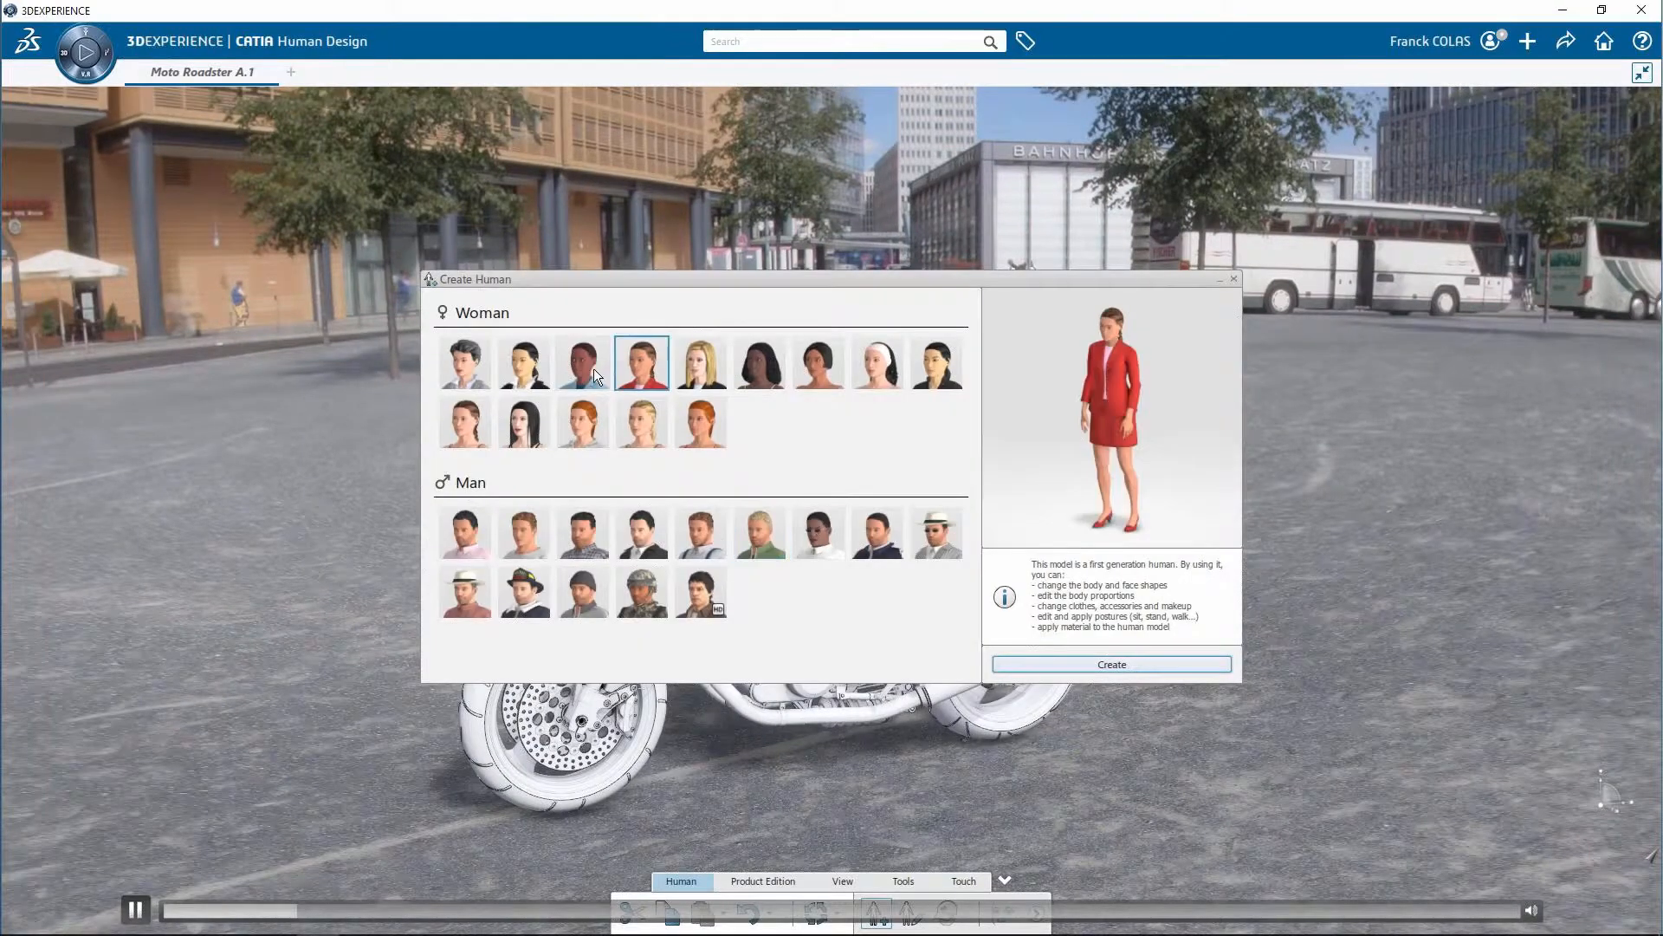
click(700, 591)
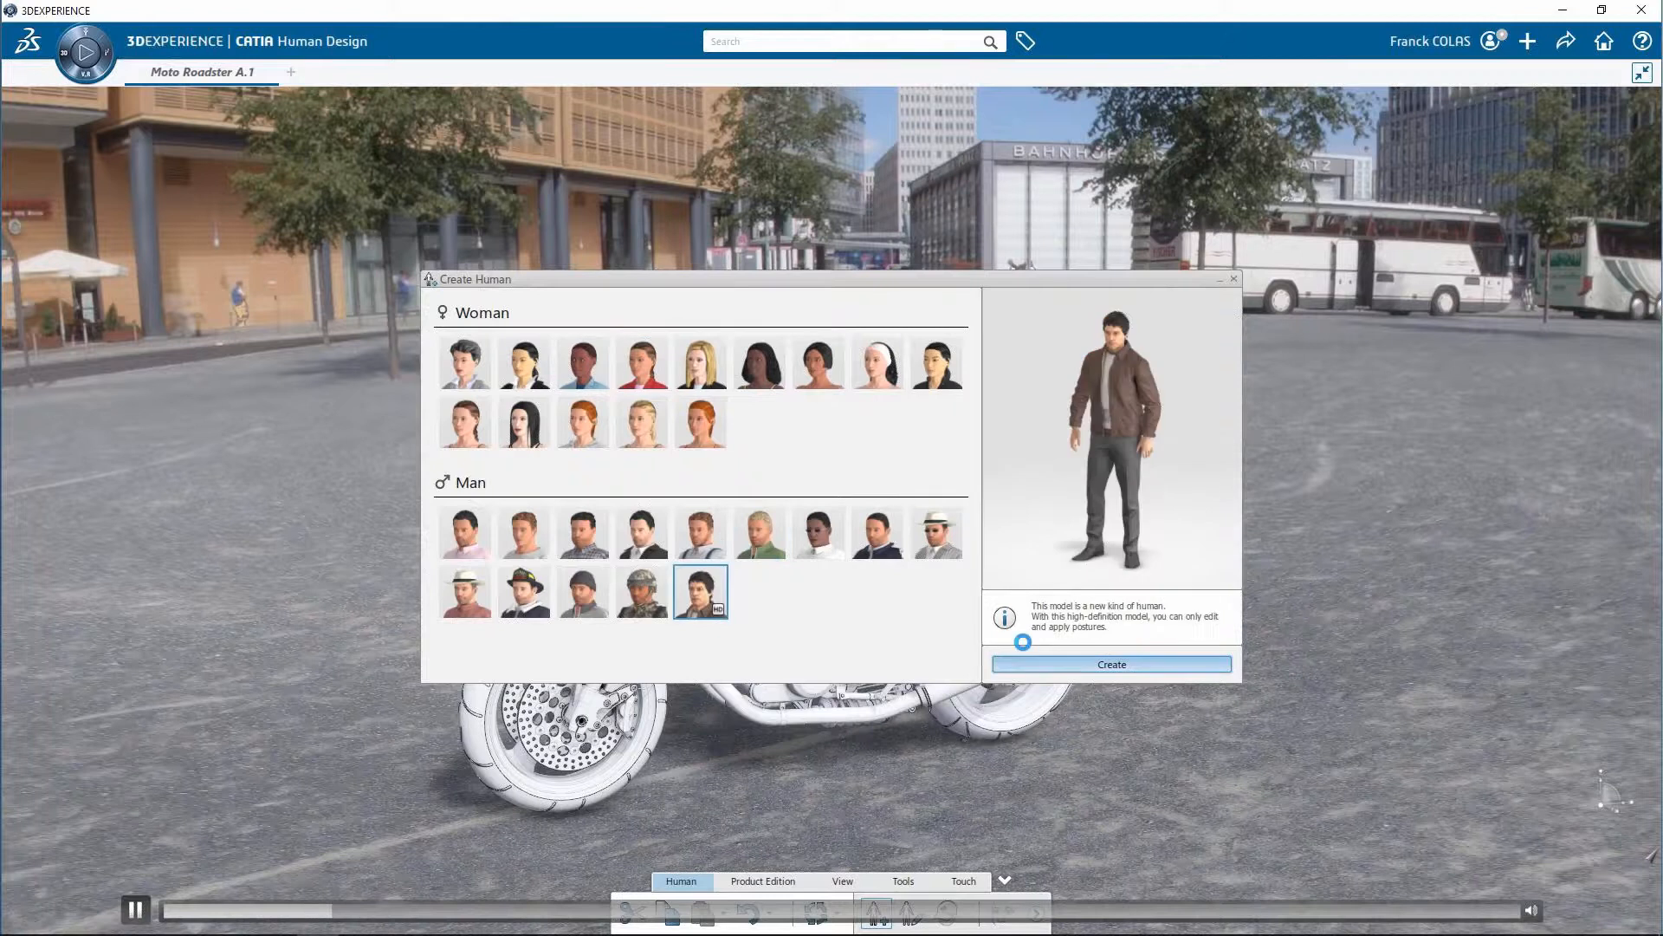
click(1031, 664)
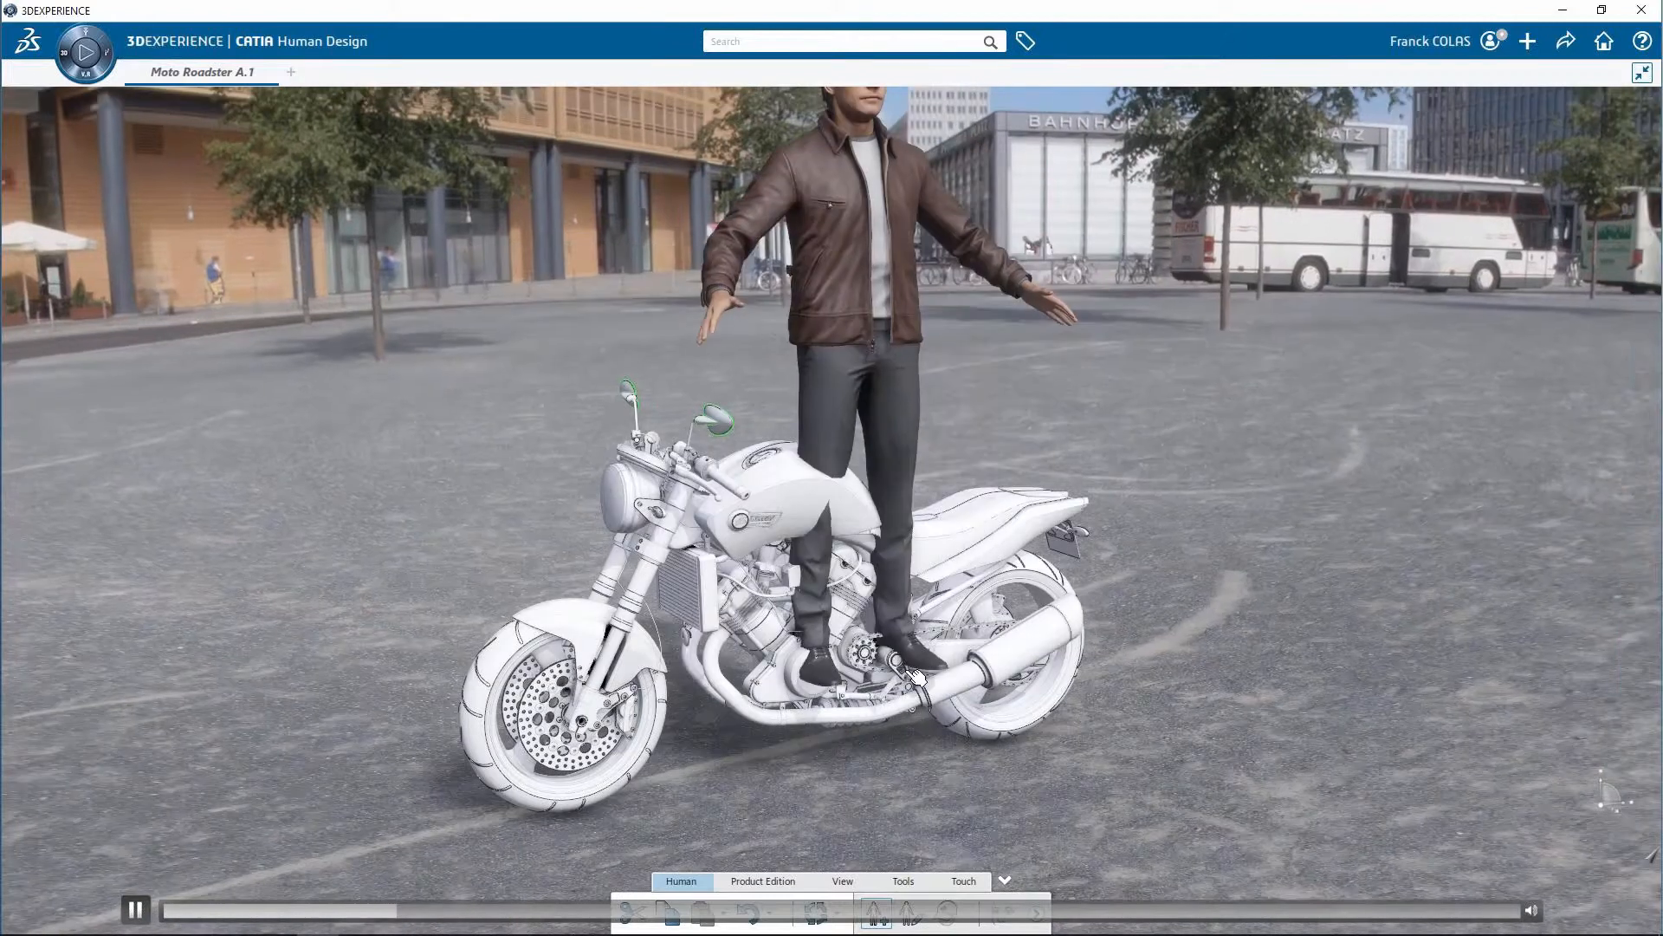
click(917, 678)
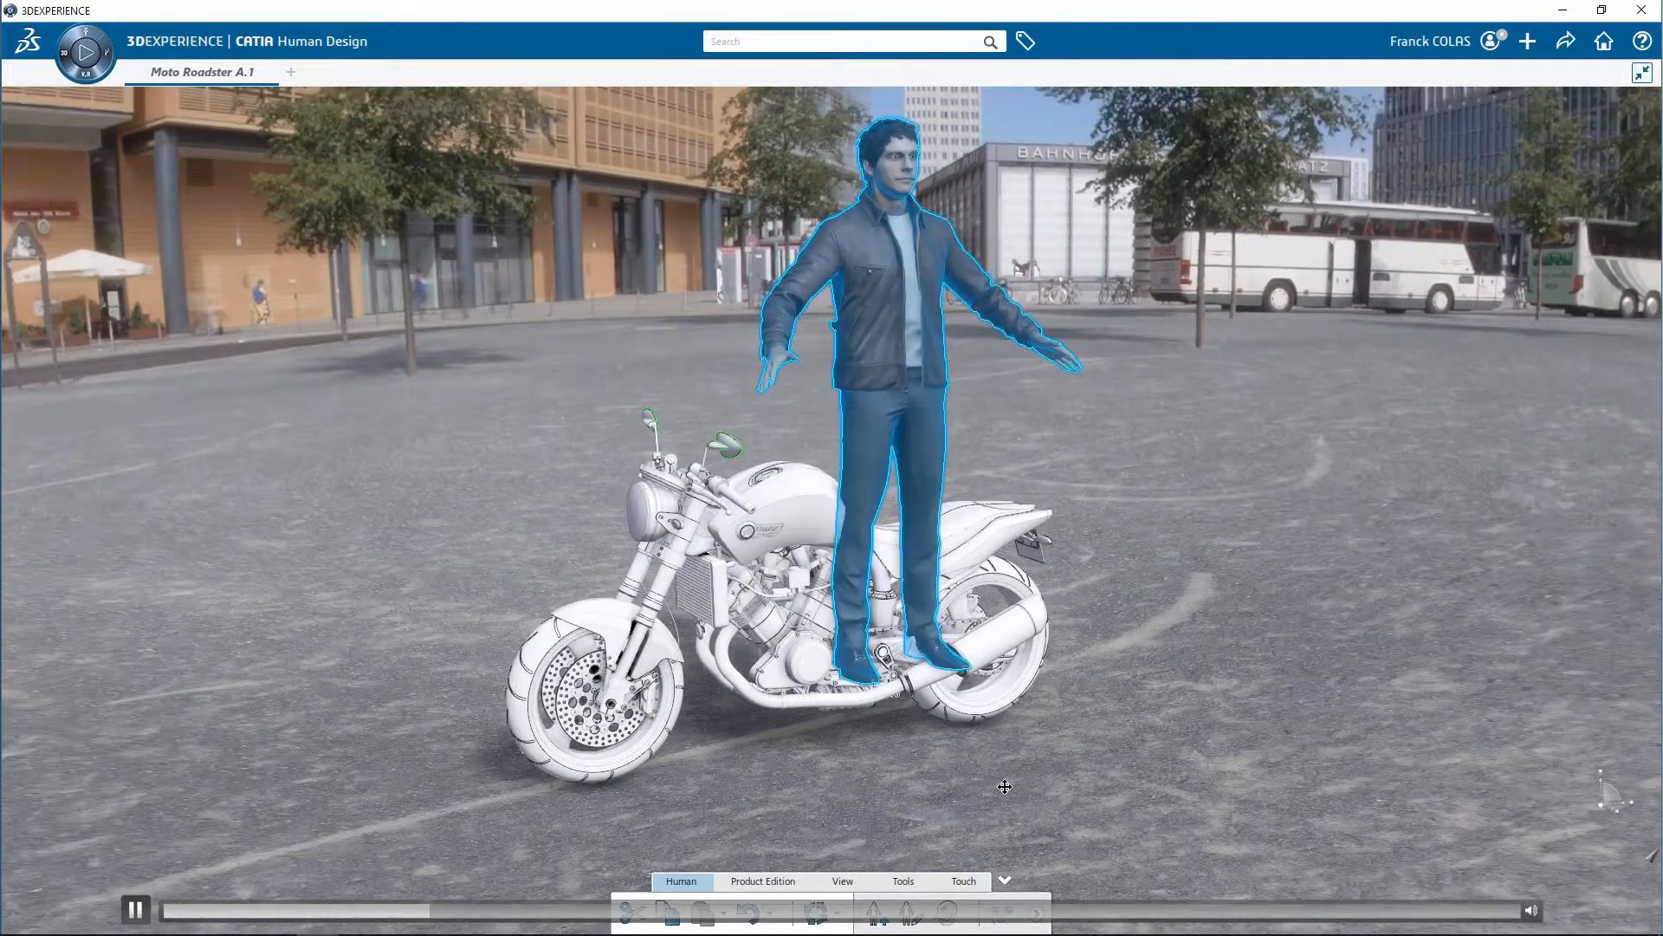
middle_drag(1005, 787, 993, 823)
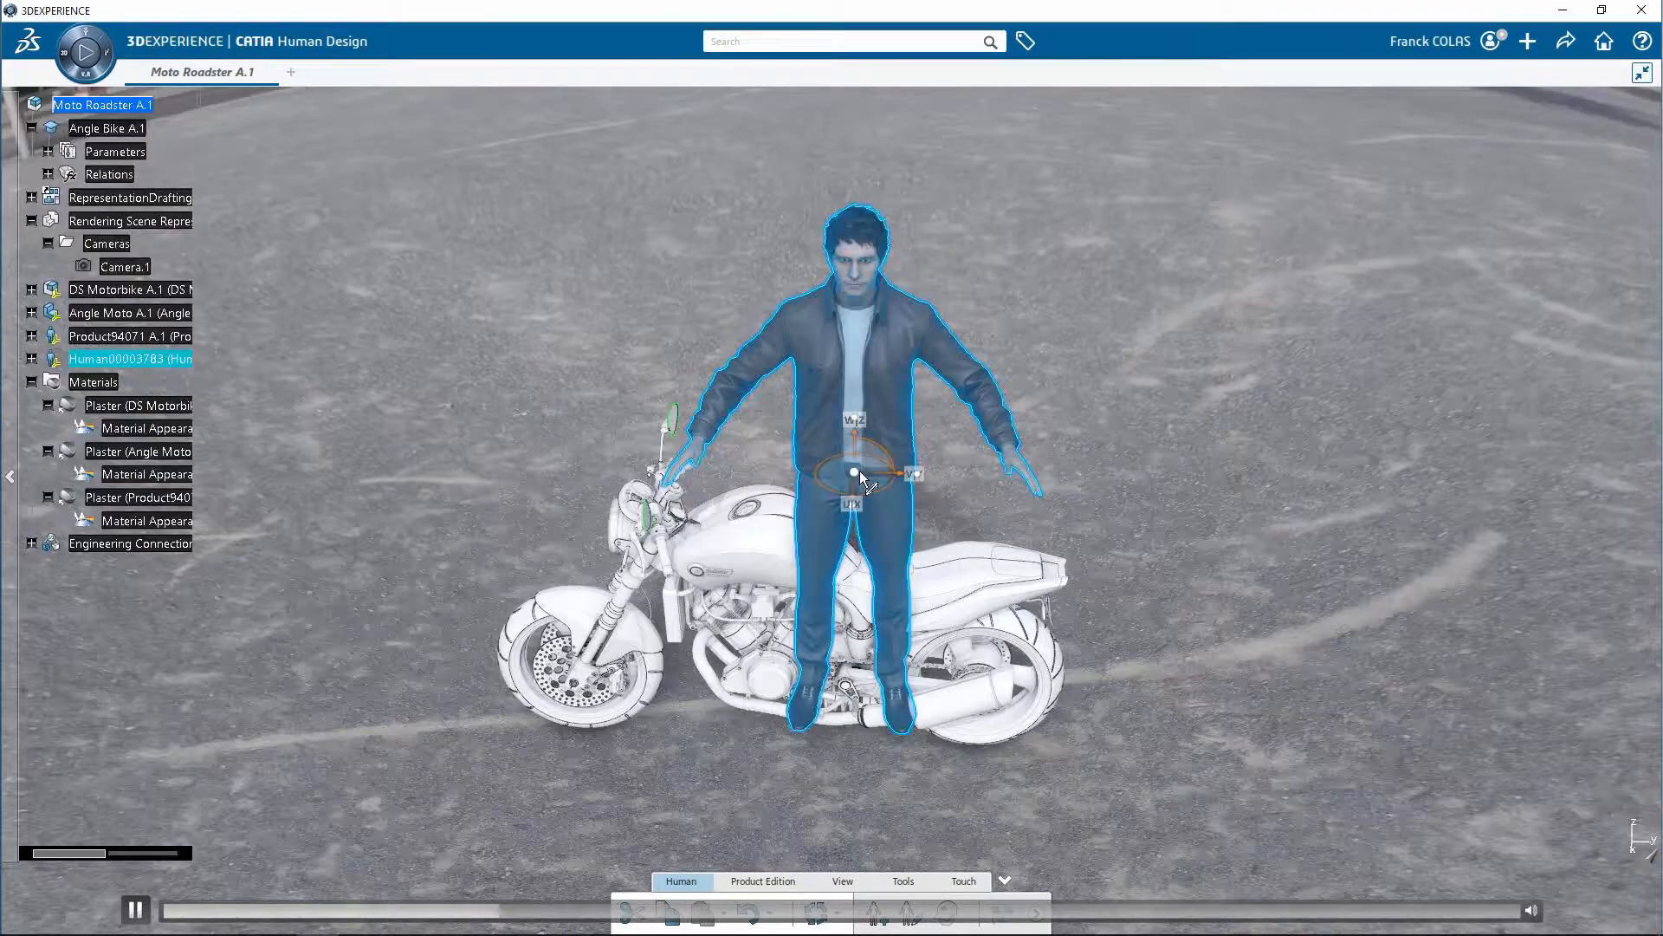
Turn the man to face the handlebars and apply the fourth Sitting Down body posture to him
right_click(860, 470)
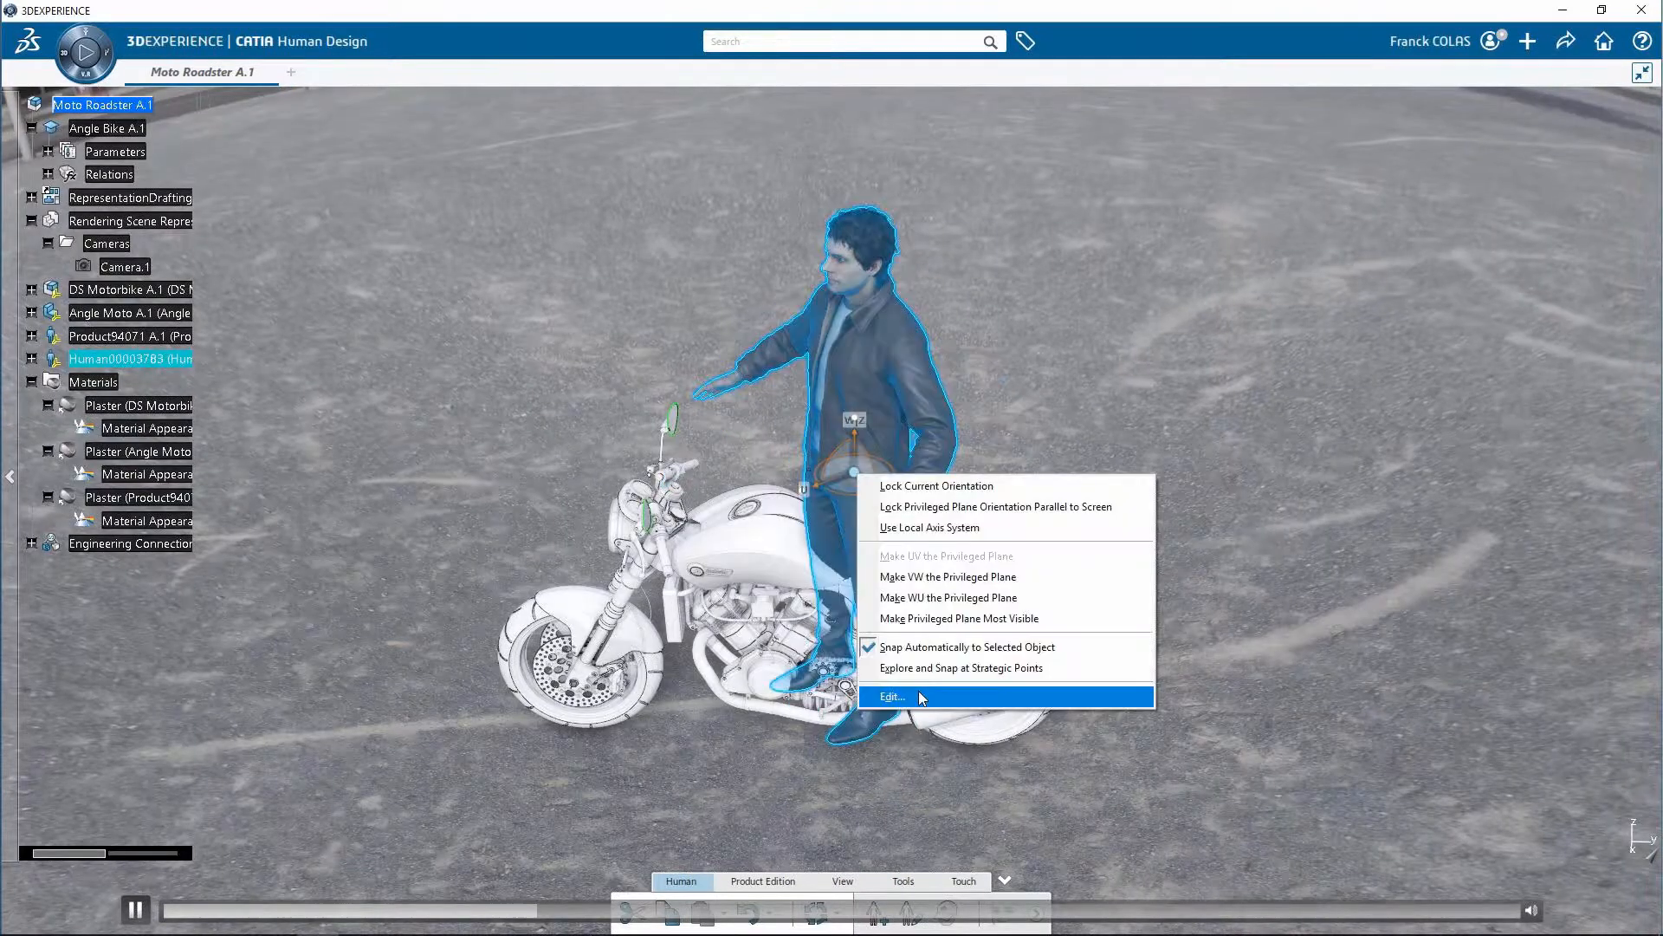
click(918, 696)
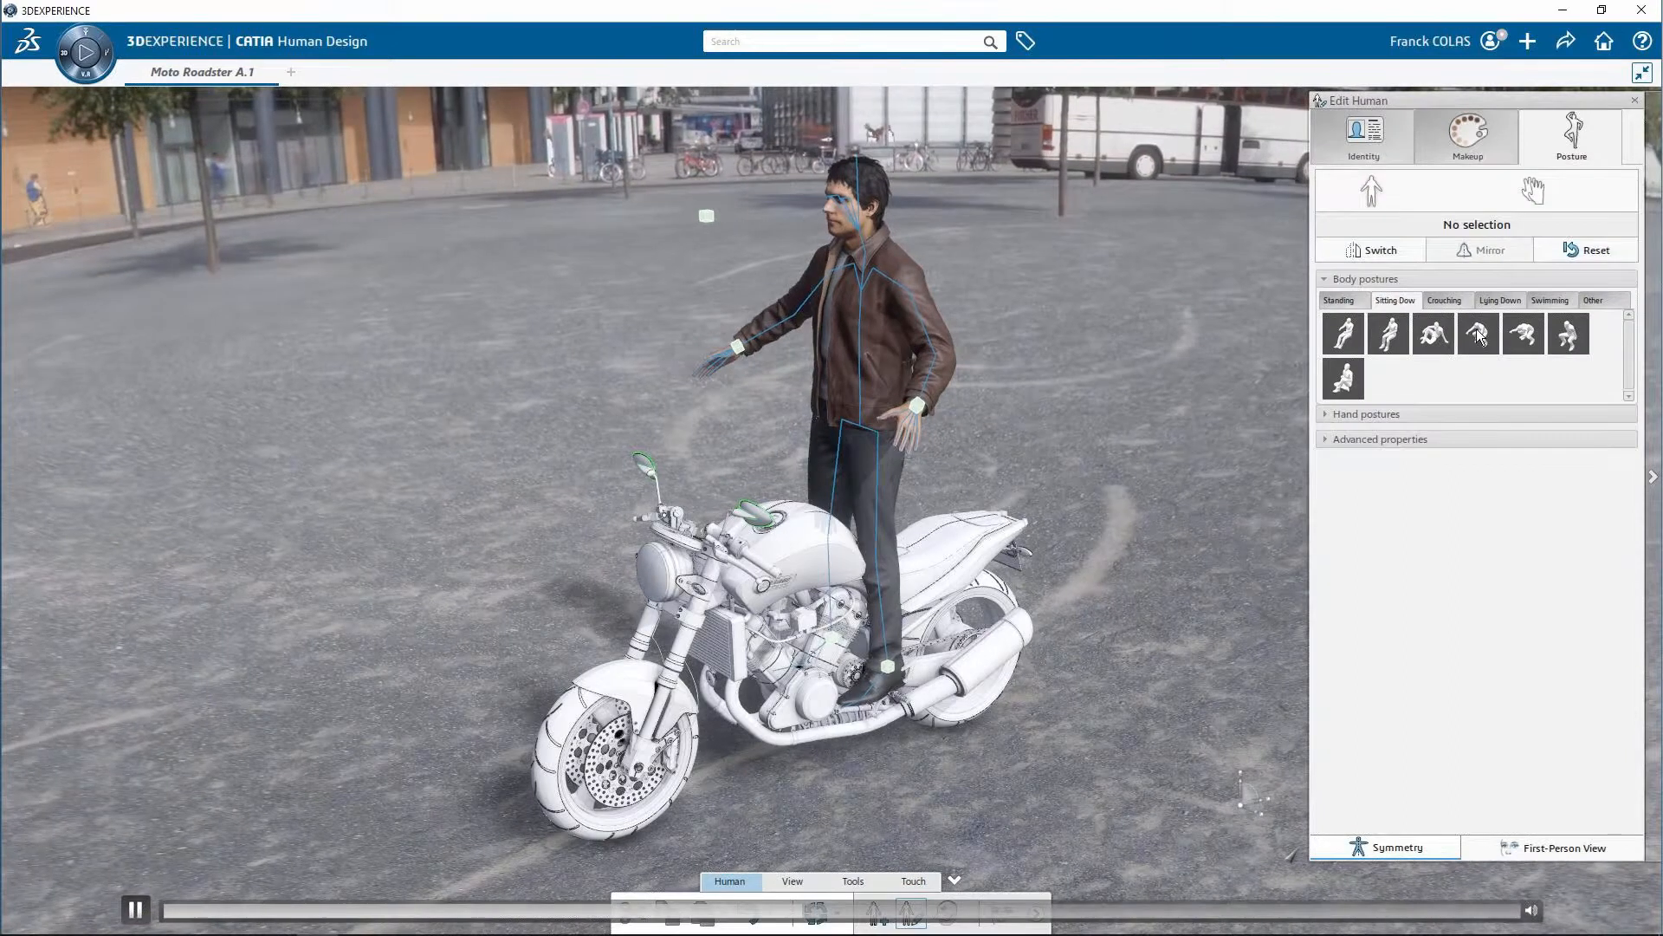
click(1479, 336)
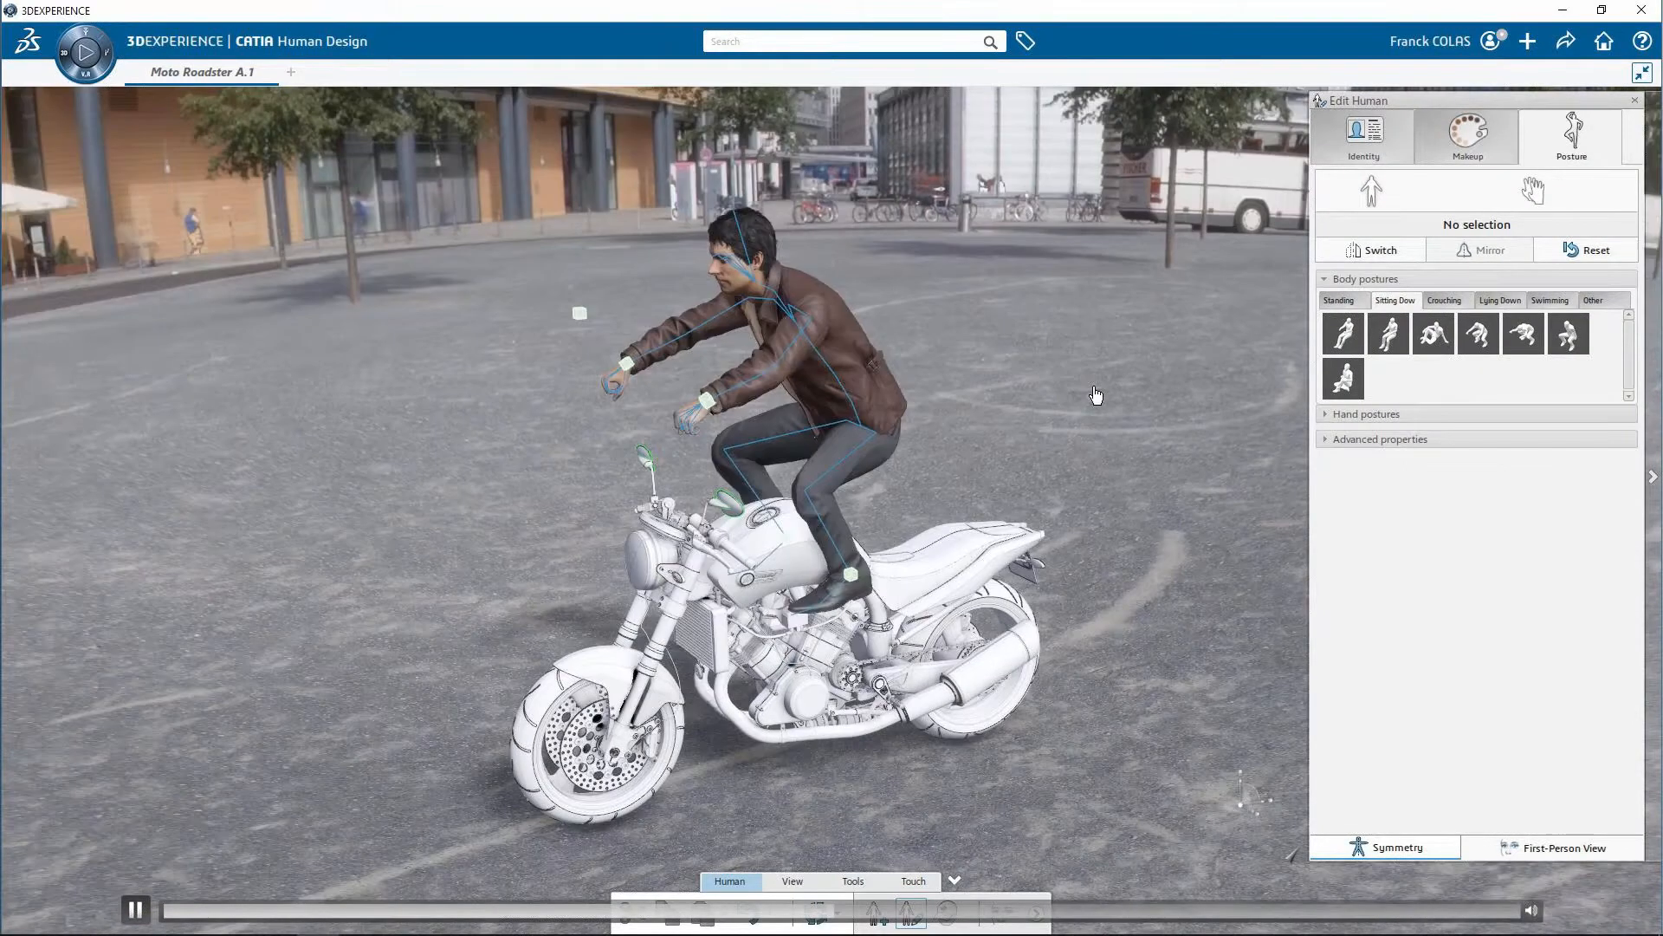
Lower the man's pelvis onto the motorcycle seat and bring his hands onto the handlebar grips with symmetry on
middle_drag(1096, 395, 996, 403)
click(874, 435)
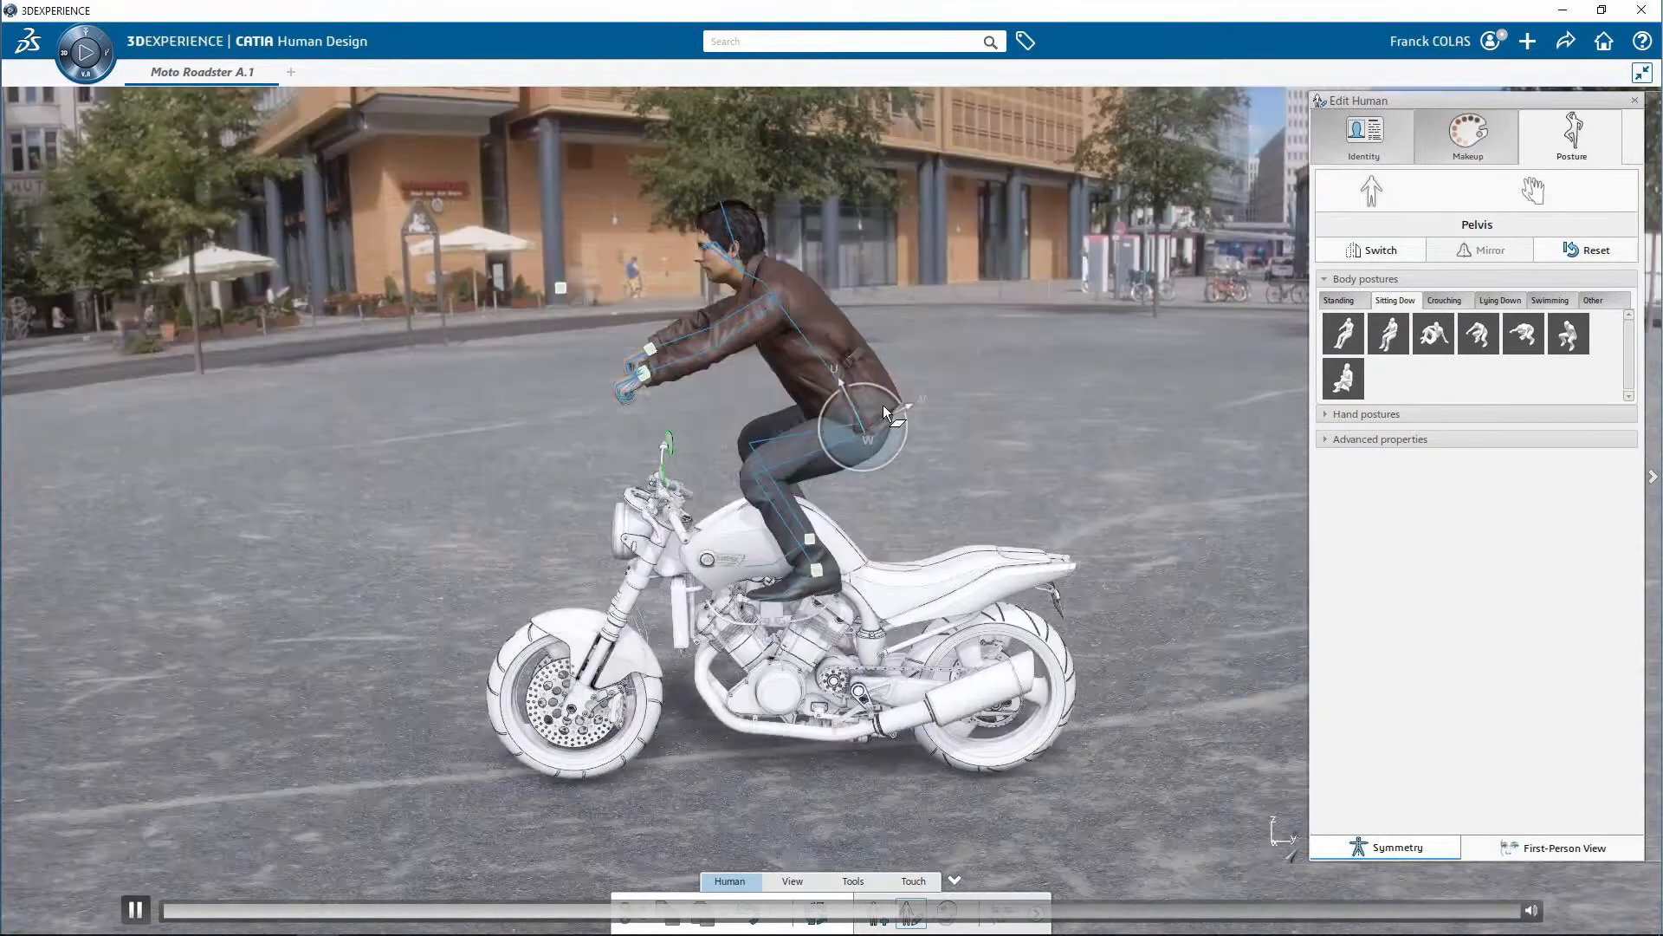
drag(882, 404, 933, 525)
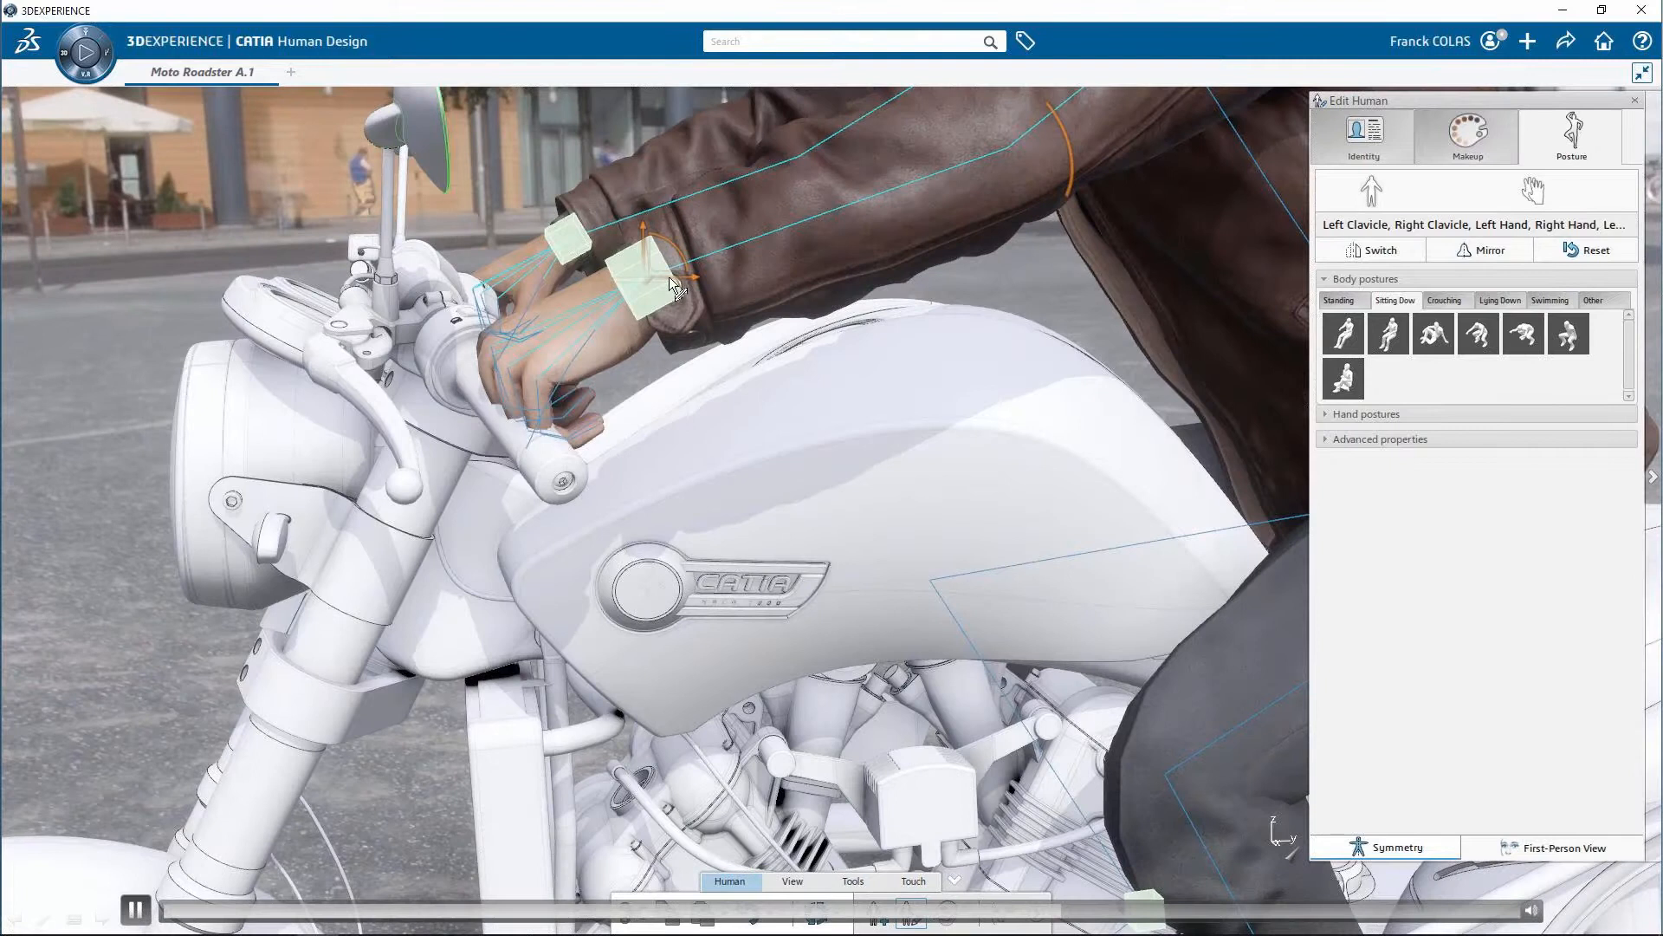
drag(674, 286, 588, 372)
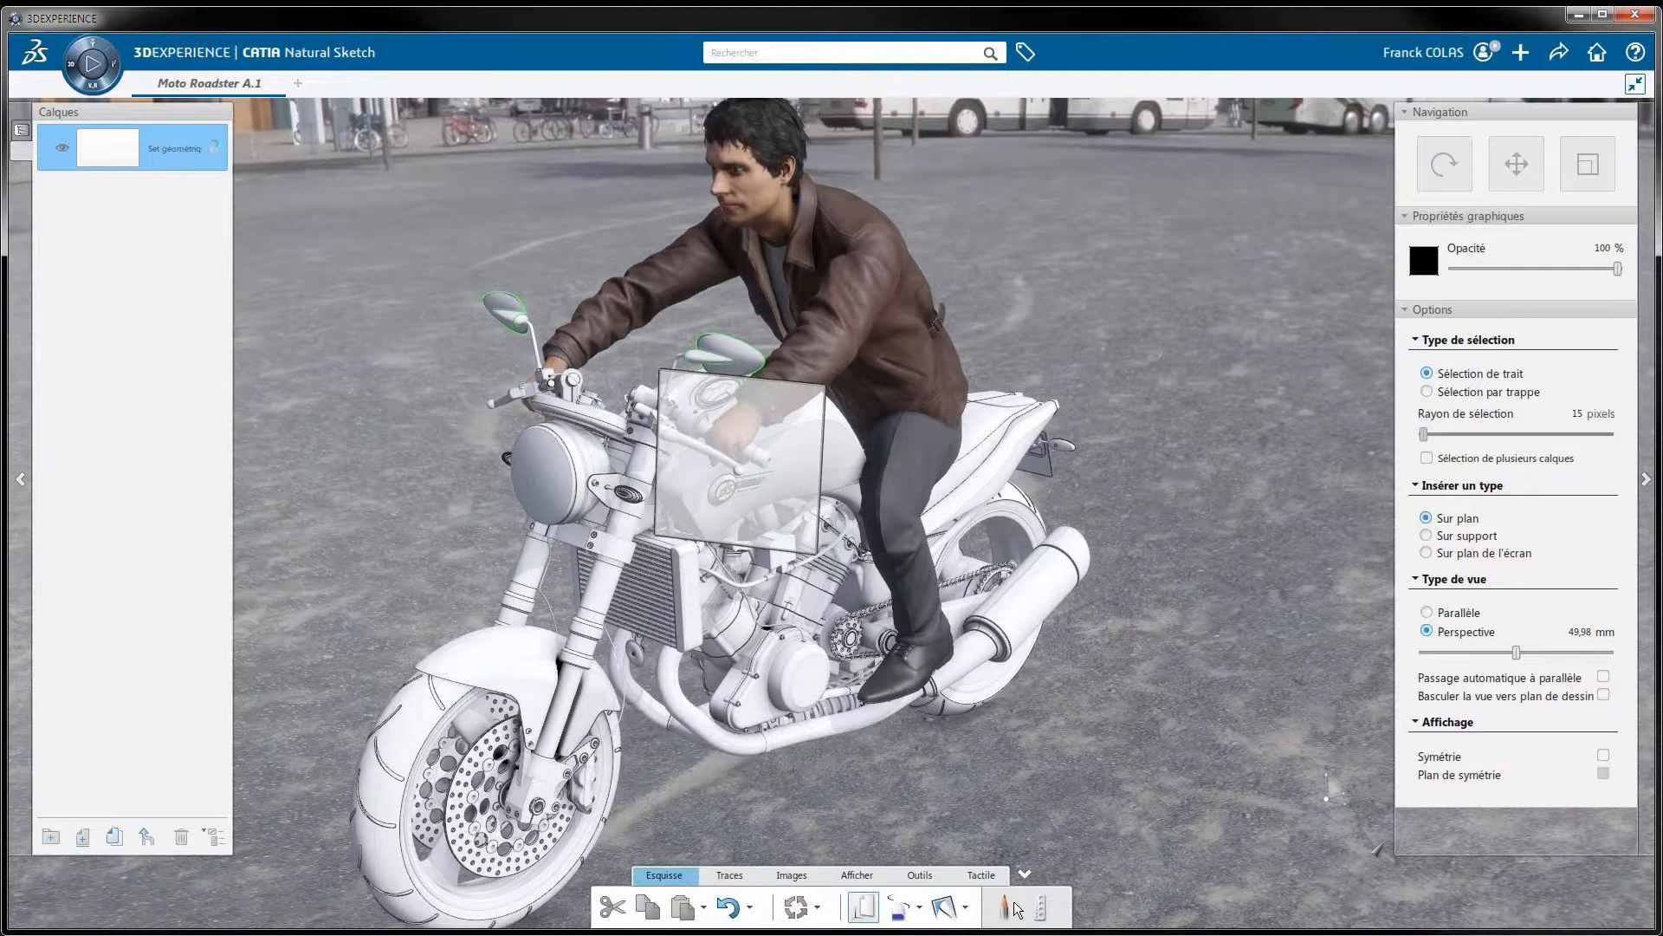
Handwrite the red note "add a windscreen" beside the motorcycle in Natural Sketch, with an arrow pointing to the headlight area
click(1013, 907)
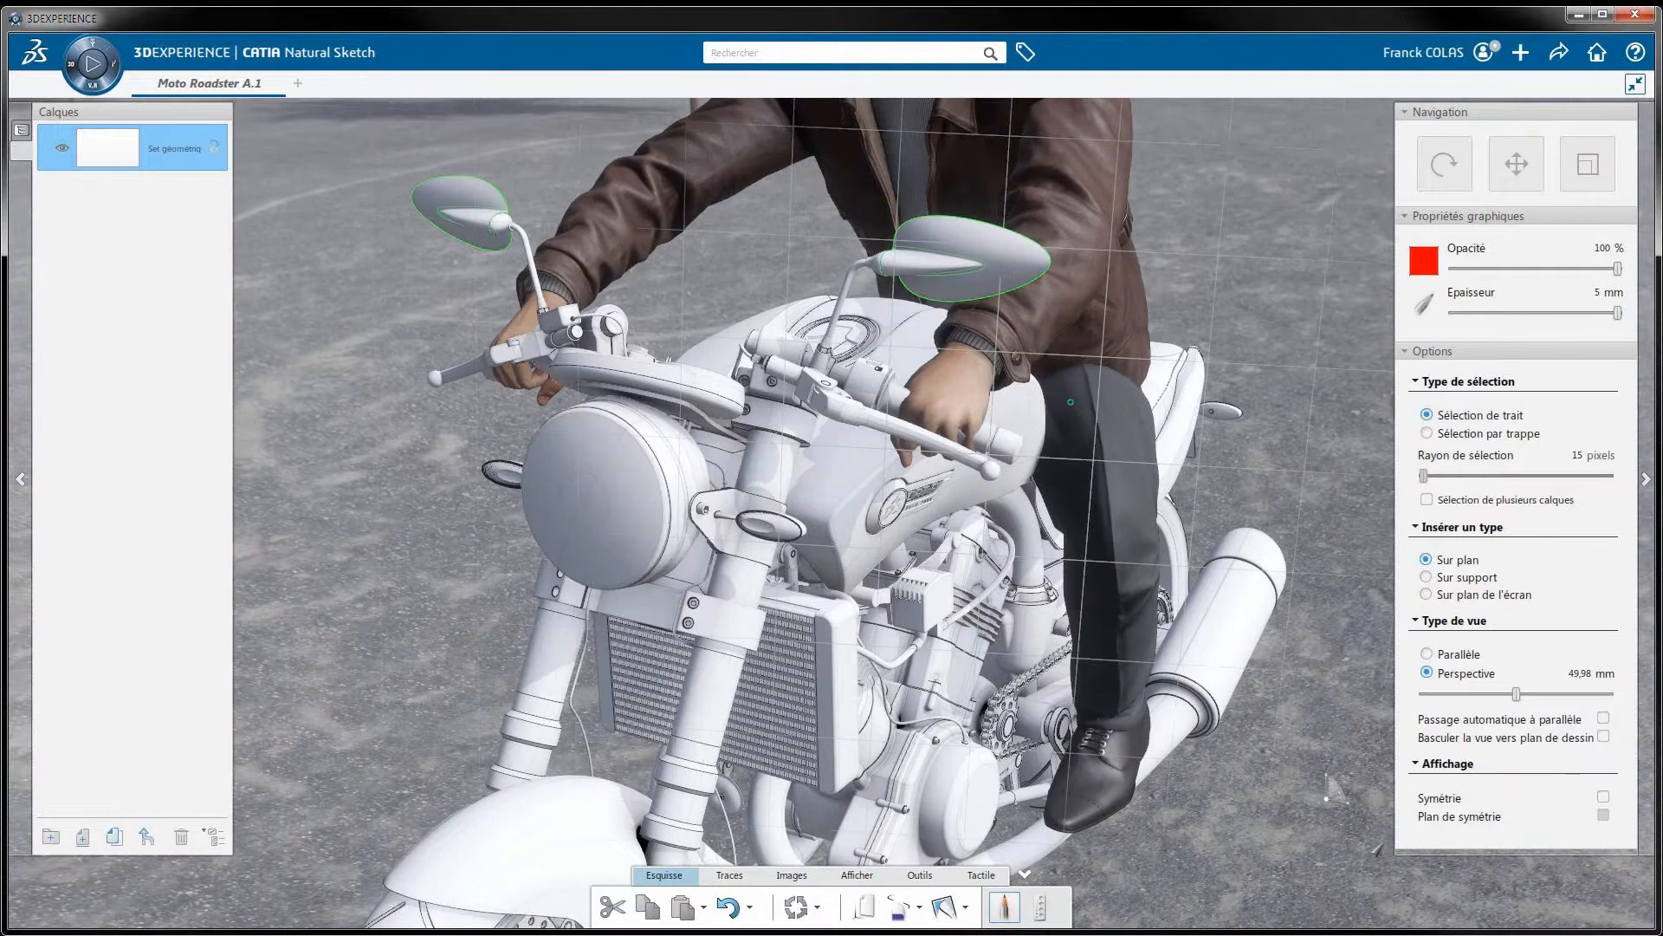
drag(1071, 402, 1077, 427)
drag(1113, 406, 1117, 427)
mouse_move(1142, 405)
mouse_down()
mouse_move(1147, 427)
mouse_move(1227, 436)
mouse_up()
drag(1025, 470, 1064, 472)
drag(1078, 472, 1080, 493)
drag(1089, 492, 1116, 493)
drag(1135, 477, 1149, 494)
drag(1185, 482, 1168, 510)
drag(1210, 485, 1197, 508)
drag(1217, 487, 1238, 485)
drag(1250, 498, 1267, 507)
drag(1273, 496, 1317, 510)
drag(996, 457, 784, 473)
drag(808, 450, 808, 497)
Hide the human rider so that only the motorcycle and the sketched notes are shown
middle_drag(1196, 416, 595, 624)
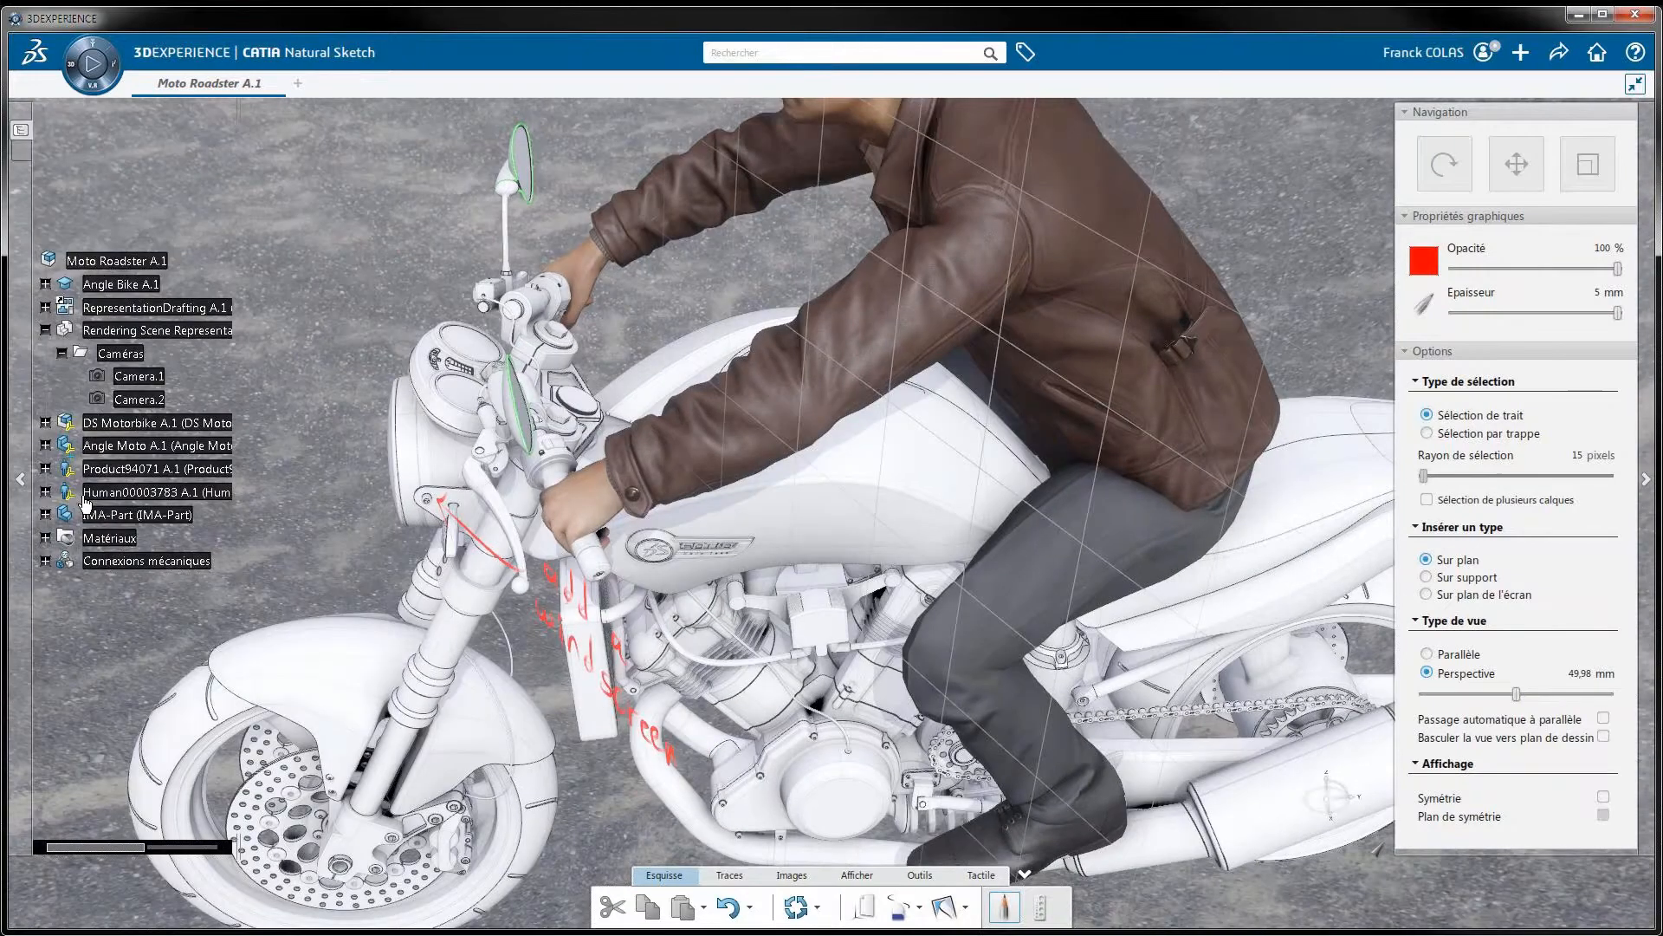
right_click(120, 493)
click(160, 548)
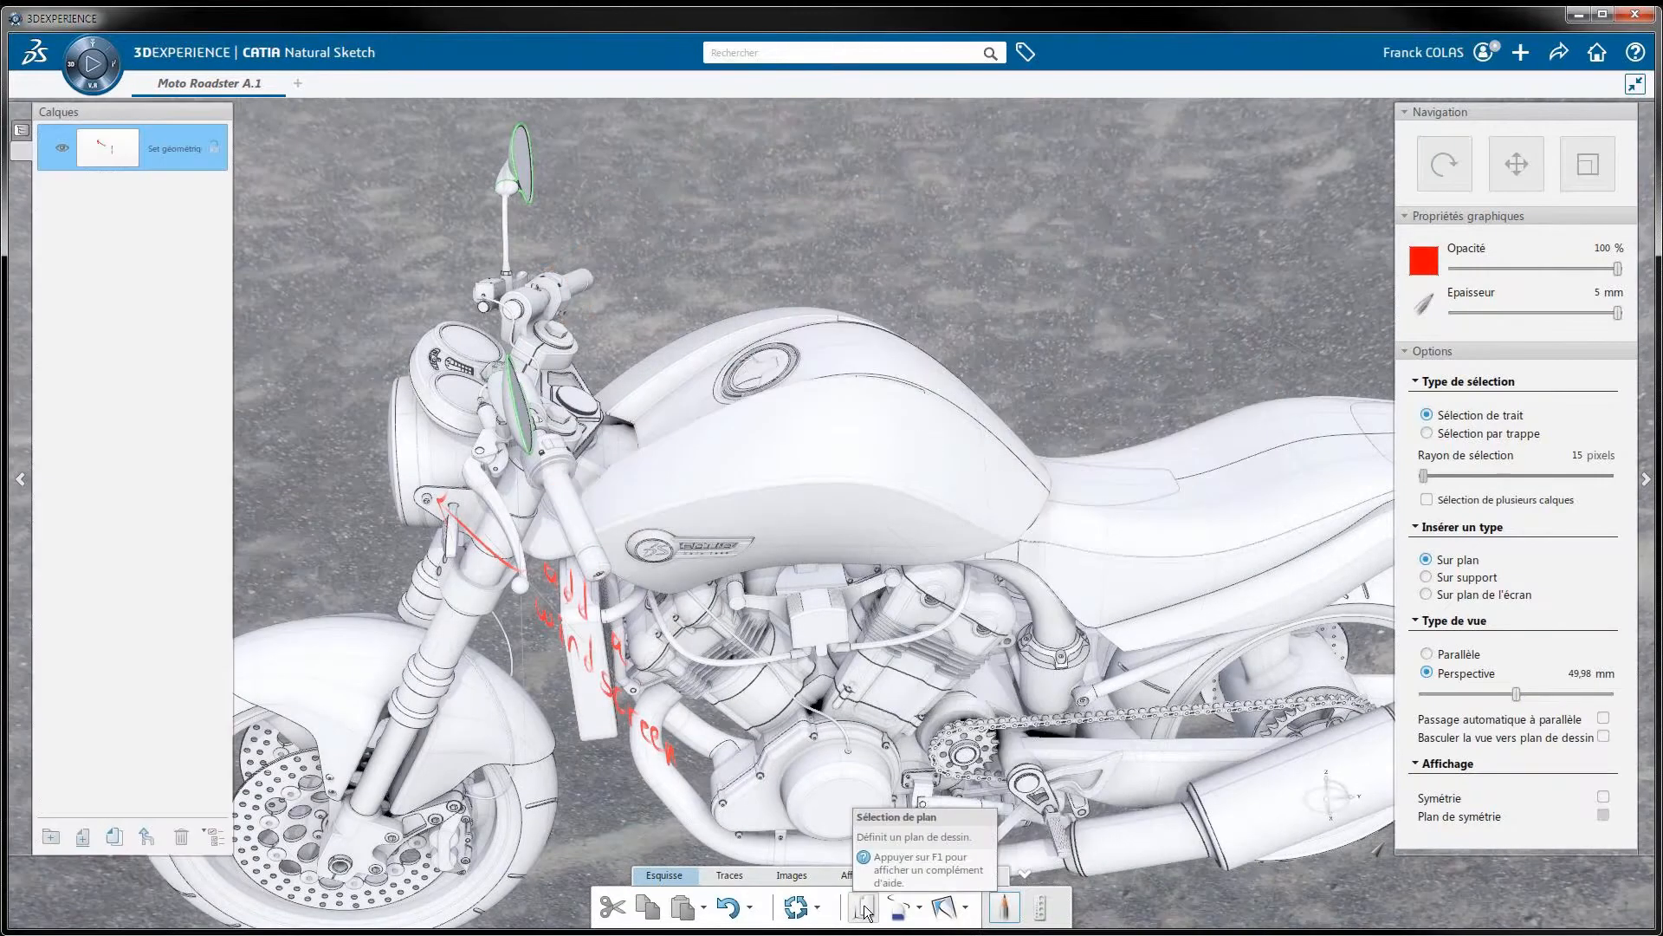
Set a drawing plane at the fuel tank and handwrite "create a new fuel tank" in red across it
click(864, 909)
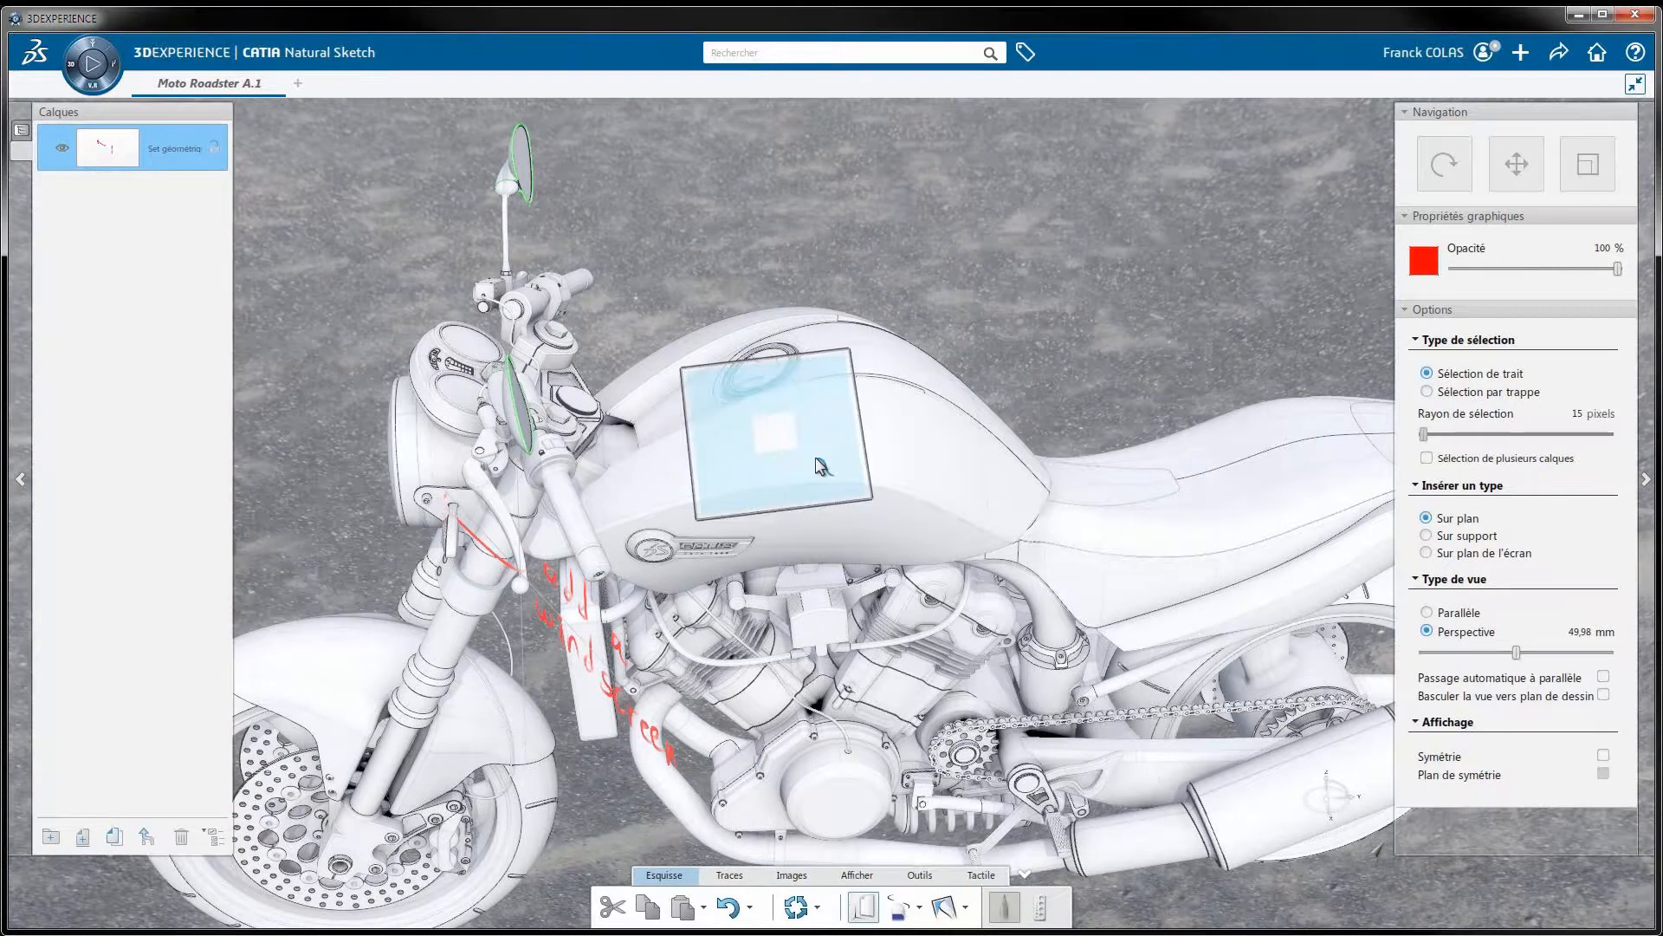
click(822, 467)
drag(715, 452, 719, 469)
drag(734, 449, 752, 451)
drag(757, 459, 777, 461)
drag(797, 447, 804, 459)
drag(806, 416, 818, 439)
mouse_move(810, 433)
mouse_down()
mouse_move(830, 424)
mouse_move(838, 457)
mouse_up()
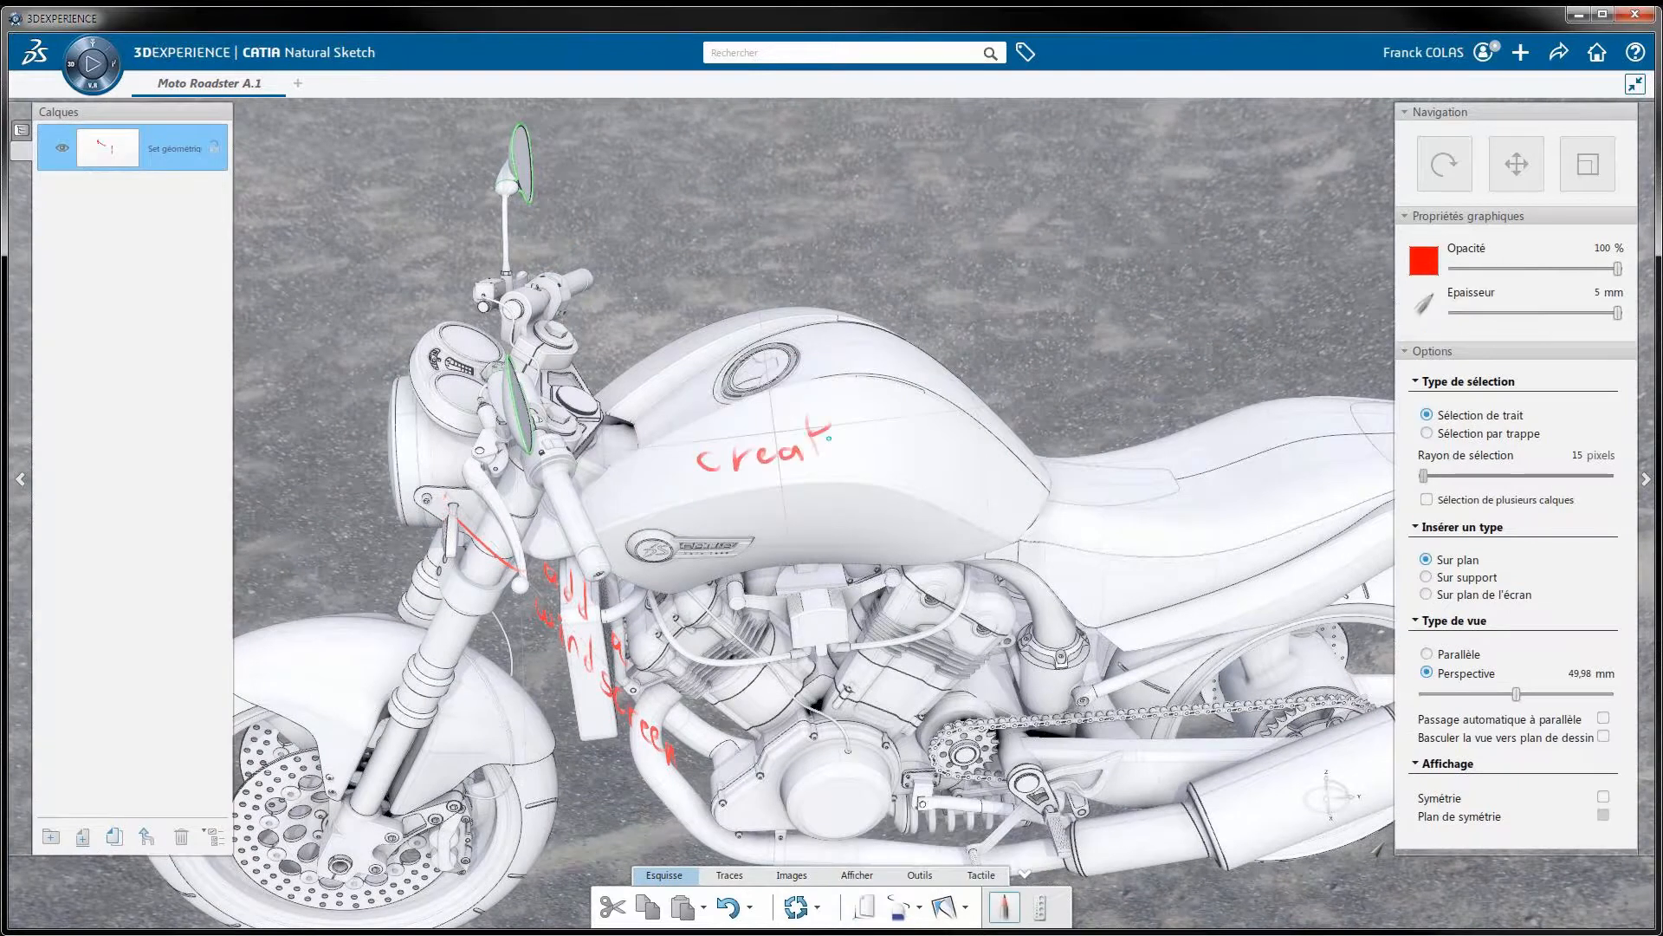
drag(902, 437, 913, 449)
drag(701, 513, 702, 520)
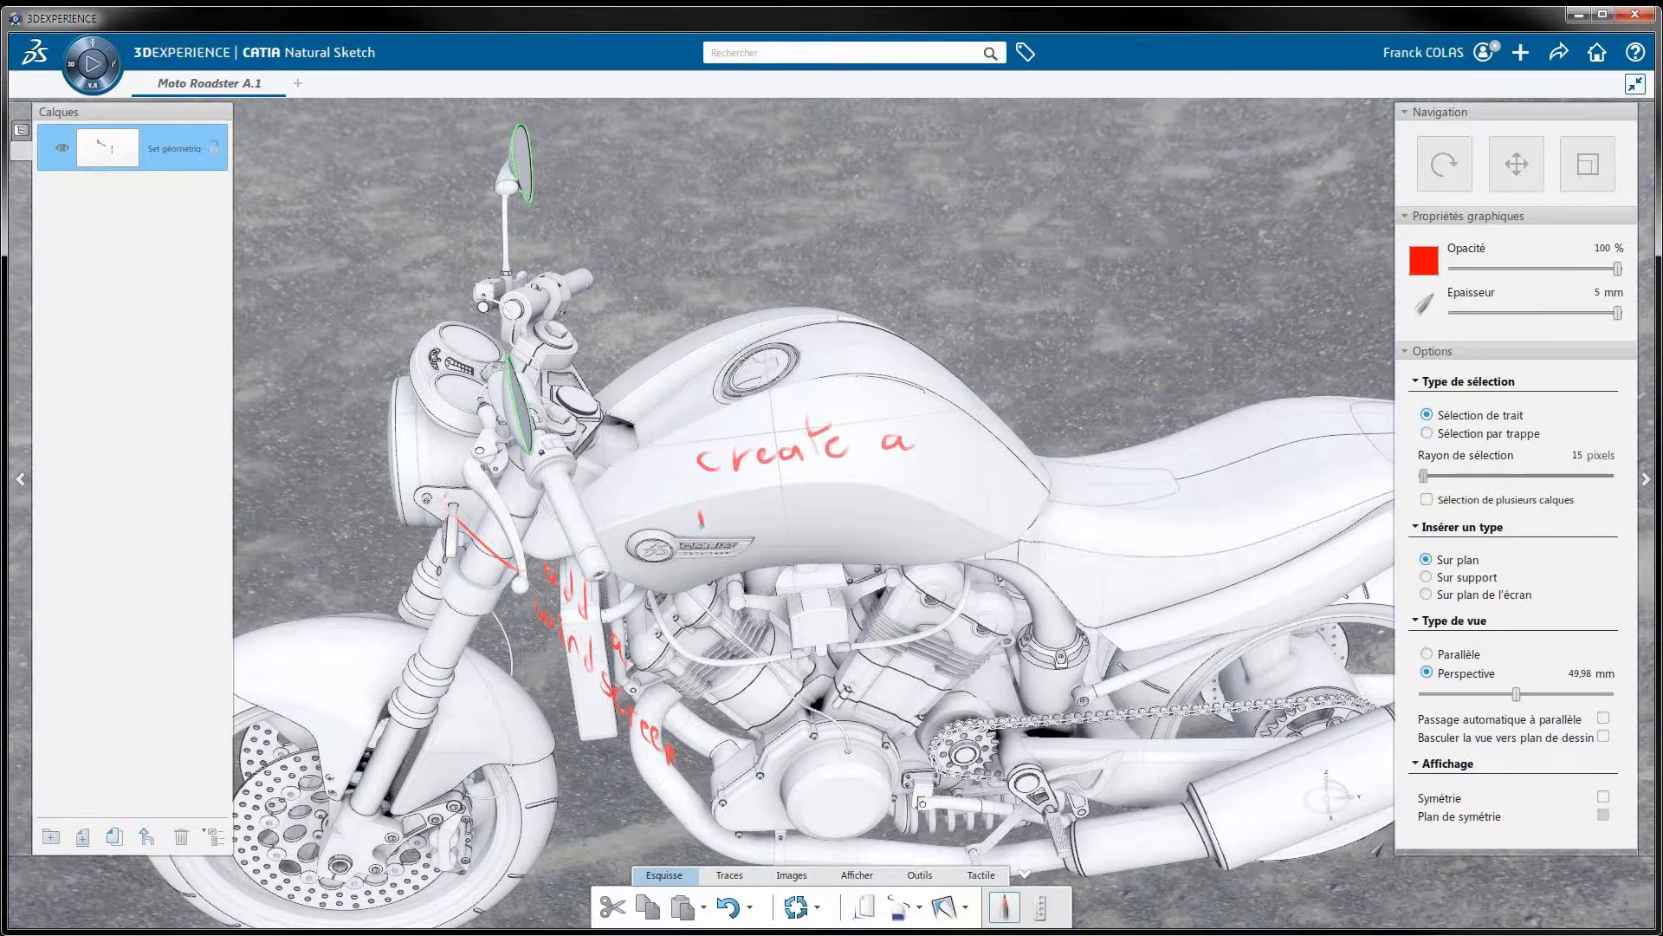
drag(700, 511, 723, 525)
drag(729, 517, 751, 518)
drag(754, 506, 788, 510)
drag(837, 486, 818, 537)
drag(852, 499, 866, 511)
mouse_move(870, 504)
mouse_down()
mouse_move(888, 490)
mouse_move(903, 504)
mouse_up()
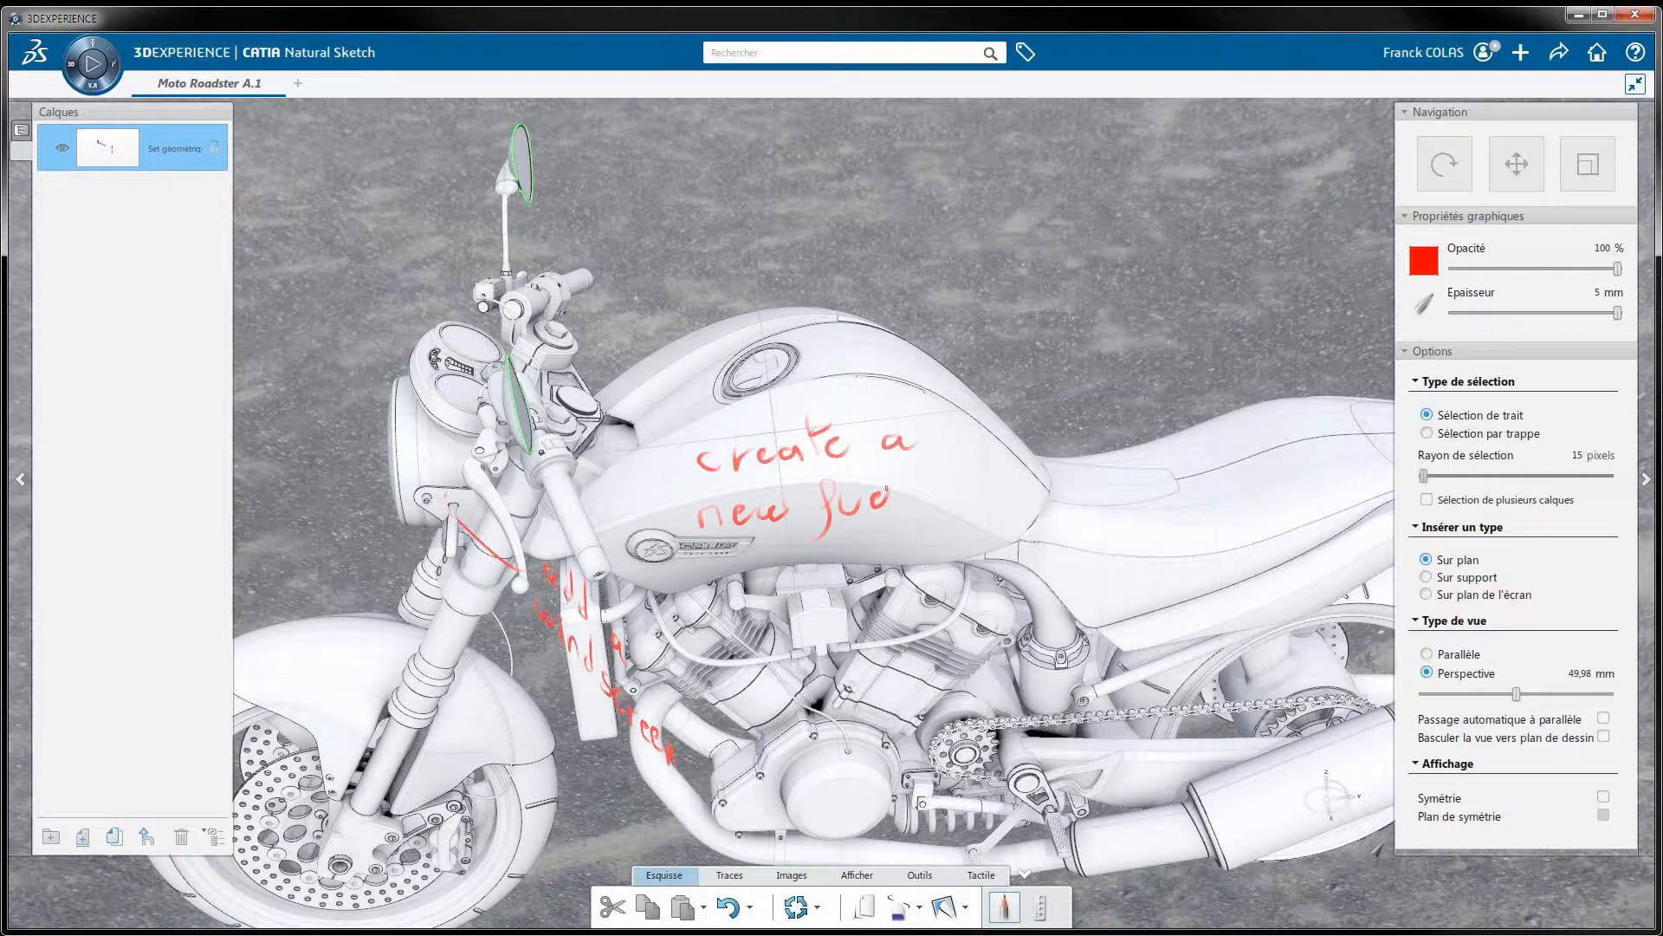
drag(943, 465, 956, 480)
drag(983, 486, 986, 501)
drag(990, 501, 1012, 499)
drag(1022, 464, 1021, 501)
drag(1039, 477, 1047, 491)
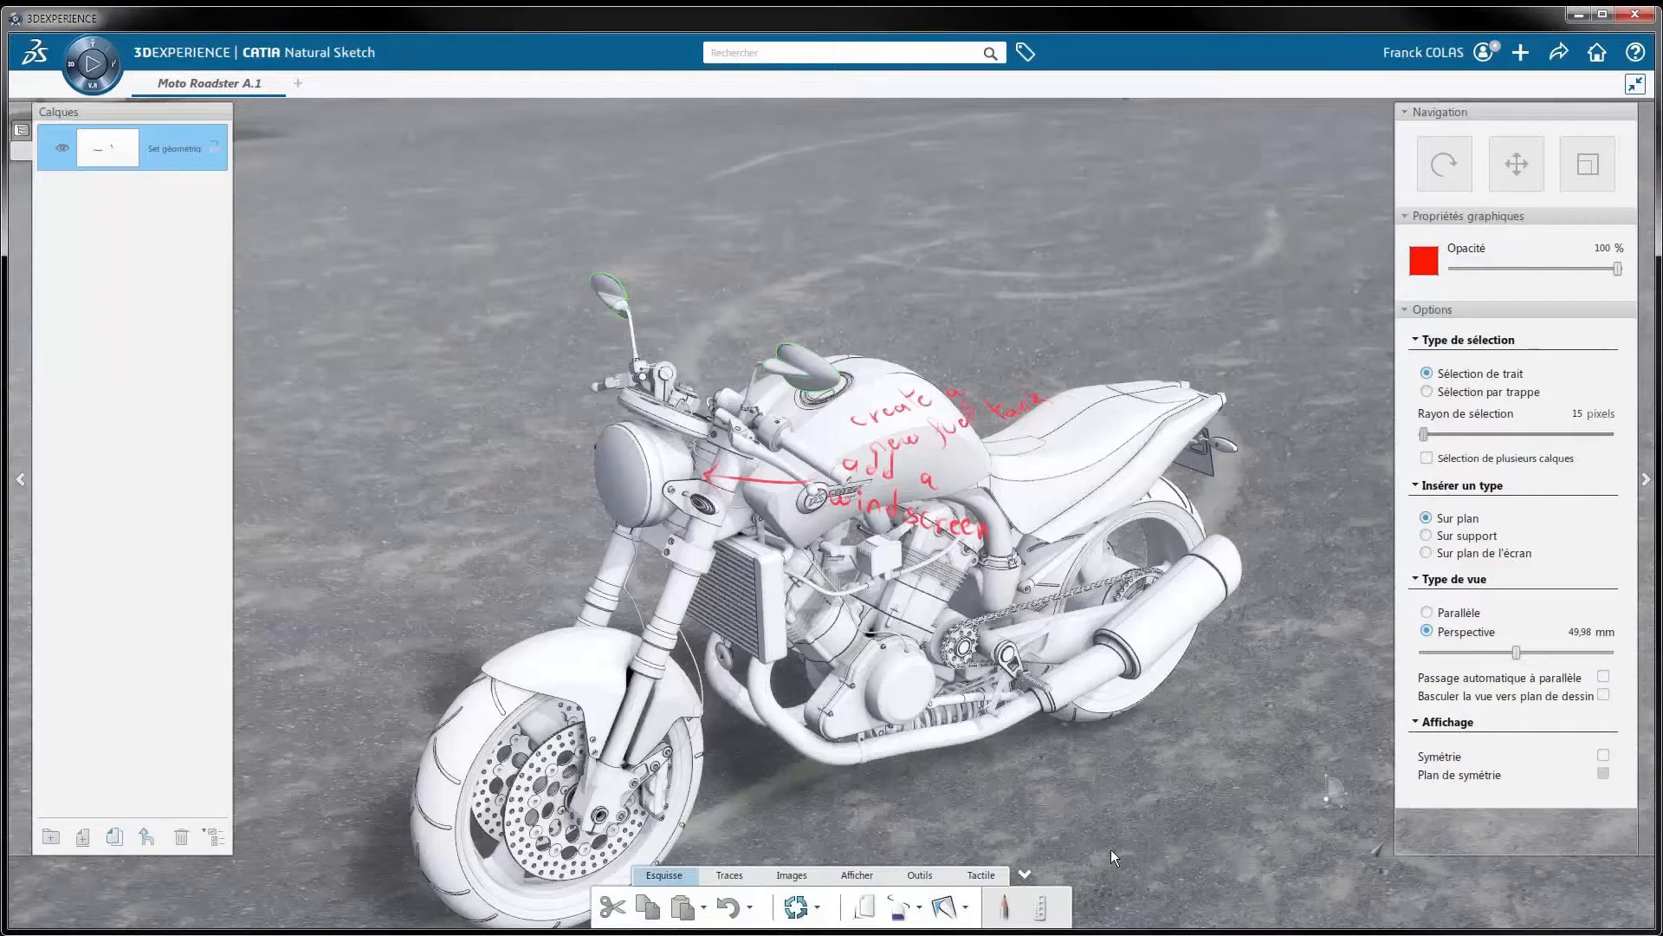
Trace the new fuel tank's outline curve in top view and its profile curve in parallel side view
click(901, 906)
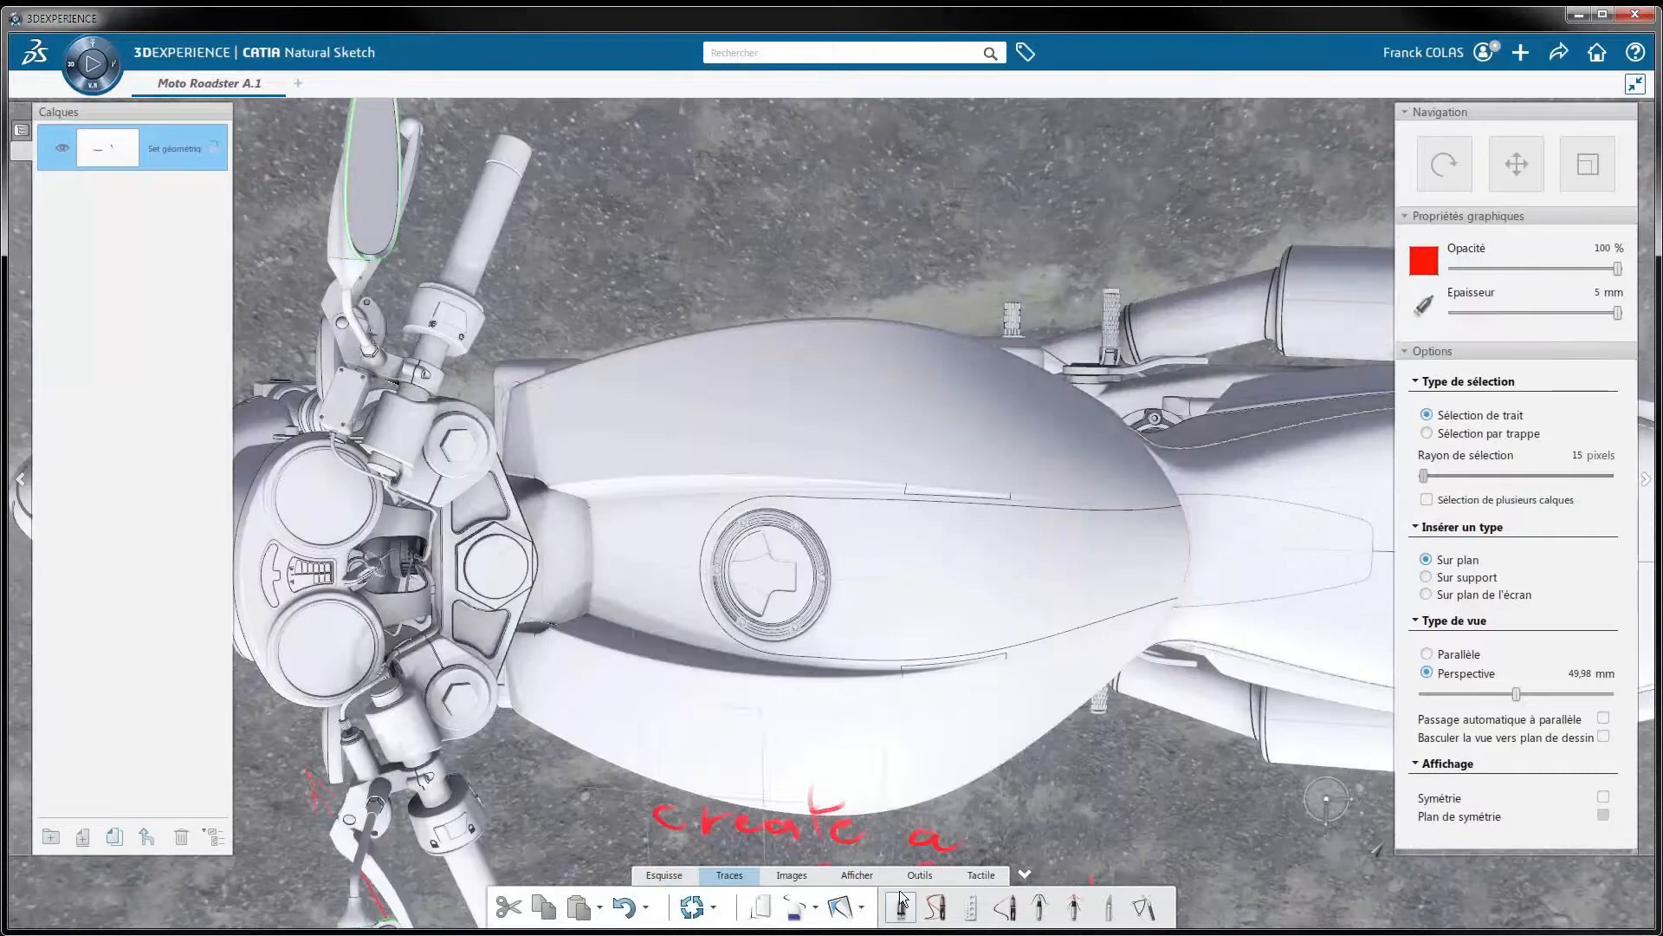
drag(525, 398, 565, 384)
drag(565, 385, 1135, 424)
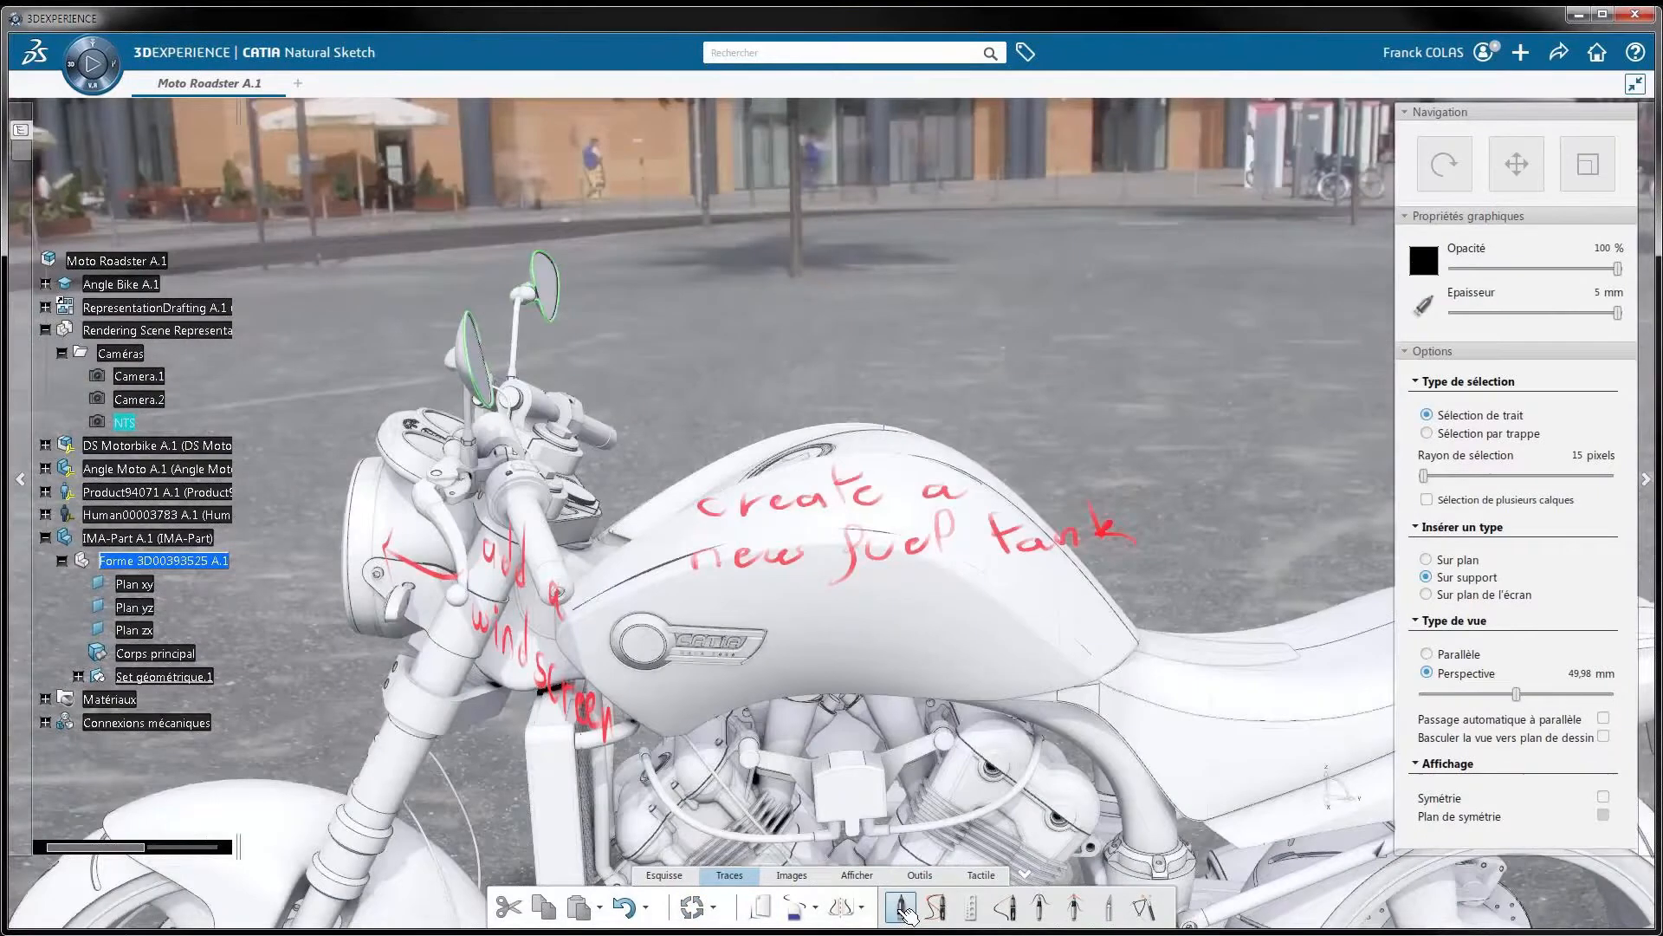
click(902, 907)
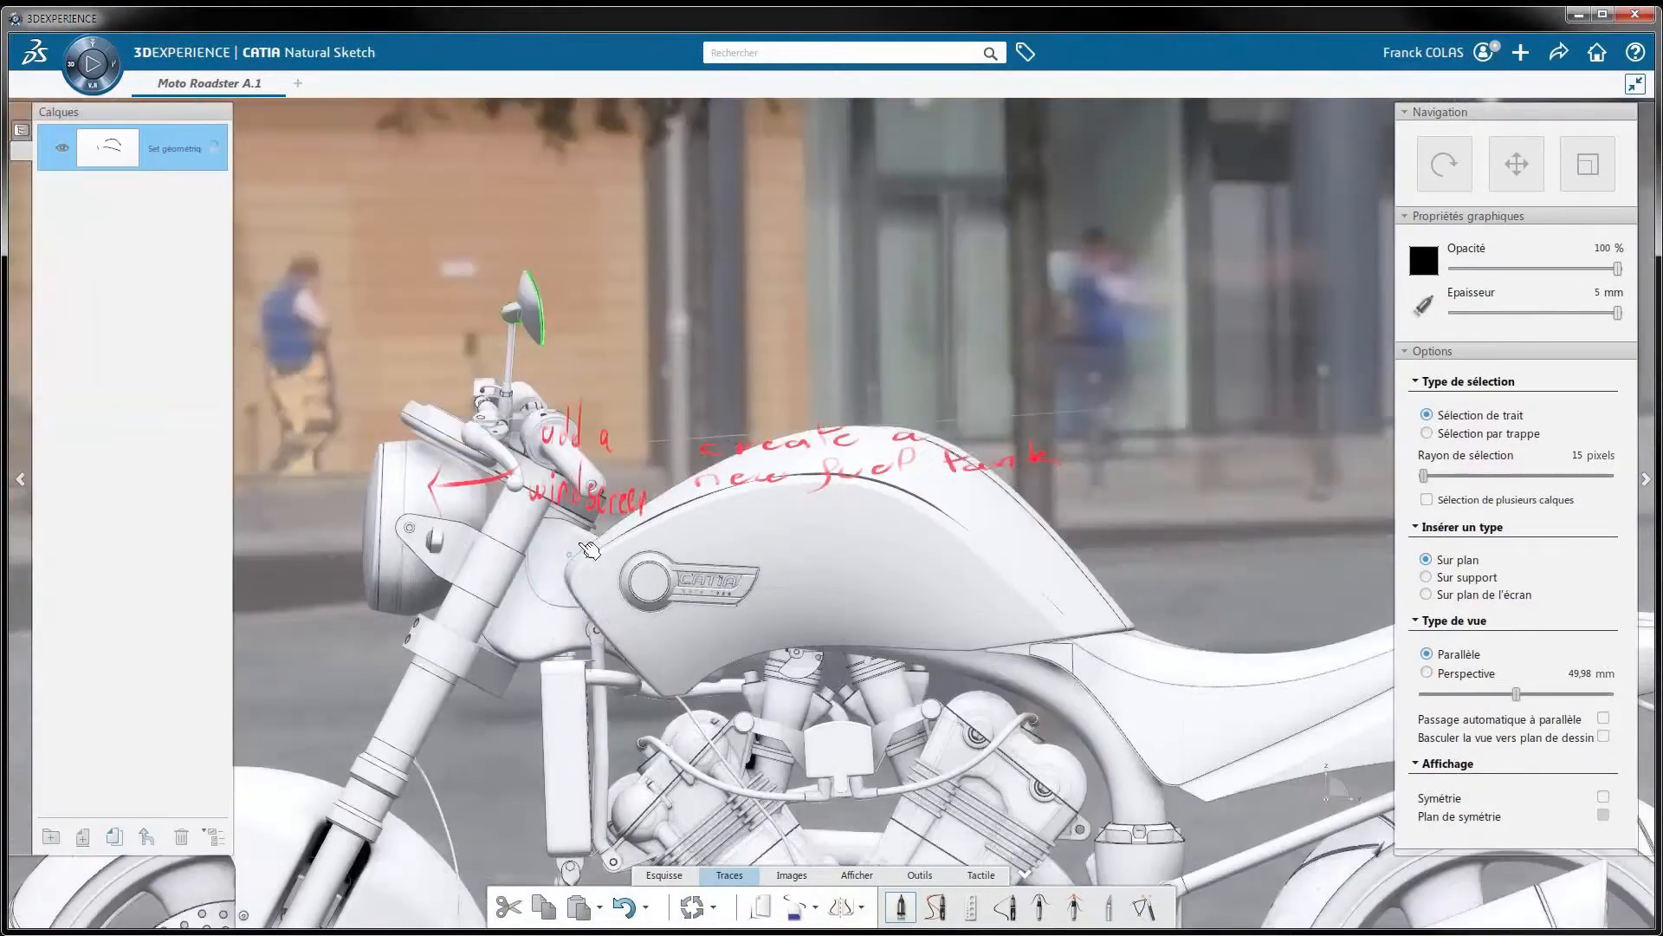
drag(589, 548, 1140, 620)
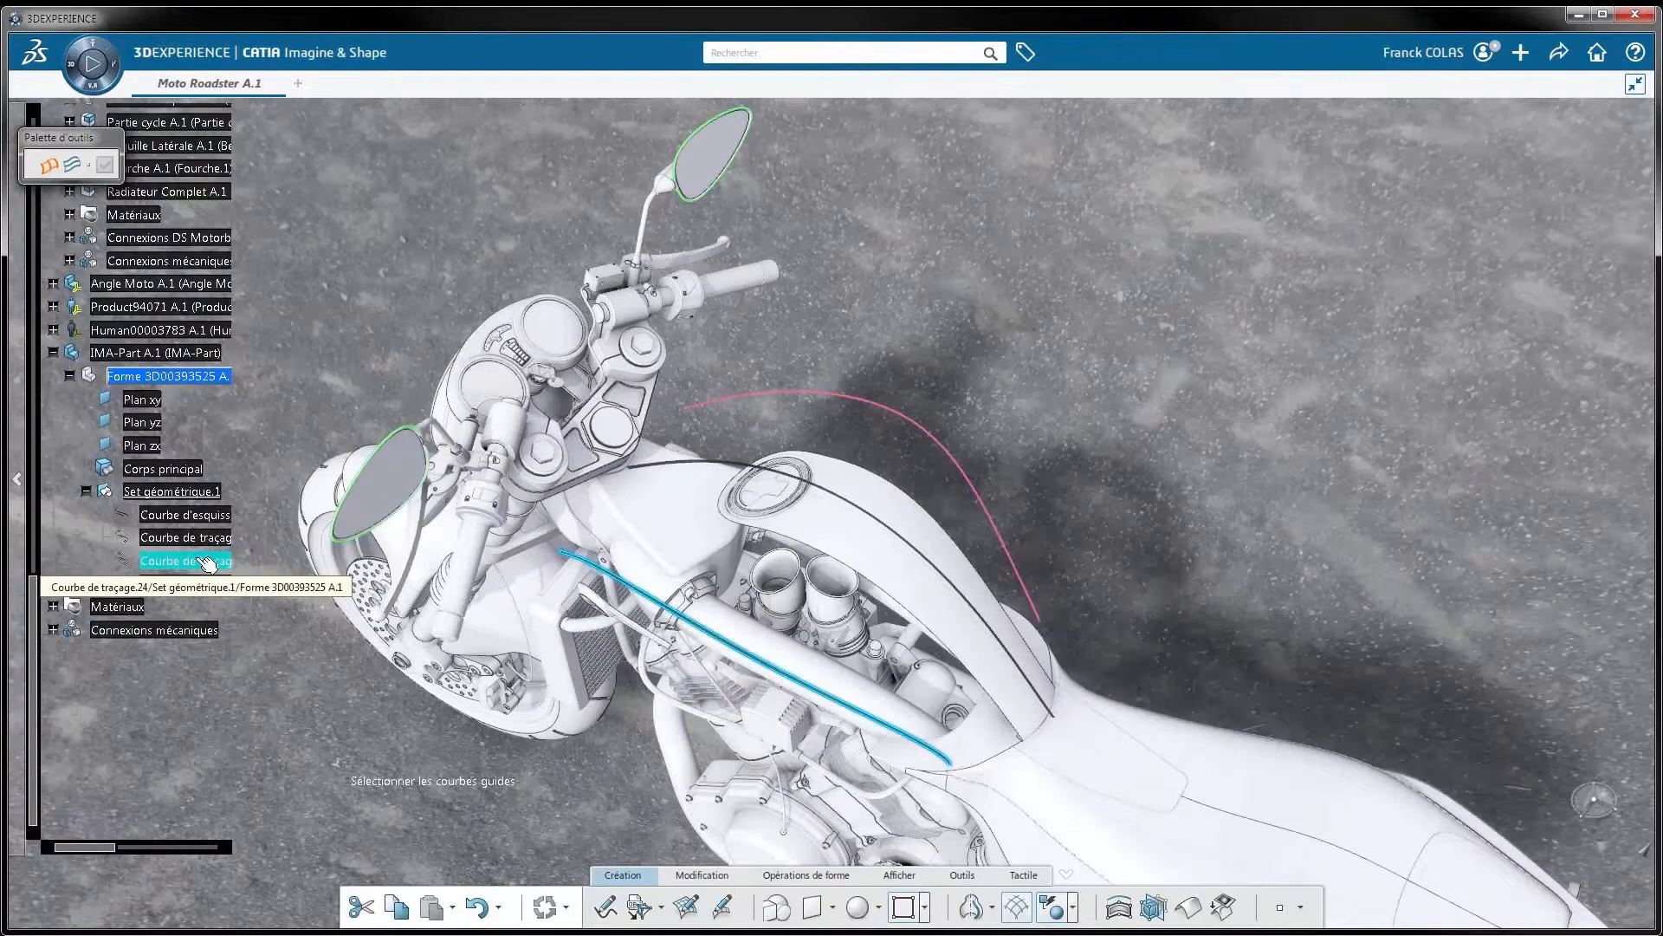
Pick the side tracing curve as a guide for the tank surface in Imagine & Shape, and sketch a stroke over the tank in Natural Sketch
click(206, 563)
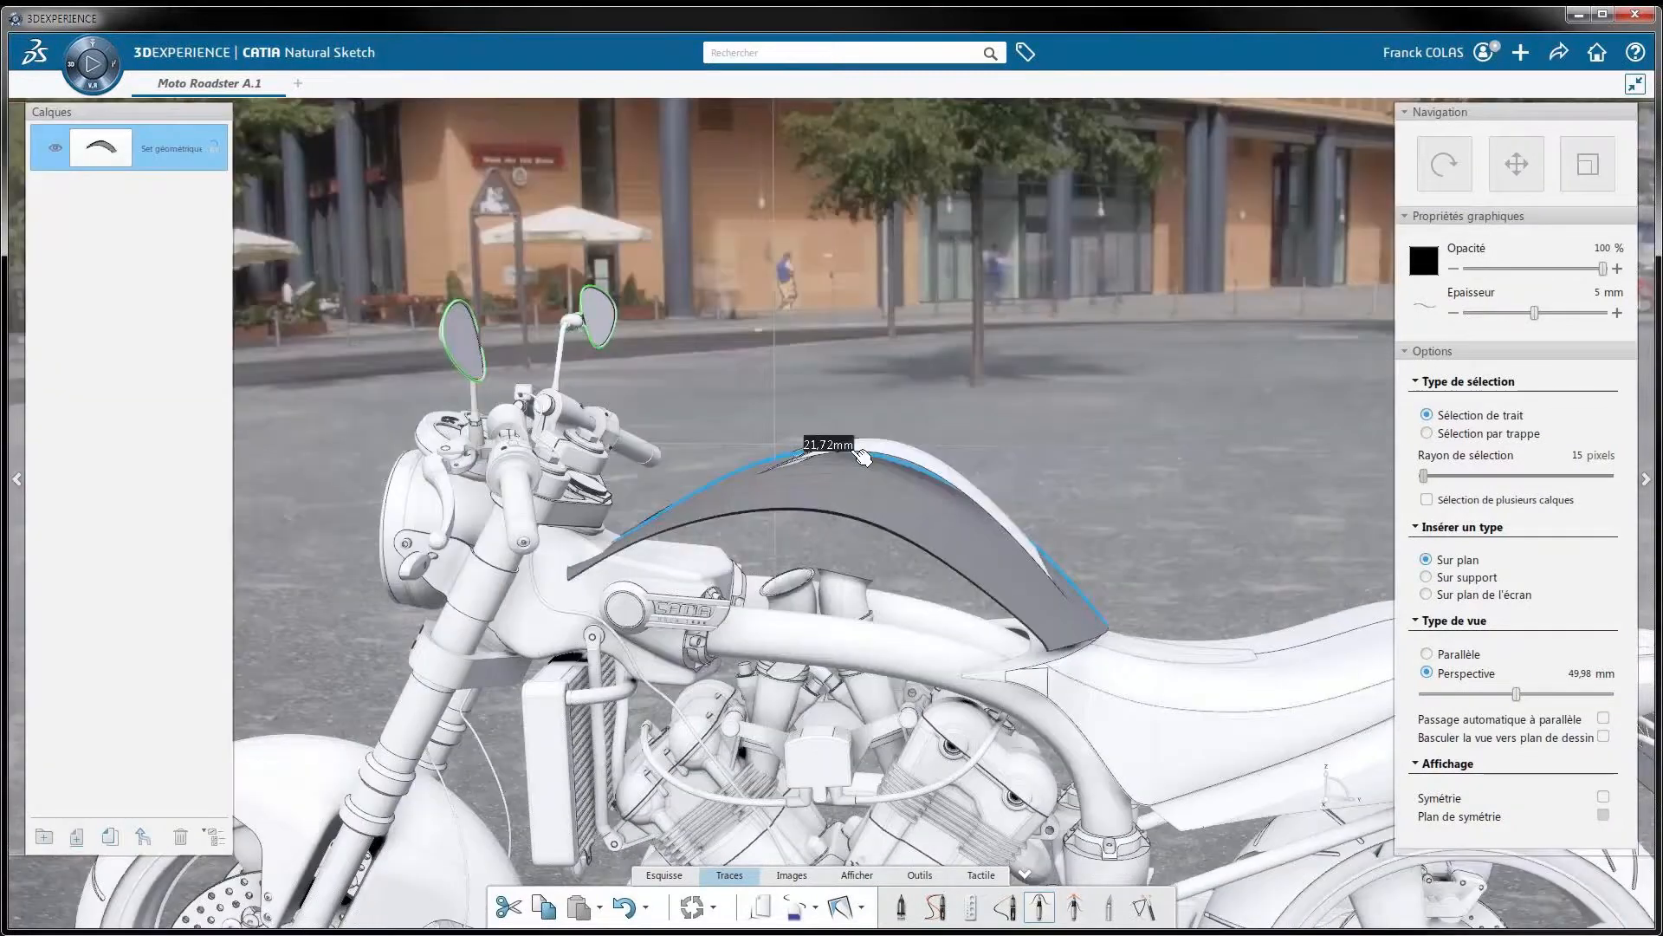
drag(737, 512, 741, 487)
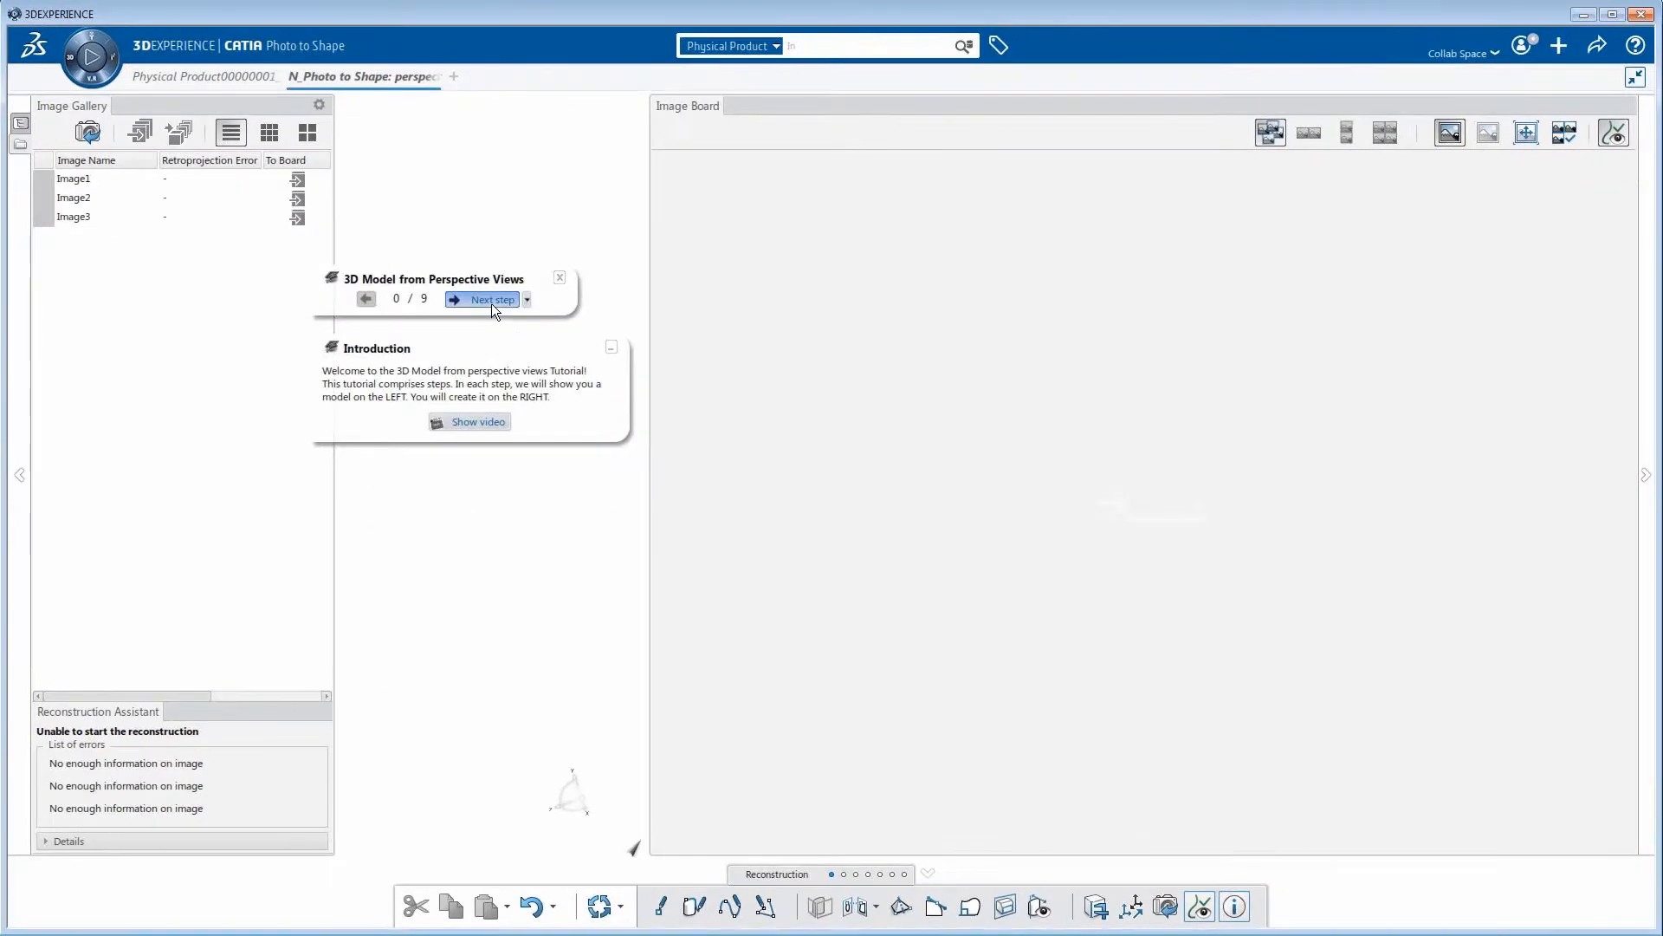
Start the 3D Model from Perspective Views tutorial in Photo to Shape and add Image1 and Image2 to the Image Board
click(491, 300)
click(291, 180)
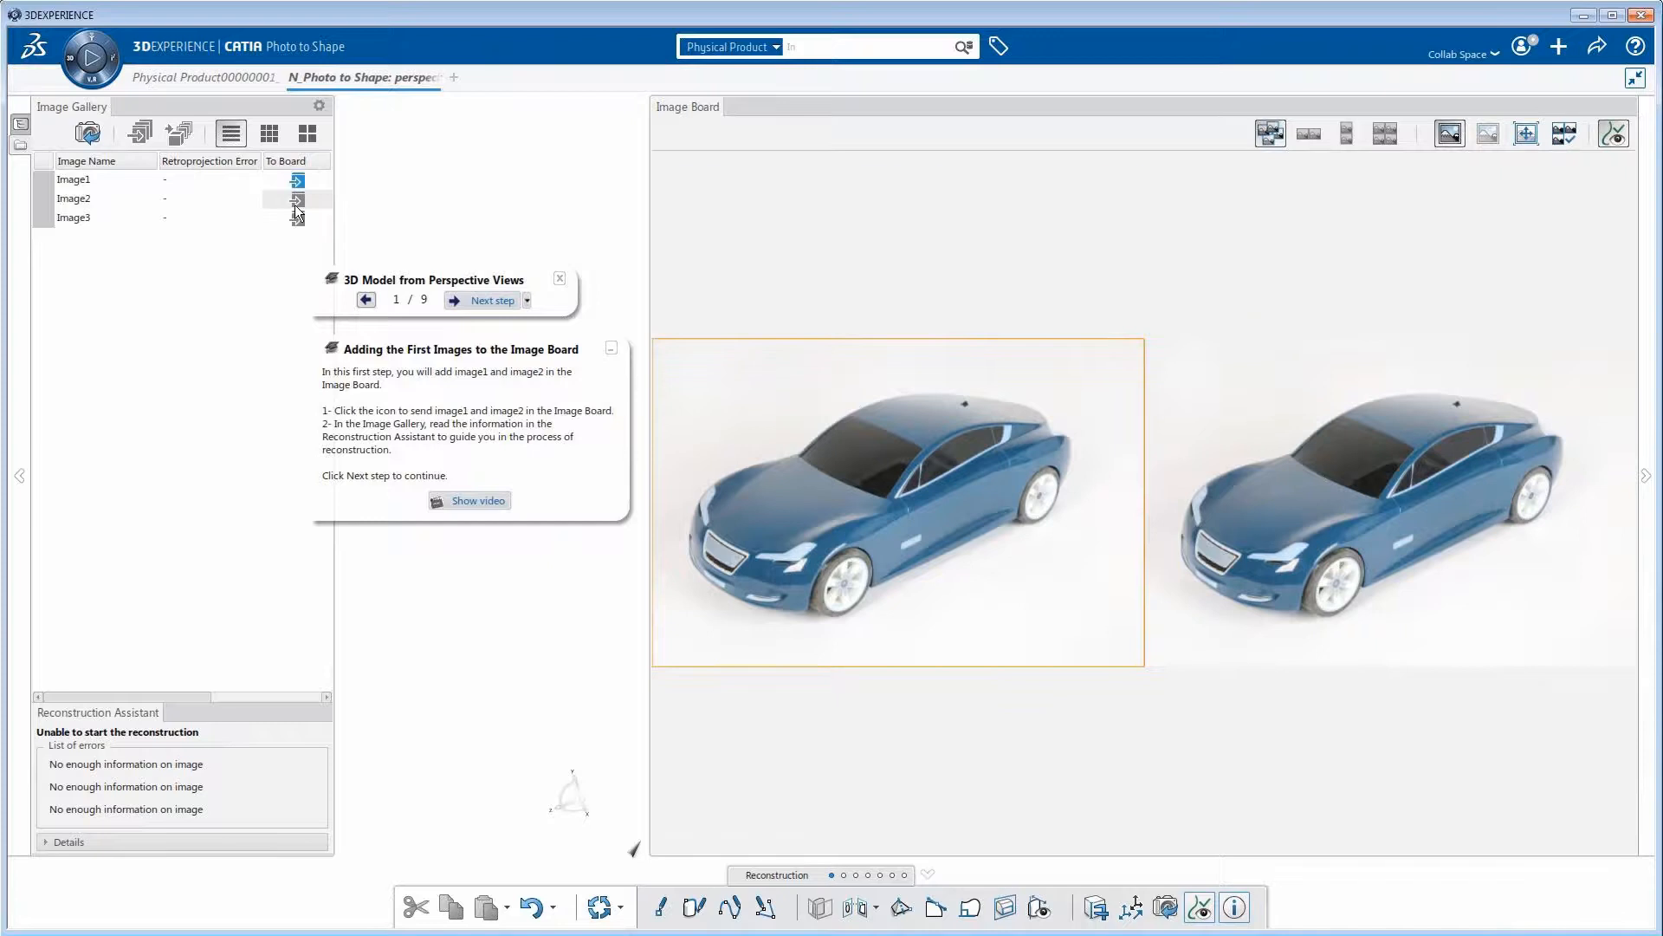
click(297, 200)
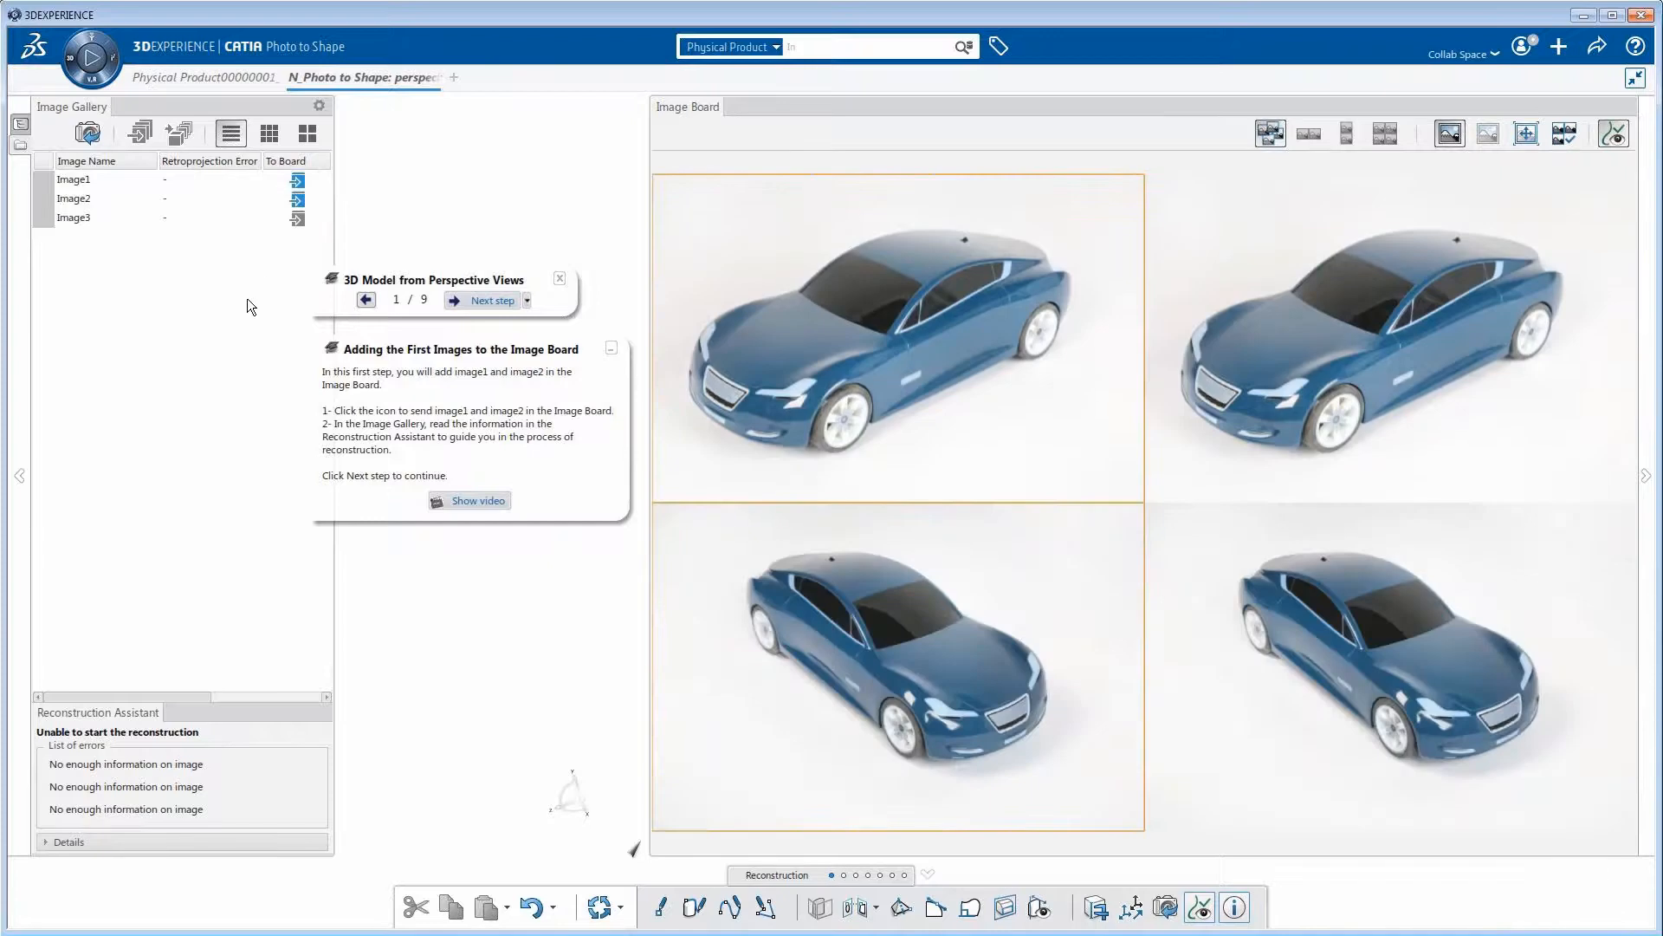
Advance to the Drawing 2D Geometry stage and draw an edge-snapped curve from Point1 to Point2 on Image1
click(485, 301)
middle_drag(1075, 530, 794, 824)
click(694, 907)
click(1194, 475)
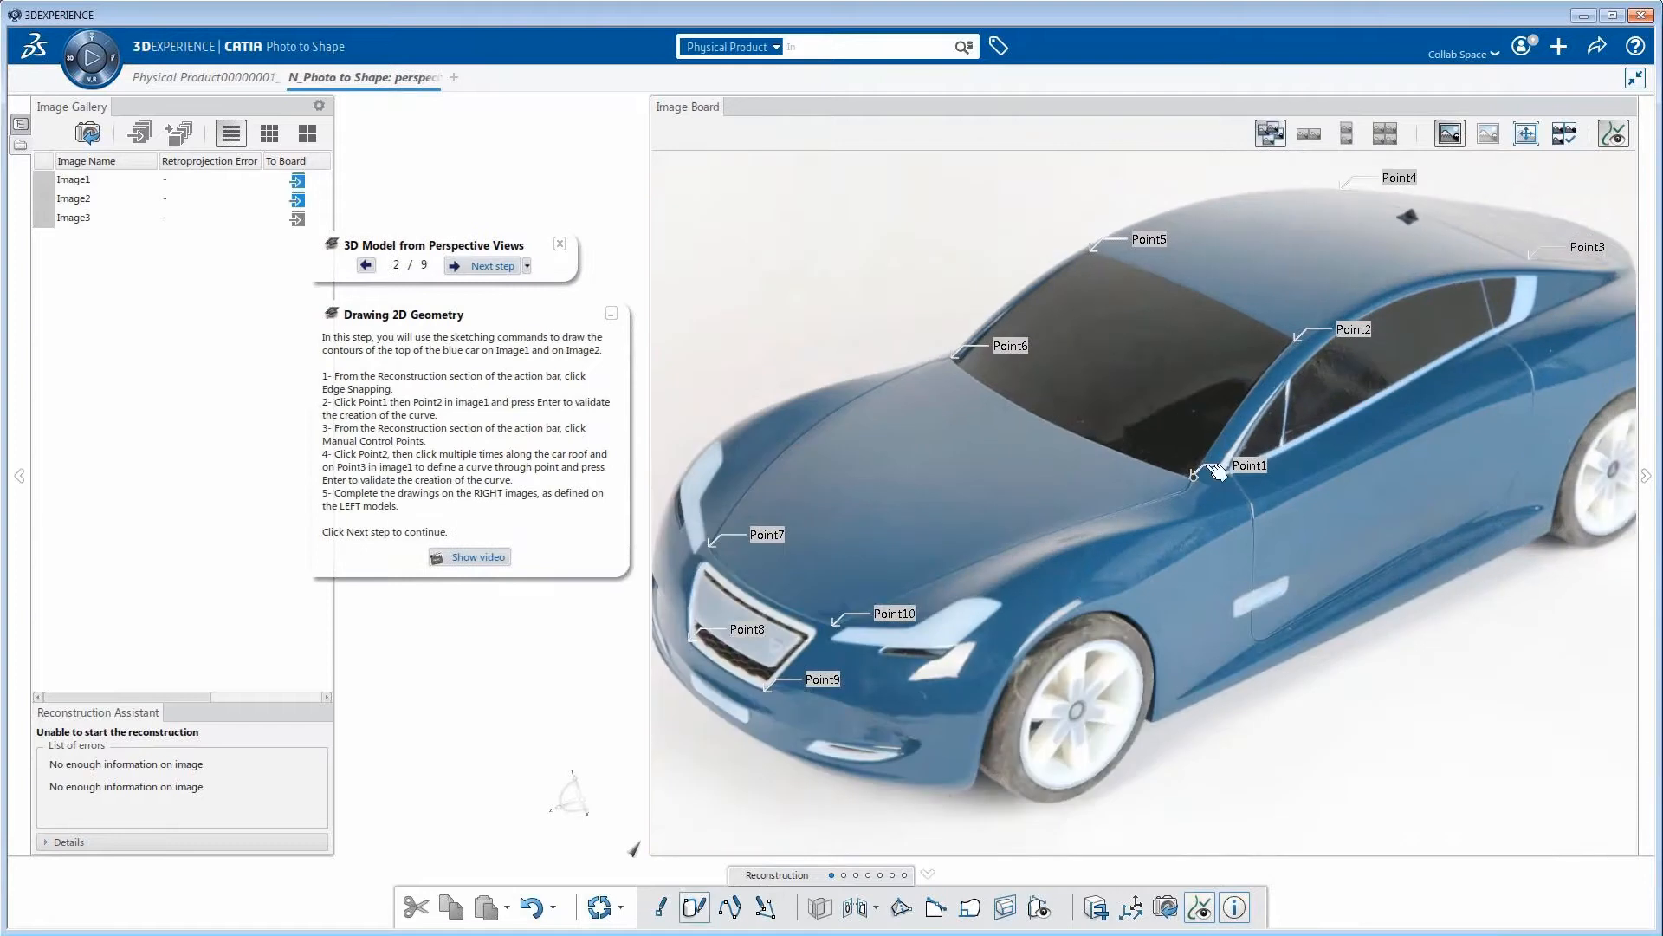
click(1294, 343)
key(Return)
Draw the roof contour with manual control points from Point2 through Point3, Point4 and Point5, continuing down the windshield edge towards Point6
click(732, 907)
click(1292, 344)
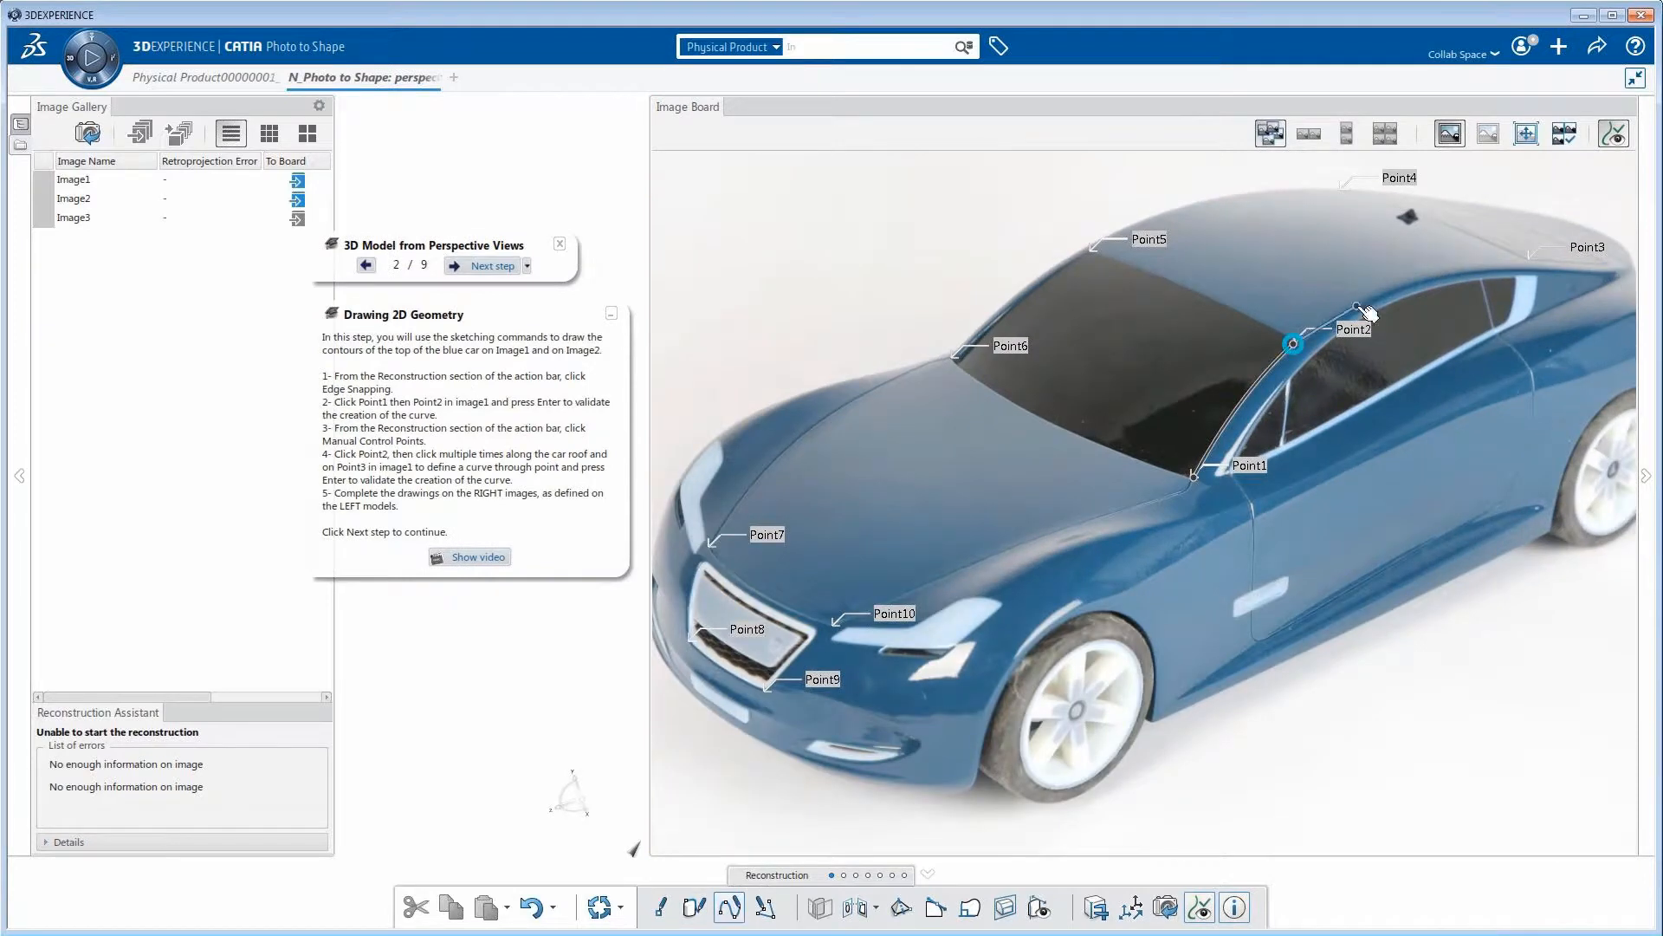
click(1356, 305)
click(1440, 276)
click(1509, 266)
click(1530, 258)
click(1342, 189)
click(1091, 252)
click(1039, 283)
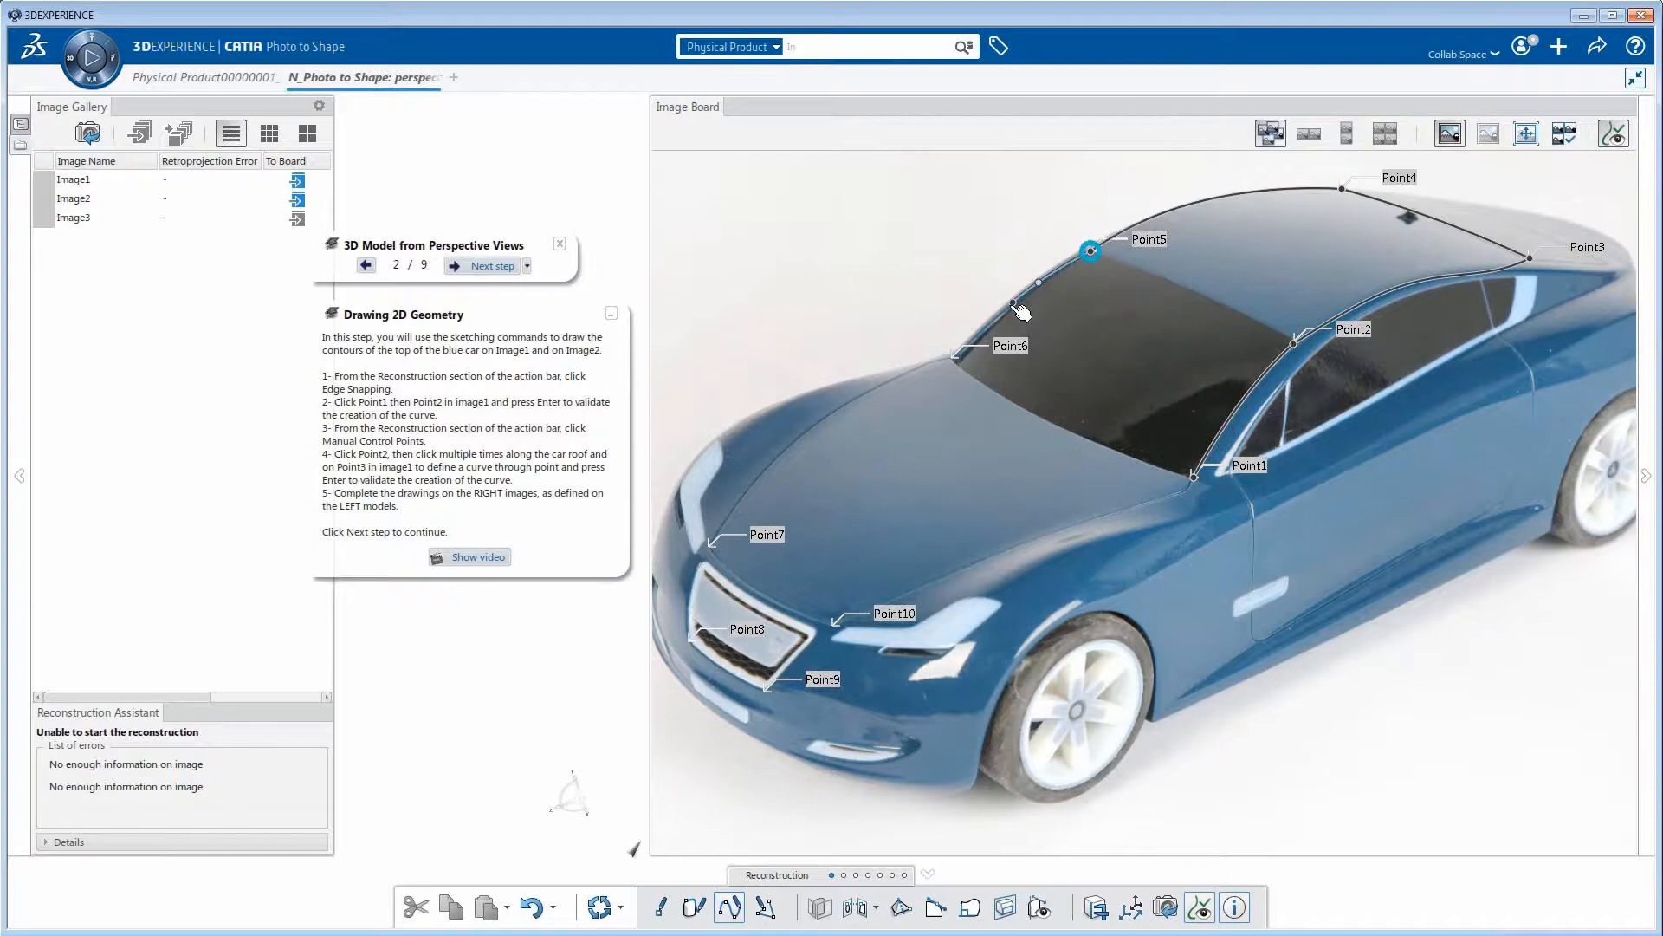
Match the car roof contour from Image1 with Element Matching, and update the reconstruction to compute the 3D model
click(491, 266)
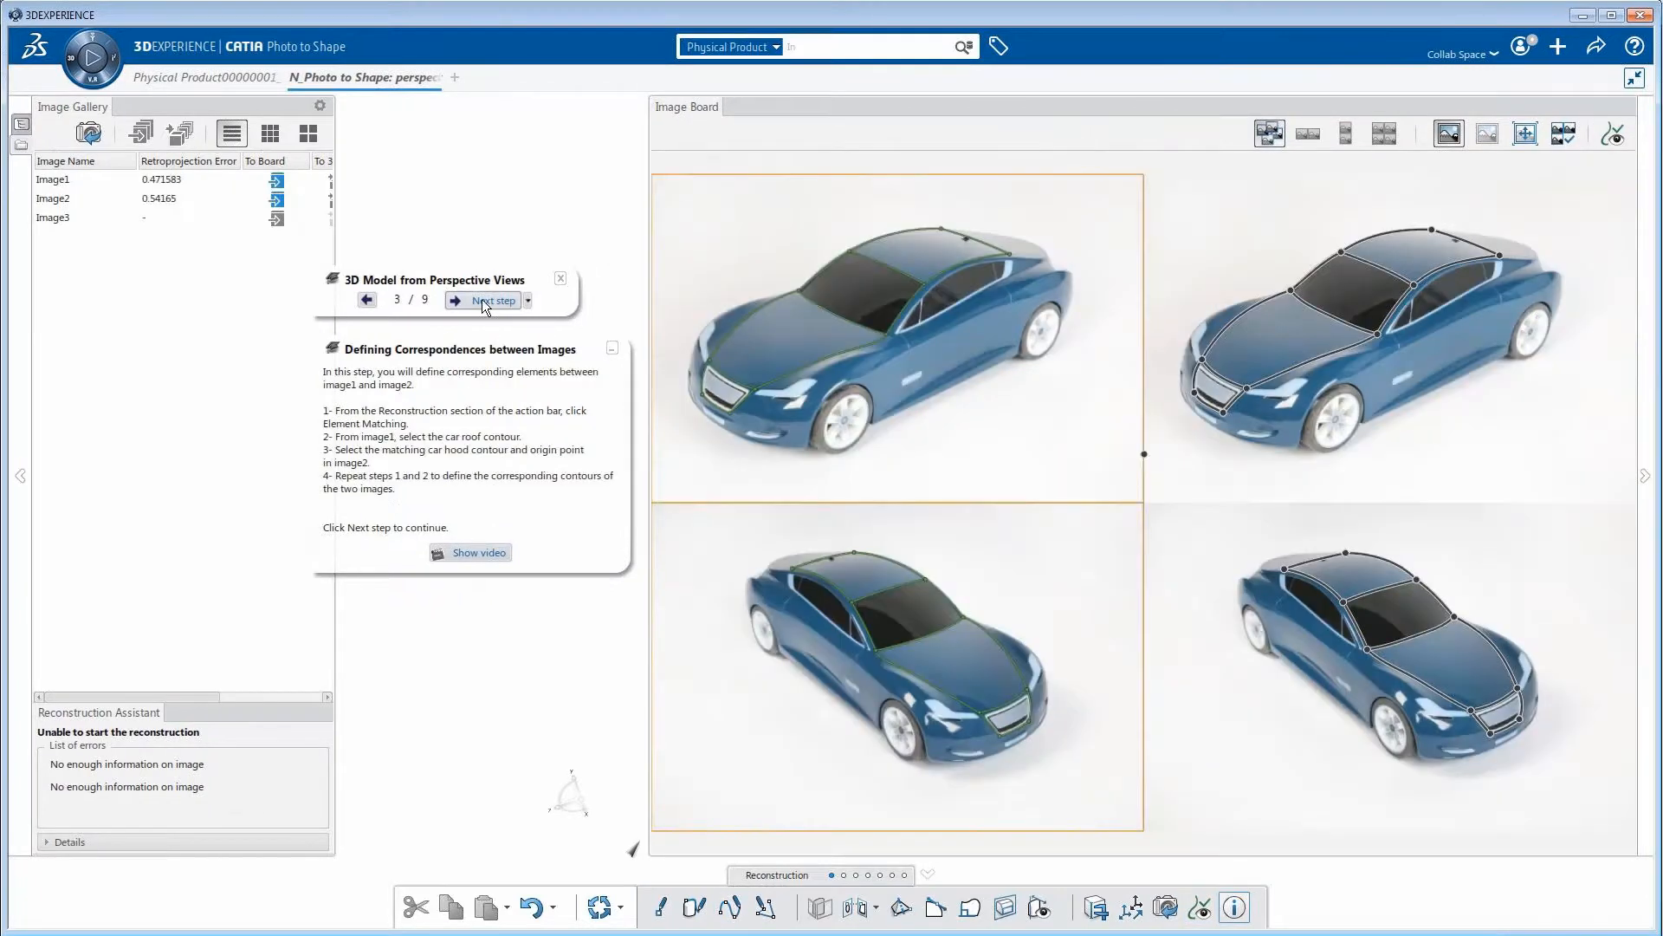
click(855, 907)
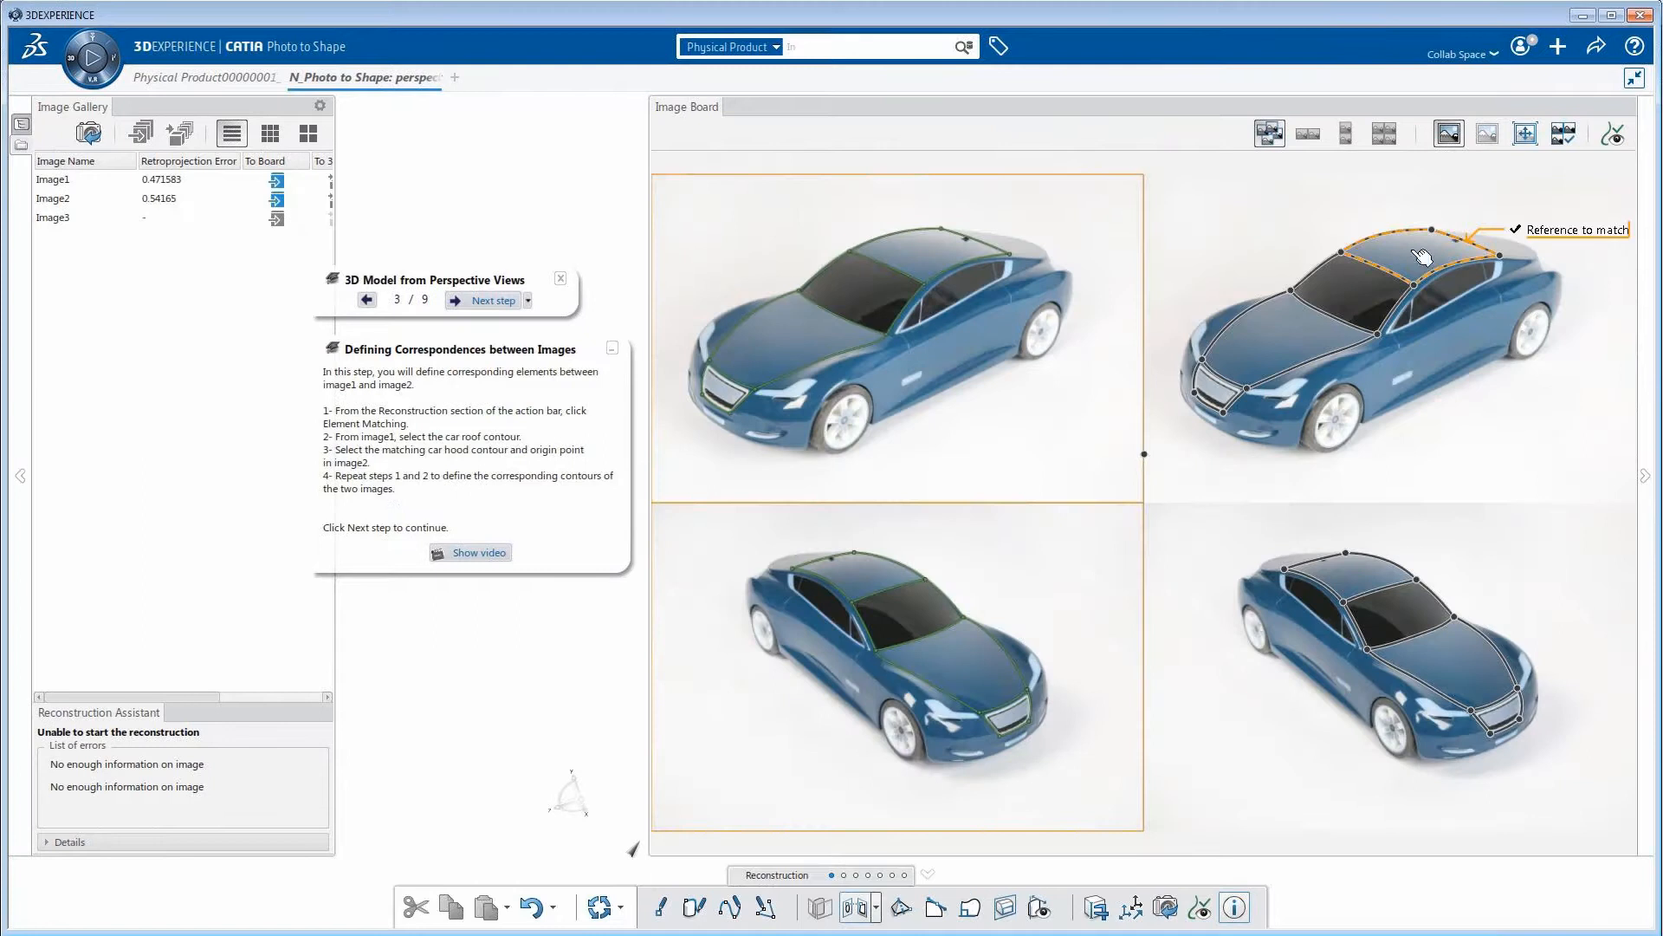
click(487, 302)
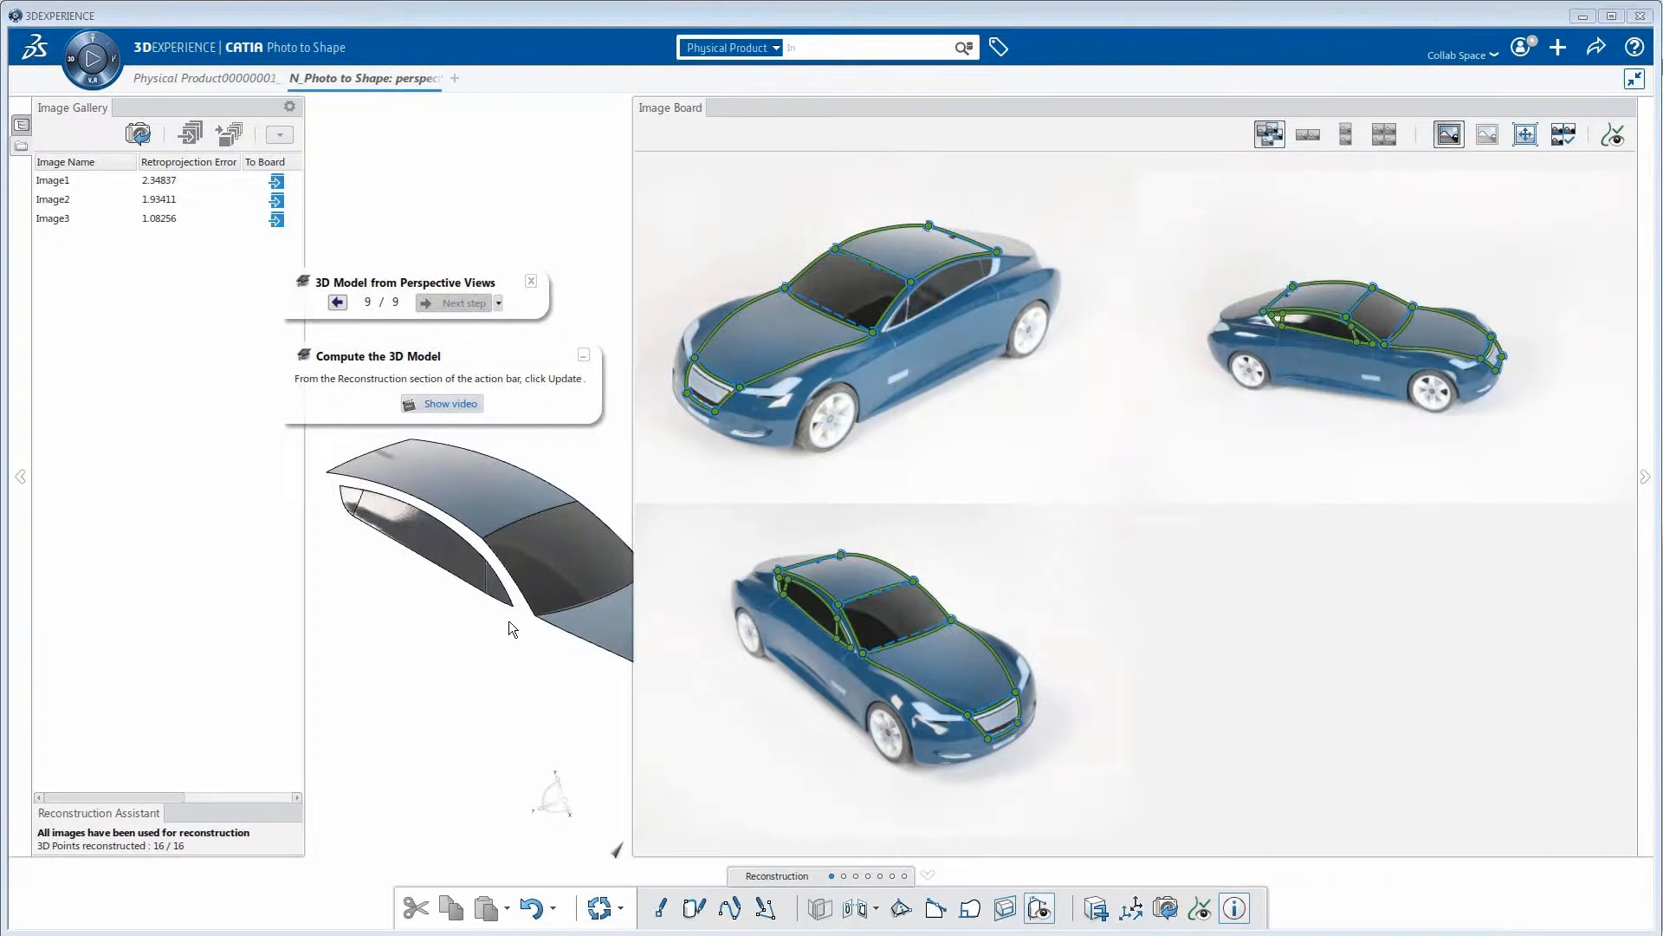
click(598, 908)
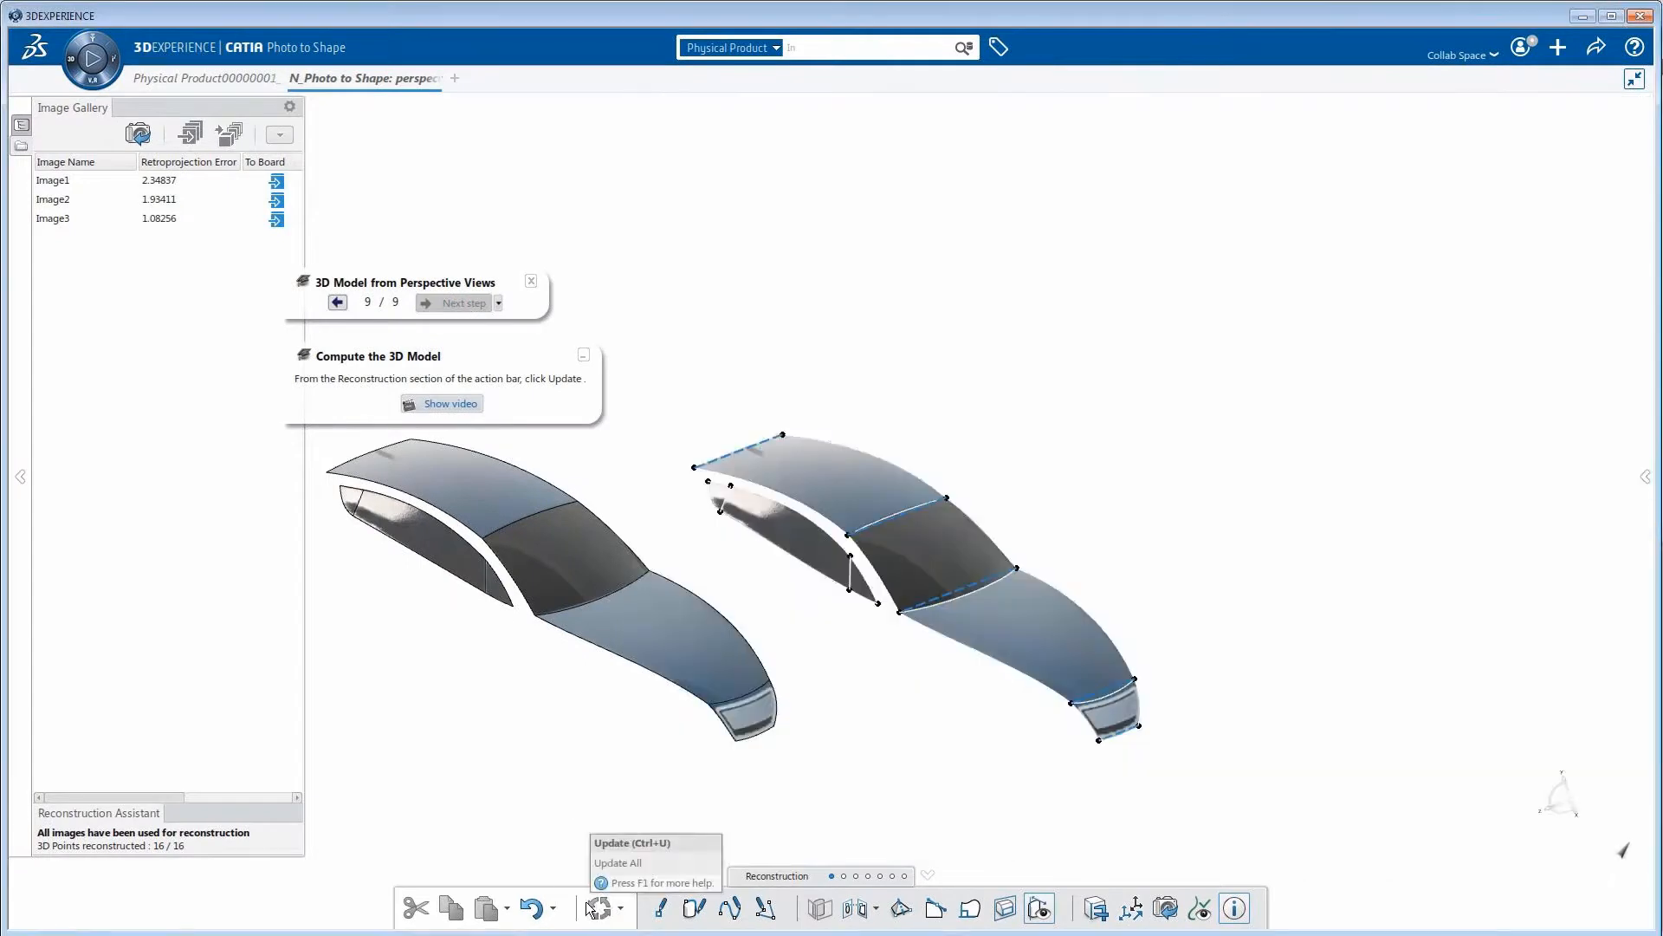
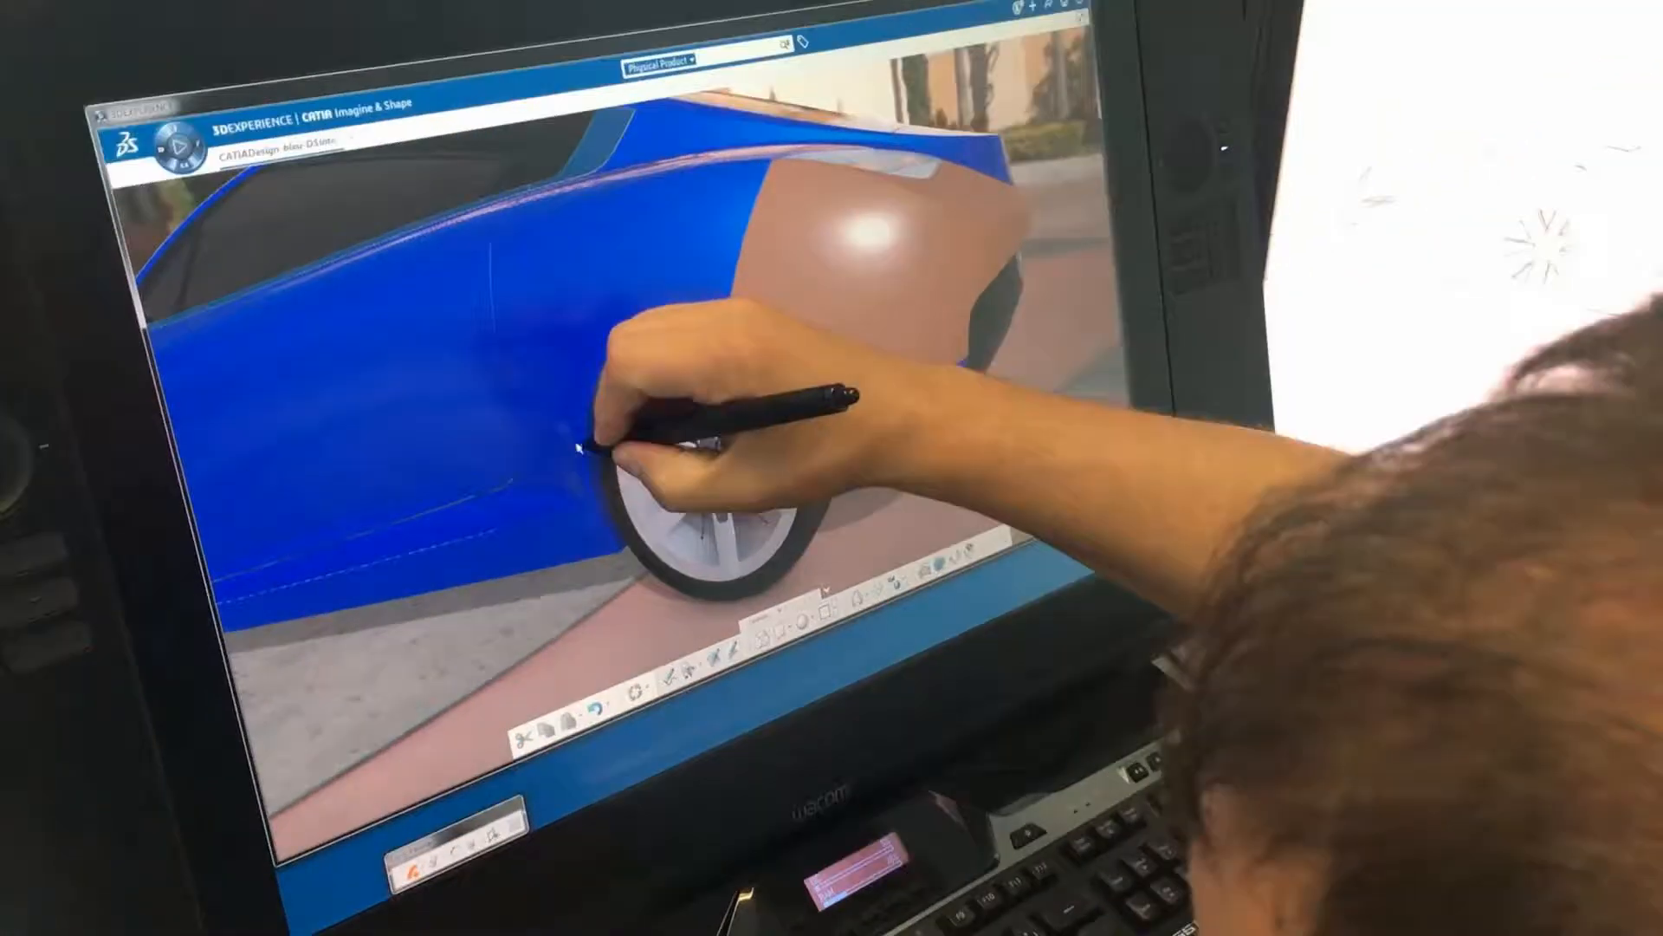
Sketch radial strokes around the rear wheel arch down to the bumper corner and validate them as a strip of subdivision faces
drag(579, 448, 509, 414)
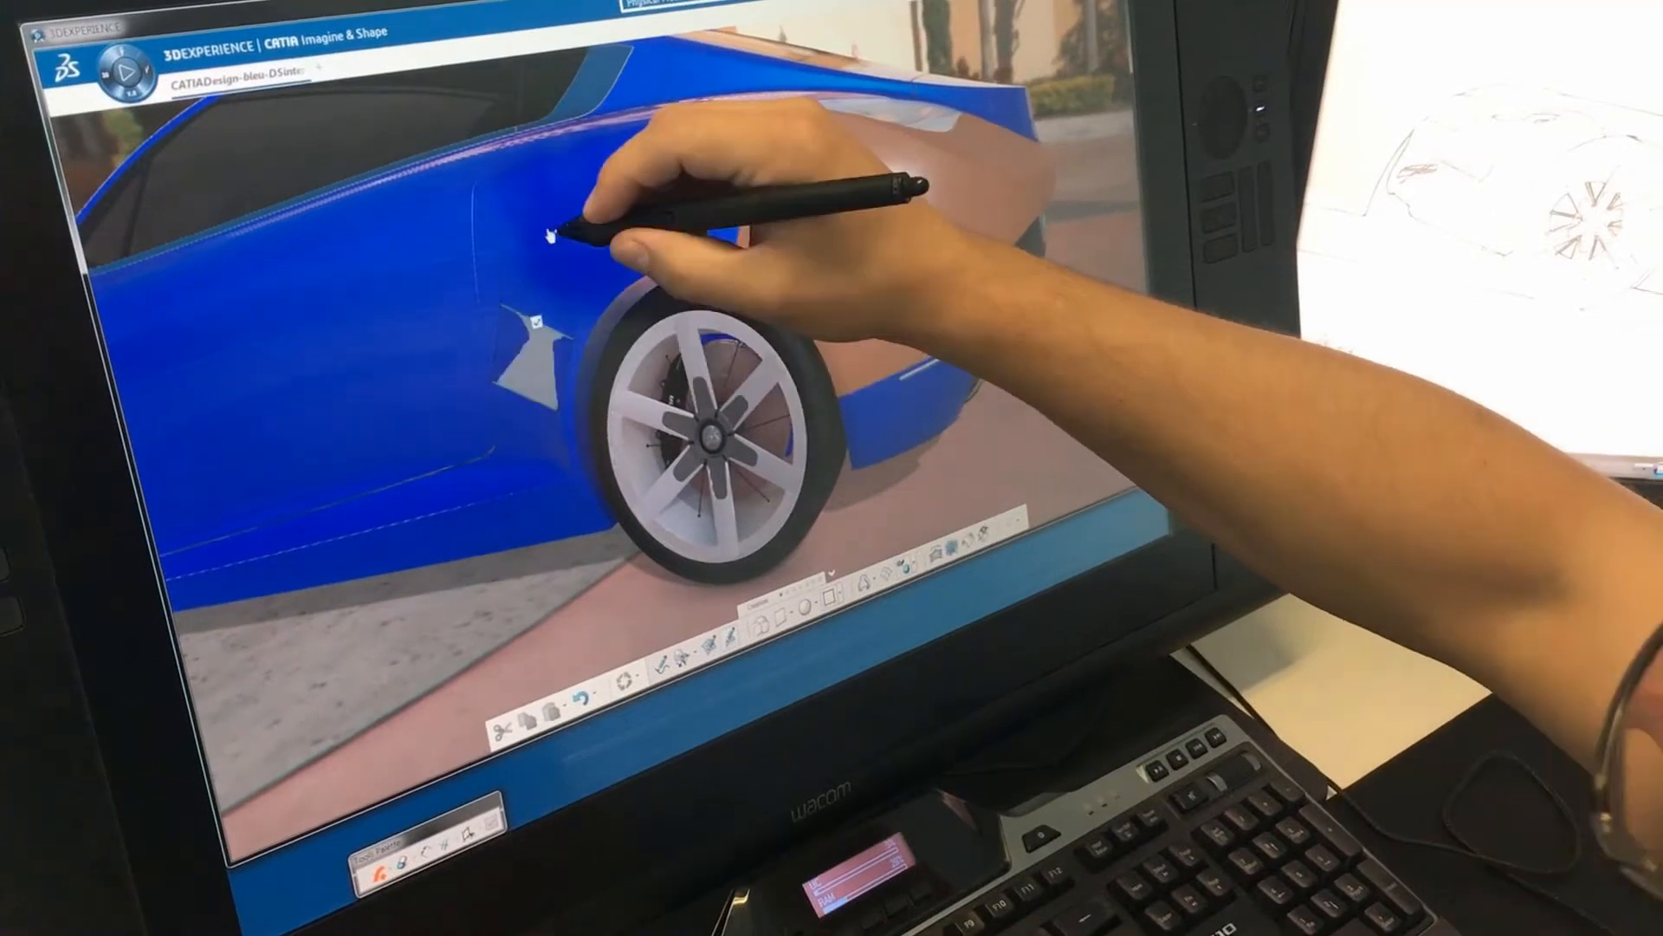
drag(550, 233, 609, 293)
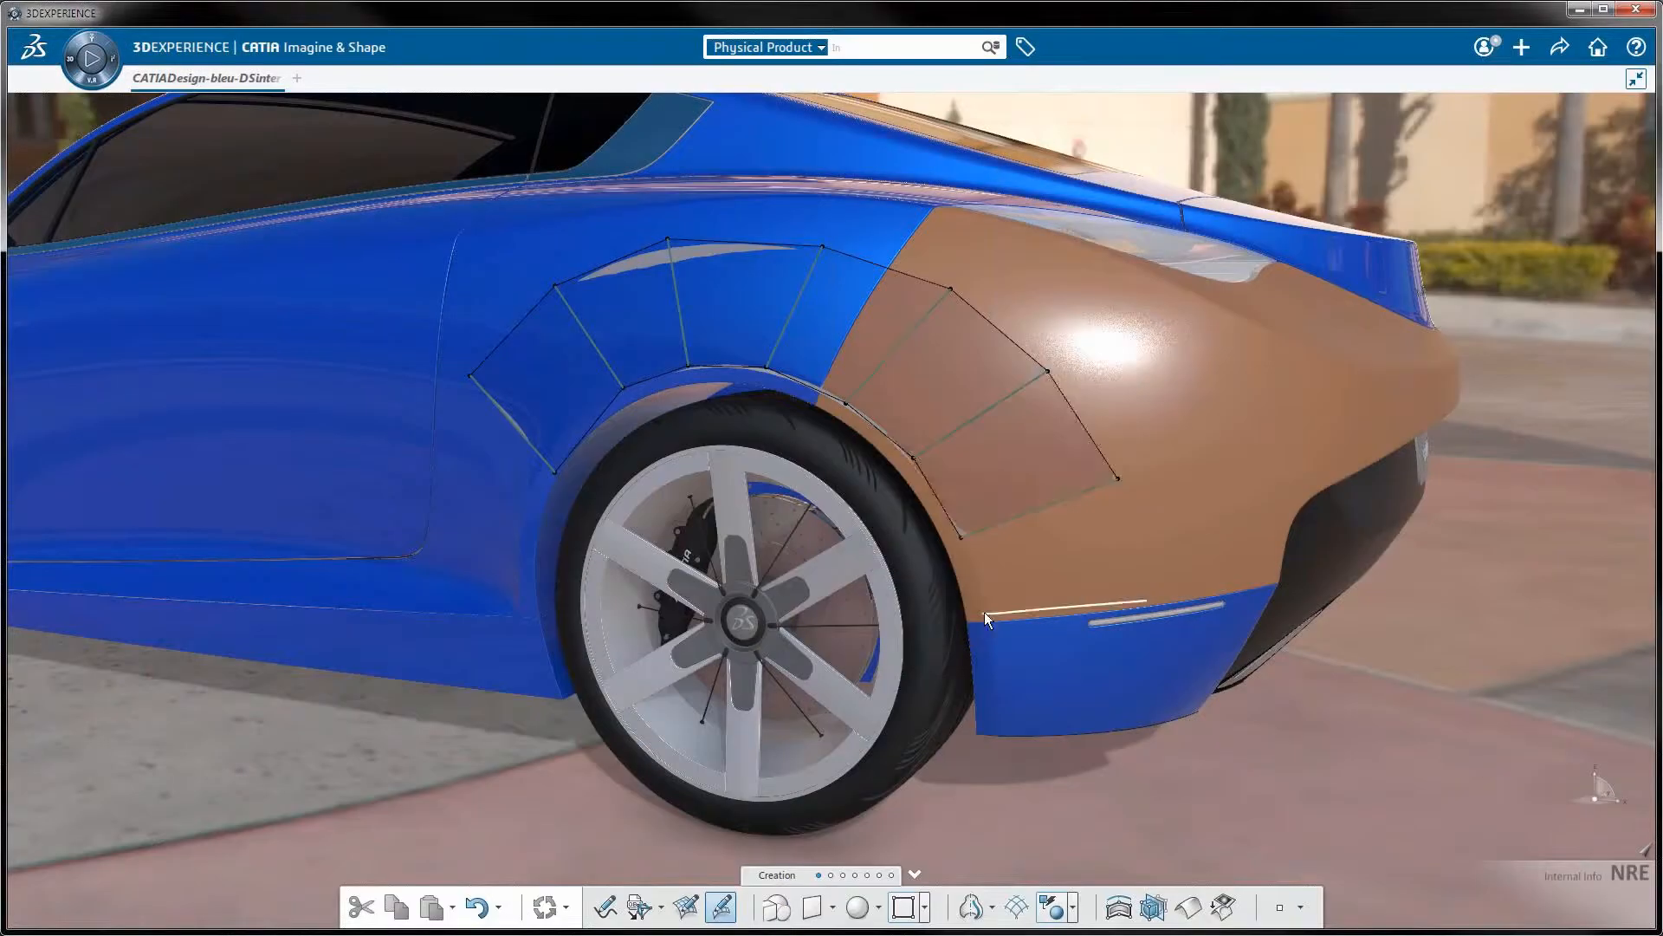
drag(984, 612, 1164, 598)
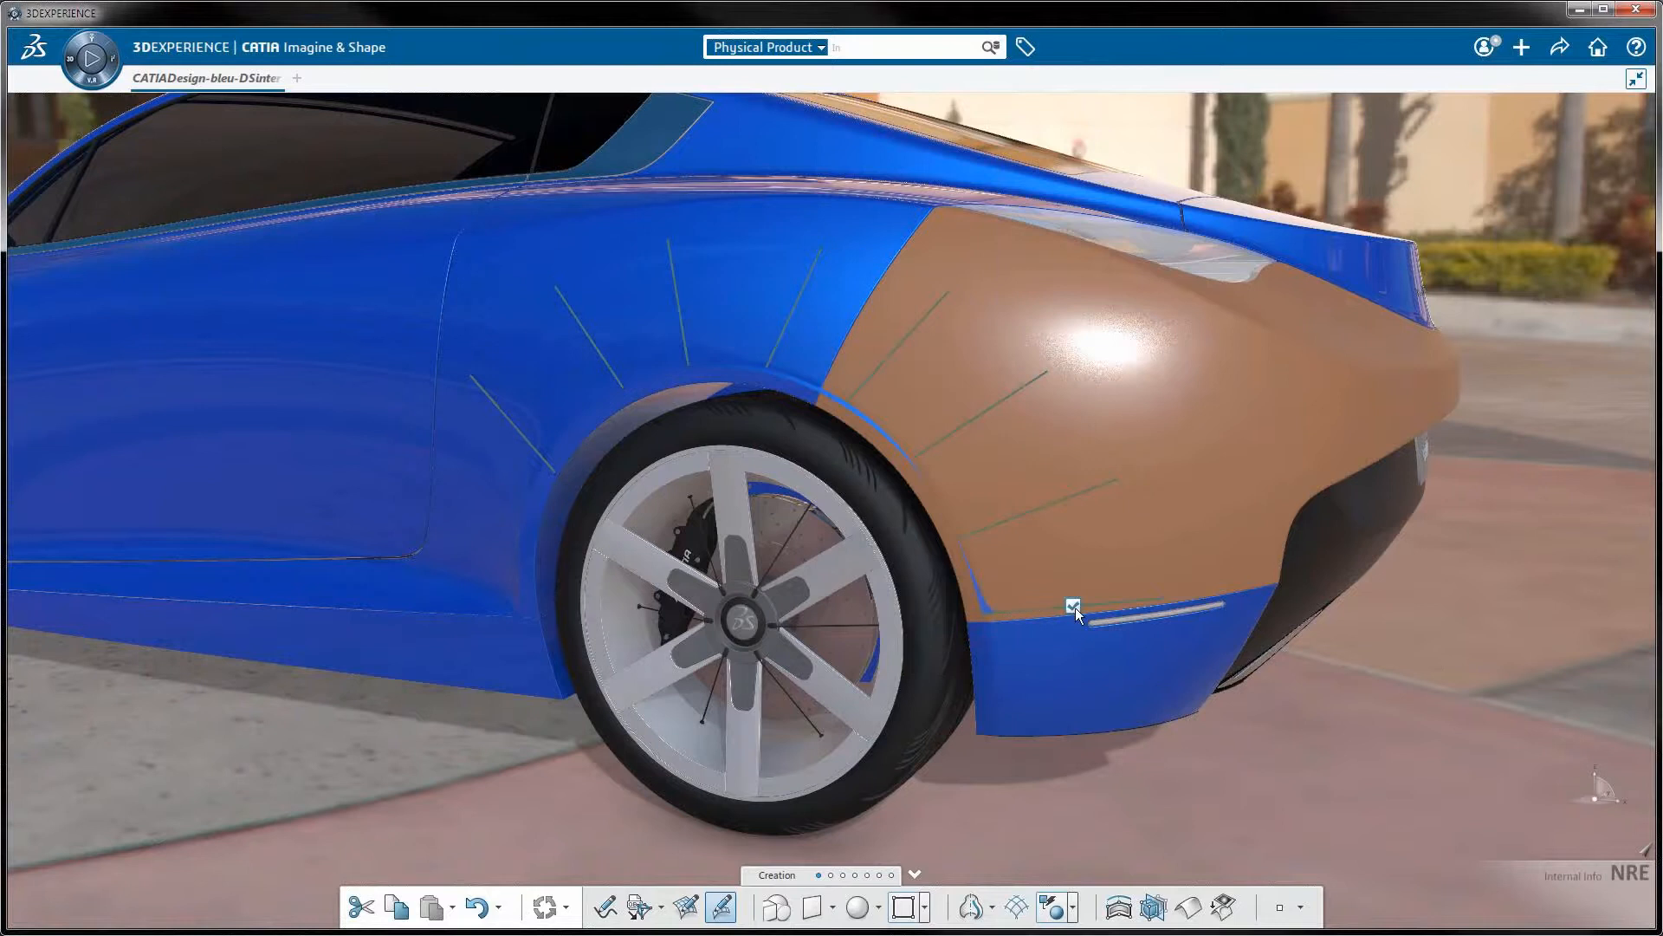
click(1073, 606)
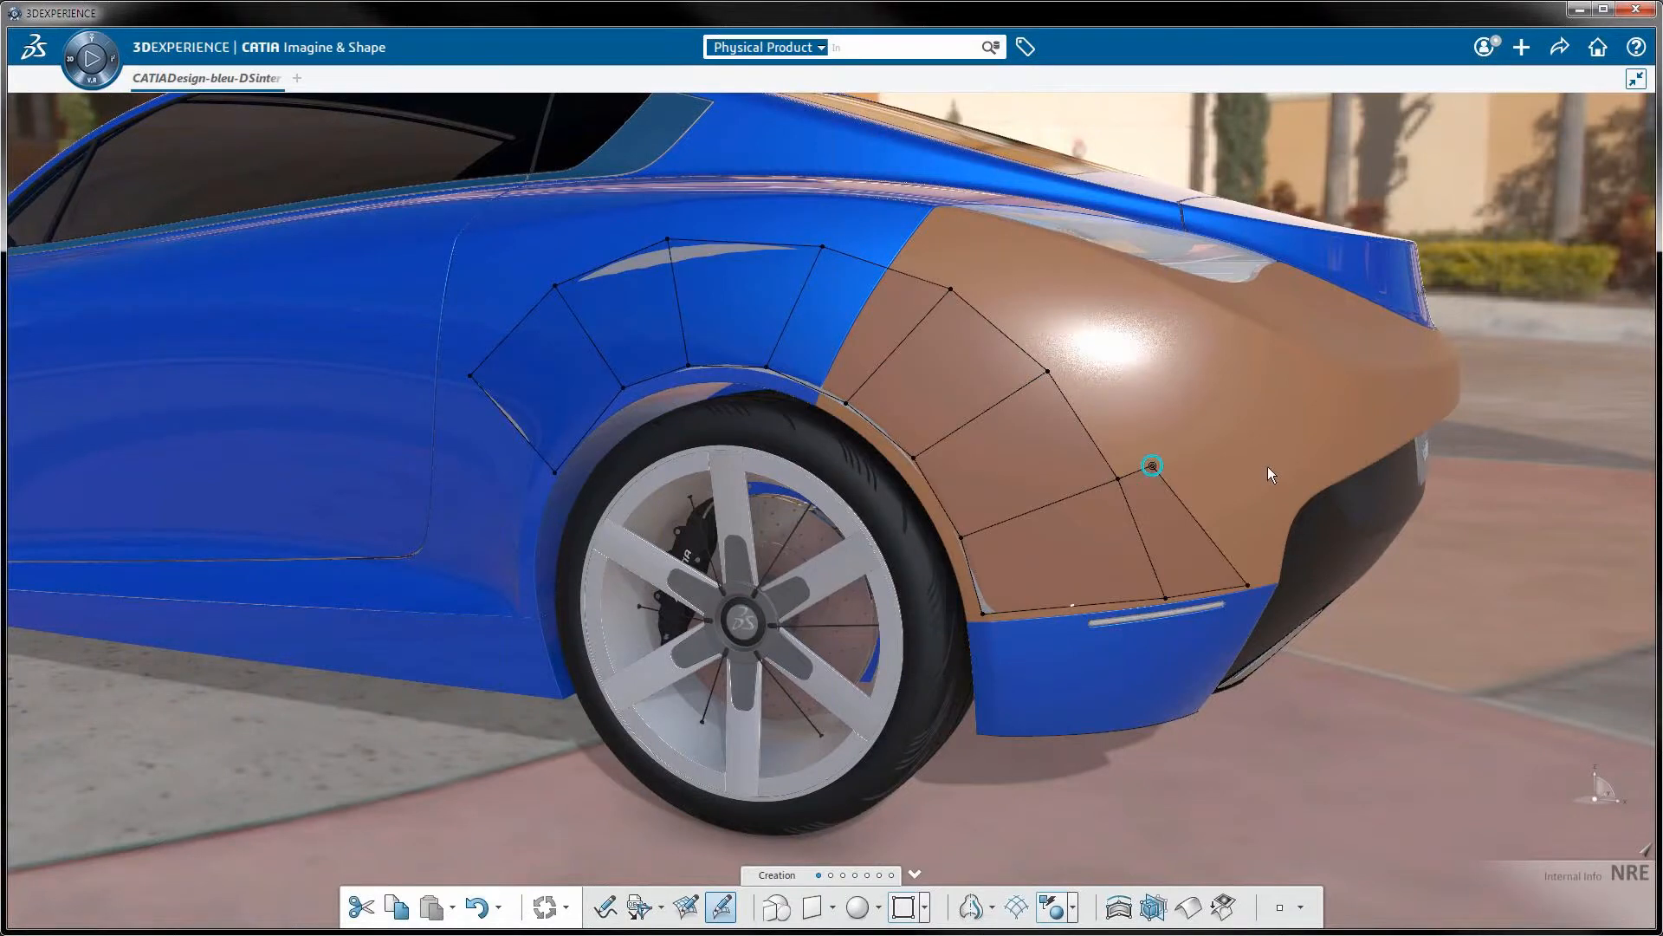
Sketch a second row of faces outside the wheel-arch strip, from the rear quarter over the fender to the door side
drag(1107, 331, 1111, 327)
drag(1011, 341, 1077, 330)
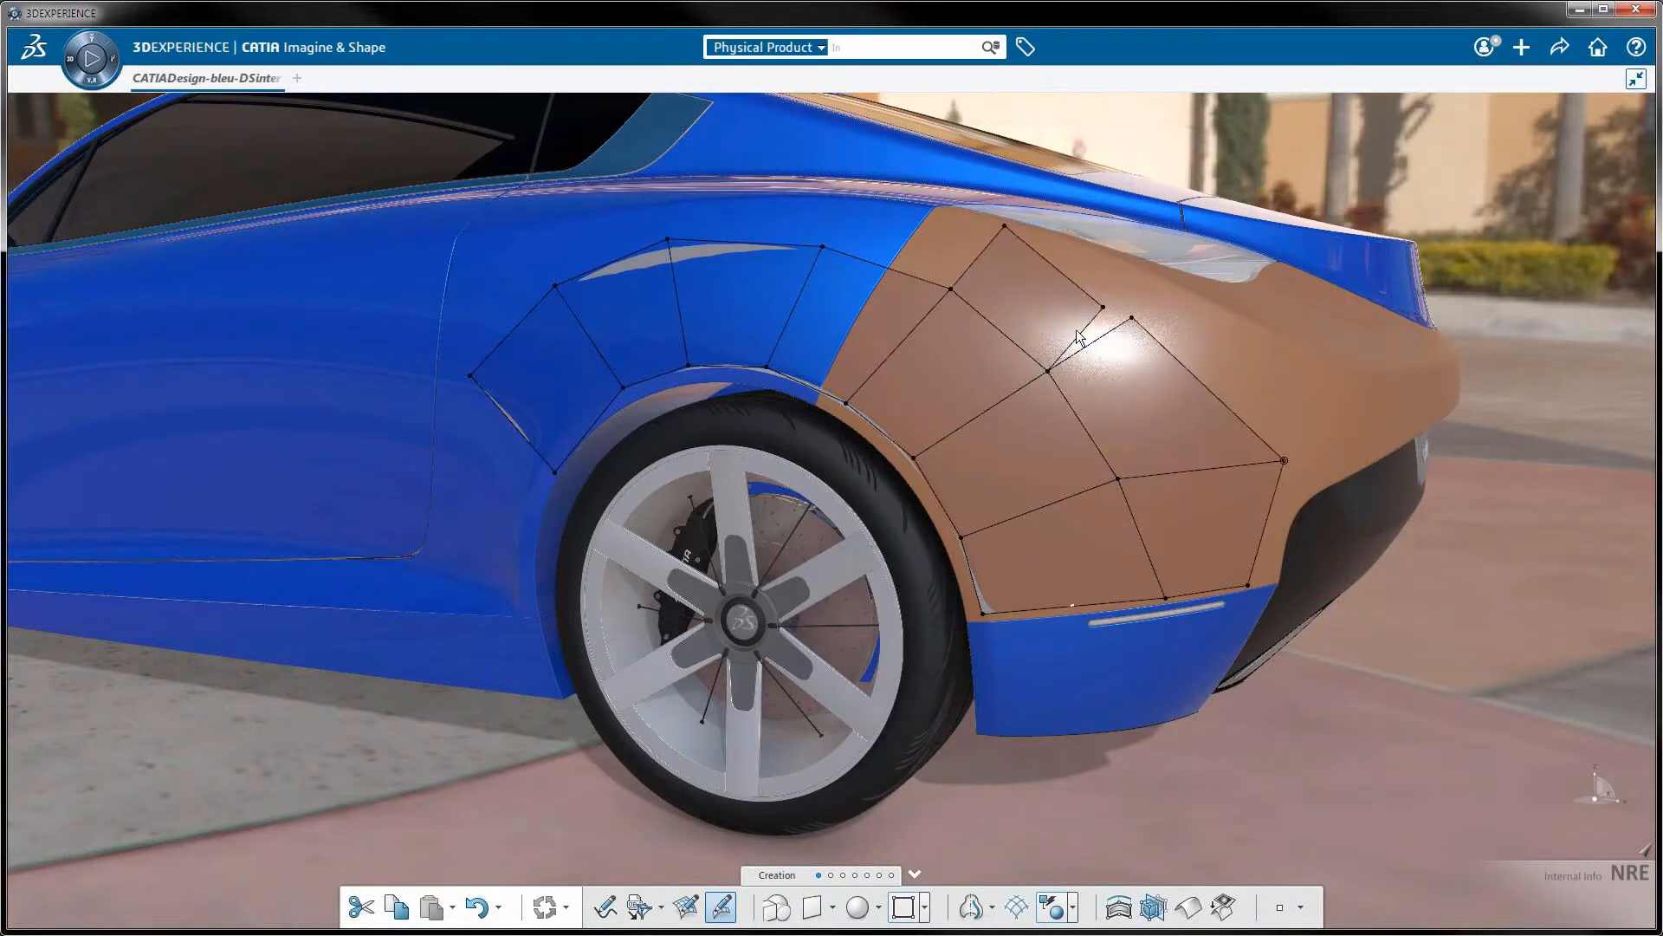
drag(887, 267, 929, 257)
drag(745, 243, 805, 220)
drag(616, 256, 543, 226)
drag(672, 189, 671, 193)
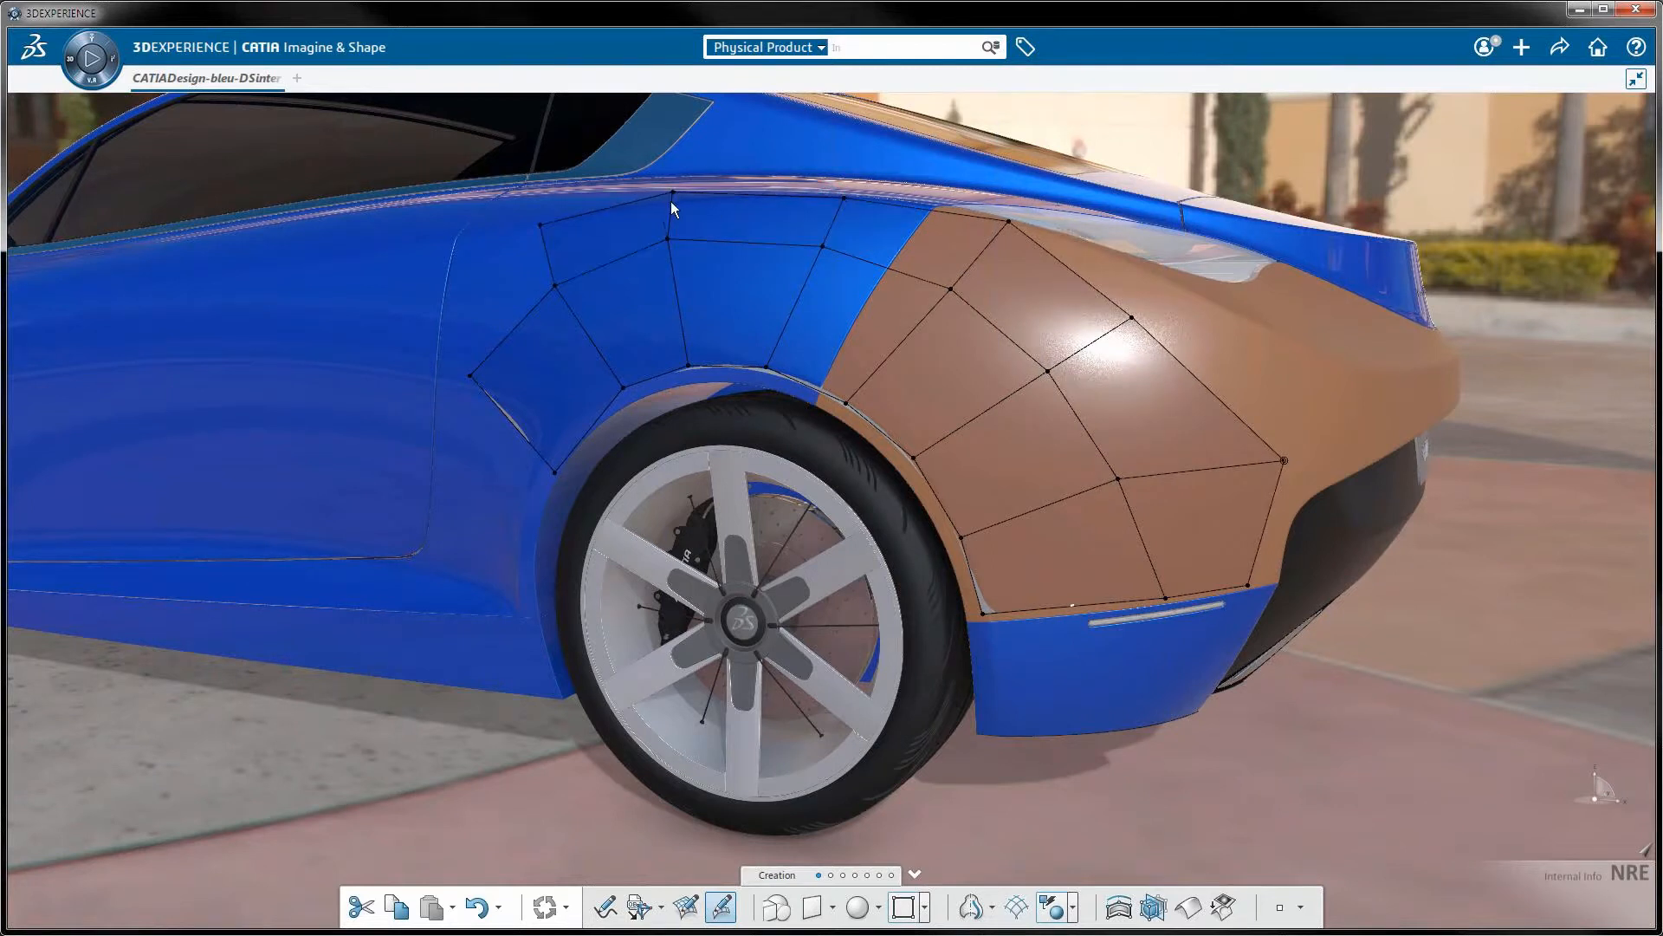
drag(530, 255, 464, 228)
mouse_move(463, 336)
mouse_down()
mouse_move(445, 318)
mouse_move(465, 355)
mouse_up()
Adjust the lower rear corner points of the patch and extend its faces along the upper edge of the black bumper insert
key(ctrl+z)
click(1261, 537)
drag(1248, 582, 1299, 507)
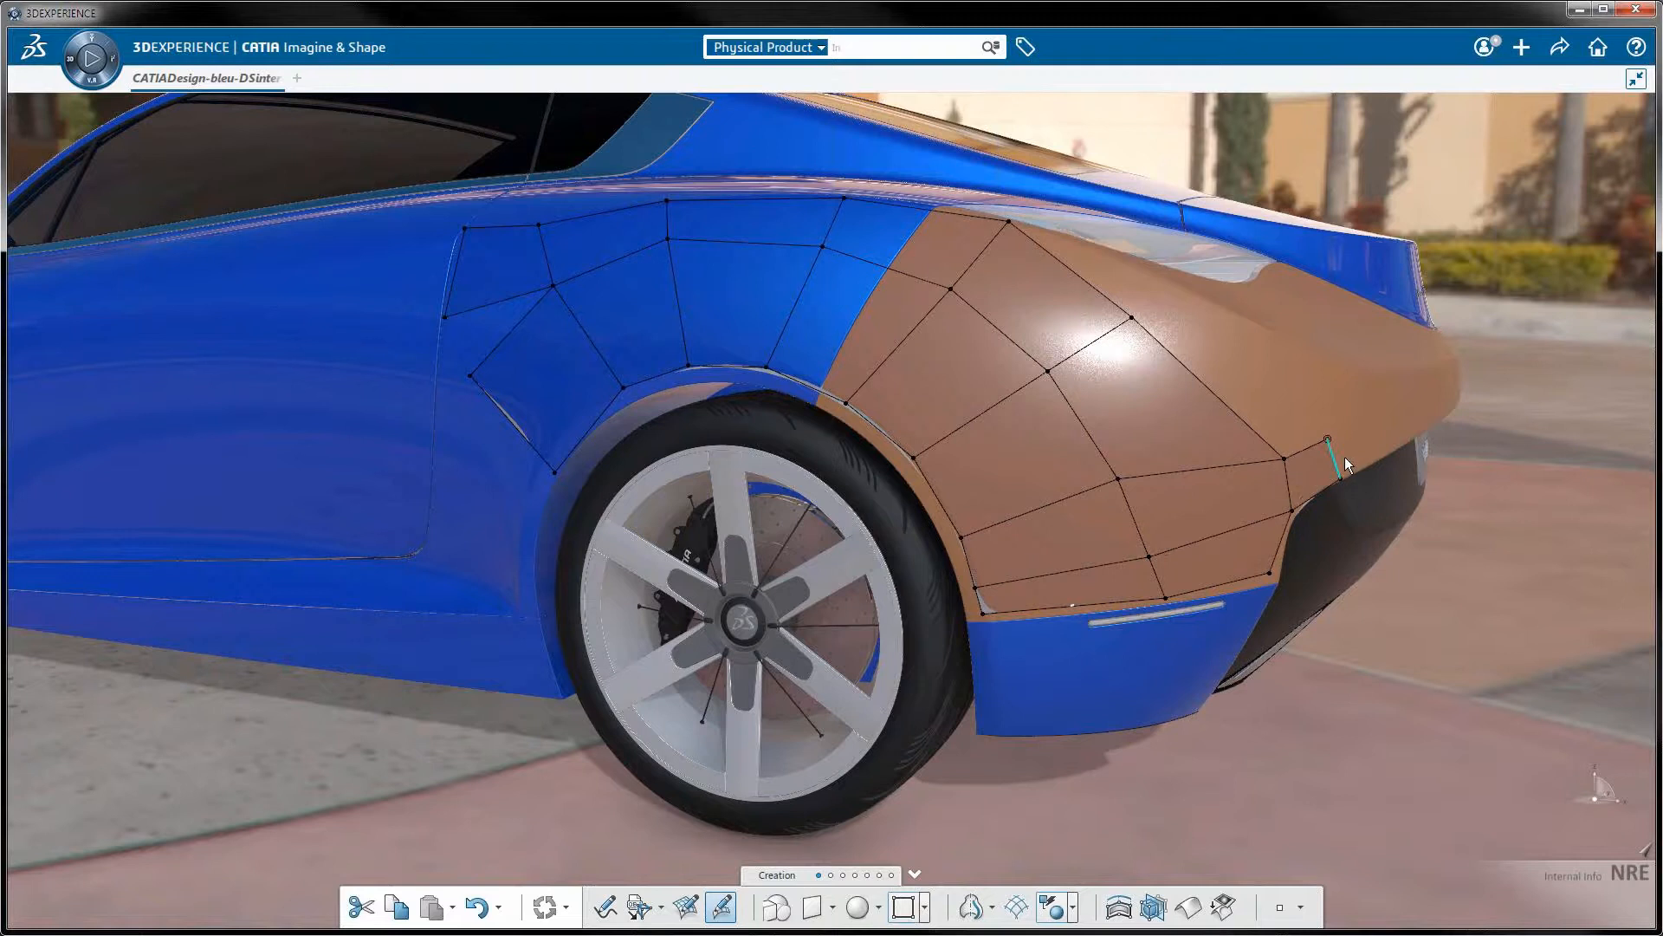
drag(1342, 457, 1444, 408)
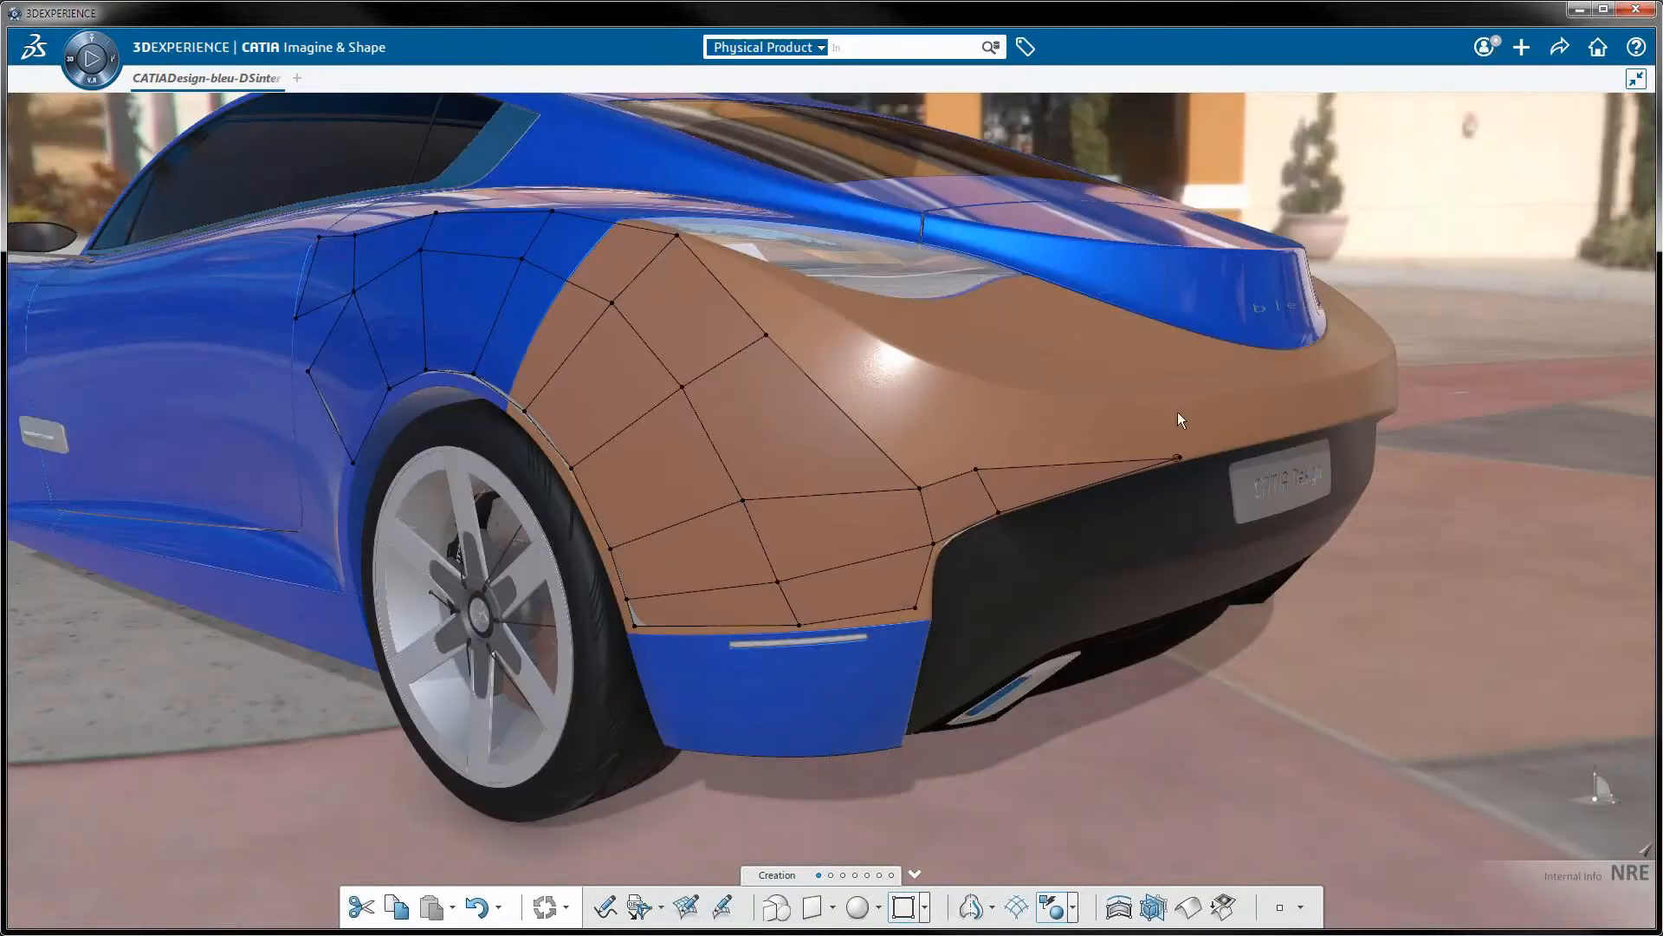
Fill in the rear bumper faces below the tail lamp and position their upper points to join the fender patch
drag(1177, 431, 1183, 388)
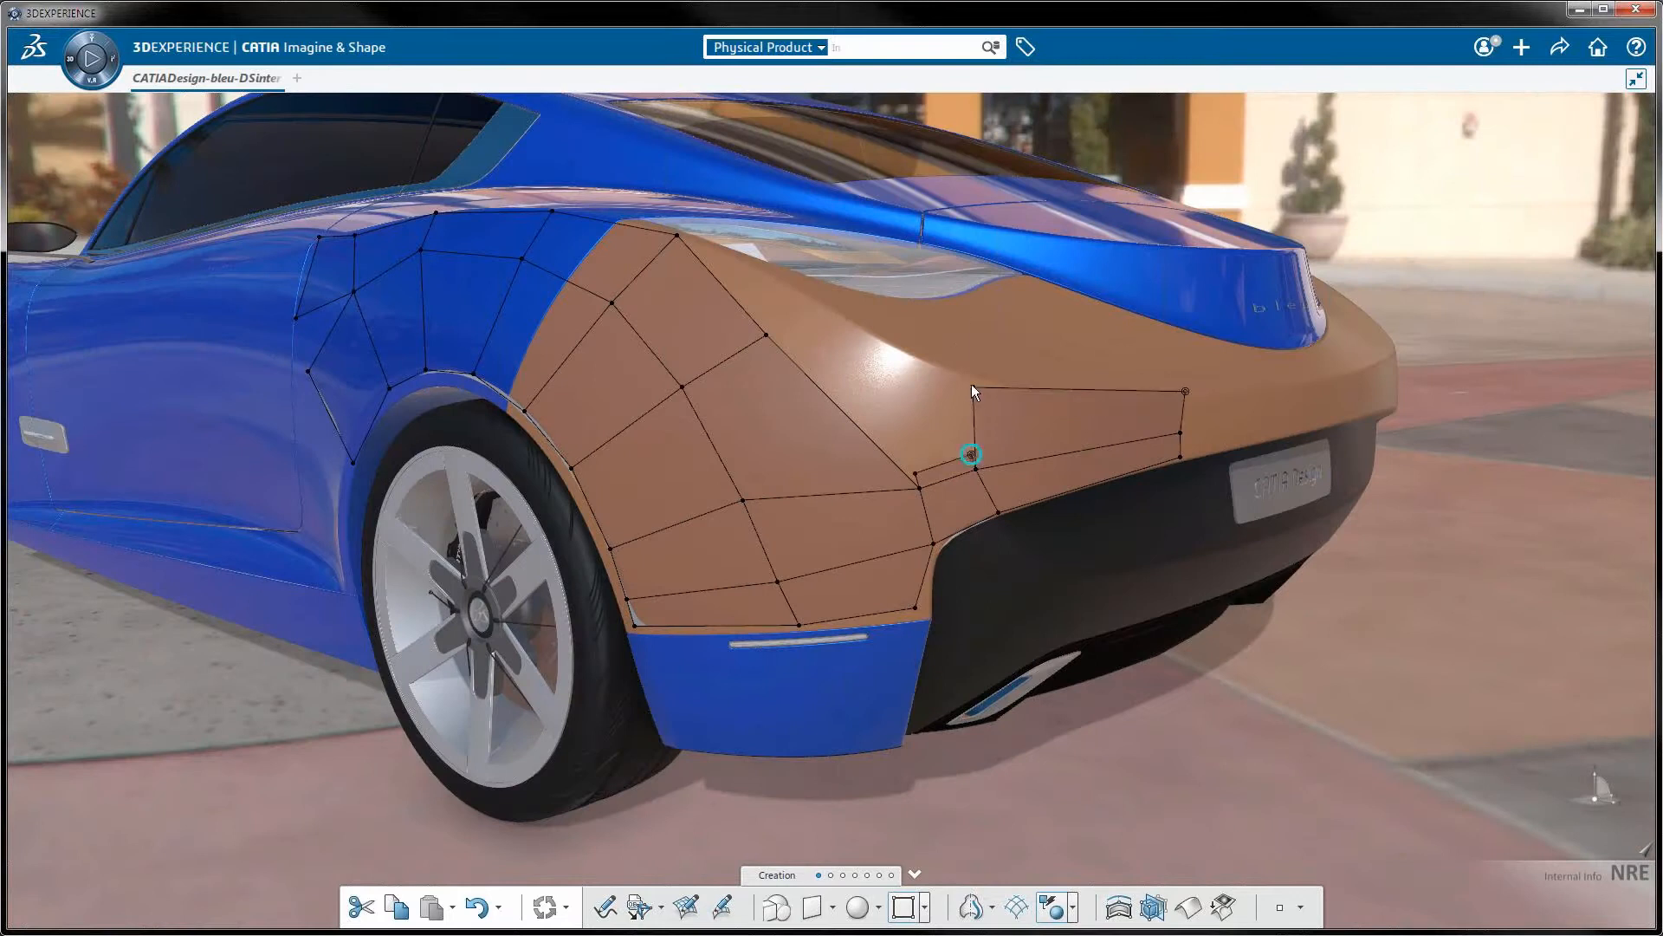
drag(970, 383, 974, 413)
drag(964, 346, 973, 387)
drag(775, 336, 817, 282)
Insert an edge loop along the middle of the wheel-arch strip and finish the rear fender patch
click(1093, 399)
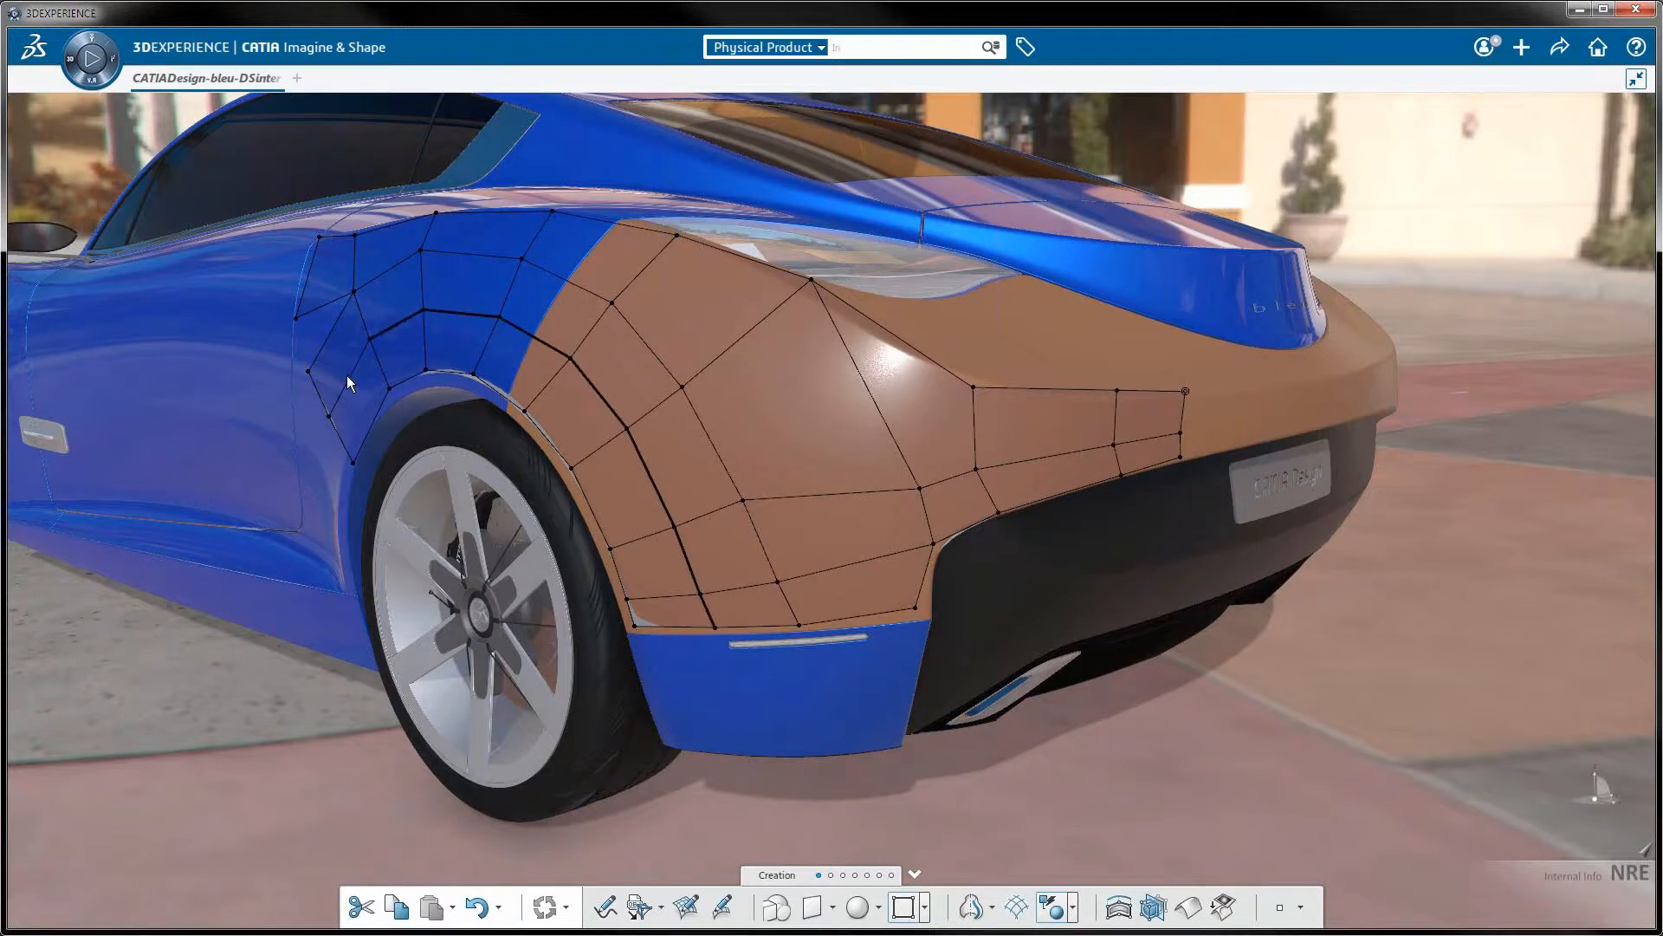
key(Escape)
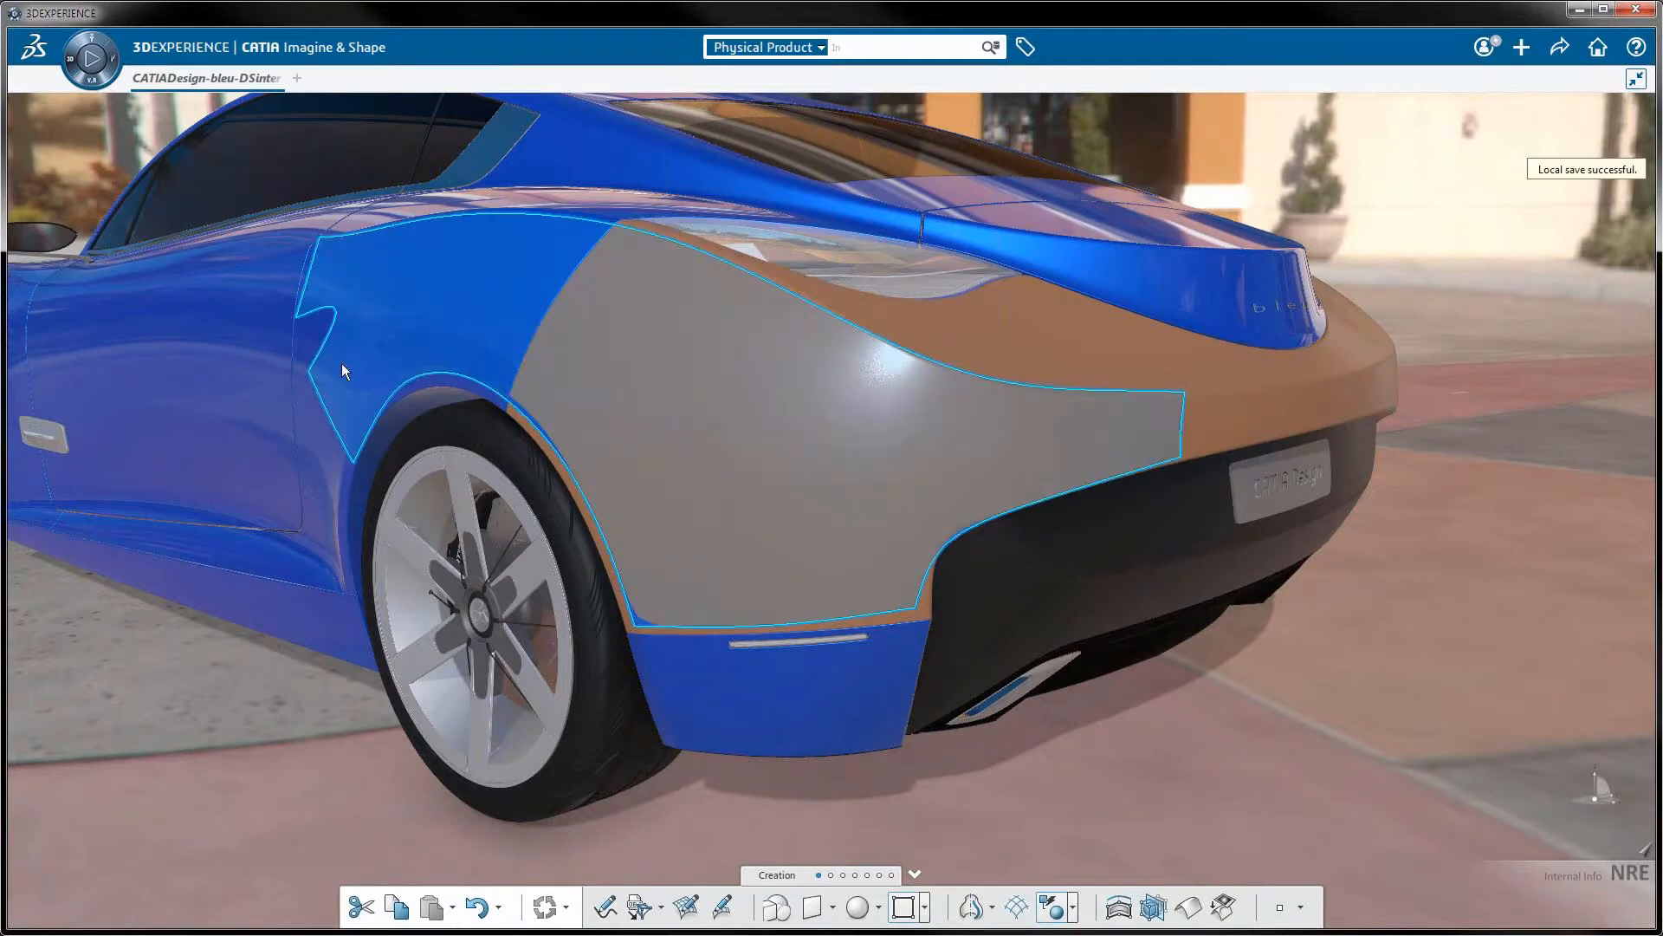
key(space)
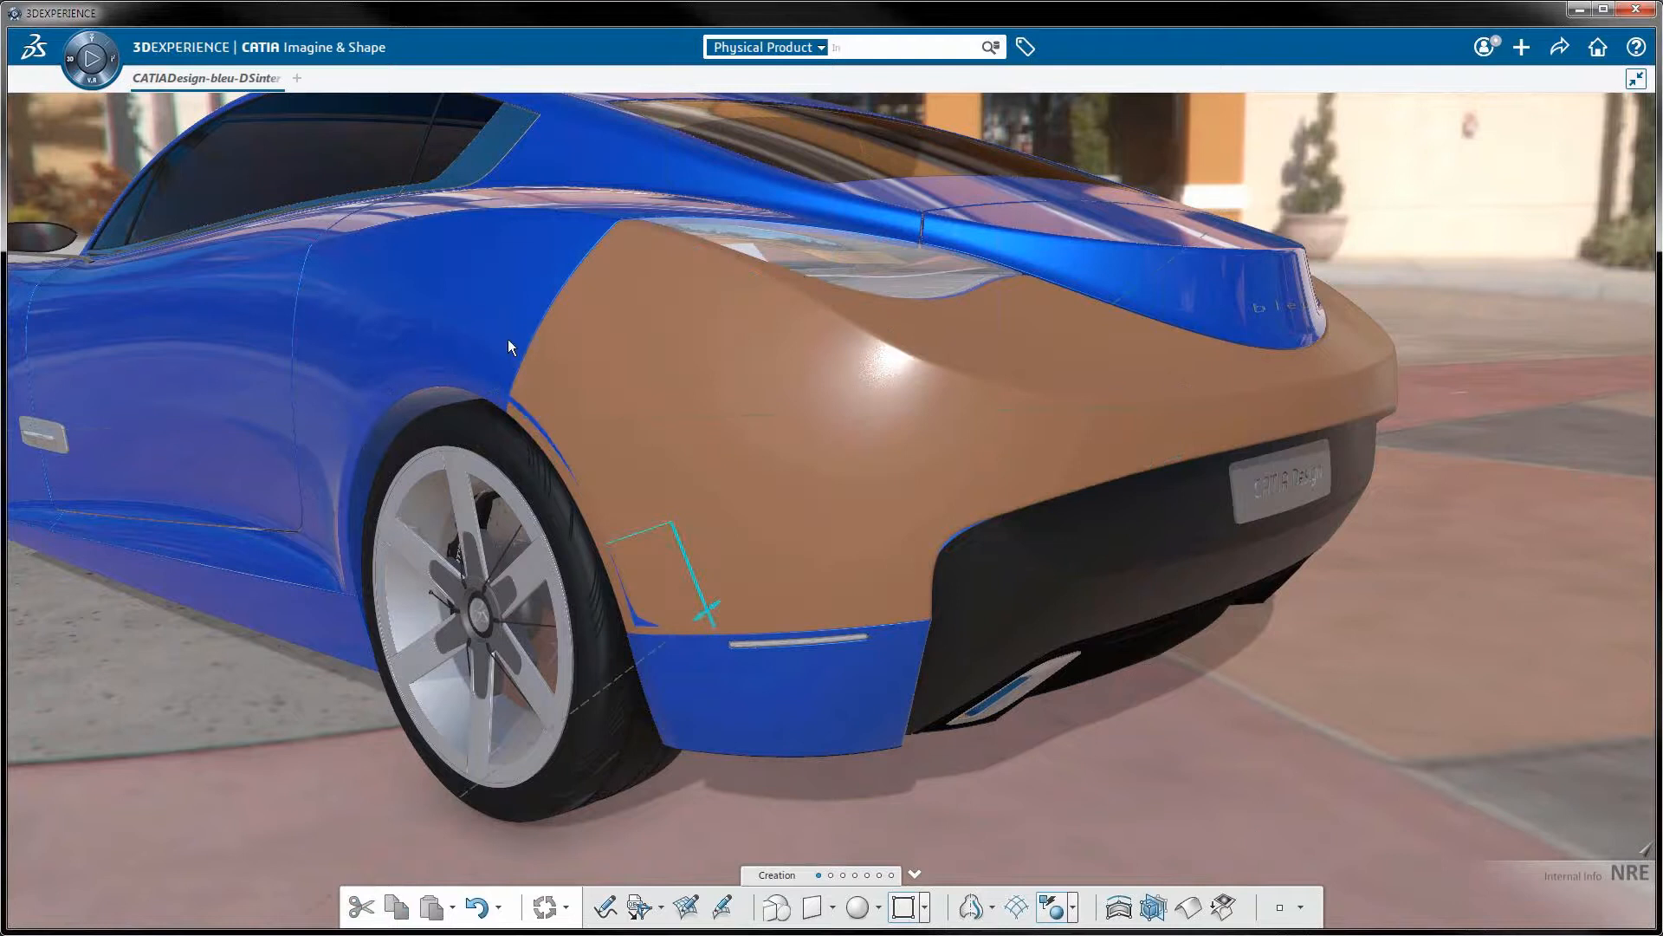
drag(341, 393, 522, 418)
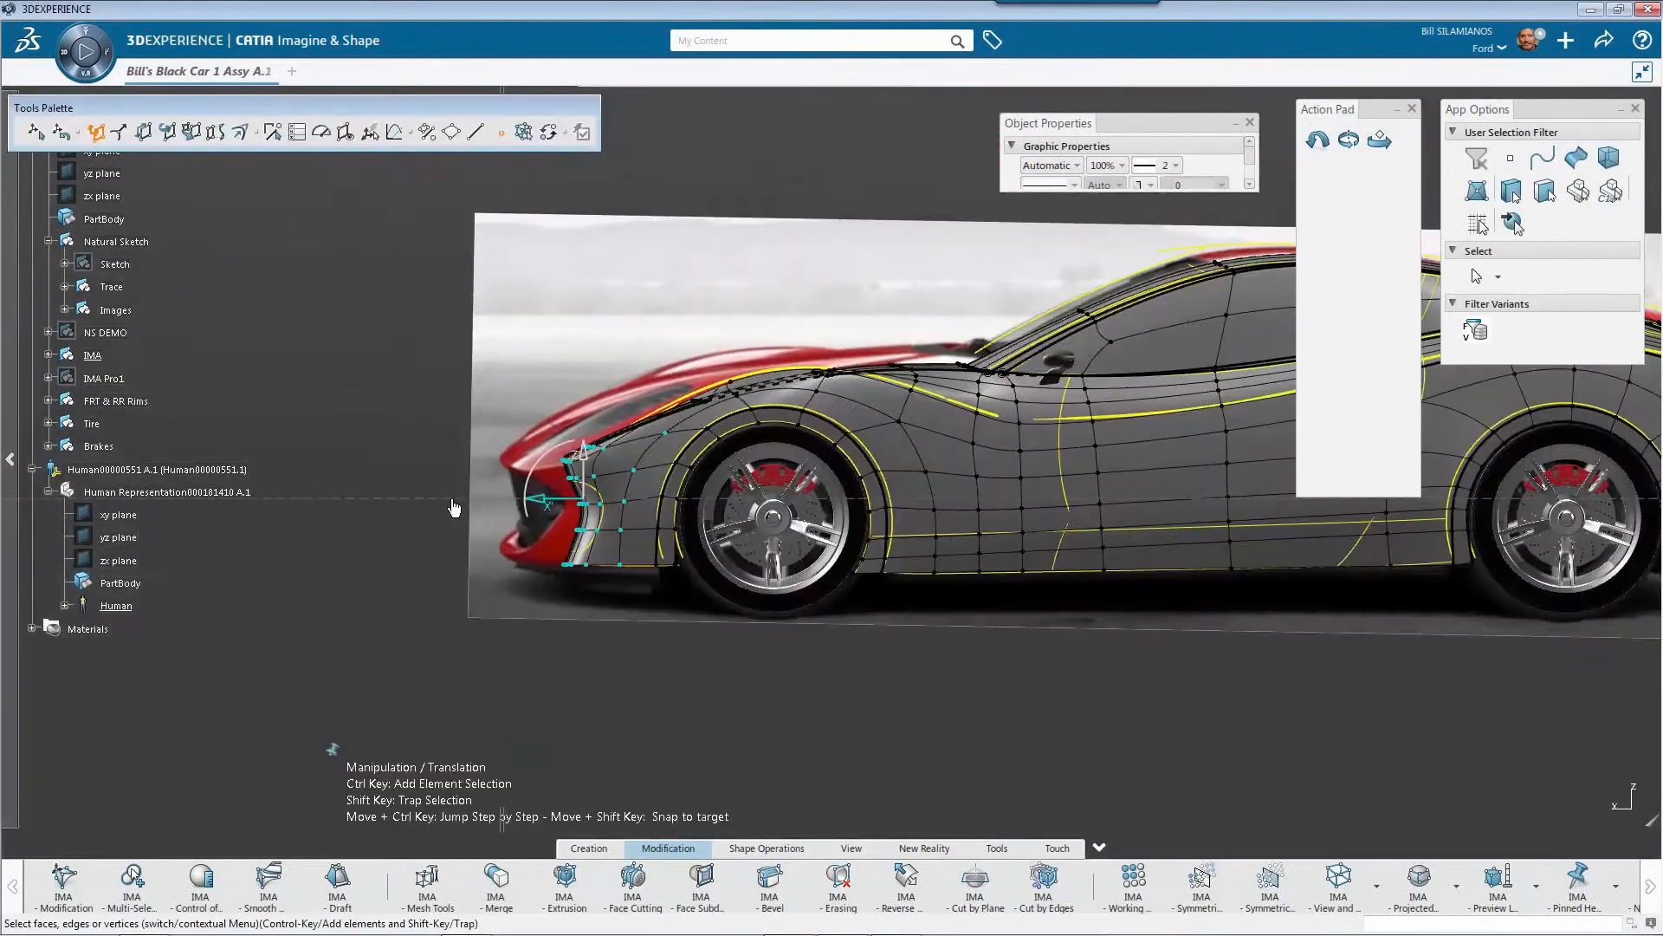
Translate the front-end mesh points about 70 mm forward to follow the side photo, and shift the wheel-arch edges along Y
drag(454, 508, 436, 541)
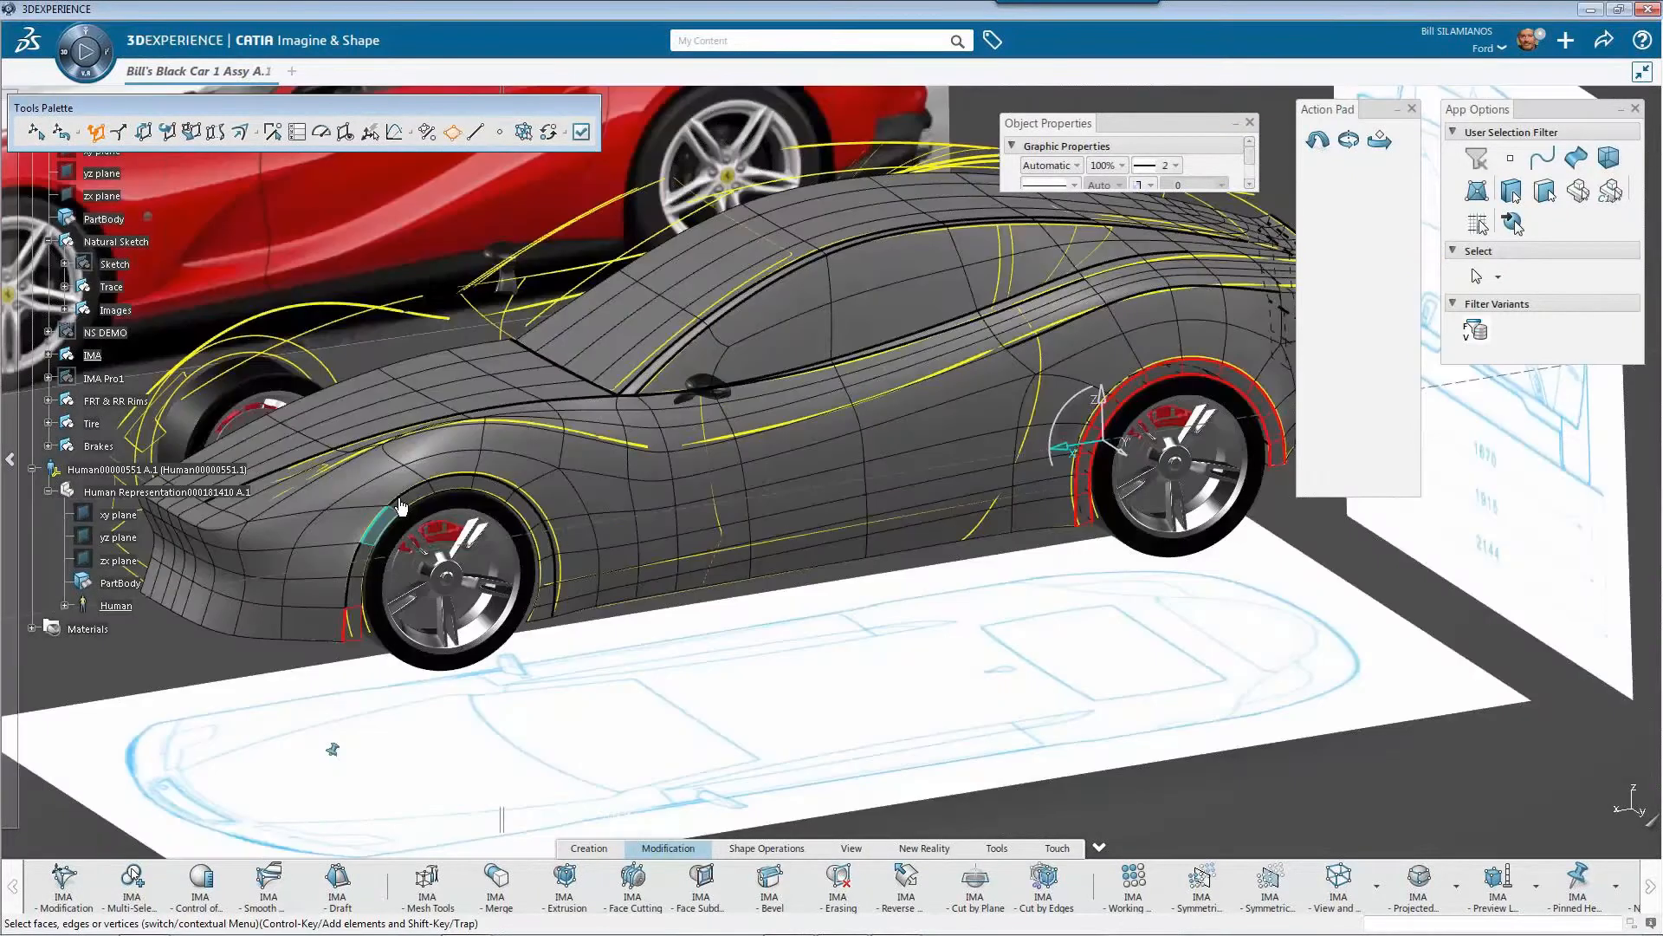
click(808, 557)
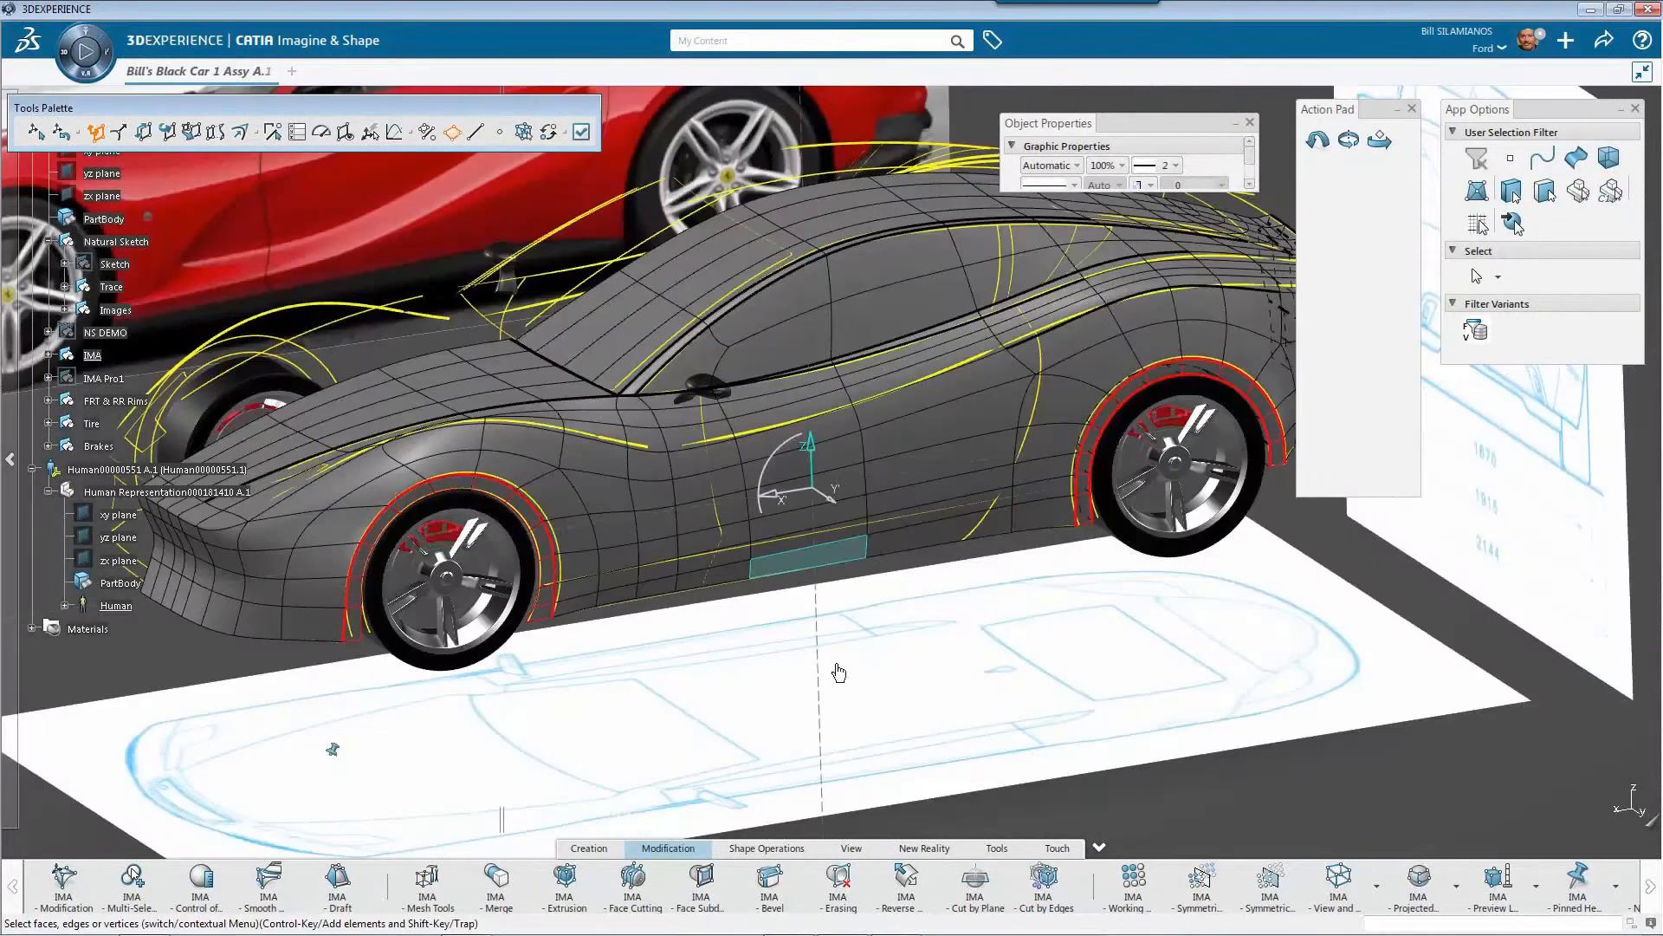
middle_drag(839, 672, 1353, 713)
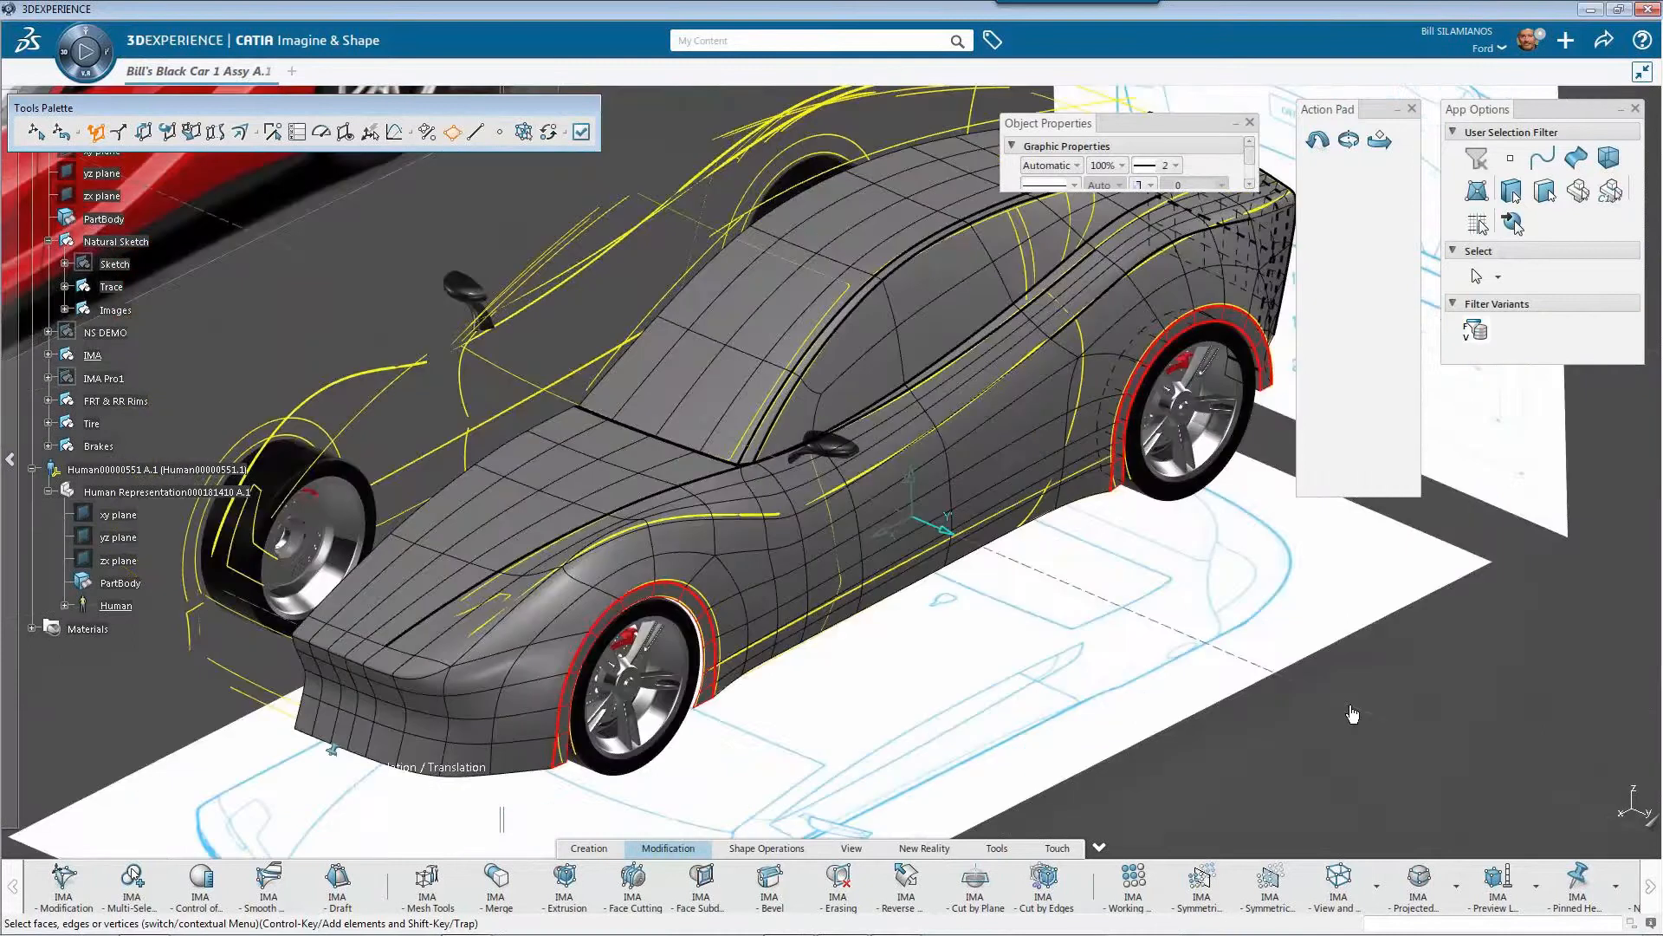
drag(1353, 714, 1335, 711)
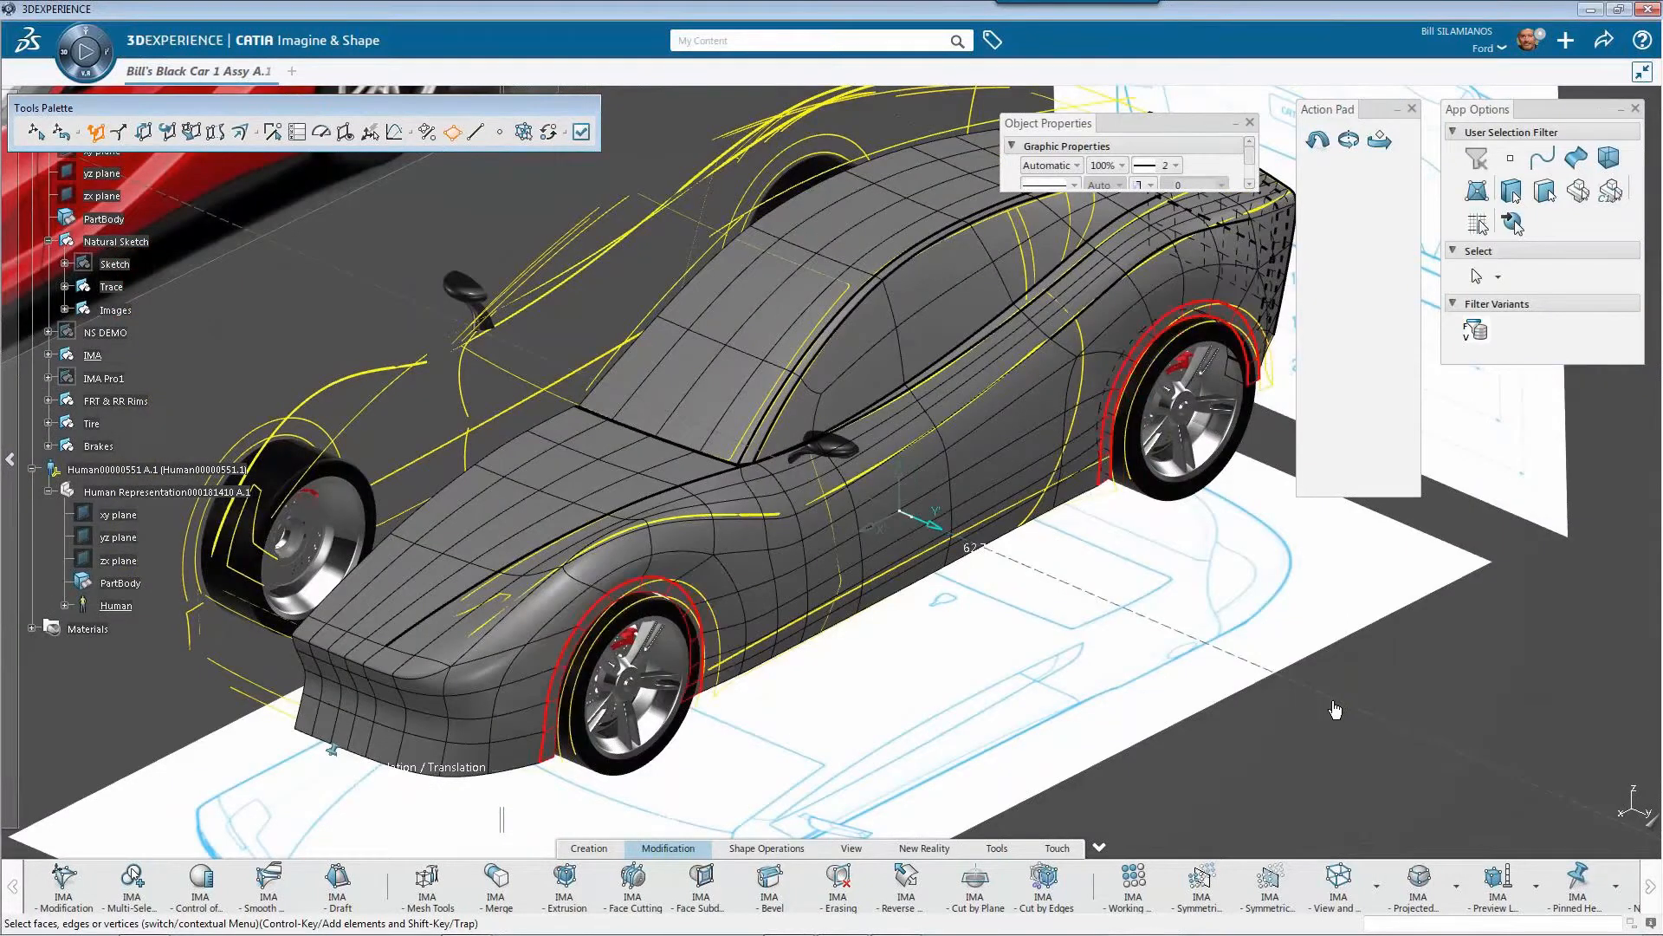
Finish the mesh edit and replace the grey body with the detailed black IMA Pro1 model and its driver
middle_drag(1335, 710, 767, 598)
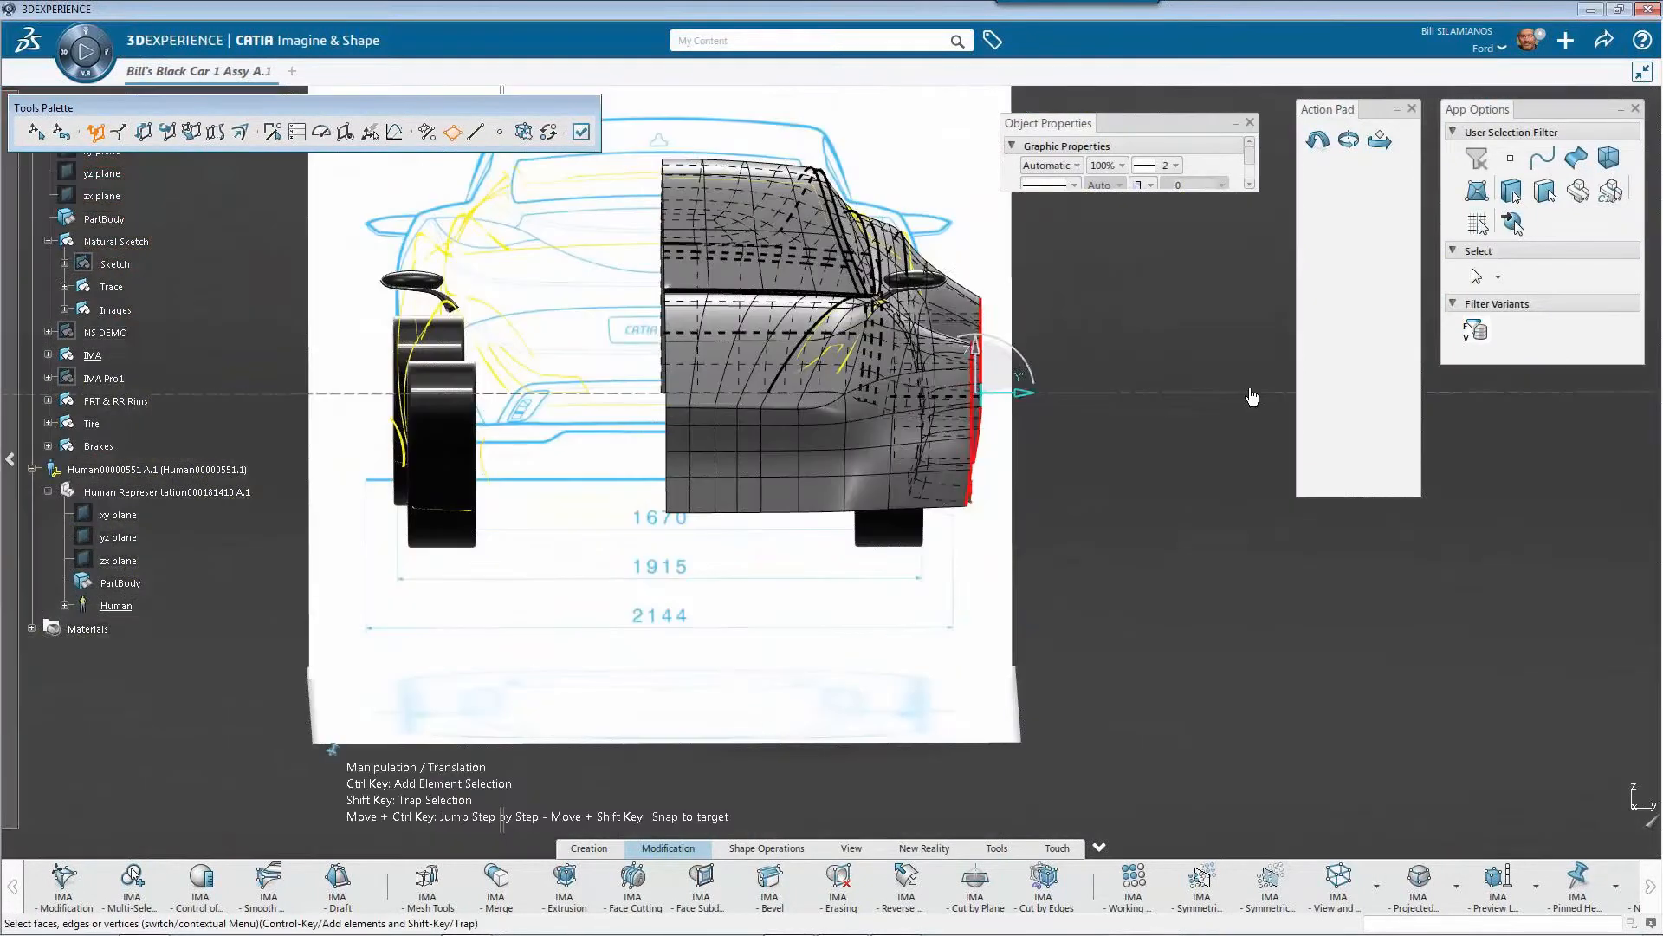
drag(1252, 398, 1221, 421)
click(1221, 421)
drag(908, 443, 1108, 413)
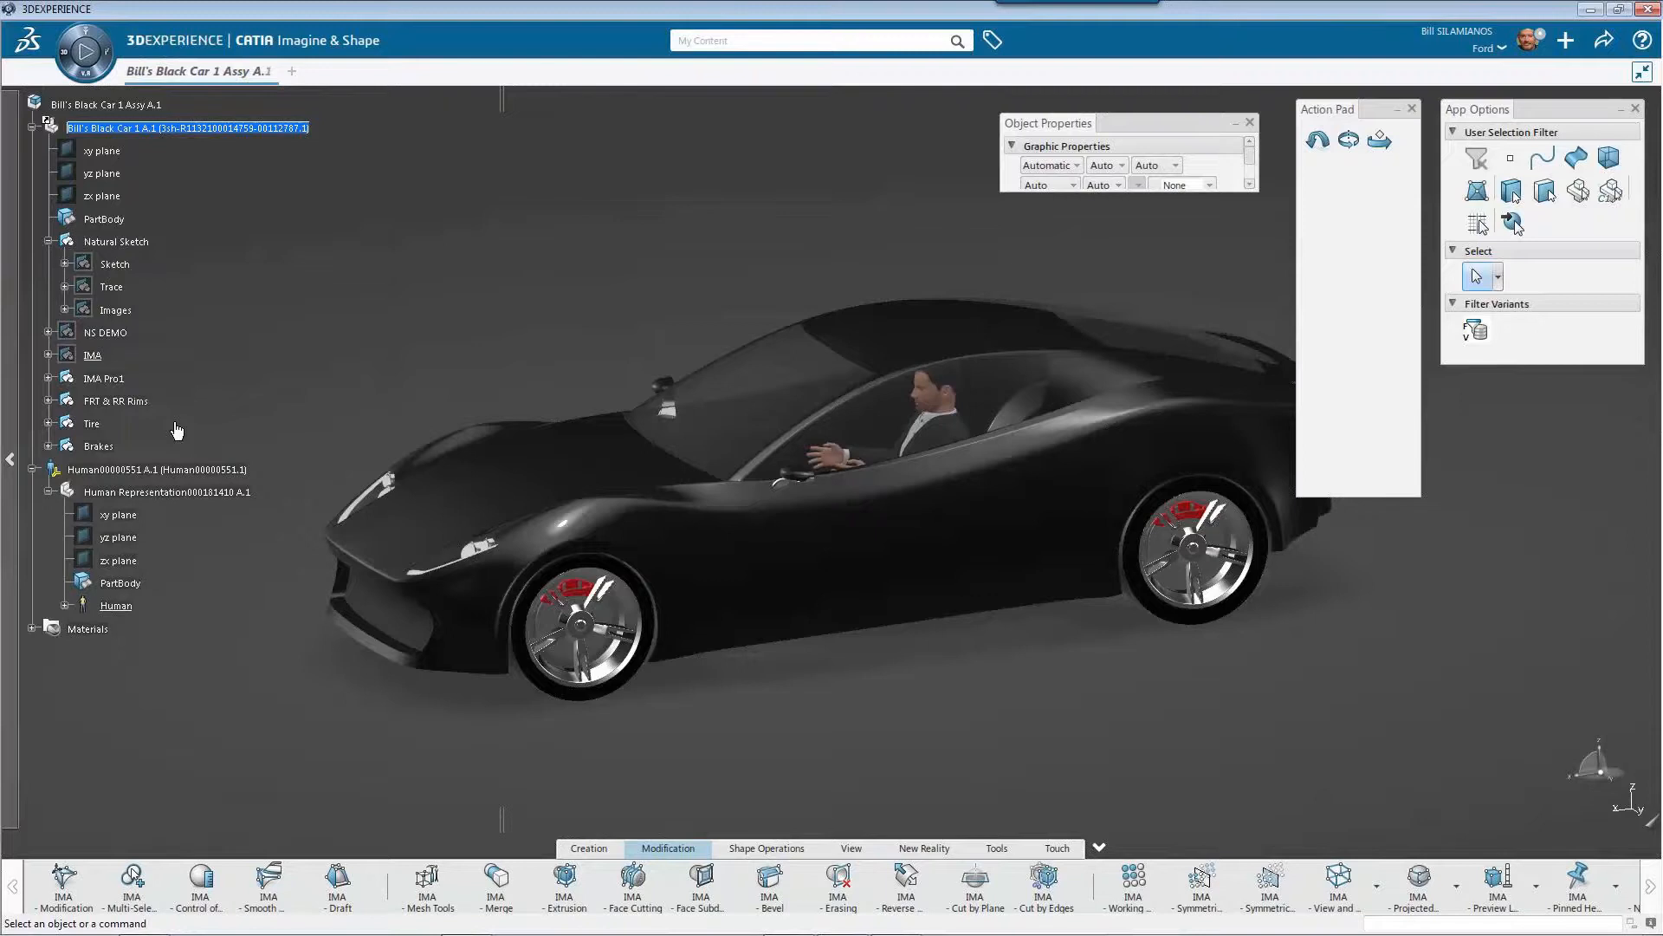
middle_drag(862, 589, 835, 618)
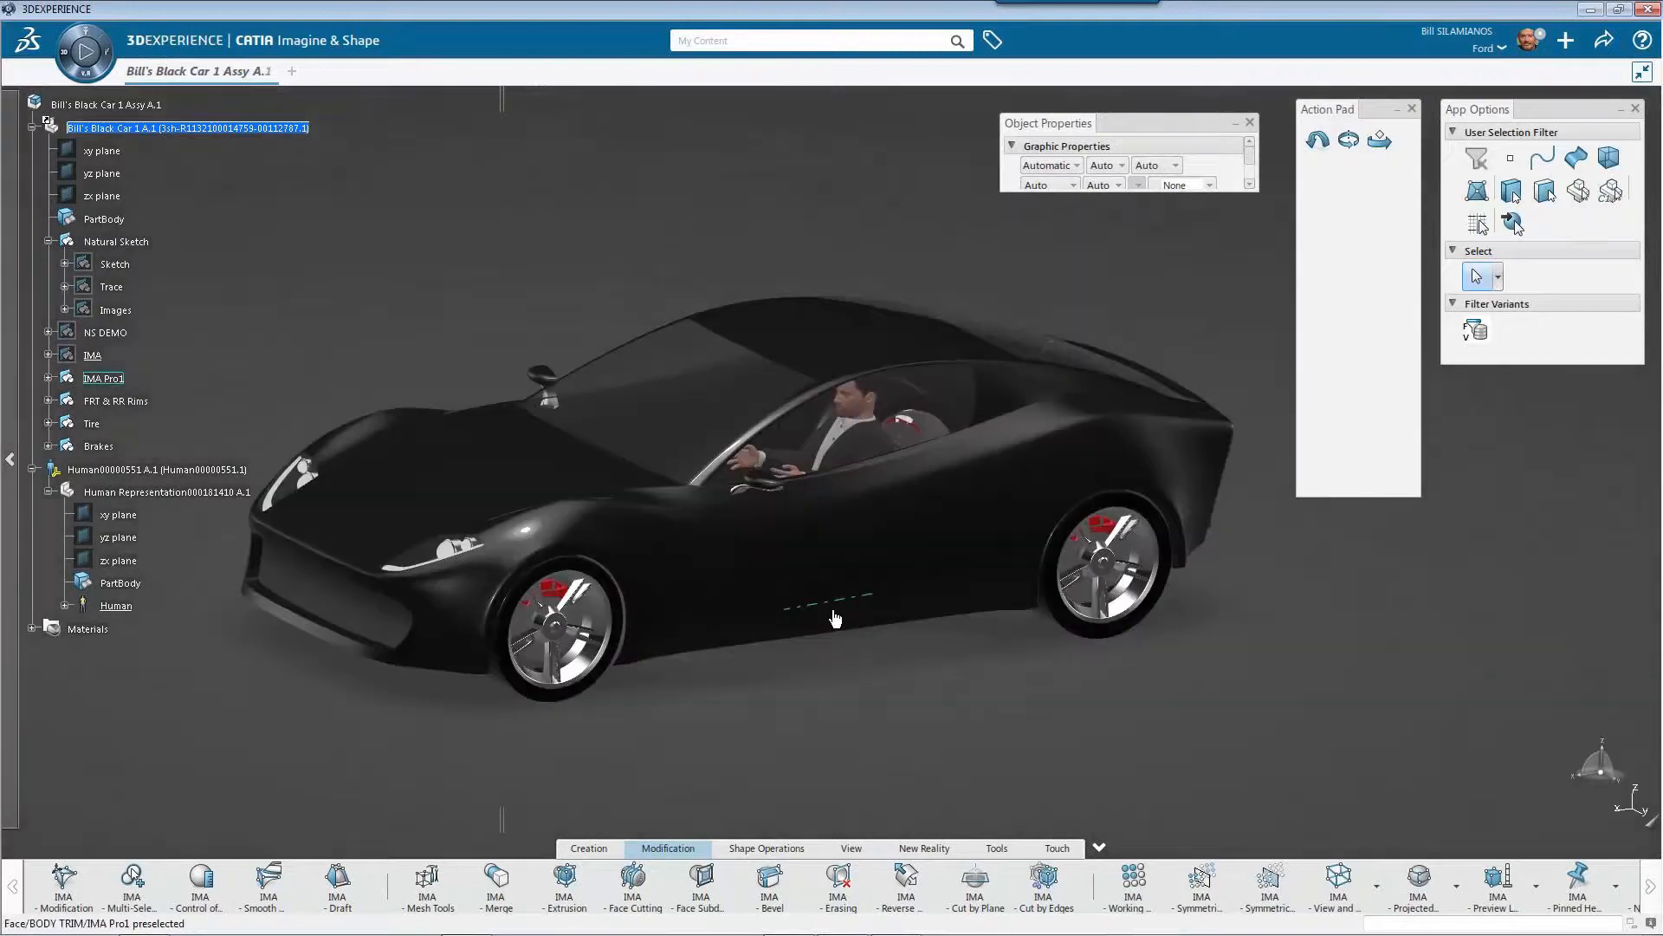
Apply the Indoor ambience to the black car's scene
right_click(813, 248)
mouse_move(864, 277)
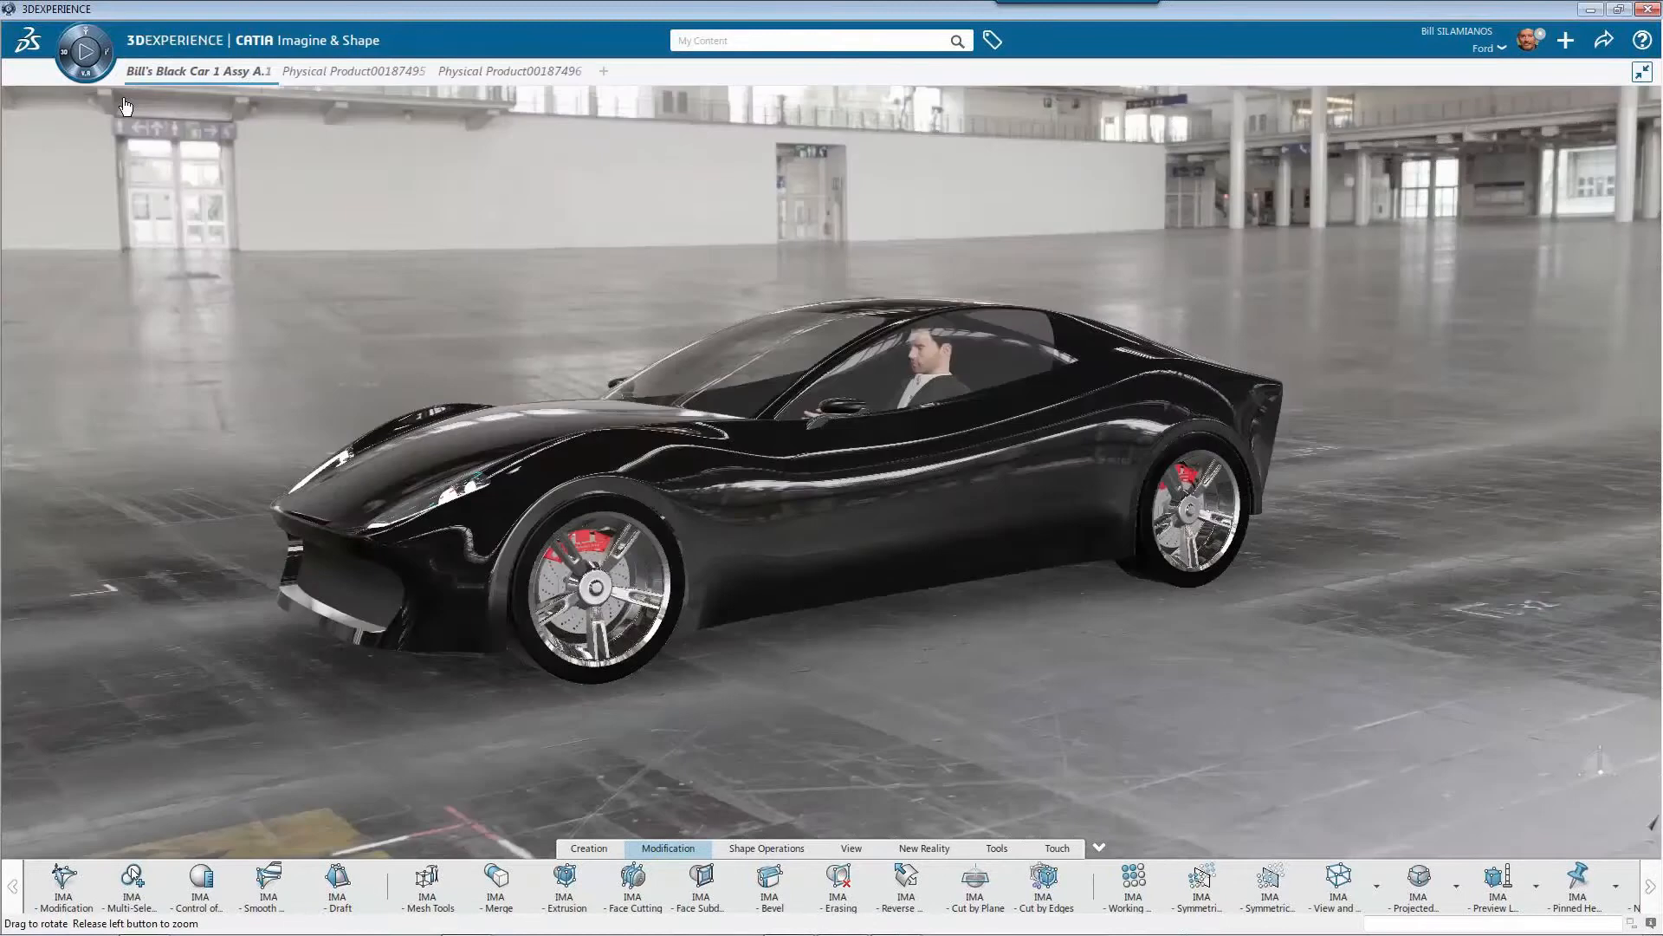
middle_drag(126, 106, 250, 478)
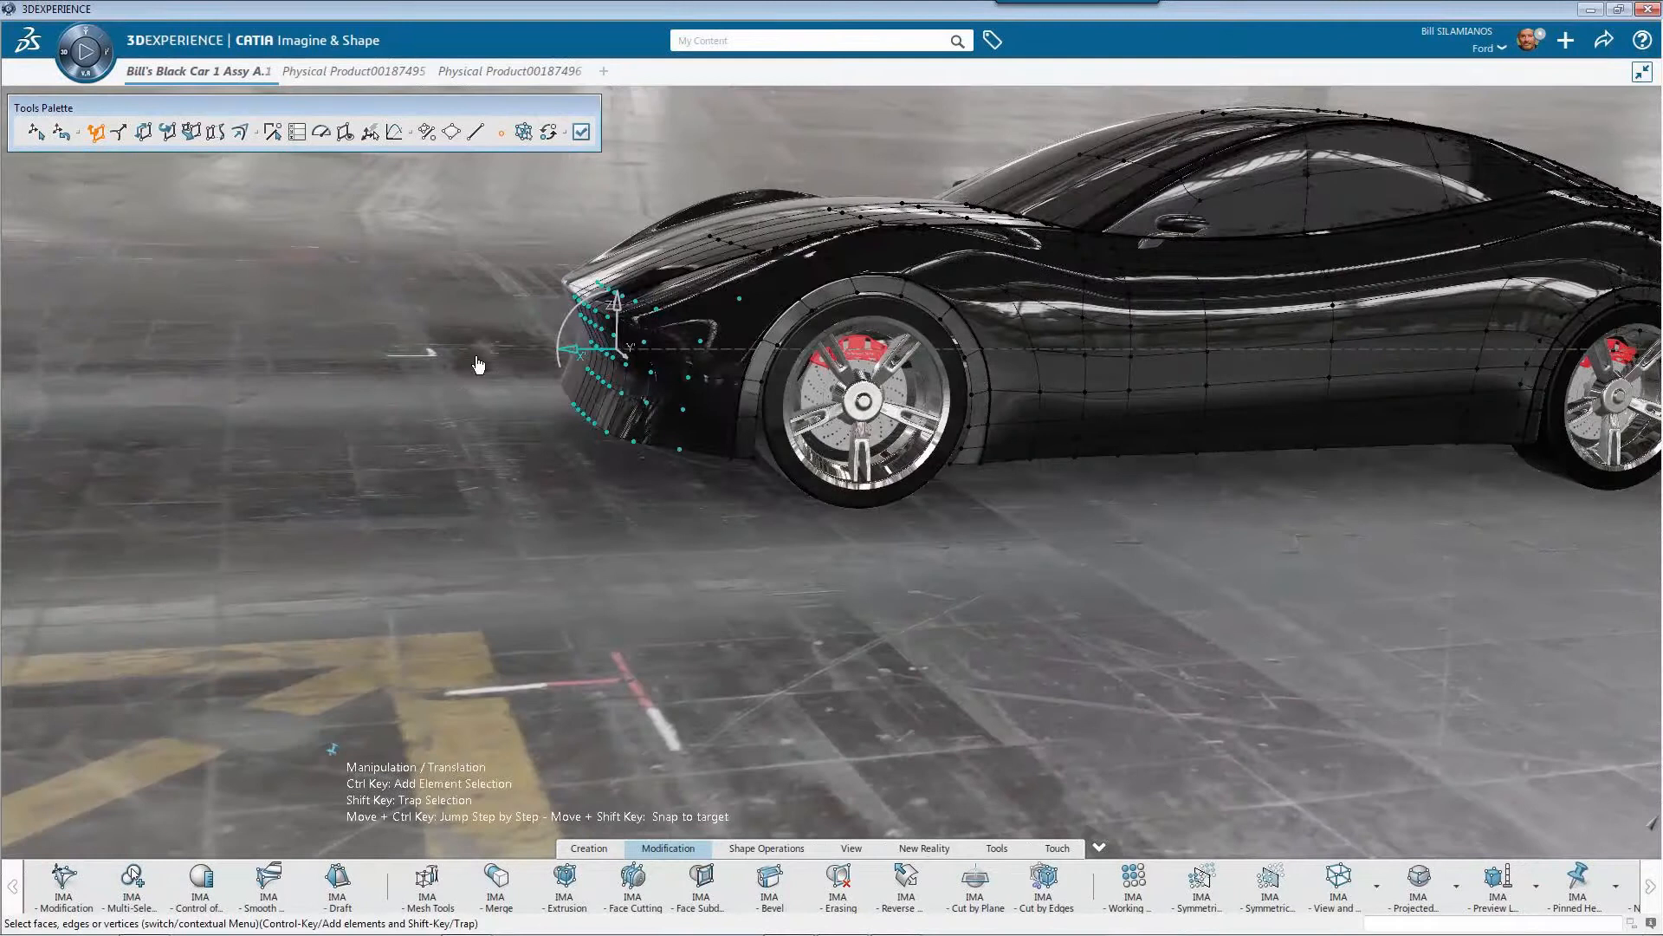
Reshape the front bumper's mesh points and compare the nose variants by stepping back and forth through the change
drag(477, 364, 459, 401)
middle_drag(459, 401, 576, 472)
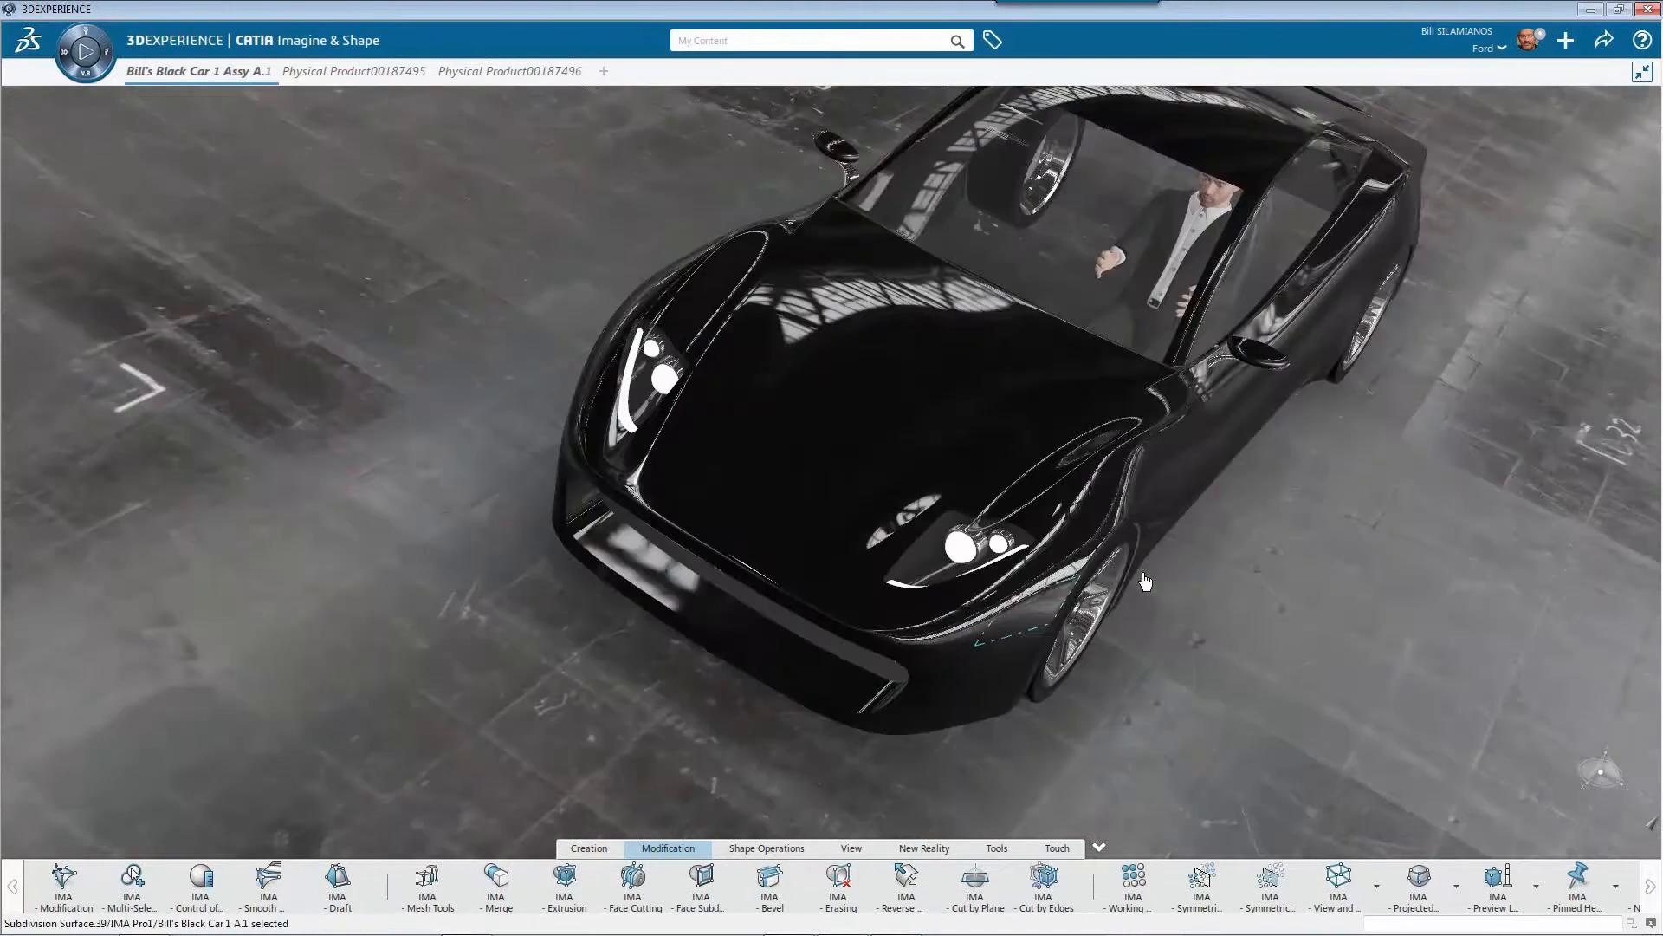
middle_drag(1146, 582, 1464, 615)
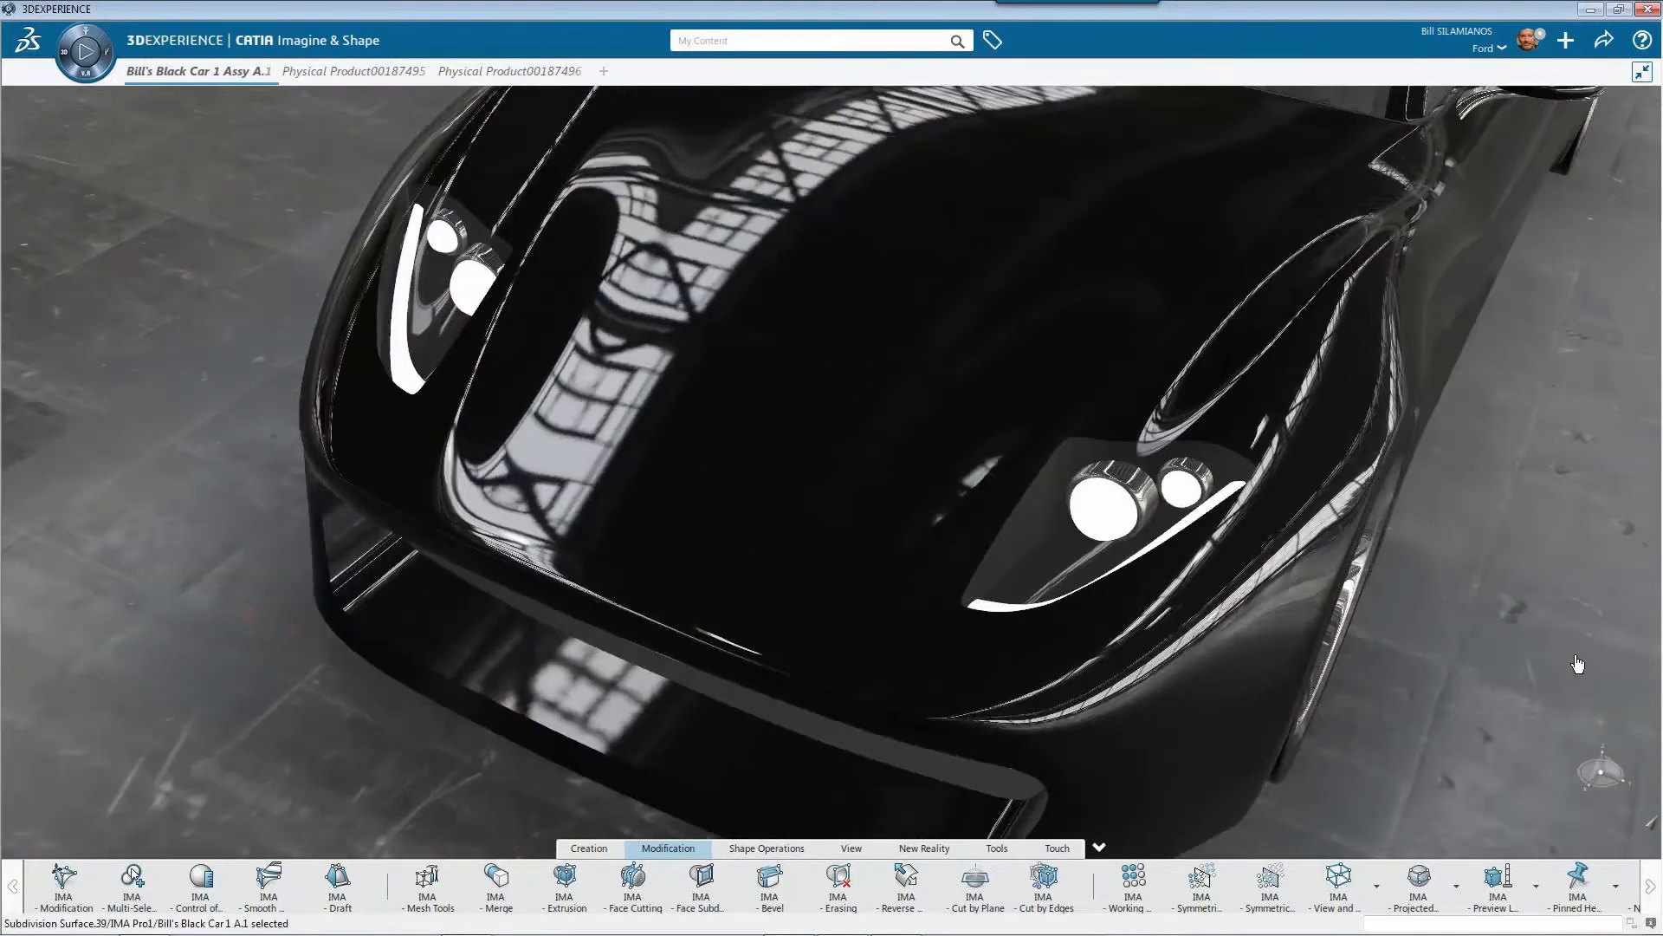
key(ctrl+z)
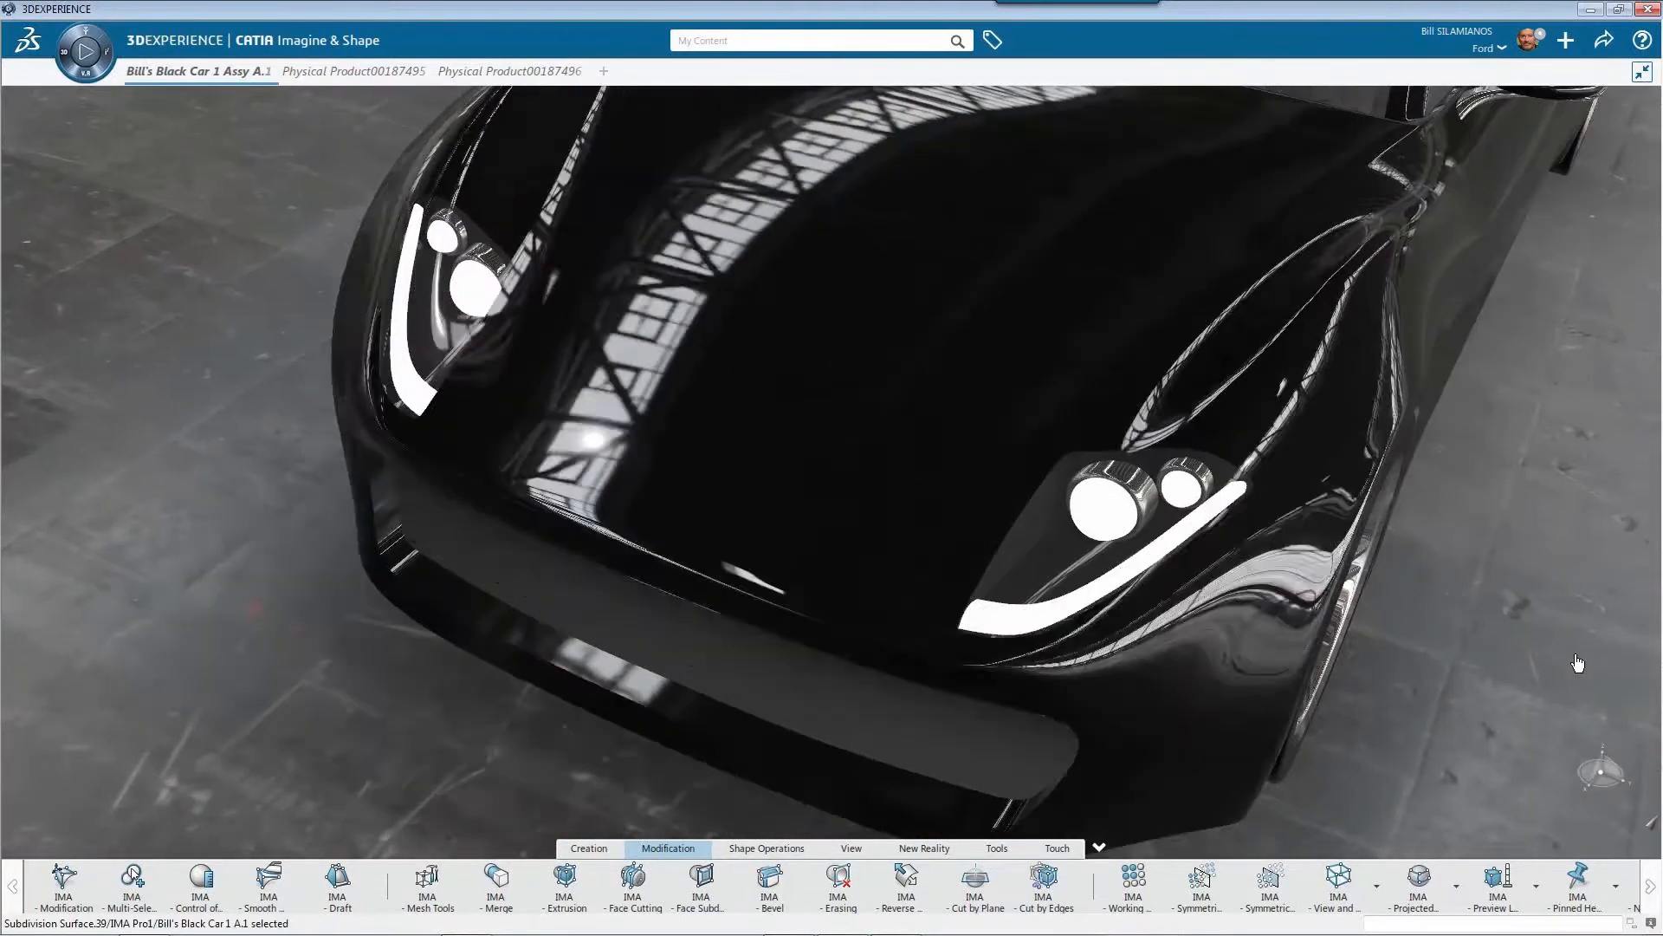
key(ctrl+z)
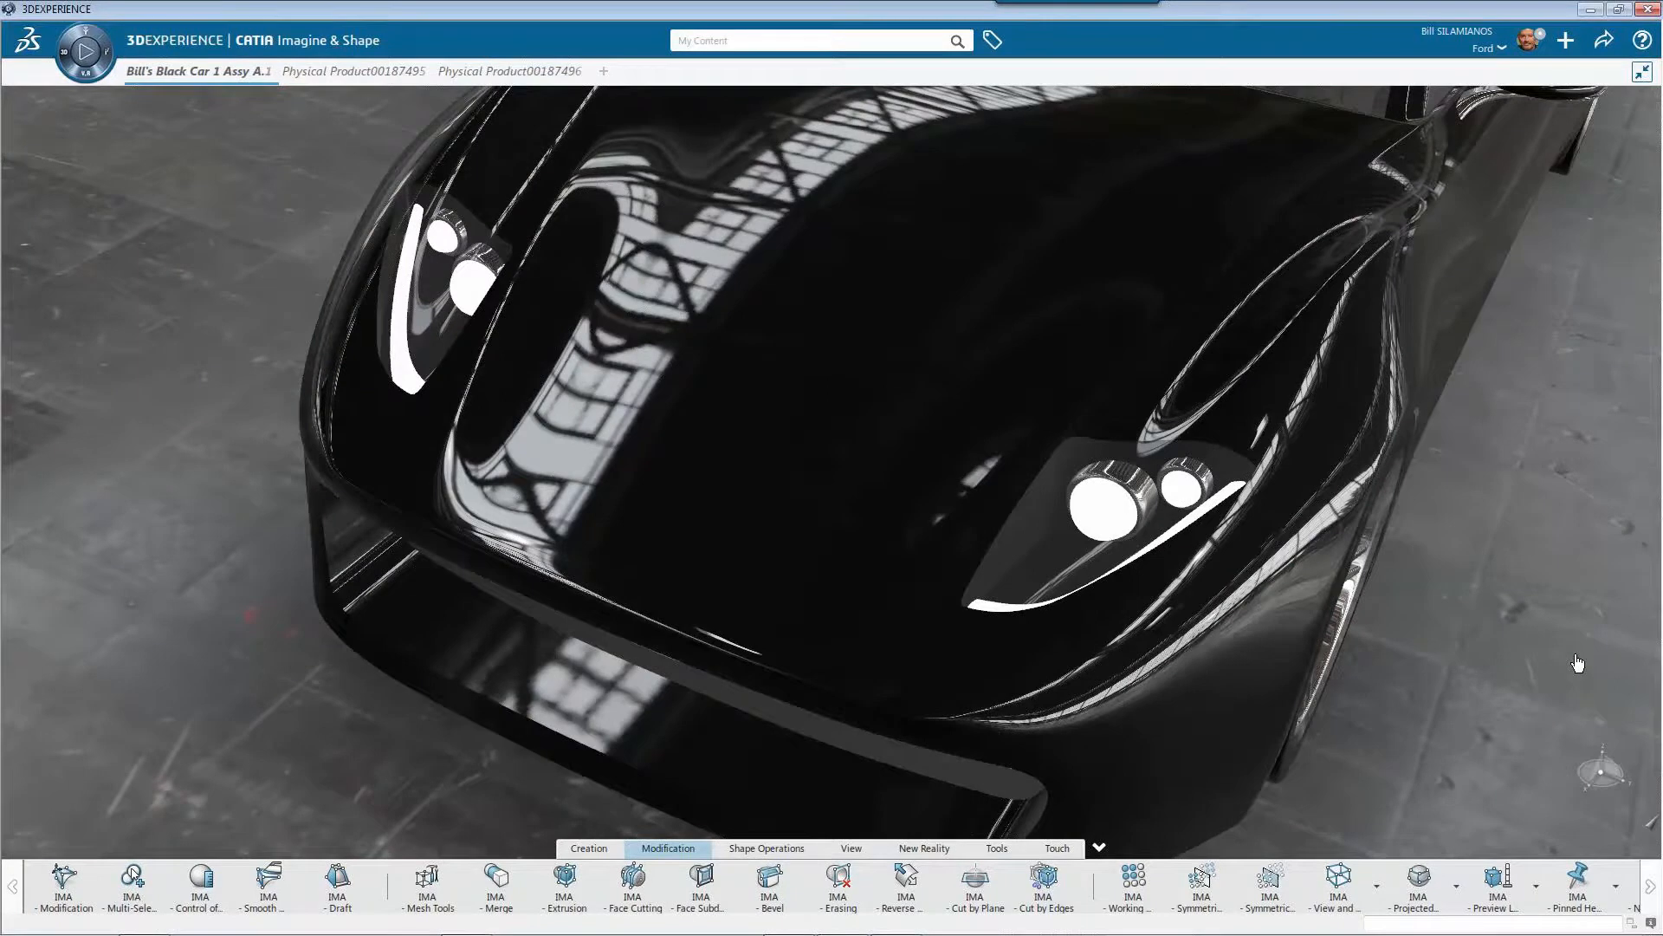
key(ctrl+z)
Select the roof mesh points in side view and translate them vertically along Z to adjust the roofline
middle_drag(1330, 493, 736, 313)
drag(736, 314, 1286, 309)
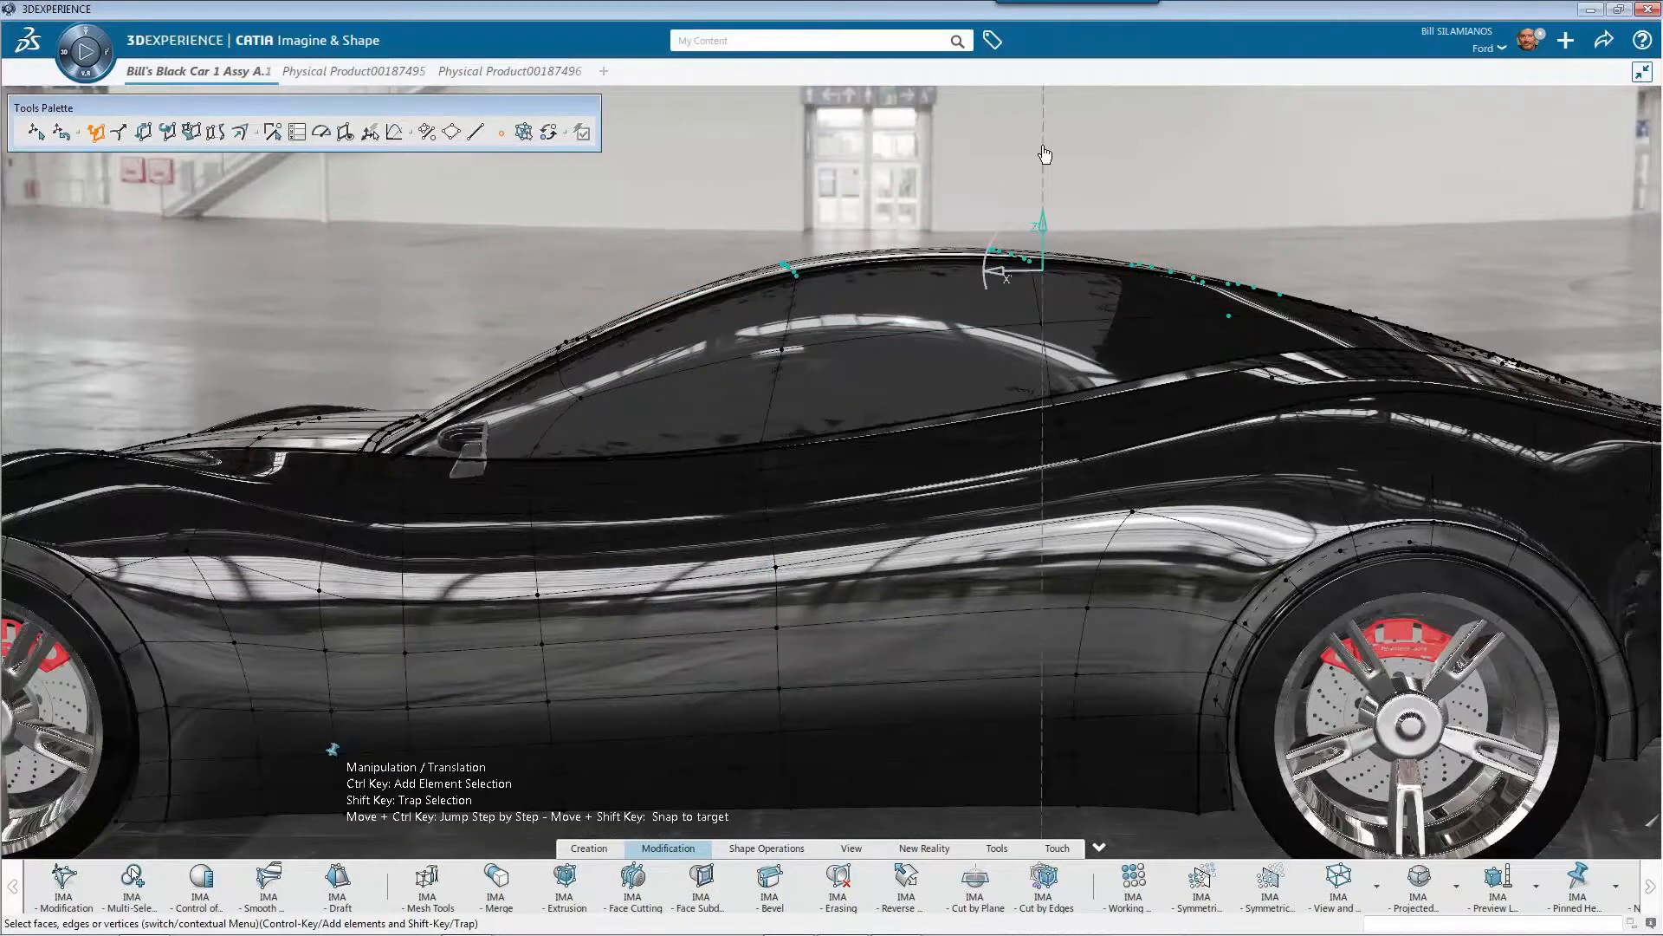
drag(1045, 154, 1049, 158)
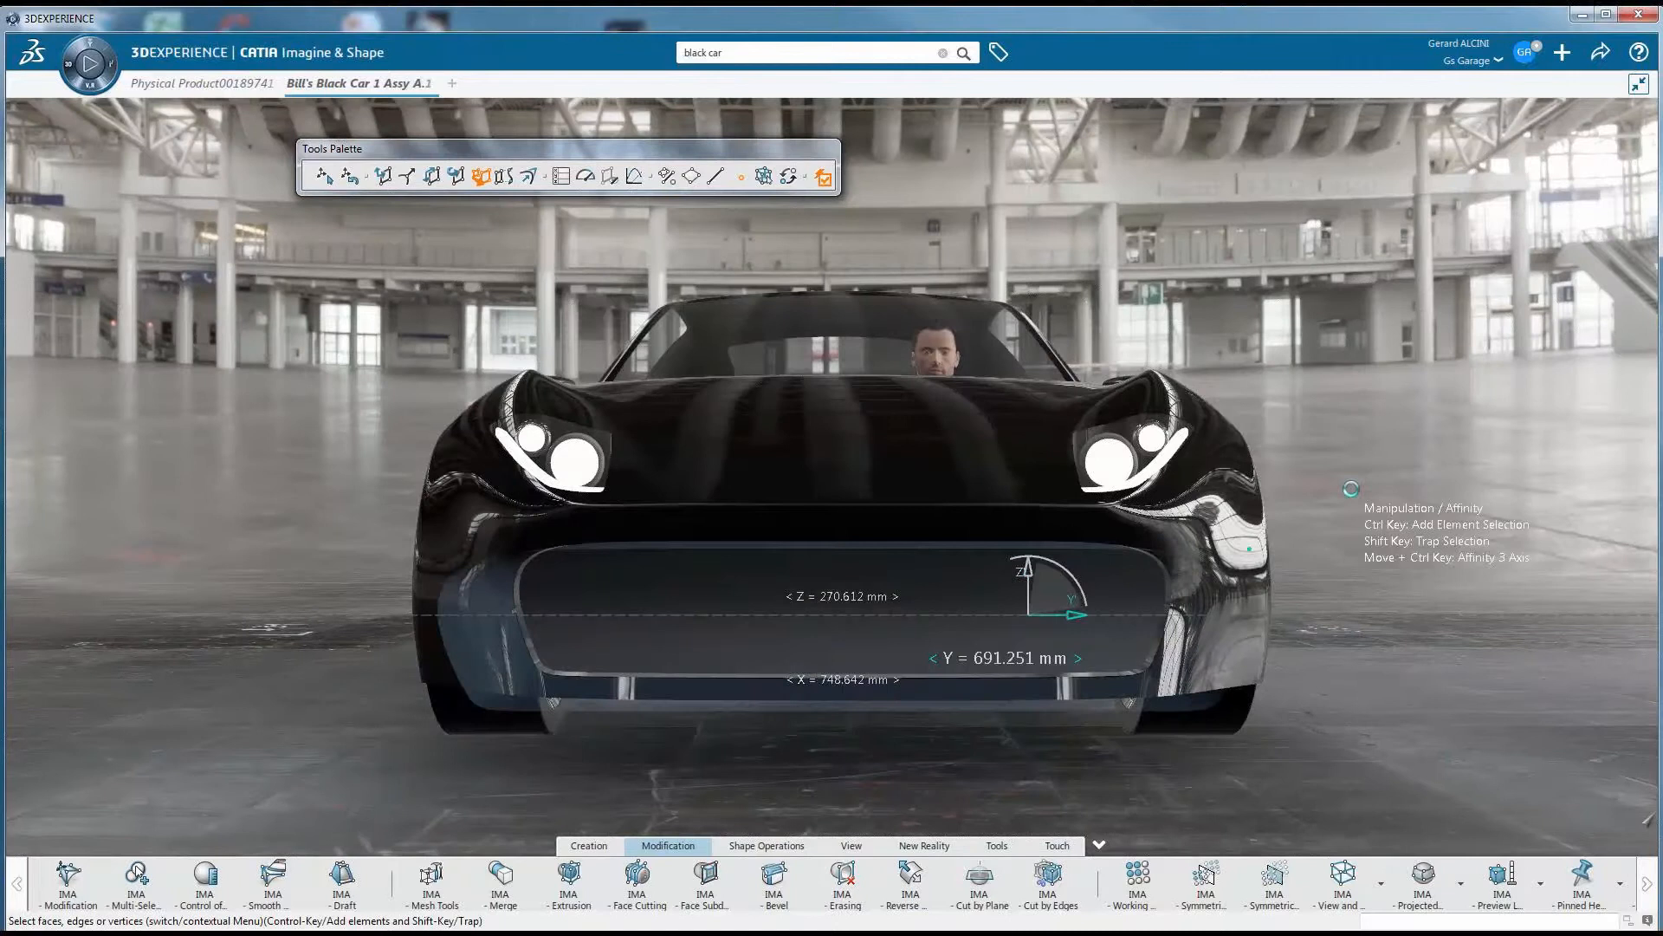
Scale the front grille along Z to about 265 mm with the Affinity manipulation and finish the edit
mouse_move(1029, 568)
mouse_down()
mouse_move(1026, 248)
mouse_move(1028, 571)
mouse_up()
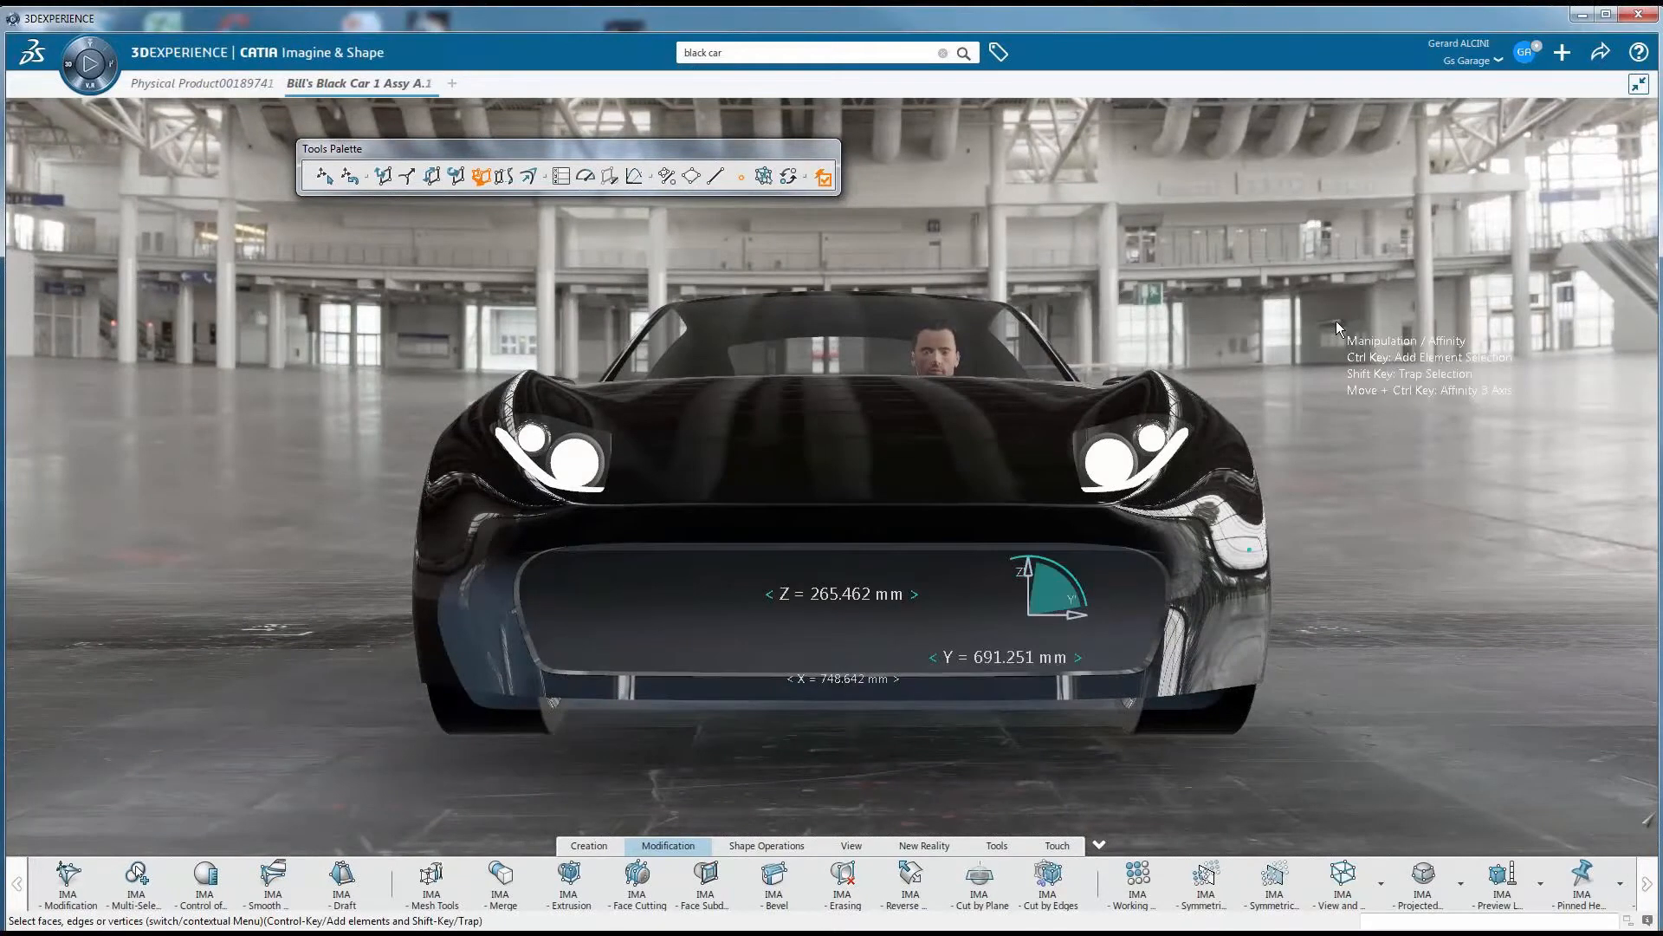
key(Escape)
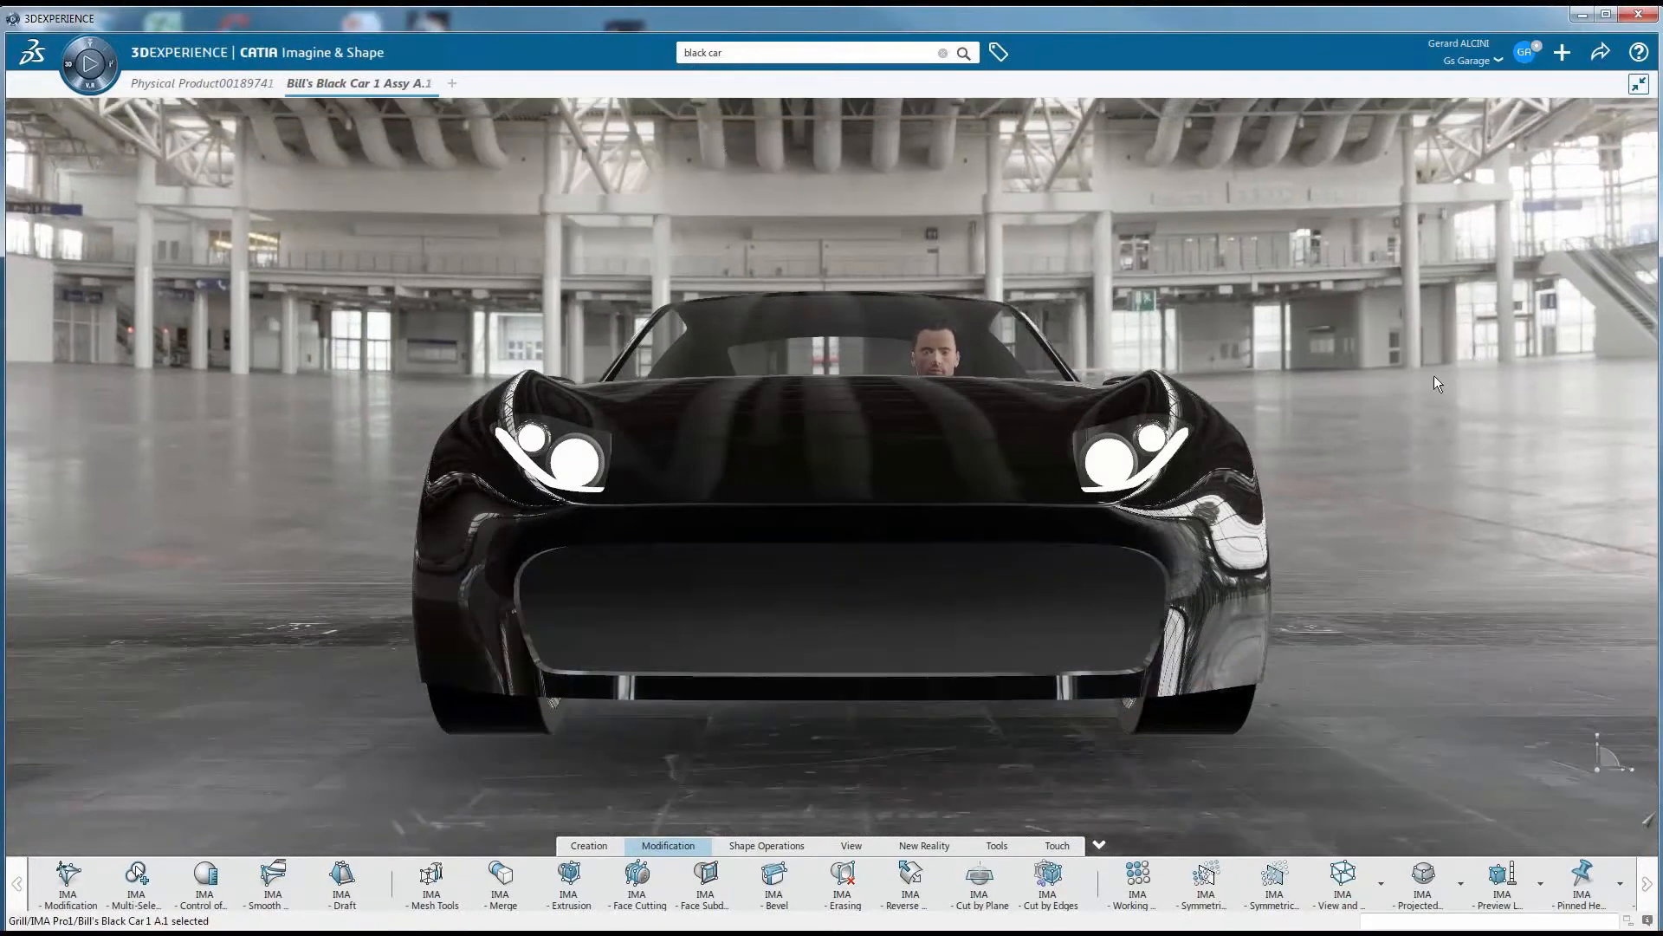
middle_drag(1433, 376, 1428, 378)
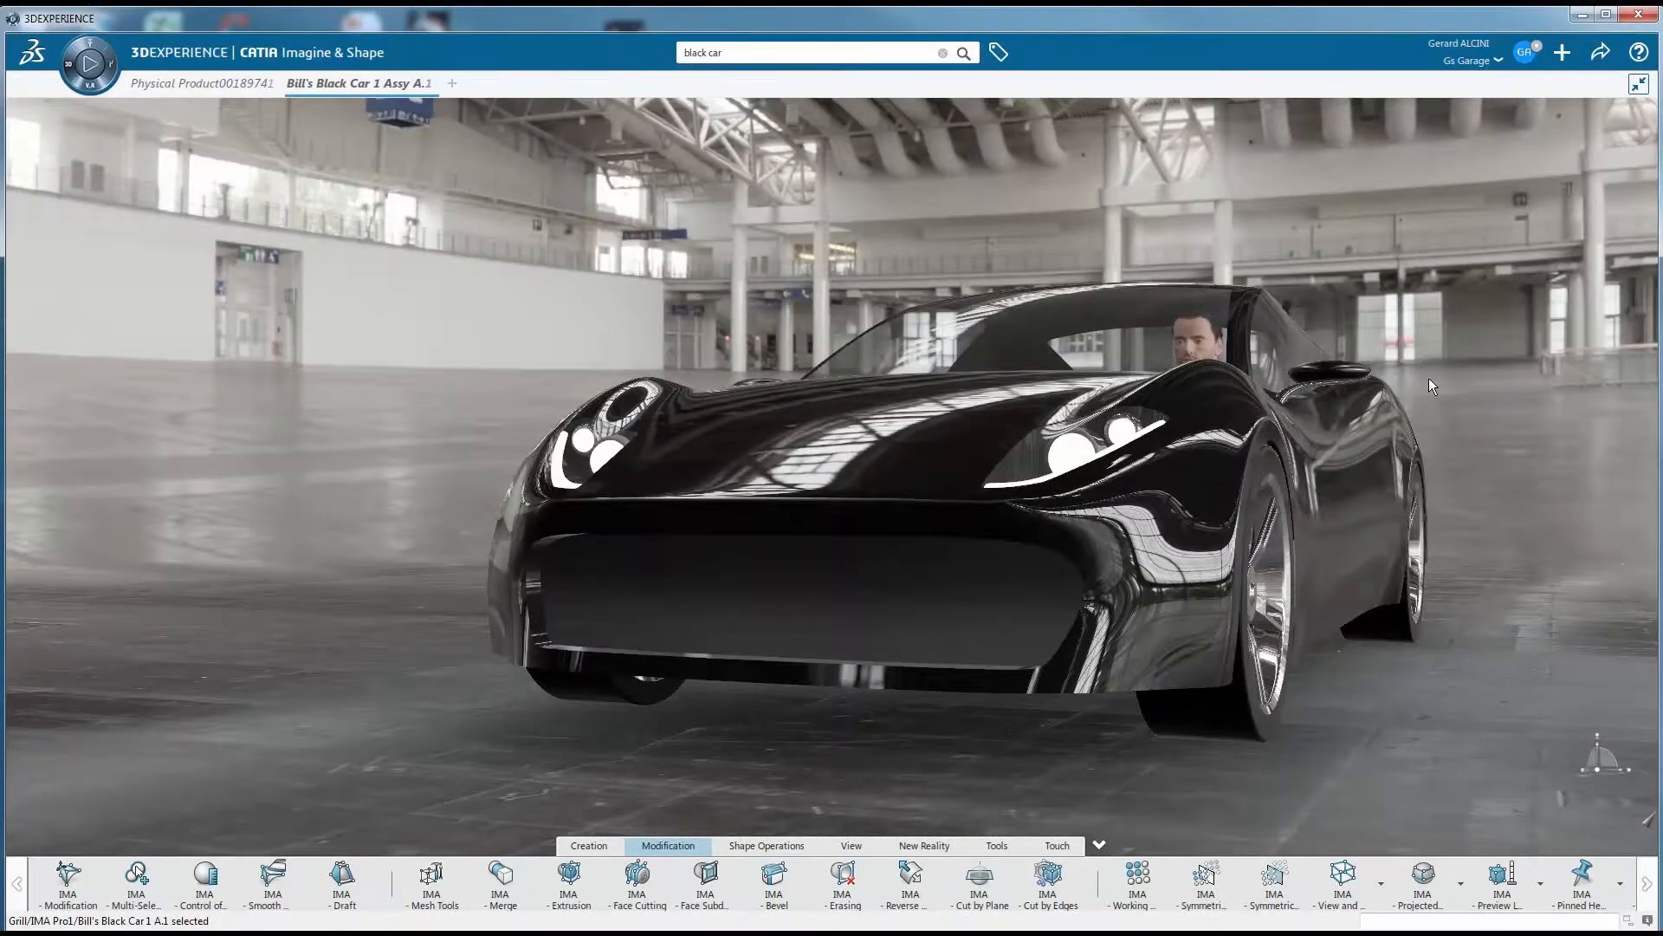
middle_drag(1429, 386, 1171, 420)
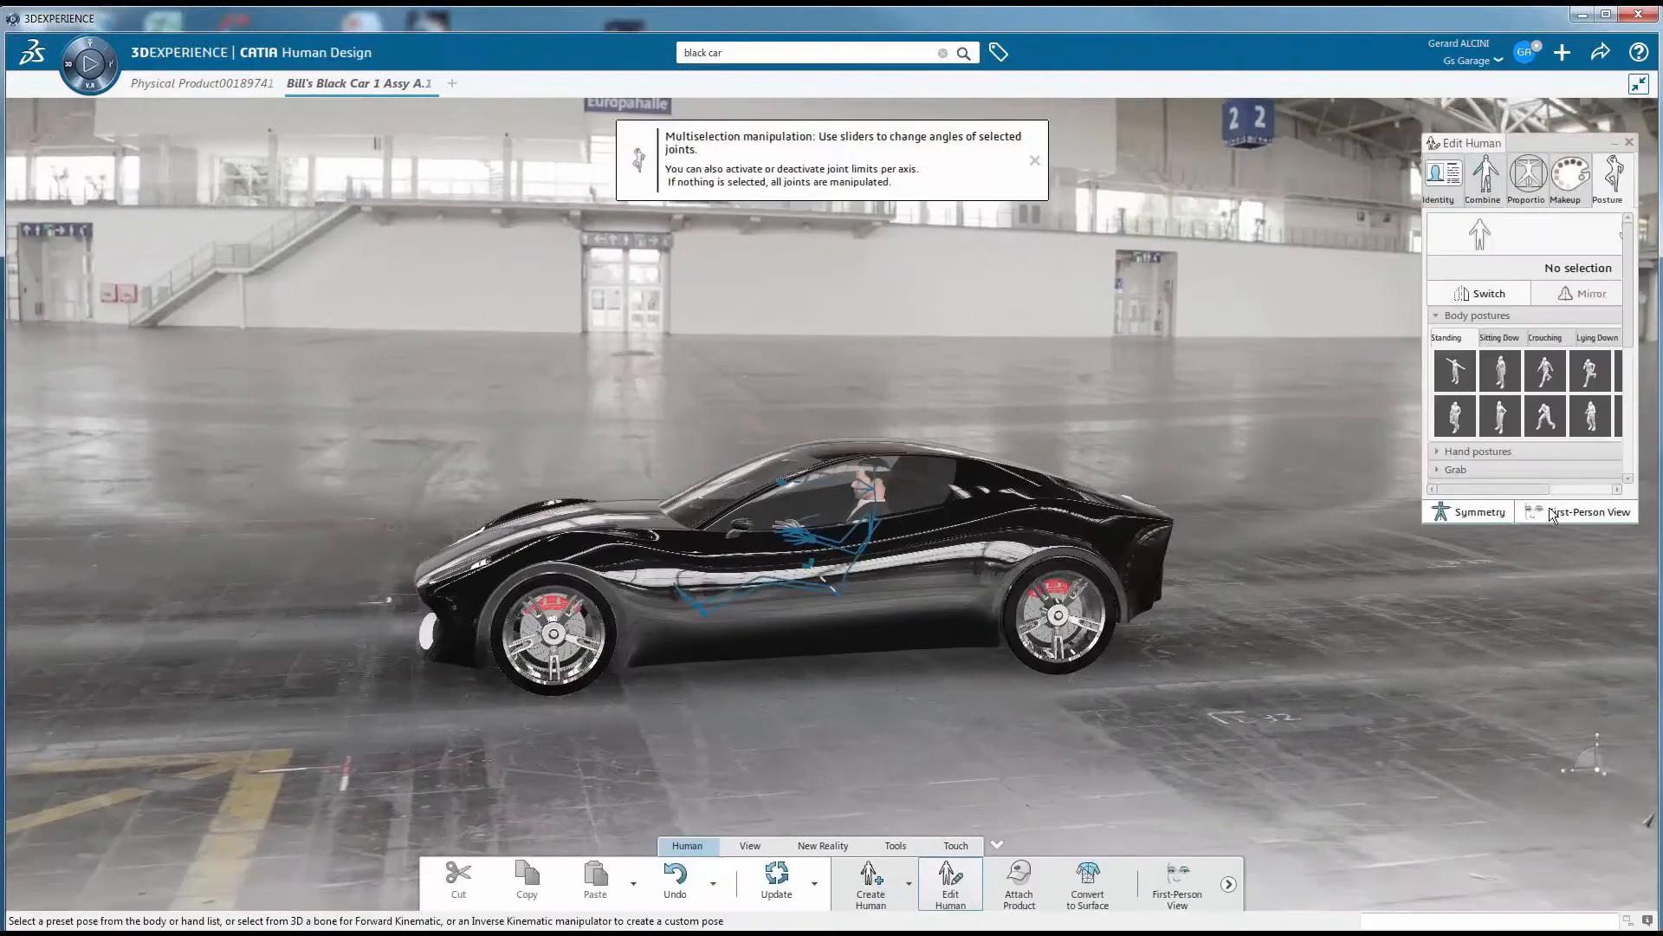
Switch to the driver's first-person view and move the look-at target to check visibility over the hood
click(1552, 512)
drag(1470, 524, 1470, 667)
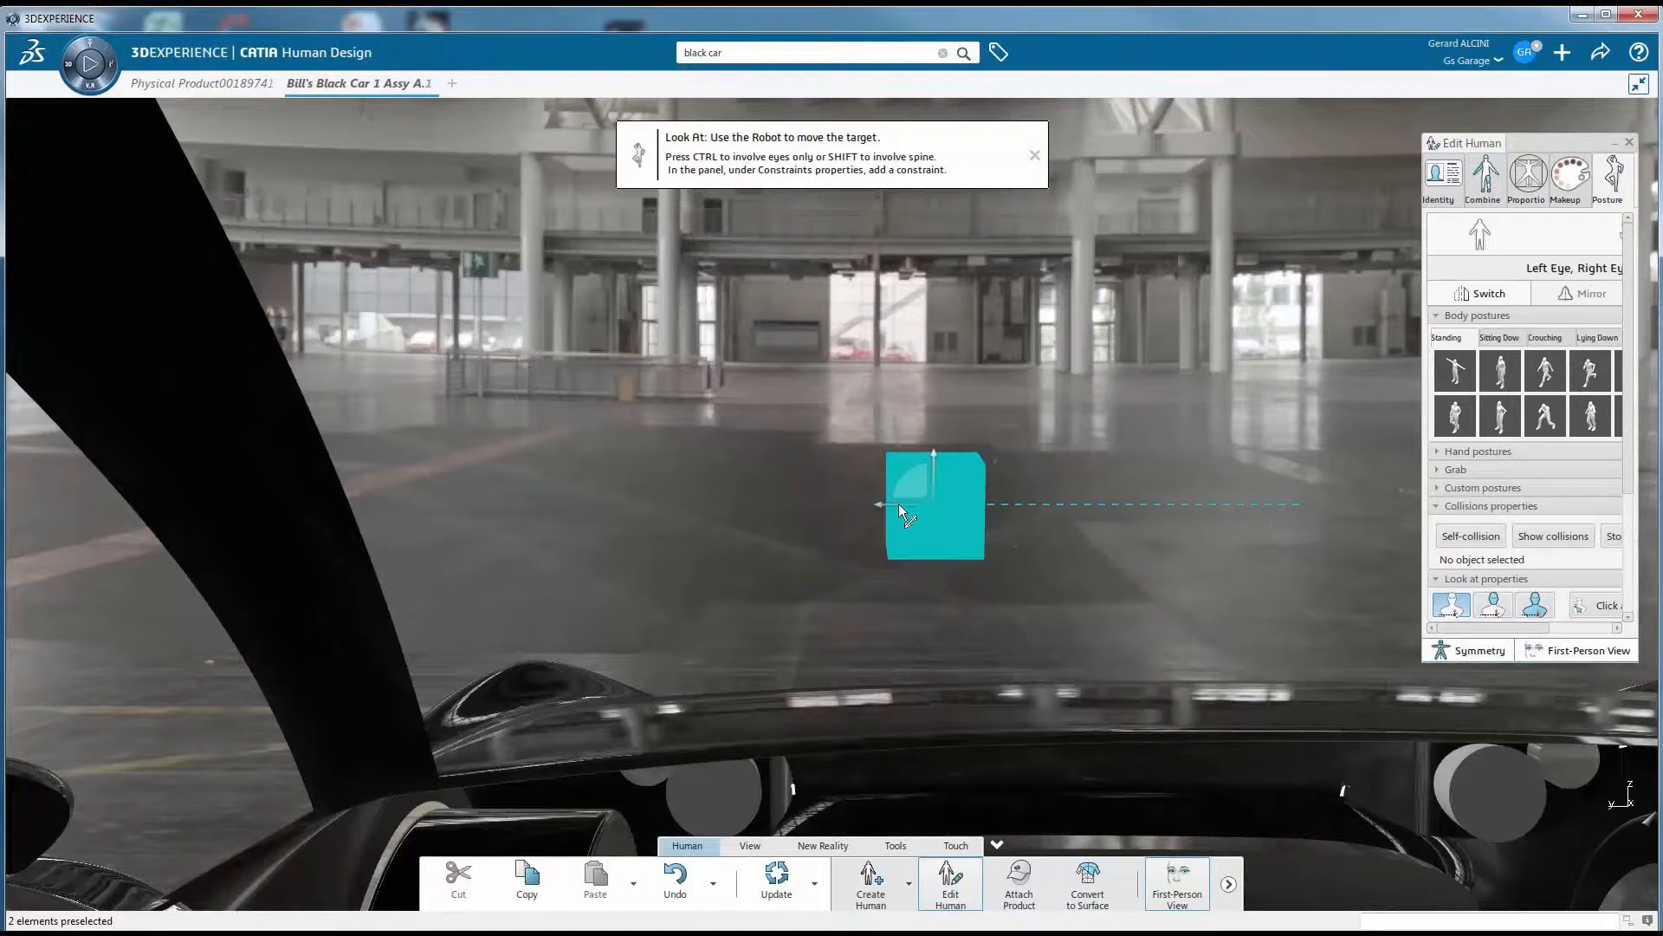
drag(898, 503, 1481, 654)
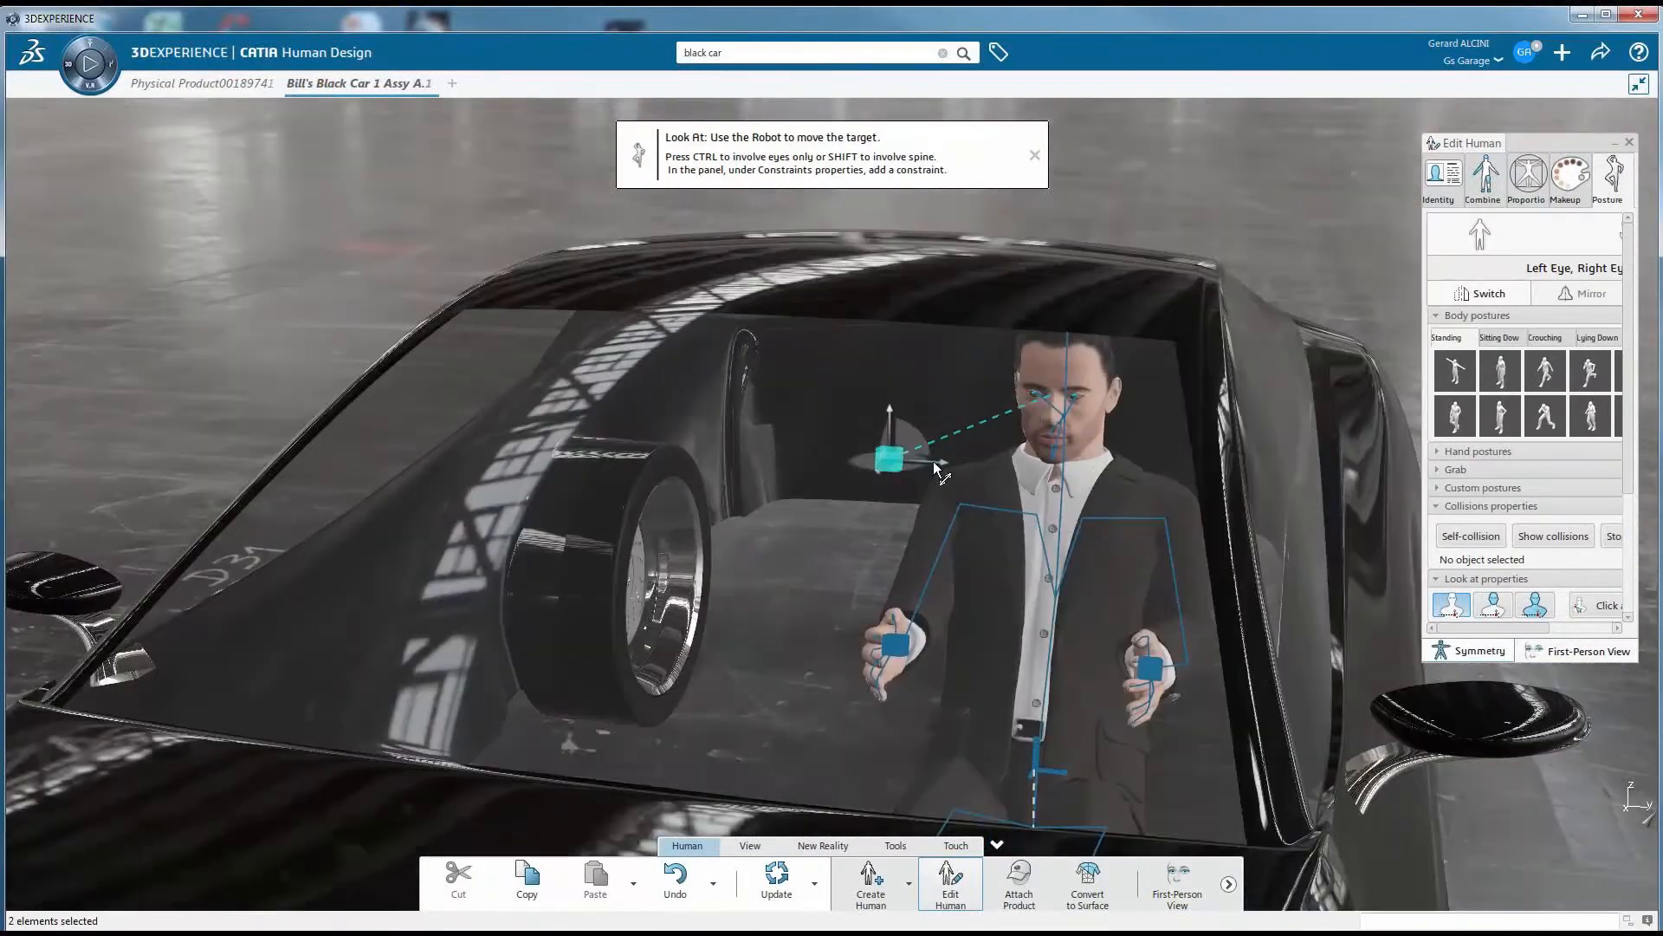
Shift the driver's look-at target sideways with the eyes only, and repeat it with the neck and head involved
drag(832, 479, 1257, 510)
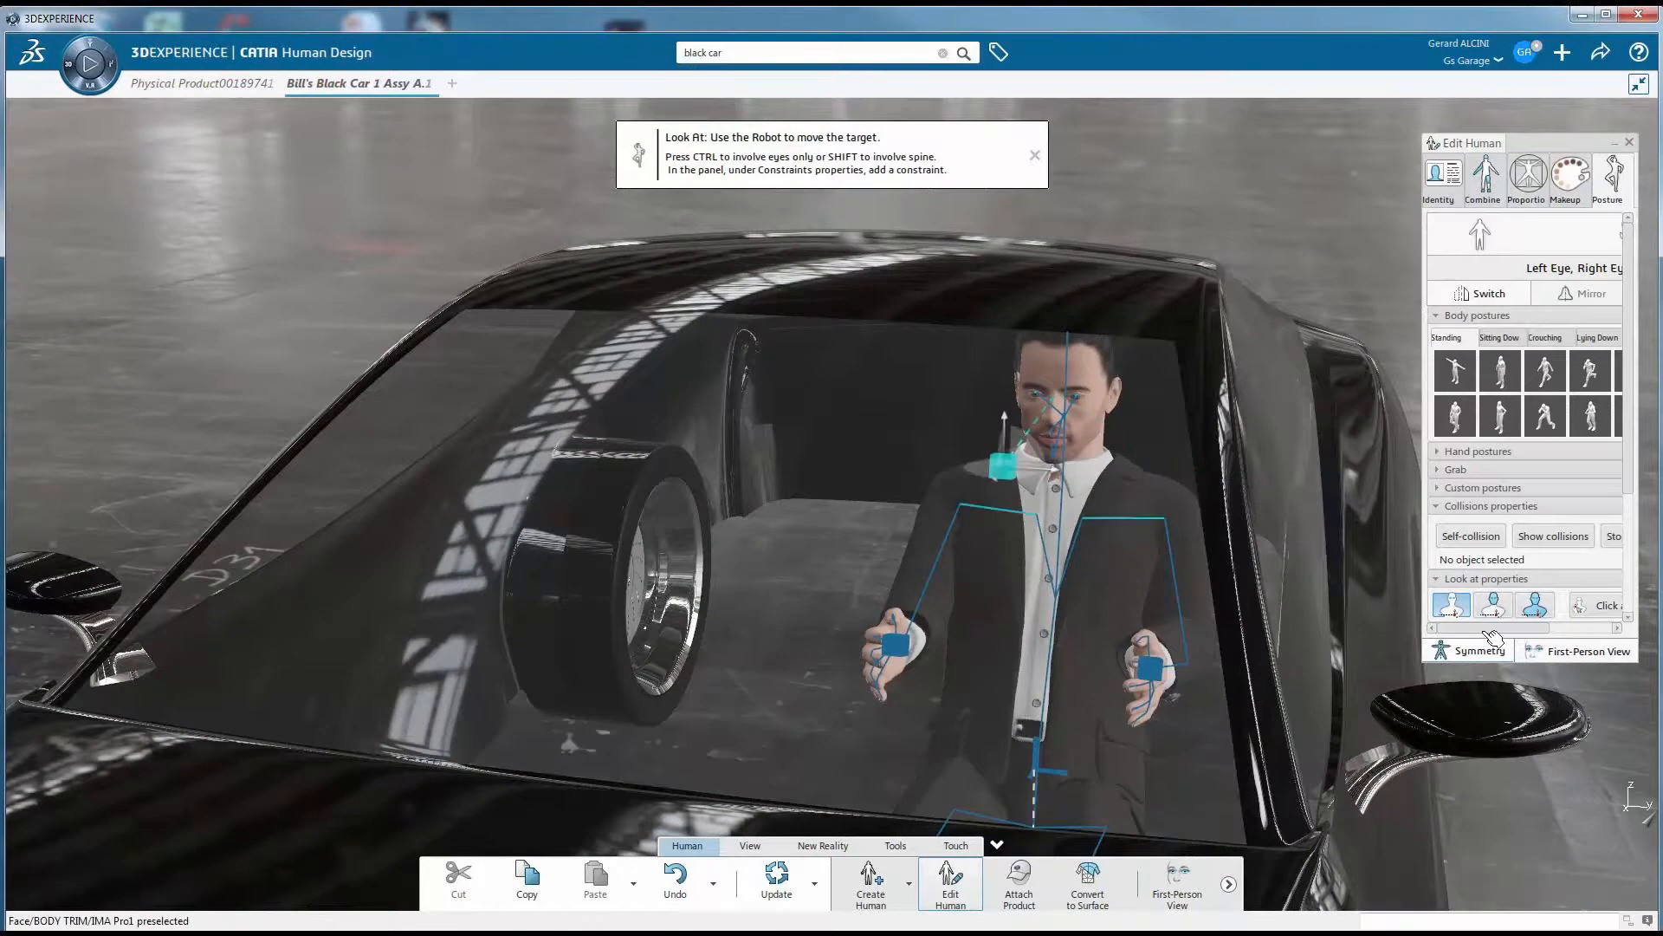
click(1493, 606)
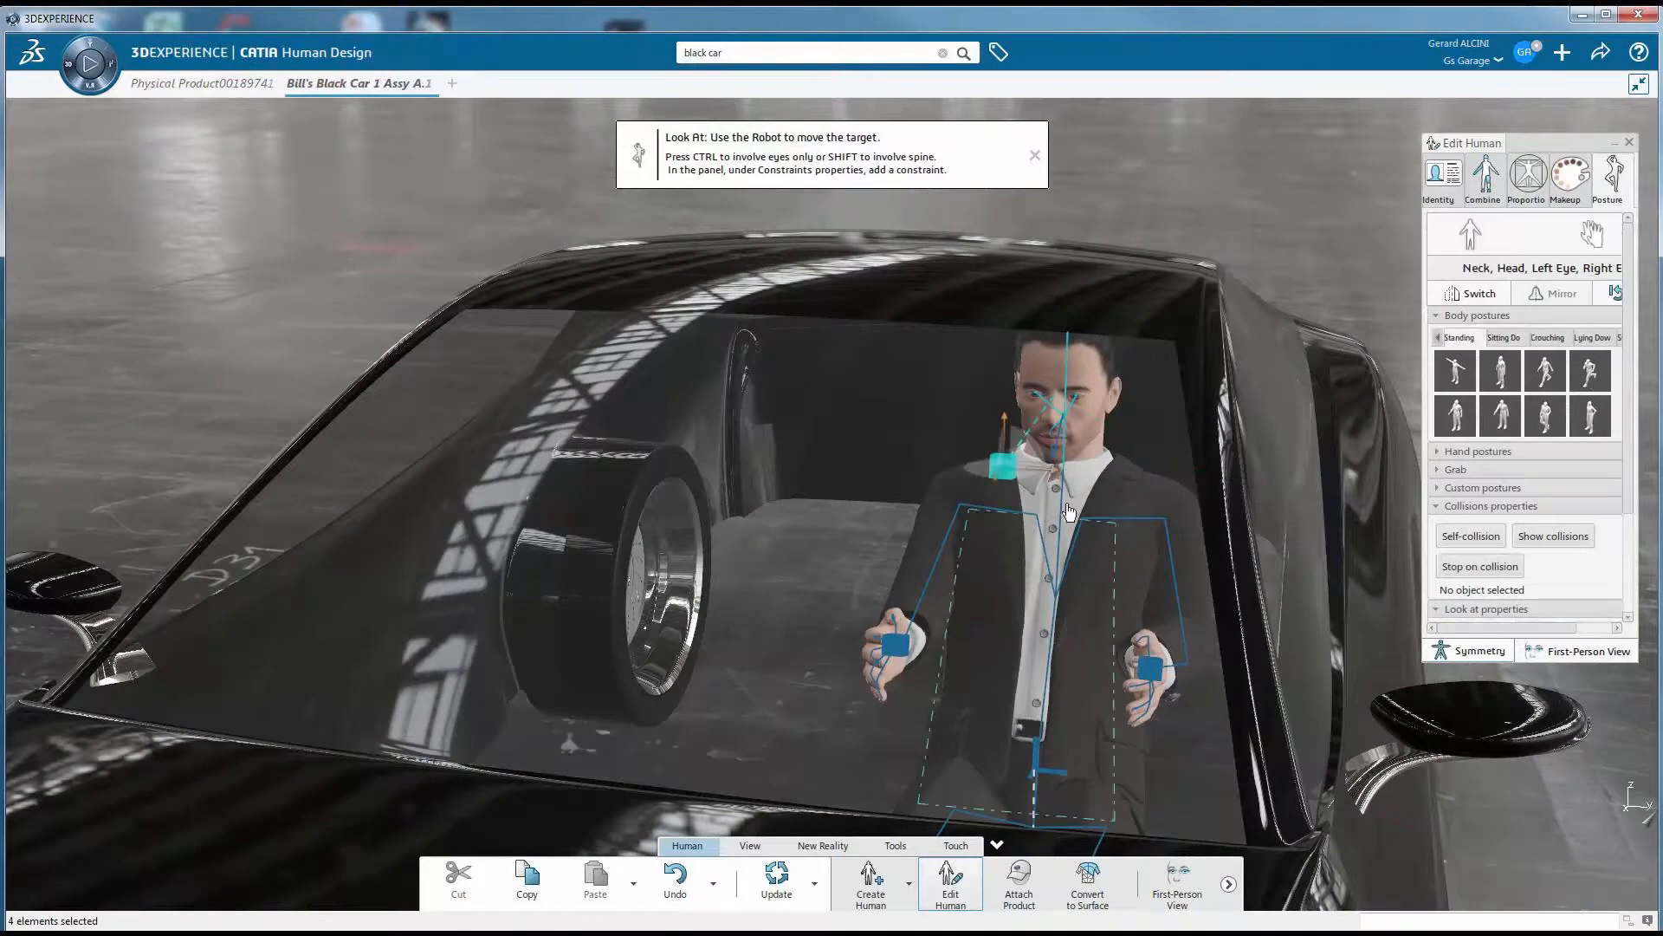
drag(1047, 467, 1097, 497)
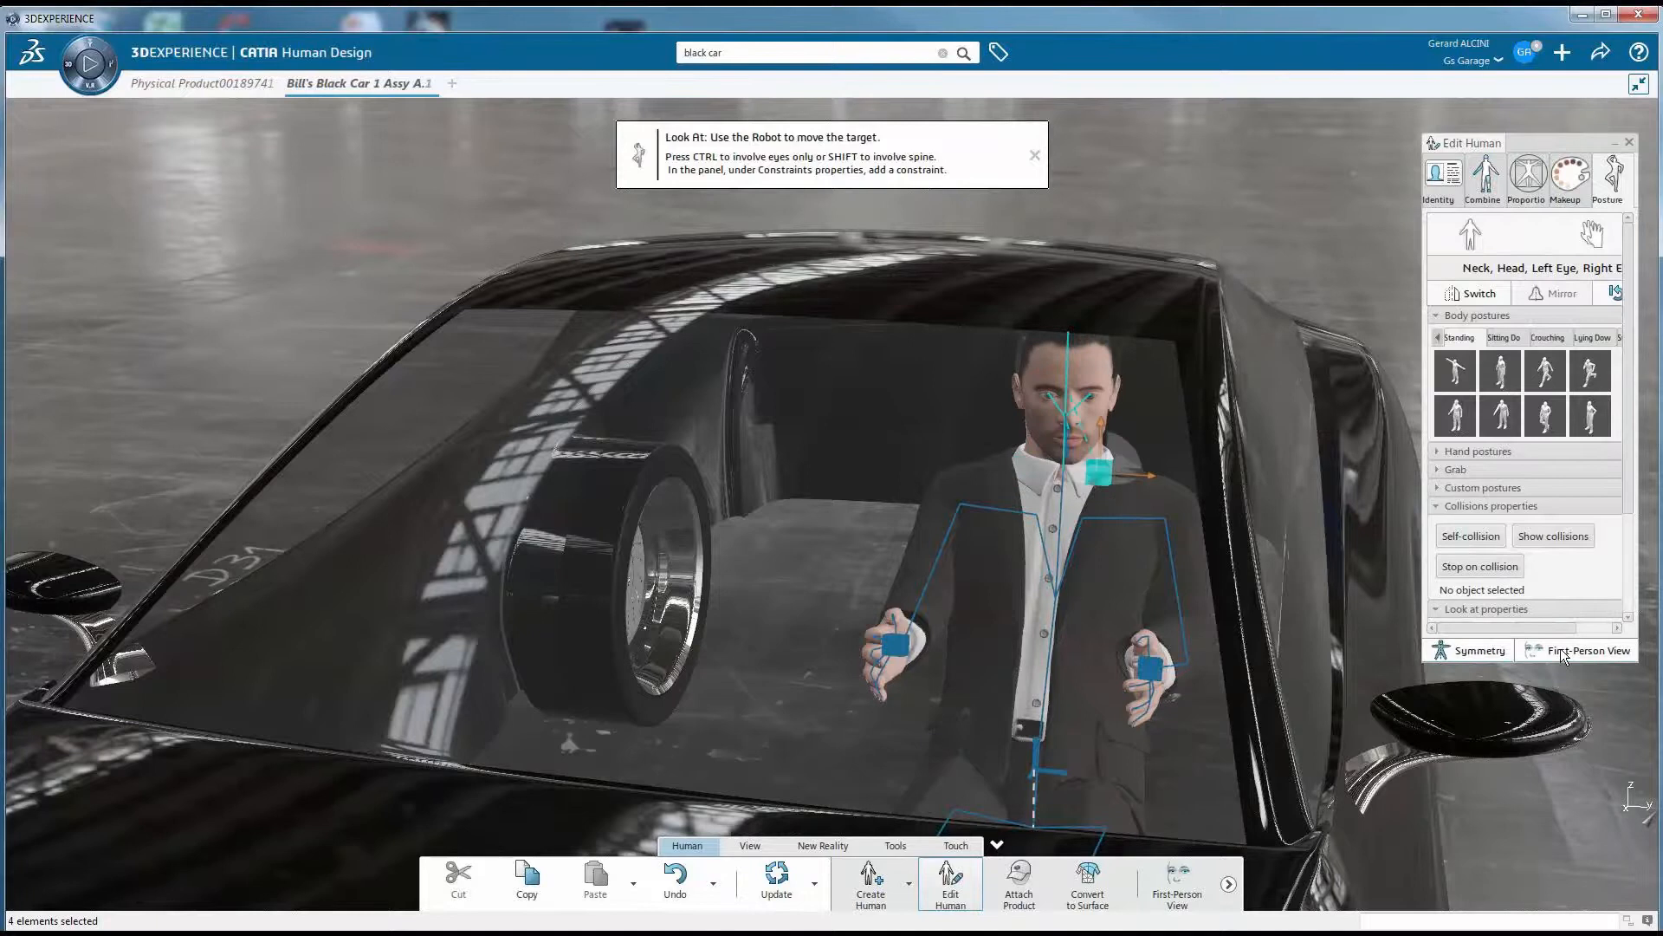
Switch to the driver's first-person view, shift the look-at target sideways across the windshield, and leave that view
click(1565, 652)
drag(1021, 530, 728, 519)
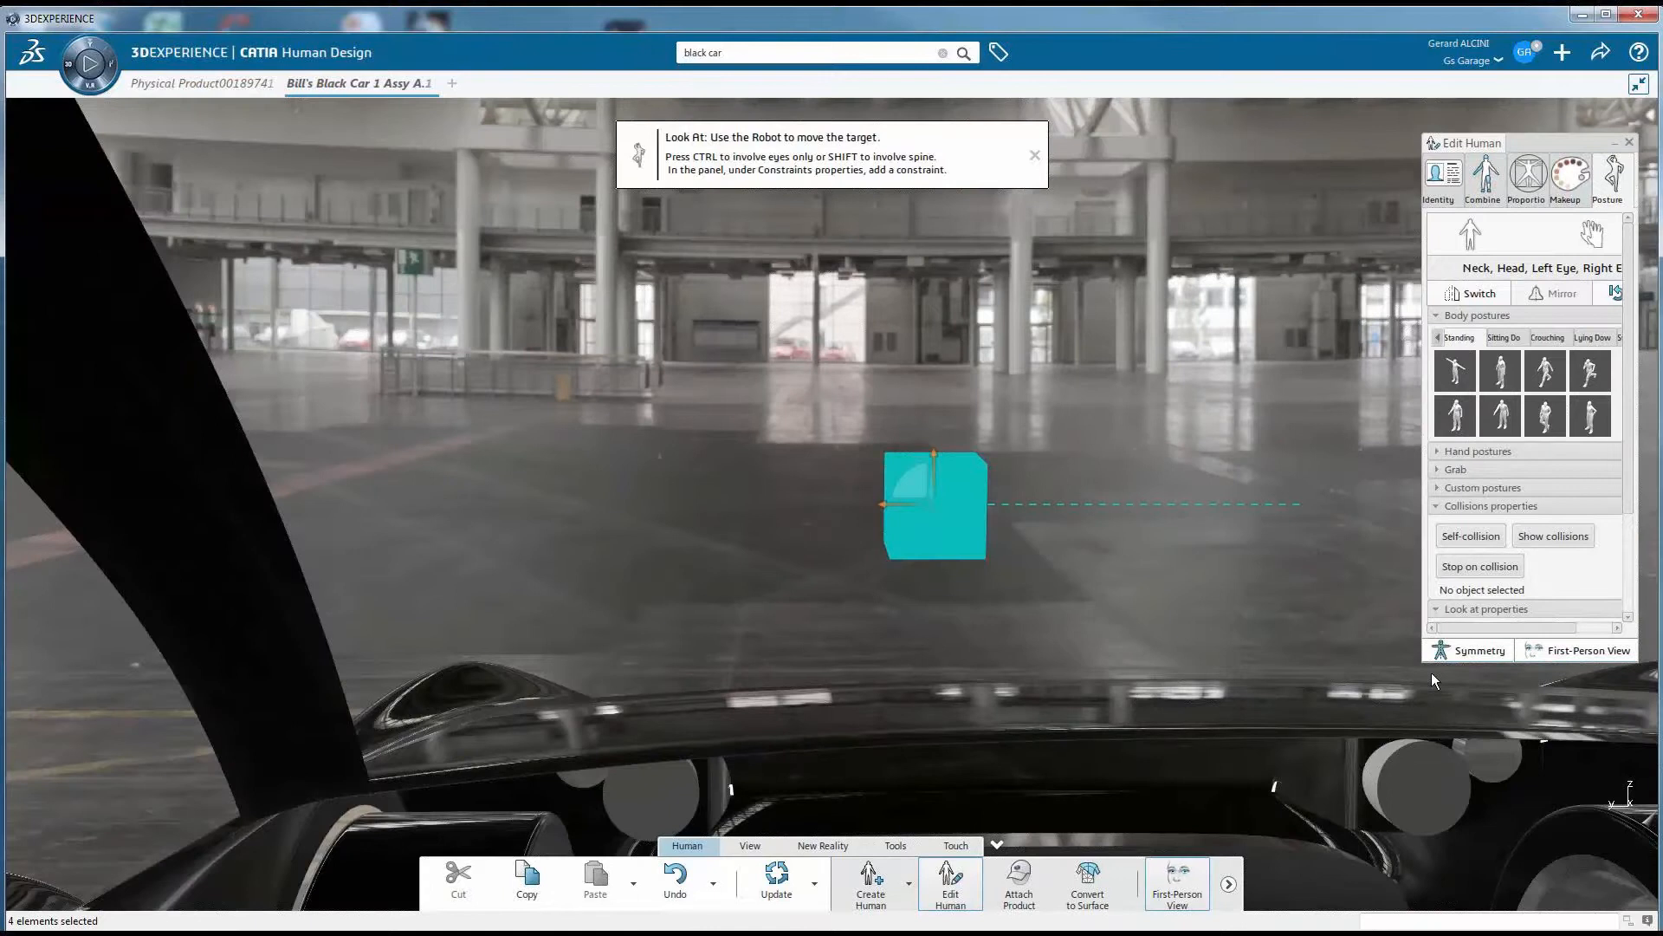
click(1151, 882)
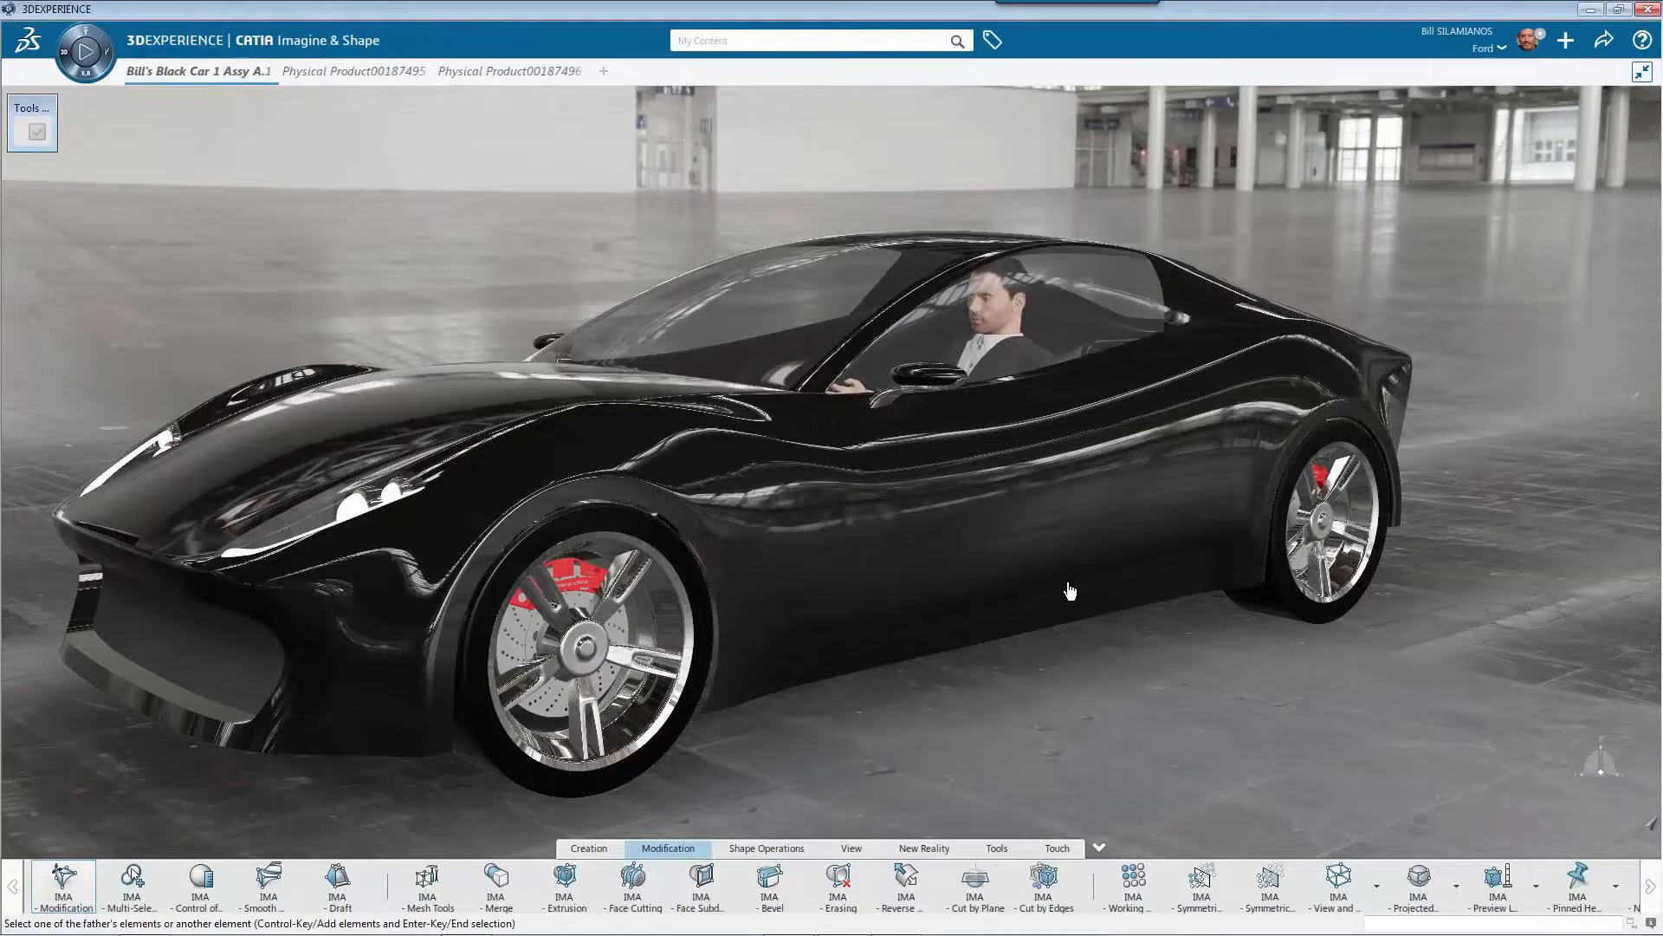
Open the car body's subdivision surface for modification and select the face ranges around the front and rear wheel arches
click(1070, 590)
click(442, 732)
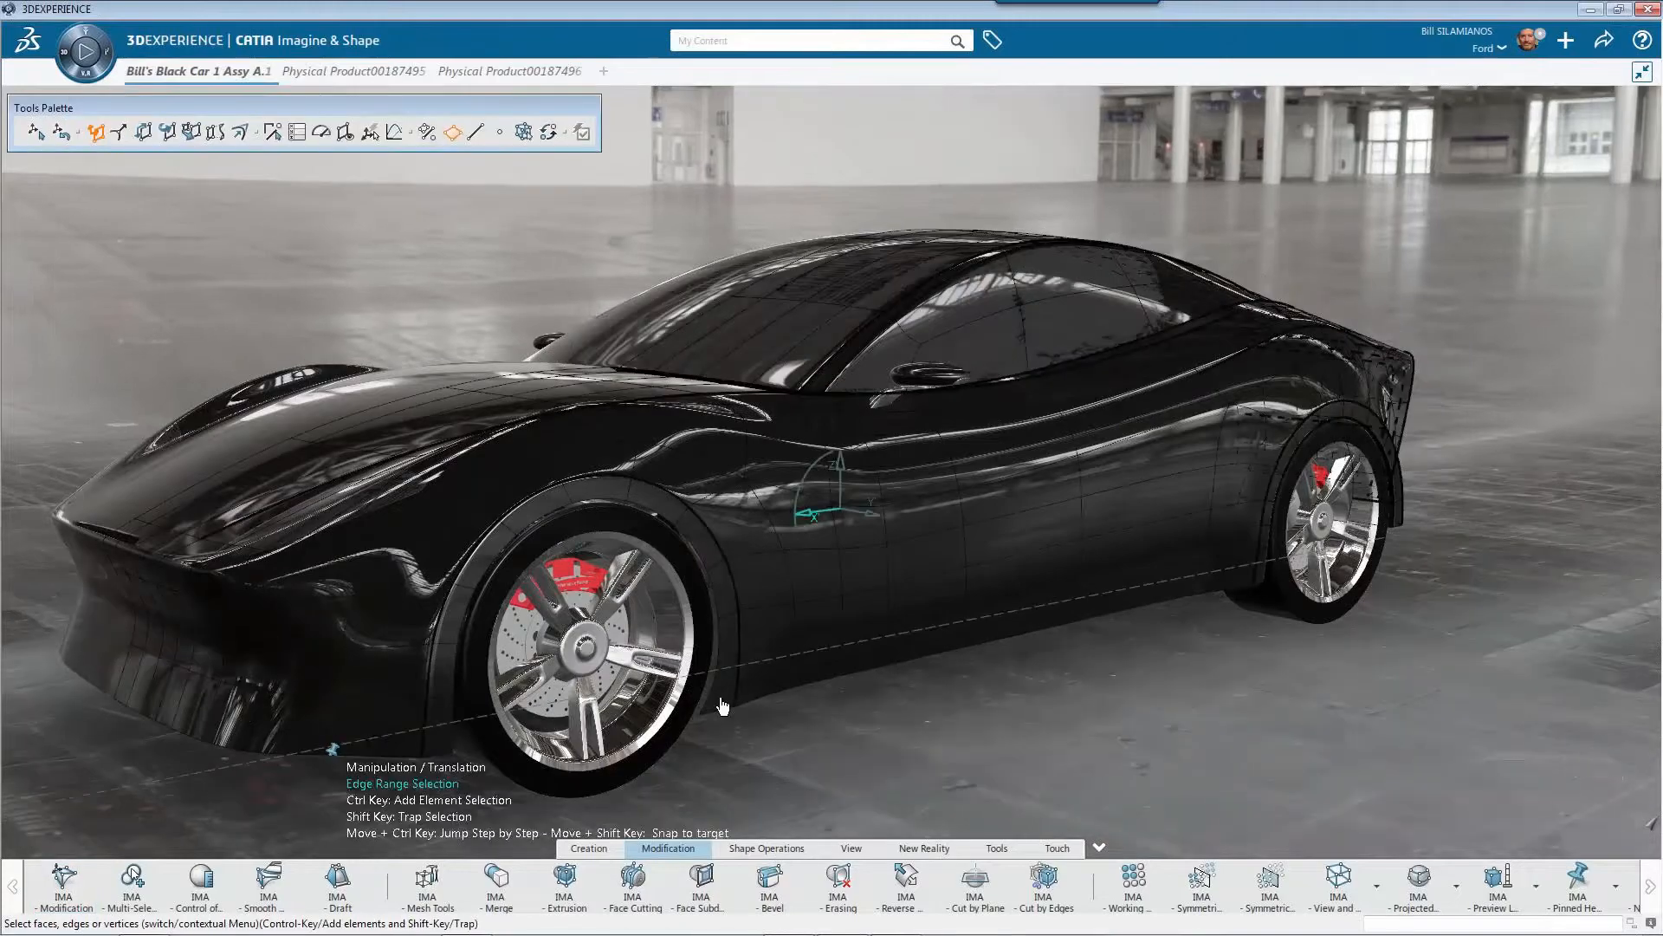
ctrl+click(724, 704)
ctrl+click(1268, 567)
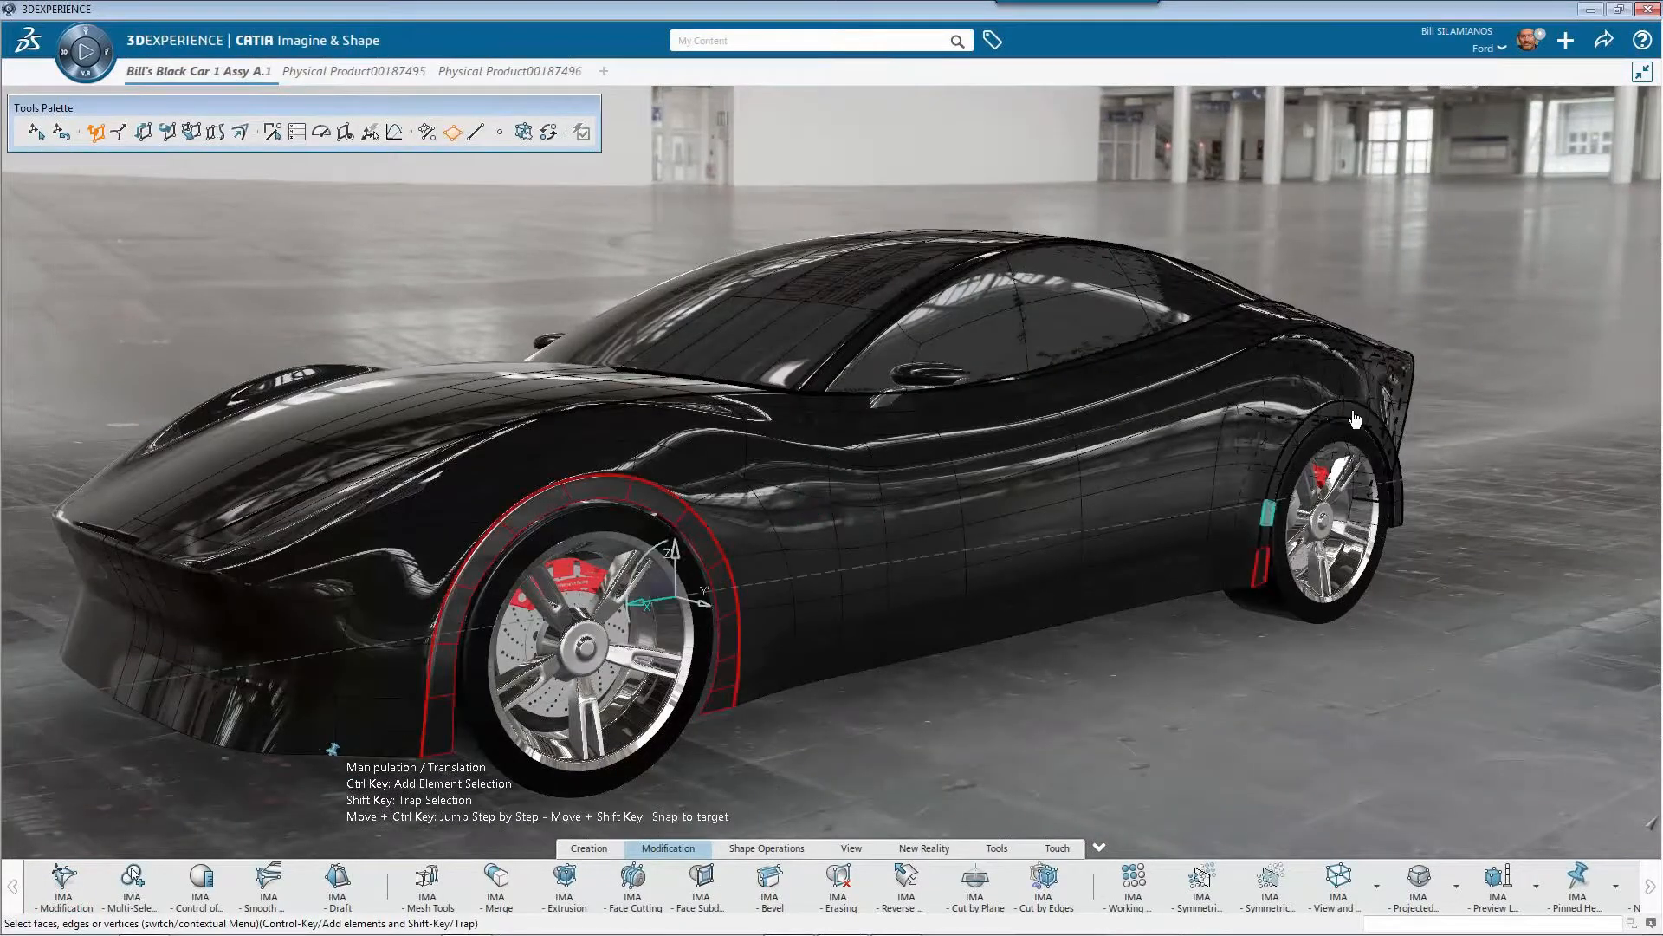
ctrl+click(1398, 523)
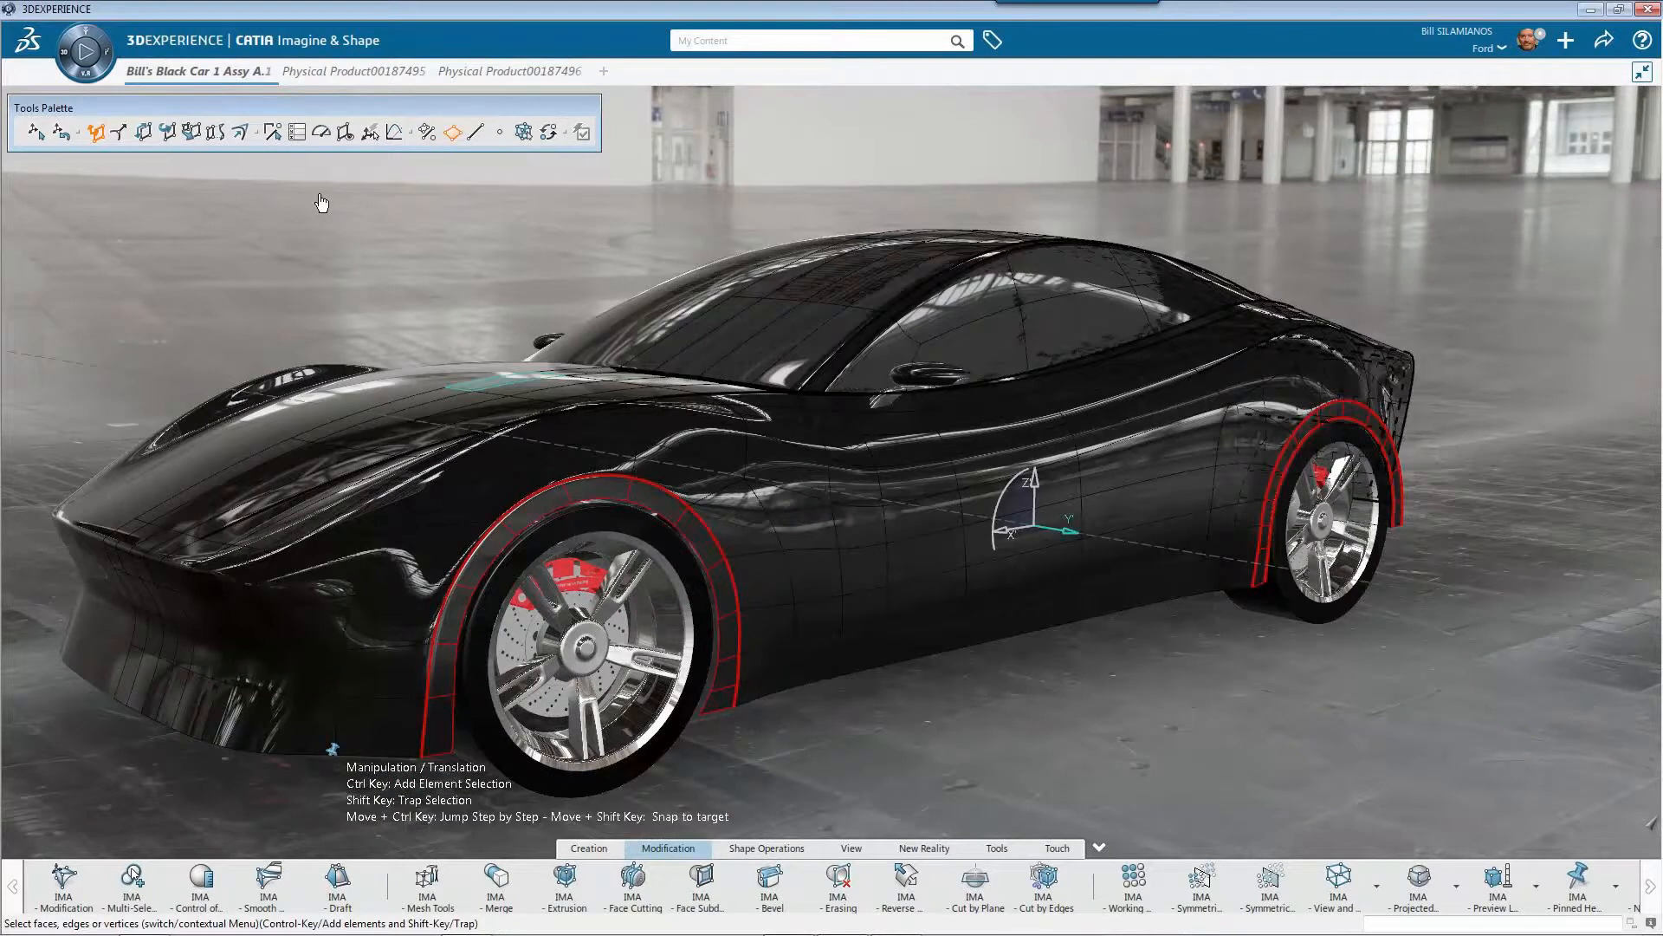
Translate the selected wheel-arch faces outward along Y by about 116 mm to flare the fenders
mouse_move(1508, 622)
mouse_down()
mouse_move(1545, 629)
mouse_move(1492, 622)
mouse_move(1537, 635)
mouse_up()
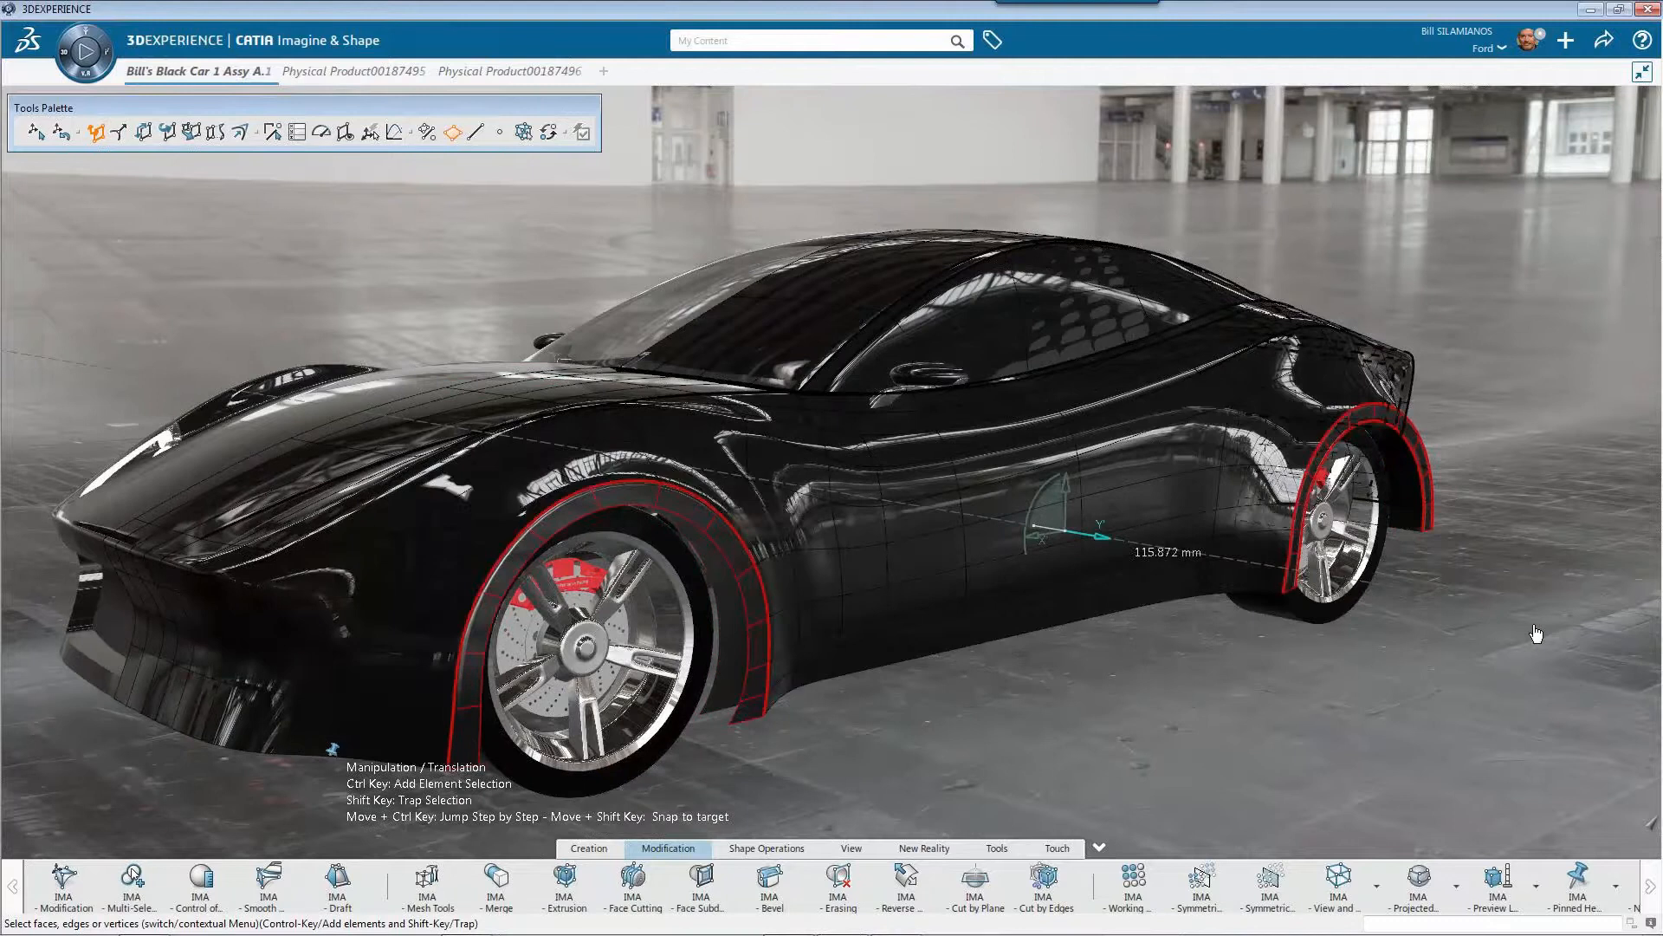
middle_drag(1537, 633, 1064, 651)
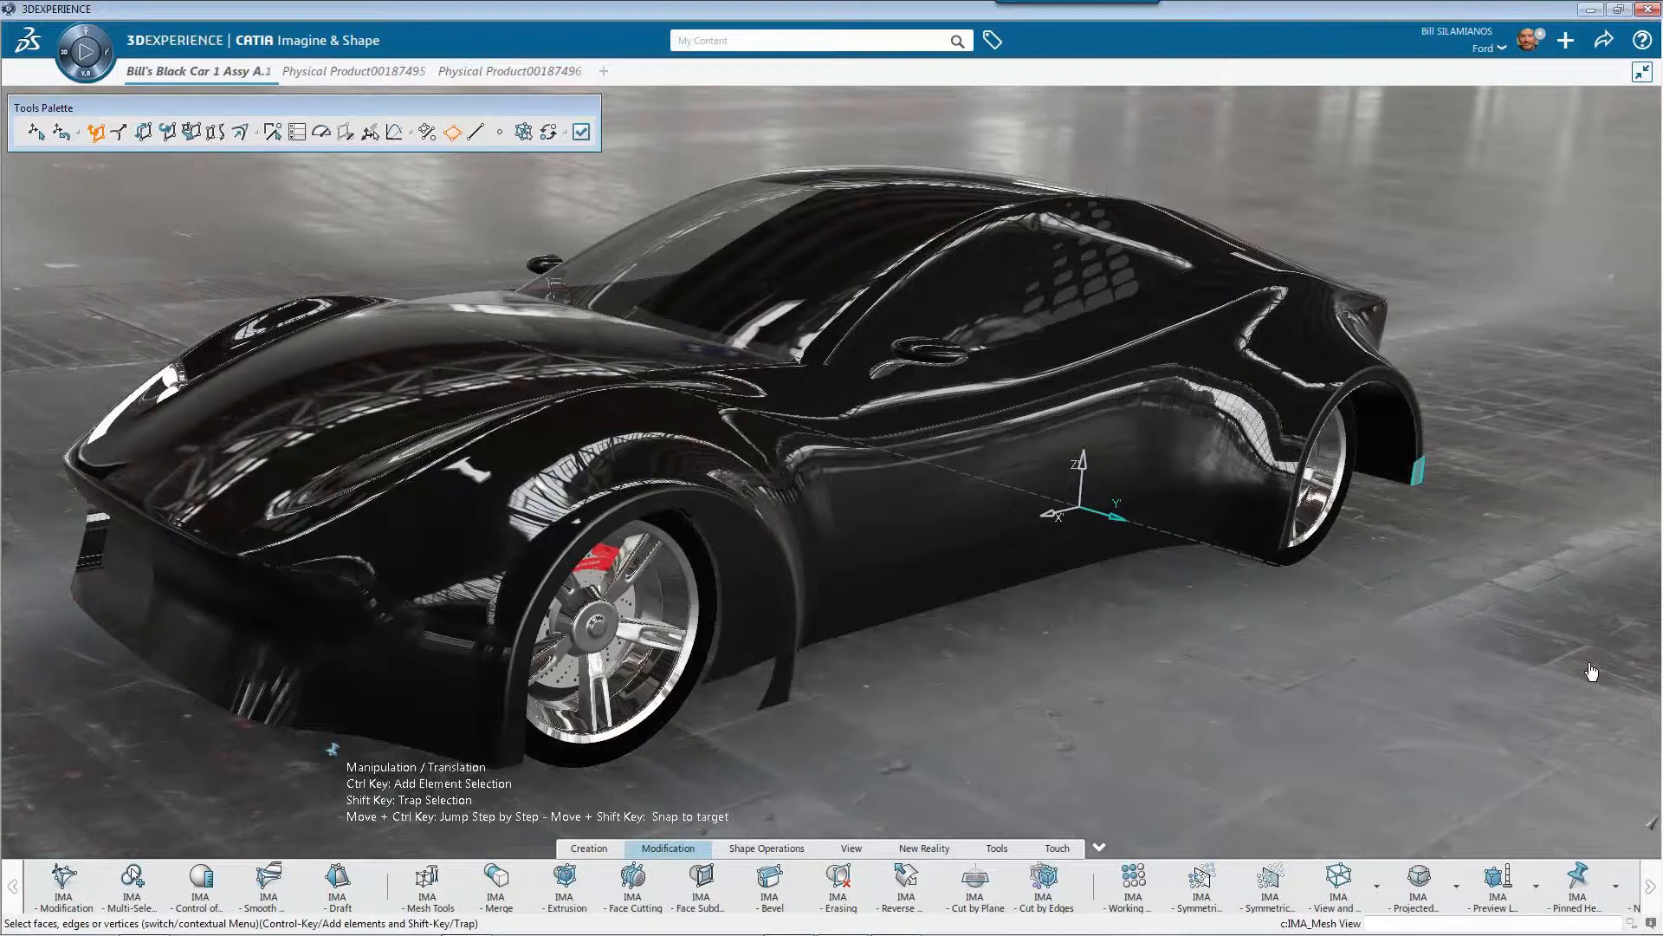
mouse_move(1596, 673)
mouse_down()
mouse_move(1550, 663)
mouse_move(1573, 677)
mouse_up()
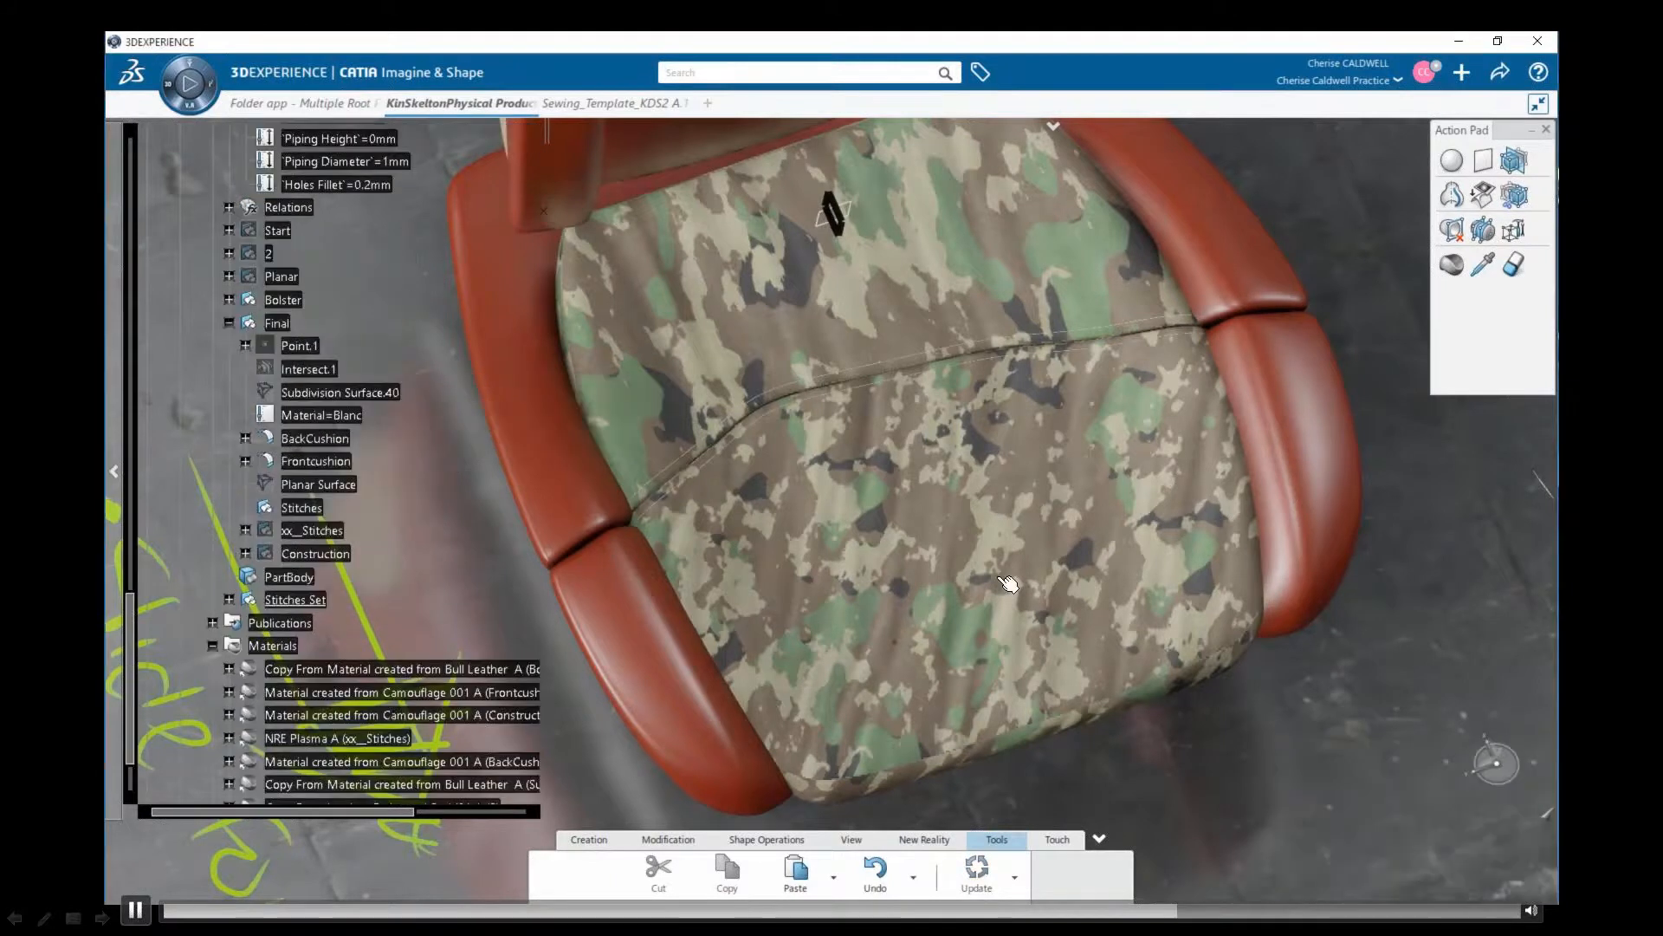
Inspect the simple stitching along the seat cushion seam and move the seam's subdivision surface mesh toward the front of the seat
scroll(1008, 584, up, 5)
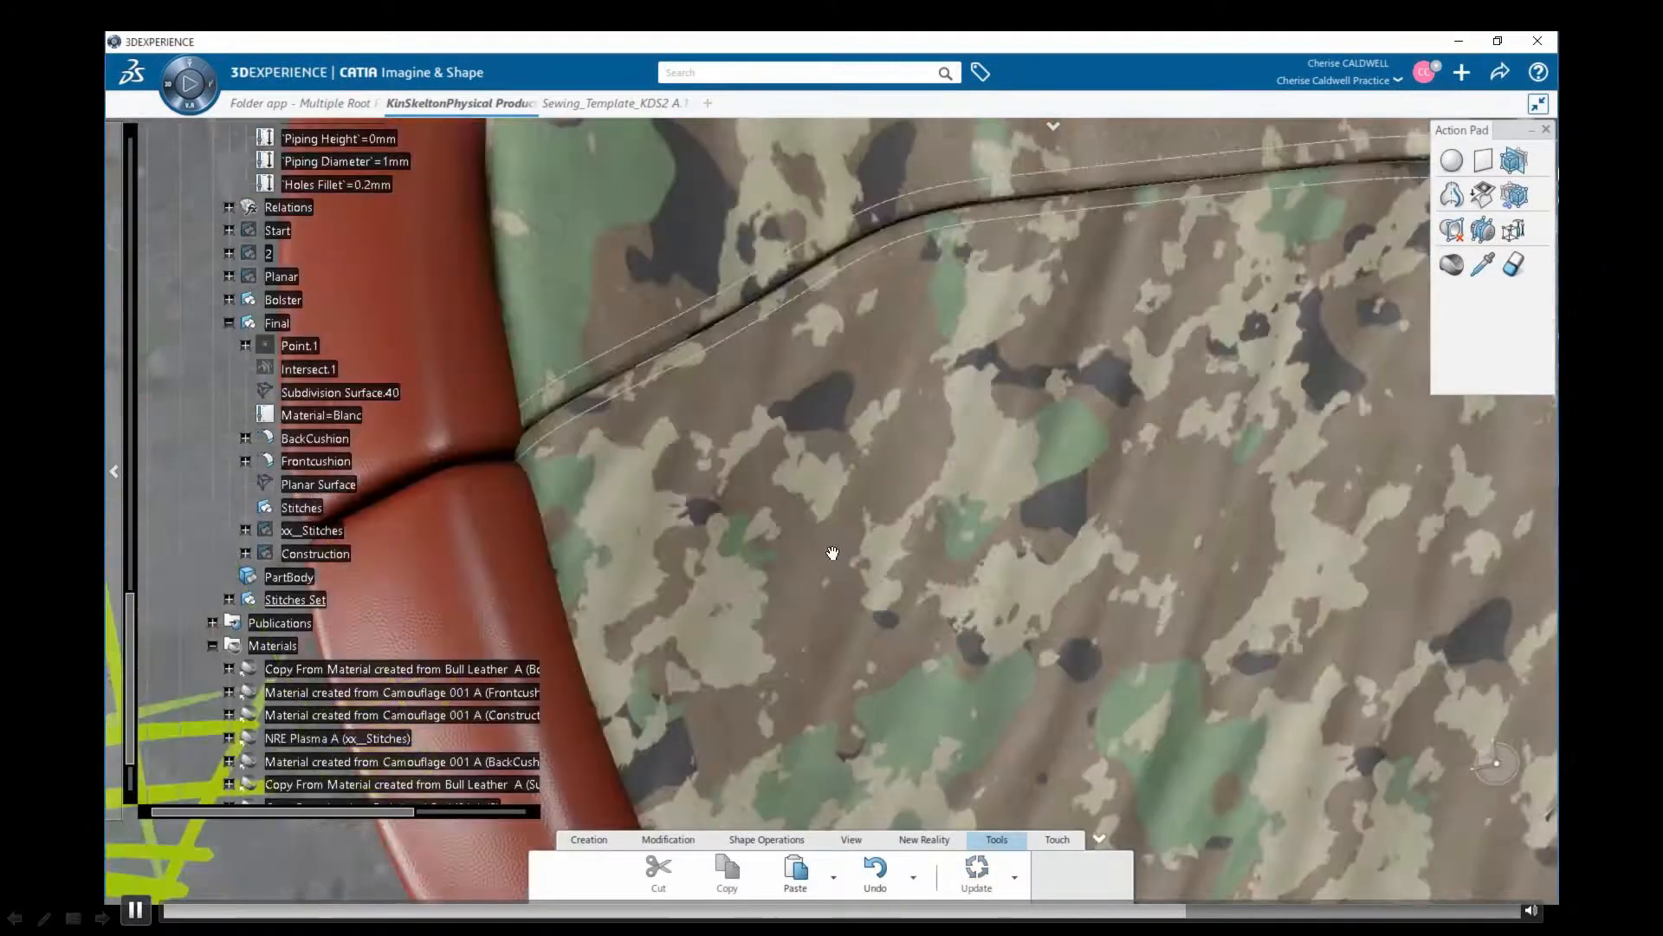
middle_drag(833, 553, 743, 424)
scroll(345, 414, up, 5)
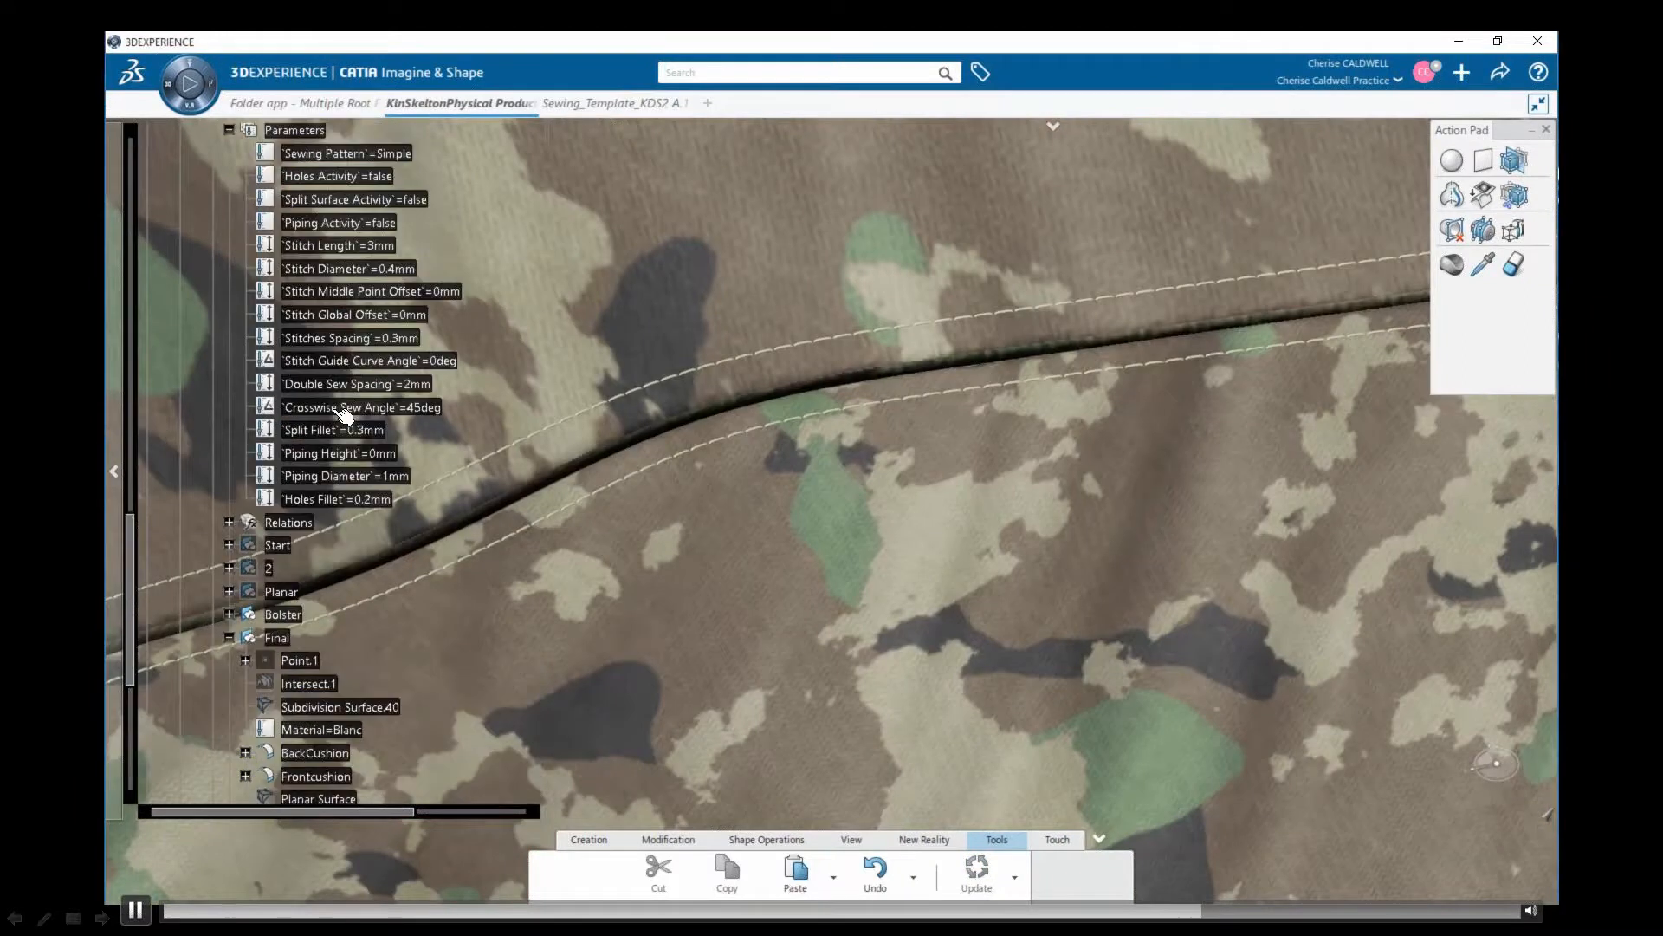
scroll(344, 414, up, 1)
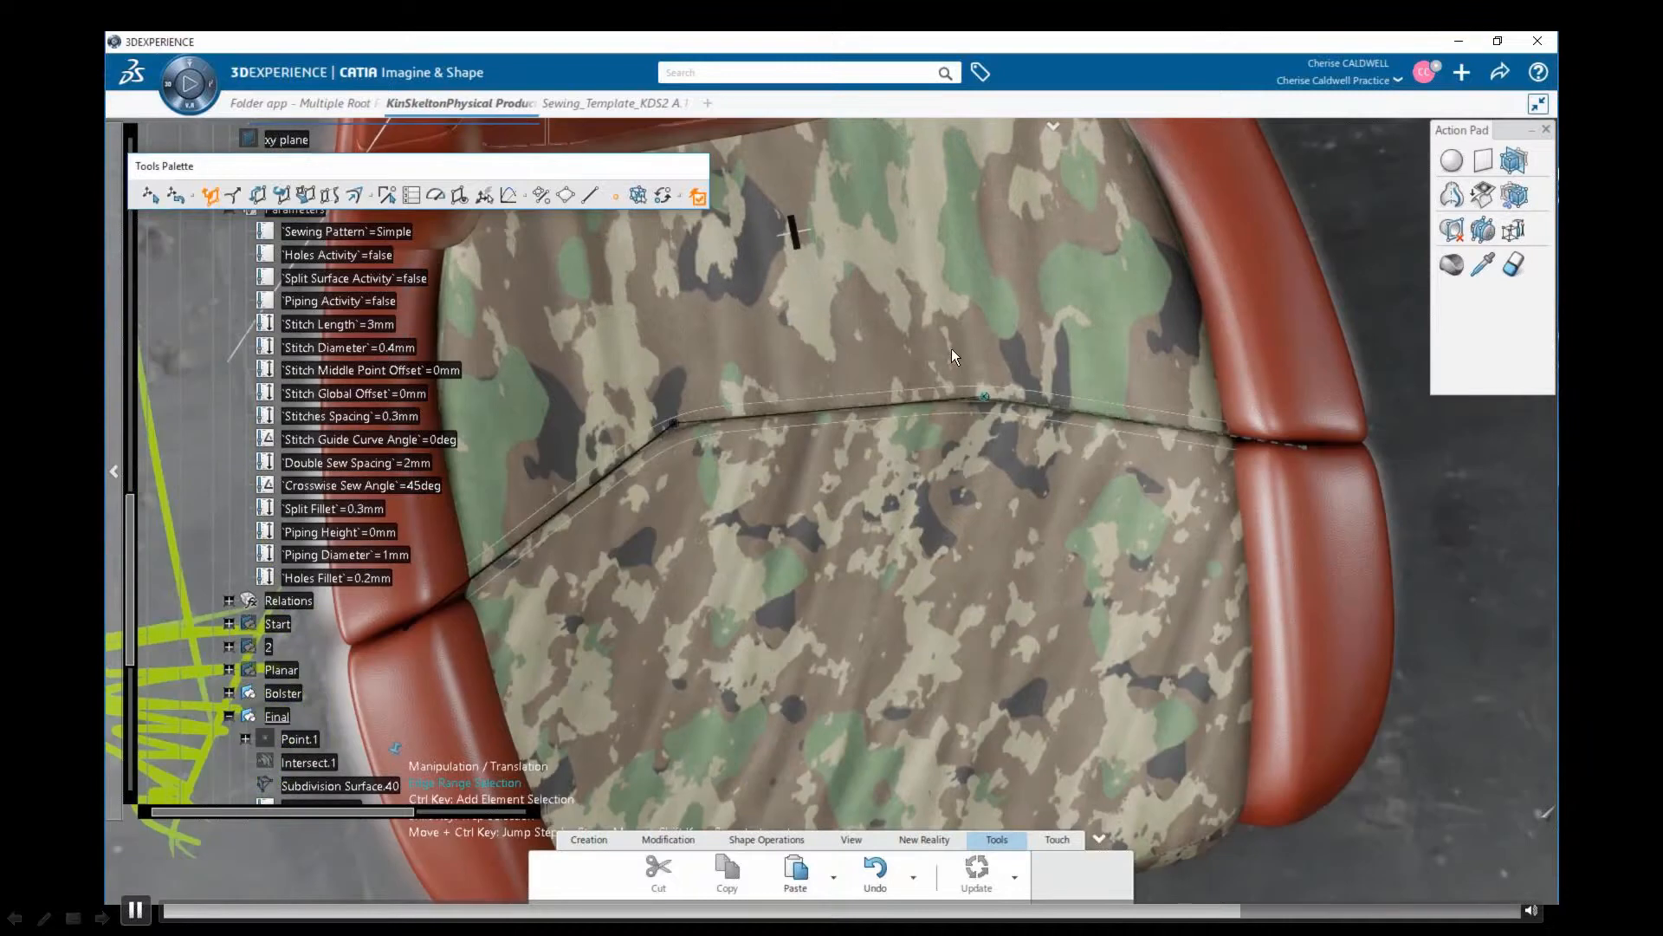
drag(984, 397, 975, 457)
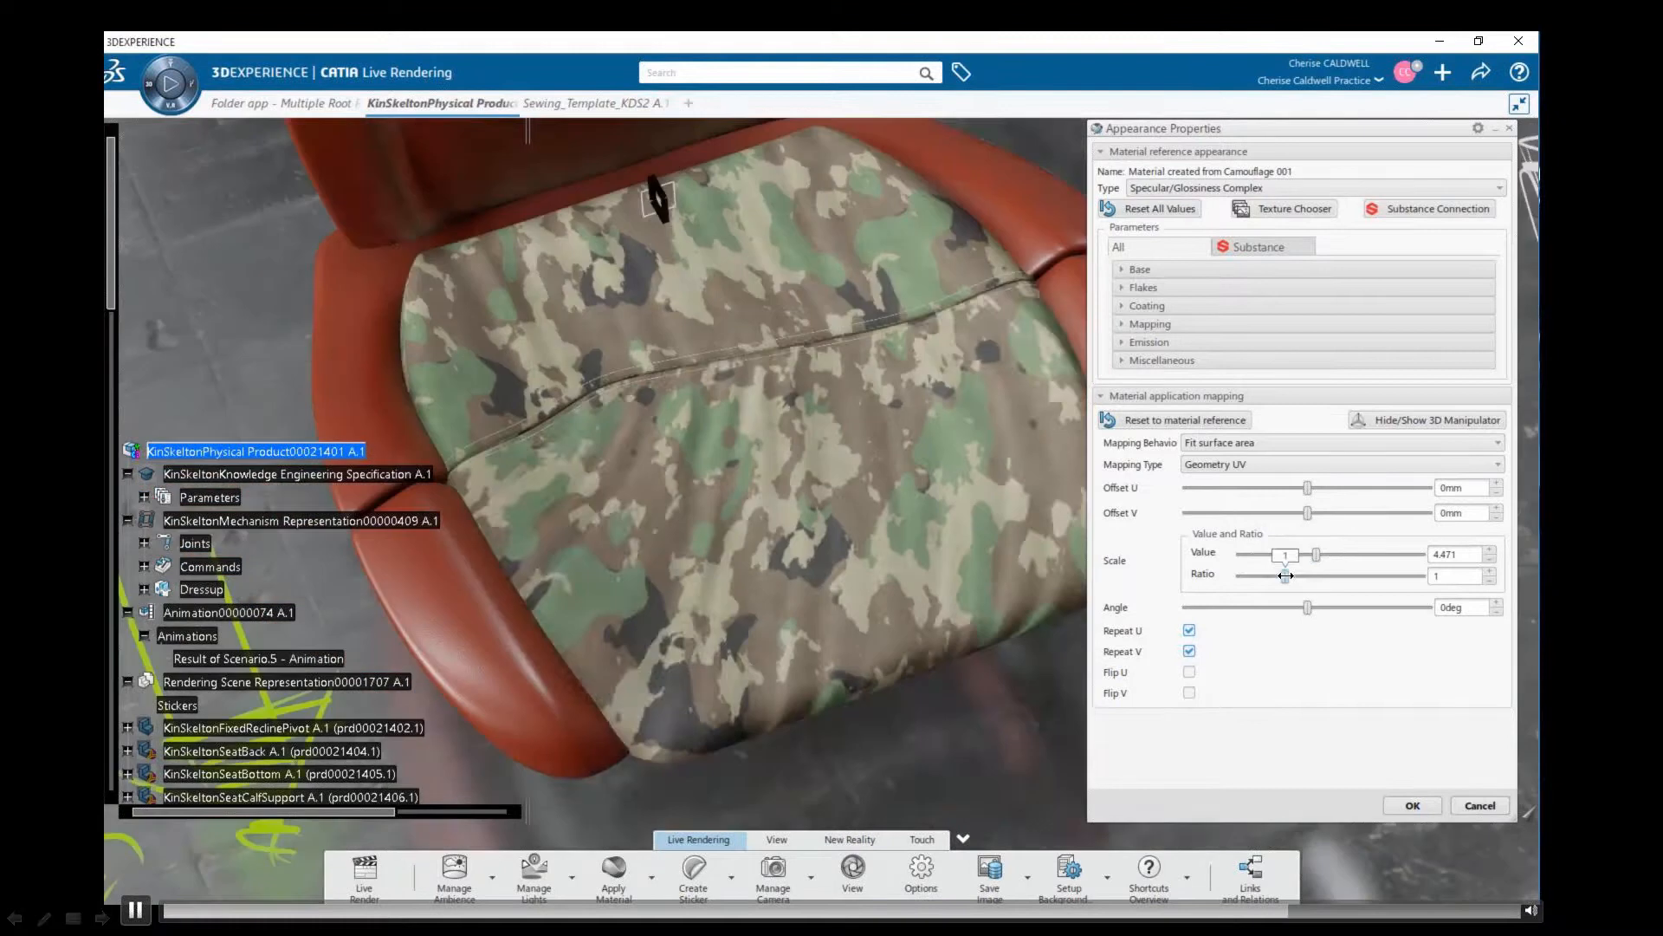
Set the camouflage material's mapping scale ratio to about 0.716 and raise its Substance creases close to 1
drag(1285, 575, 1266, 578)
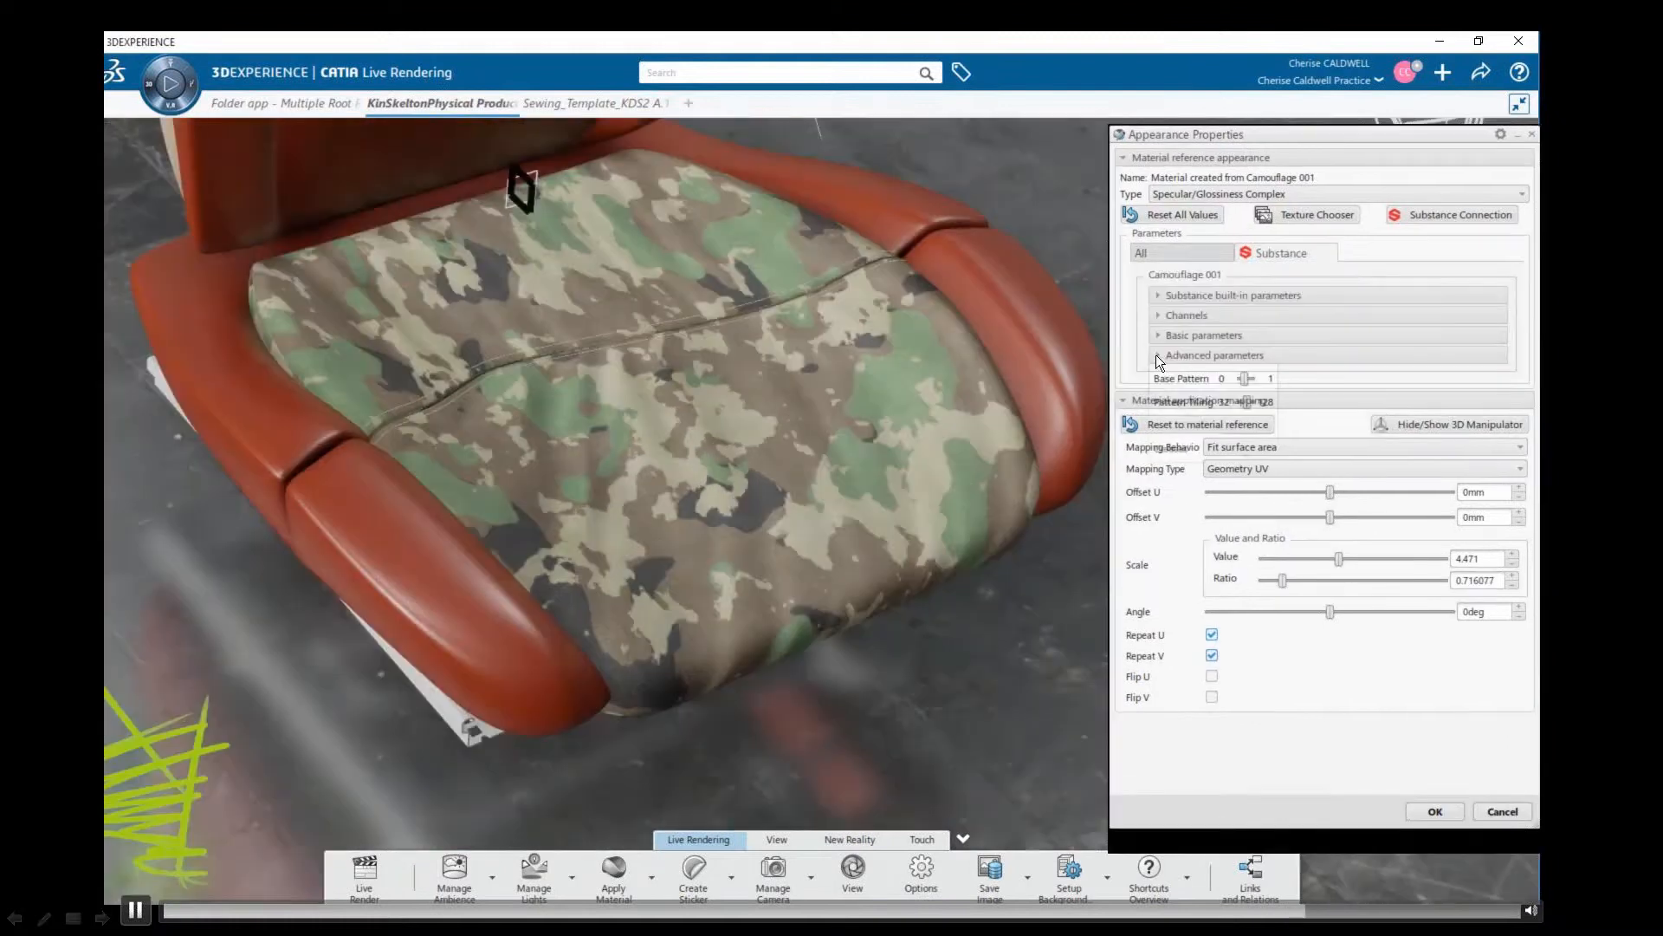
click(1157, 356)
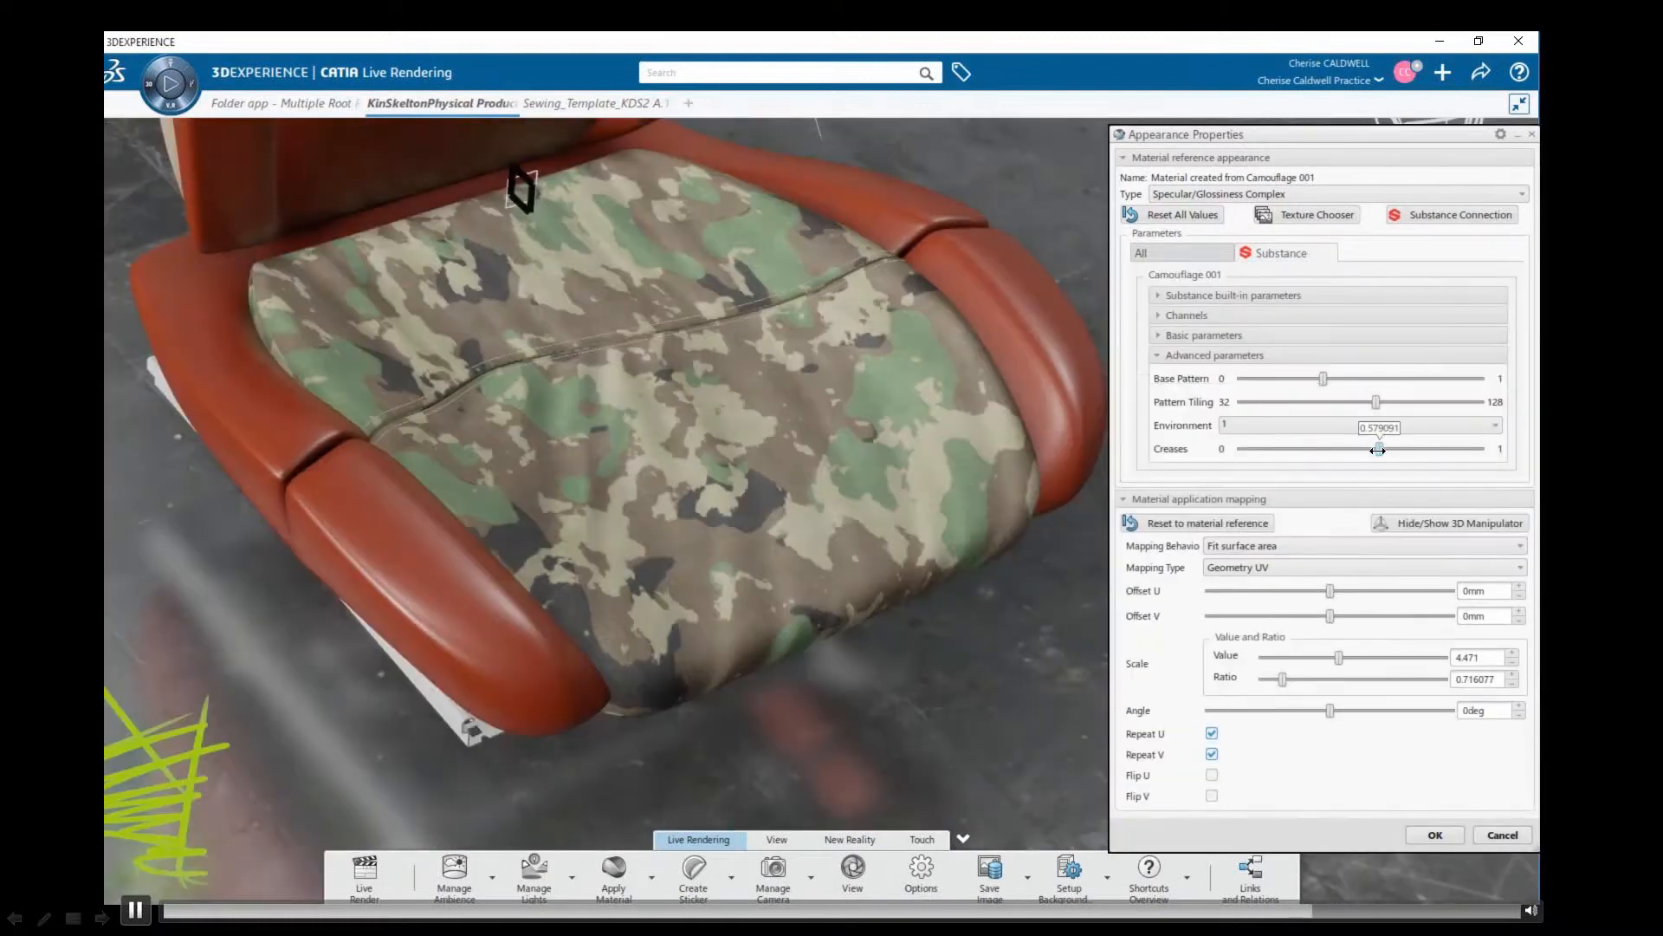
drag(1378, 450, 1472, 450)
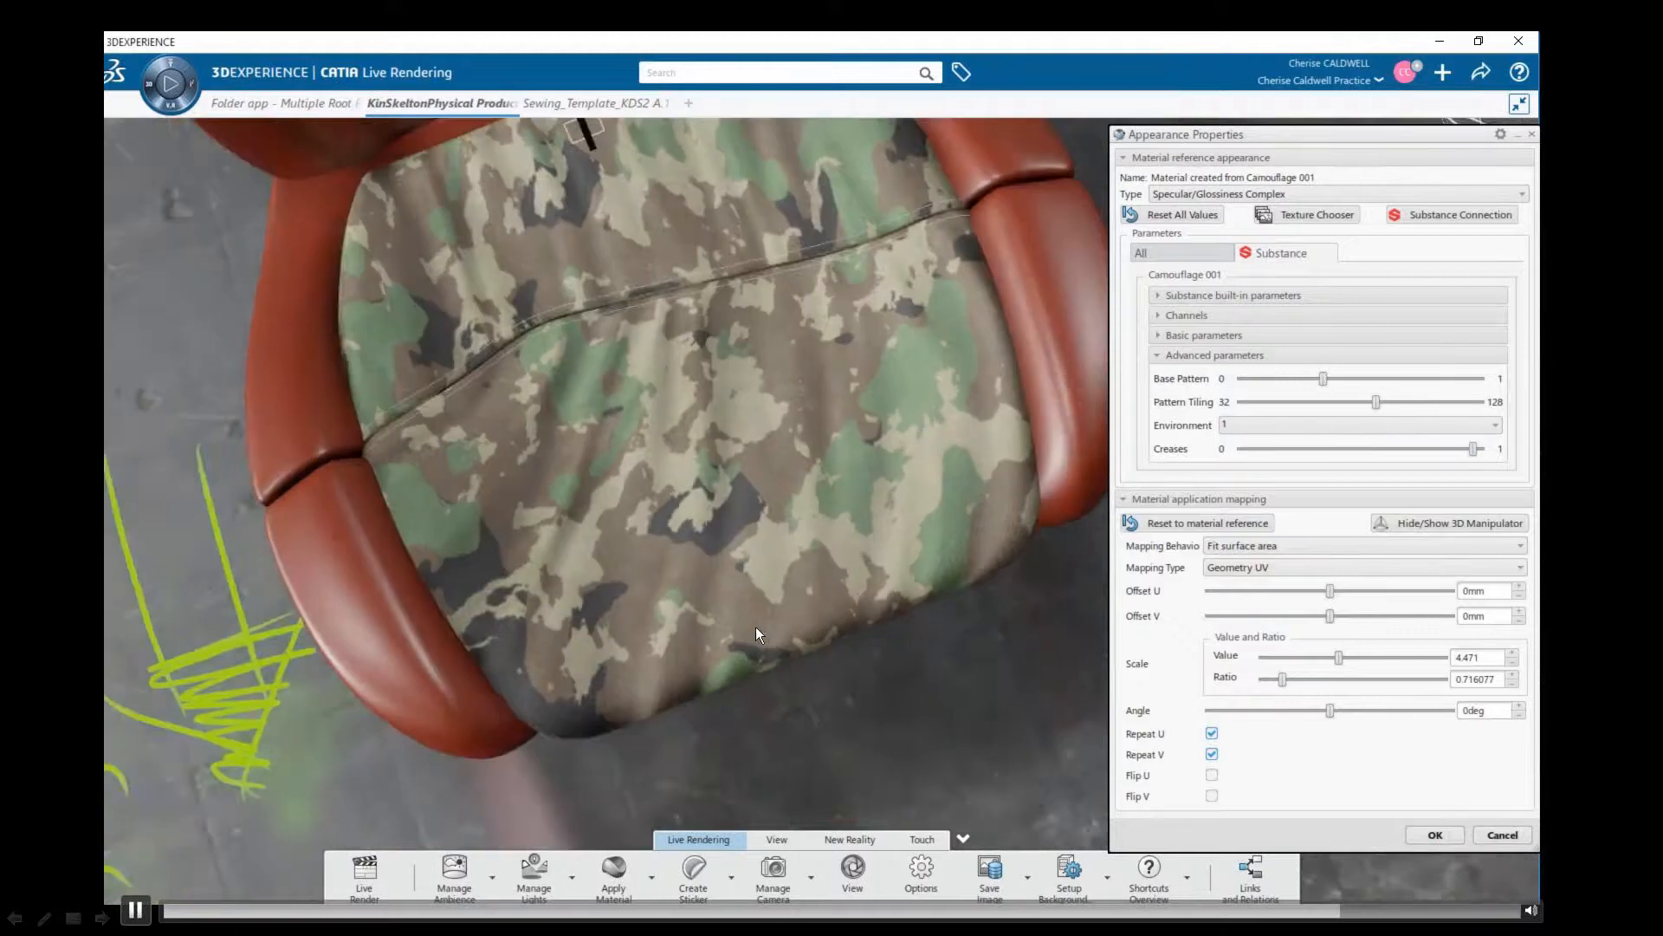
Try Environment variants 4 and 2 for the seat's camouflage material and set it back to 1
middle_drag(756, 626, 781, 545)
click(1259, 424)
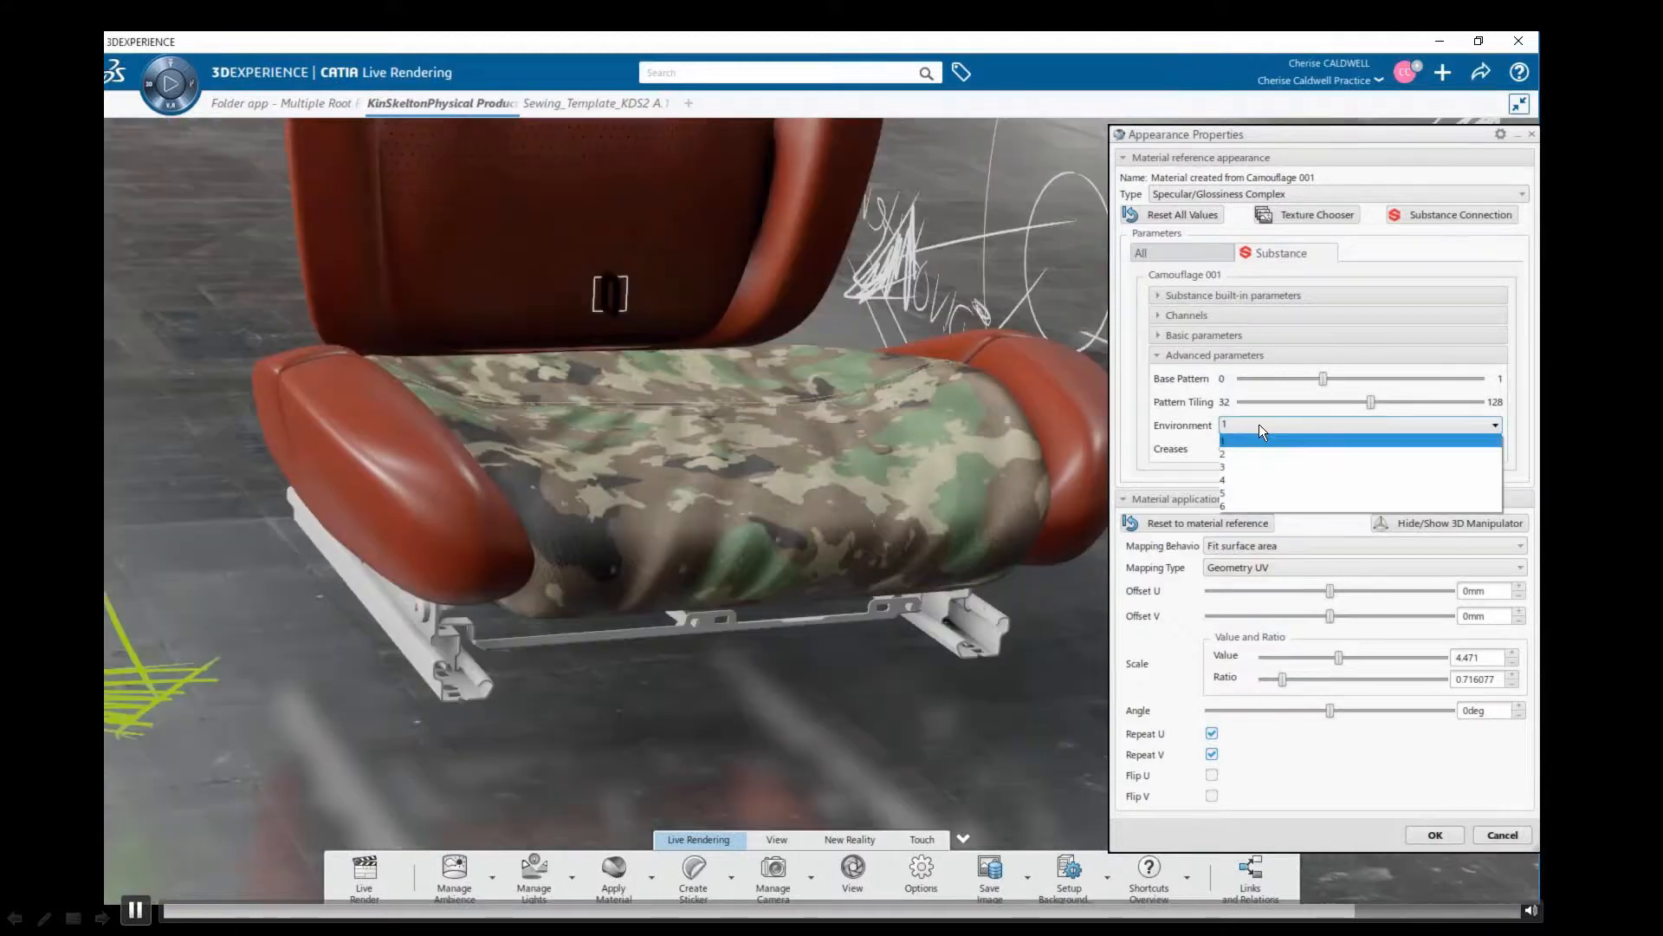
click(1252, 498)
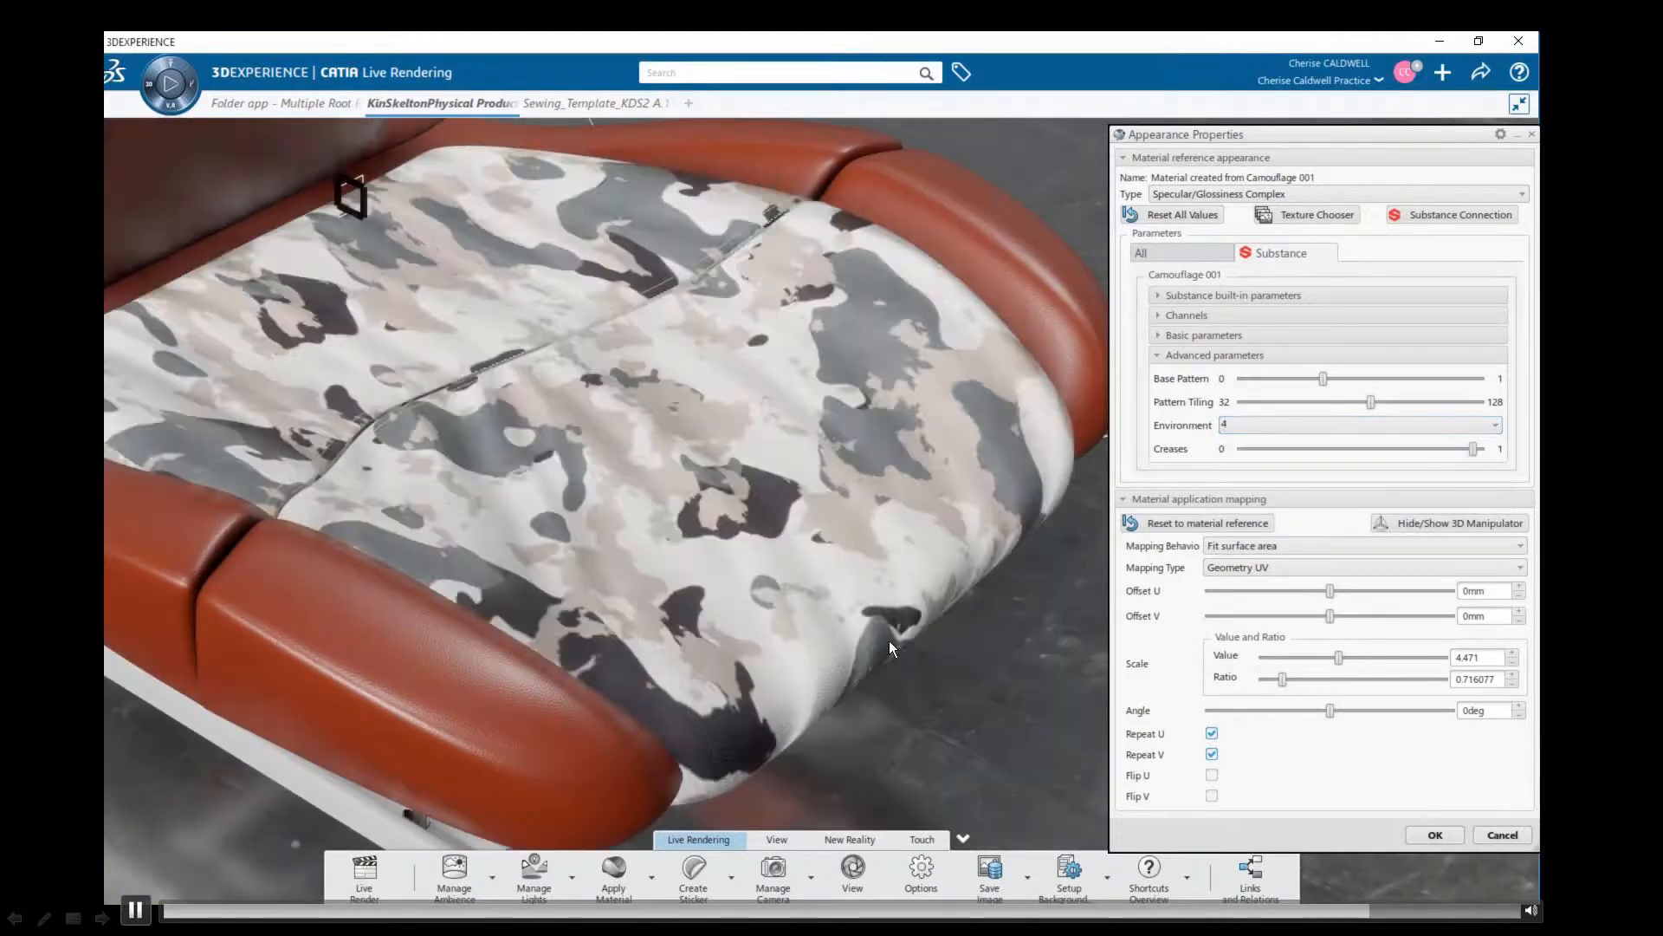
click(1317, 424)
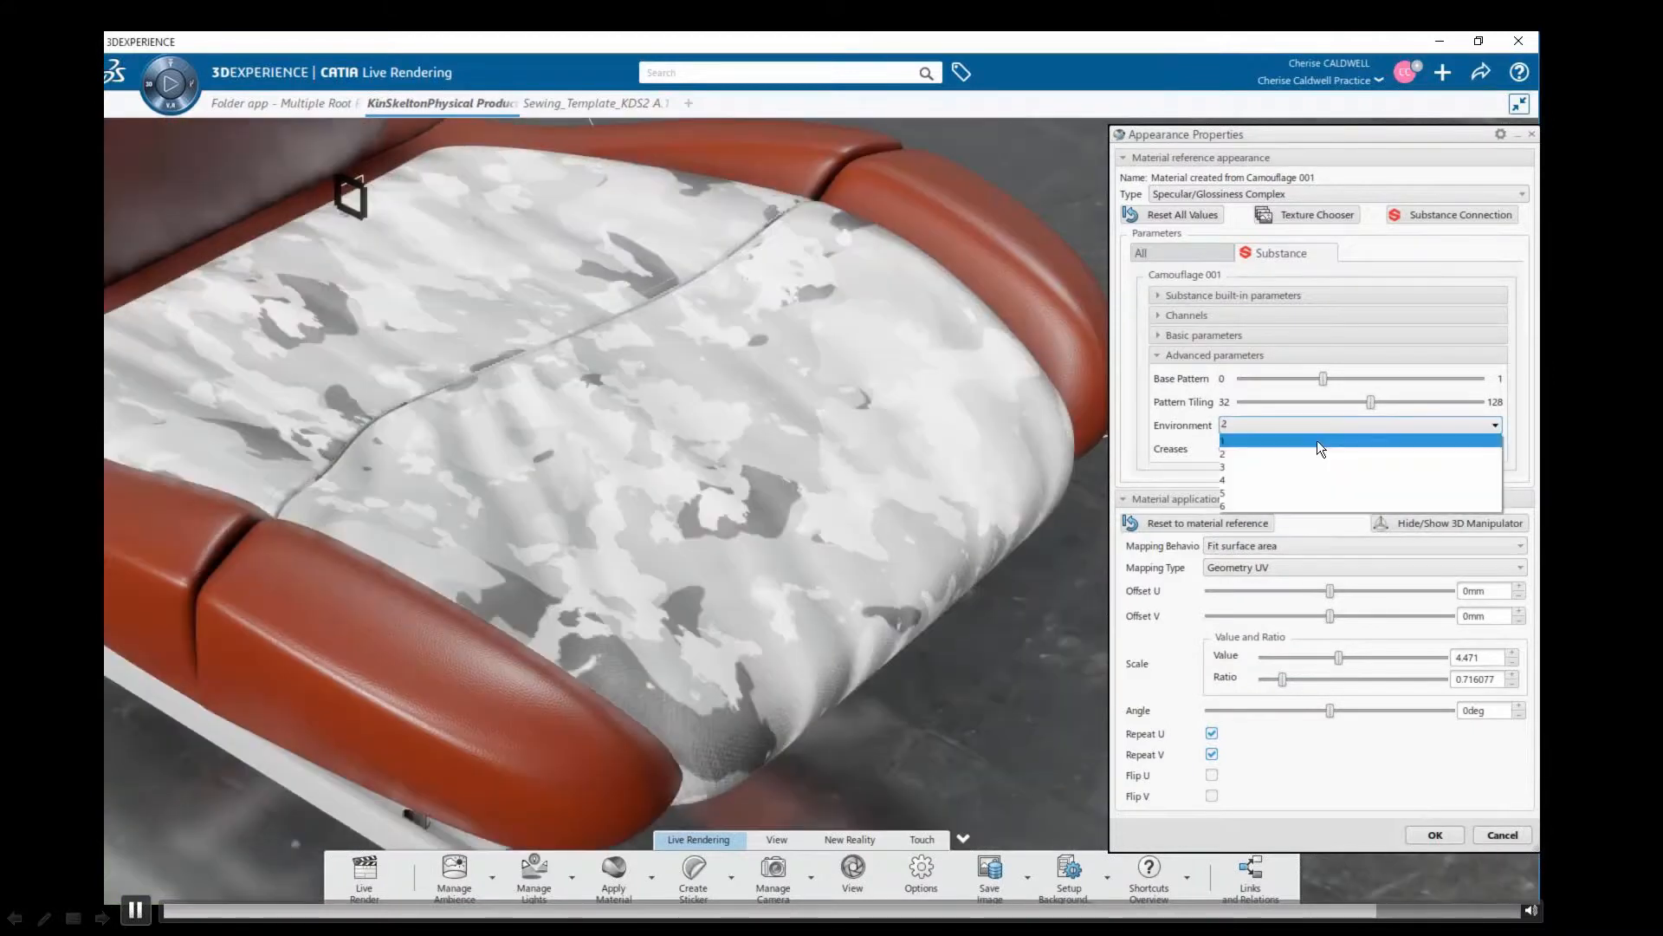
click(1317, 440)
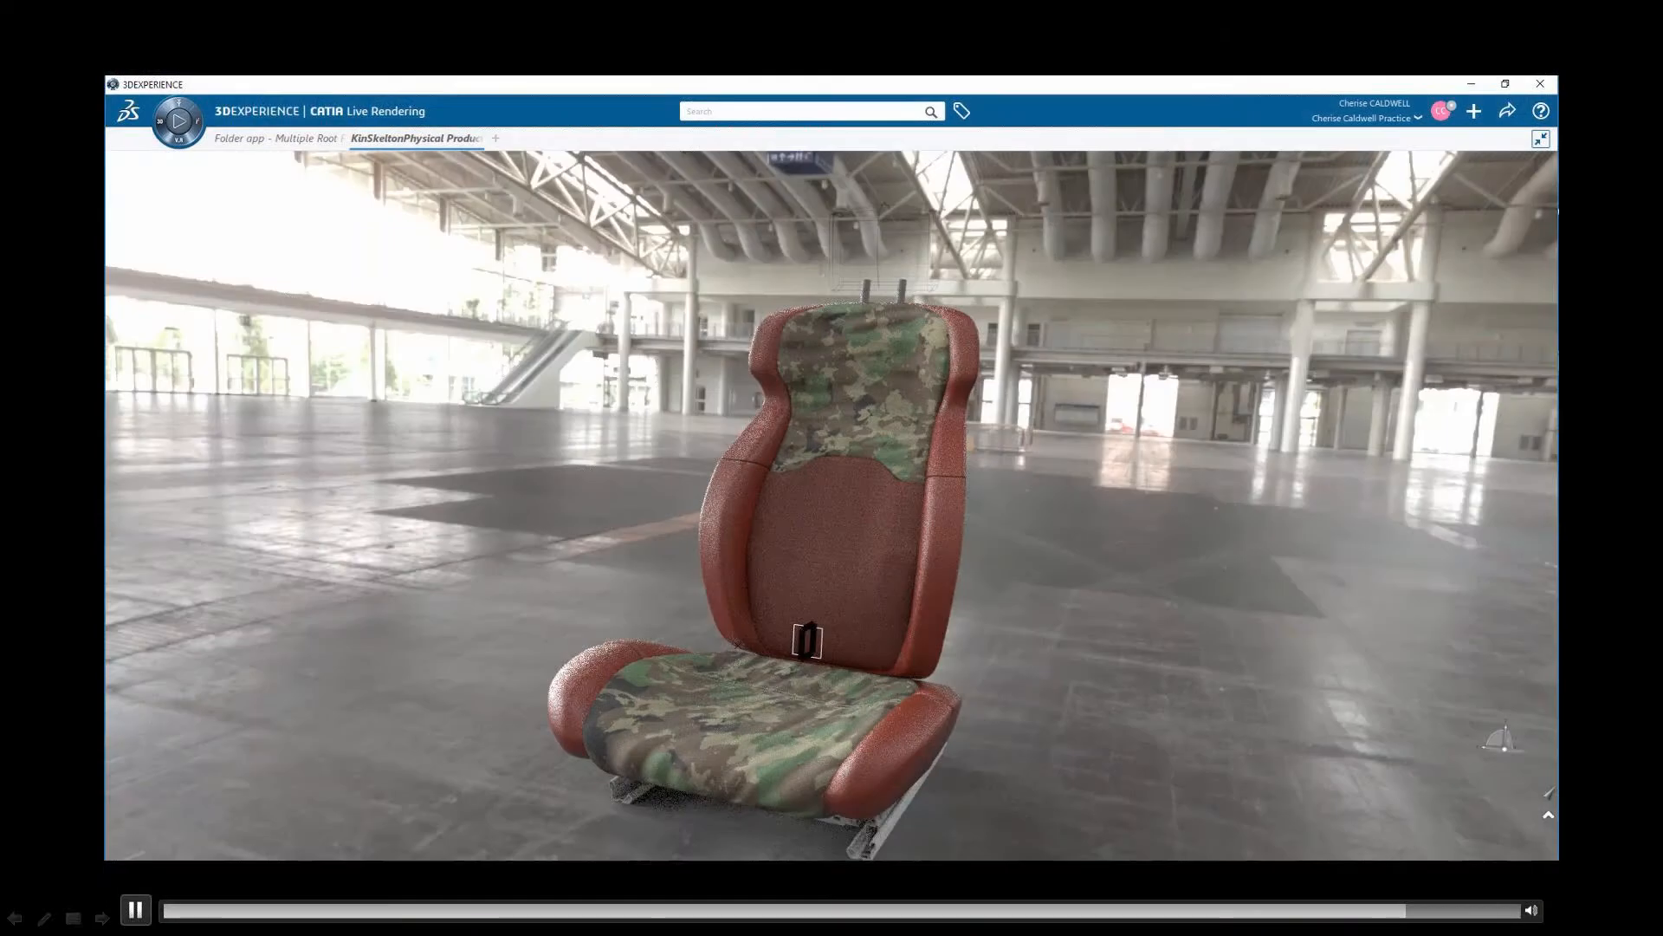
Examine the rendered seat from several sides, including the cushion's camouflage fabric and seam stitching up close
middle_drag(736, 645, 780, 618)
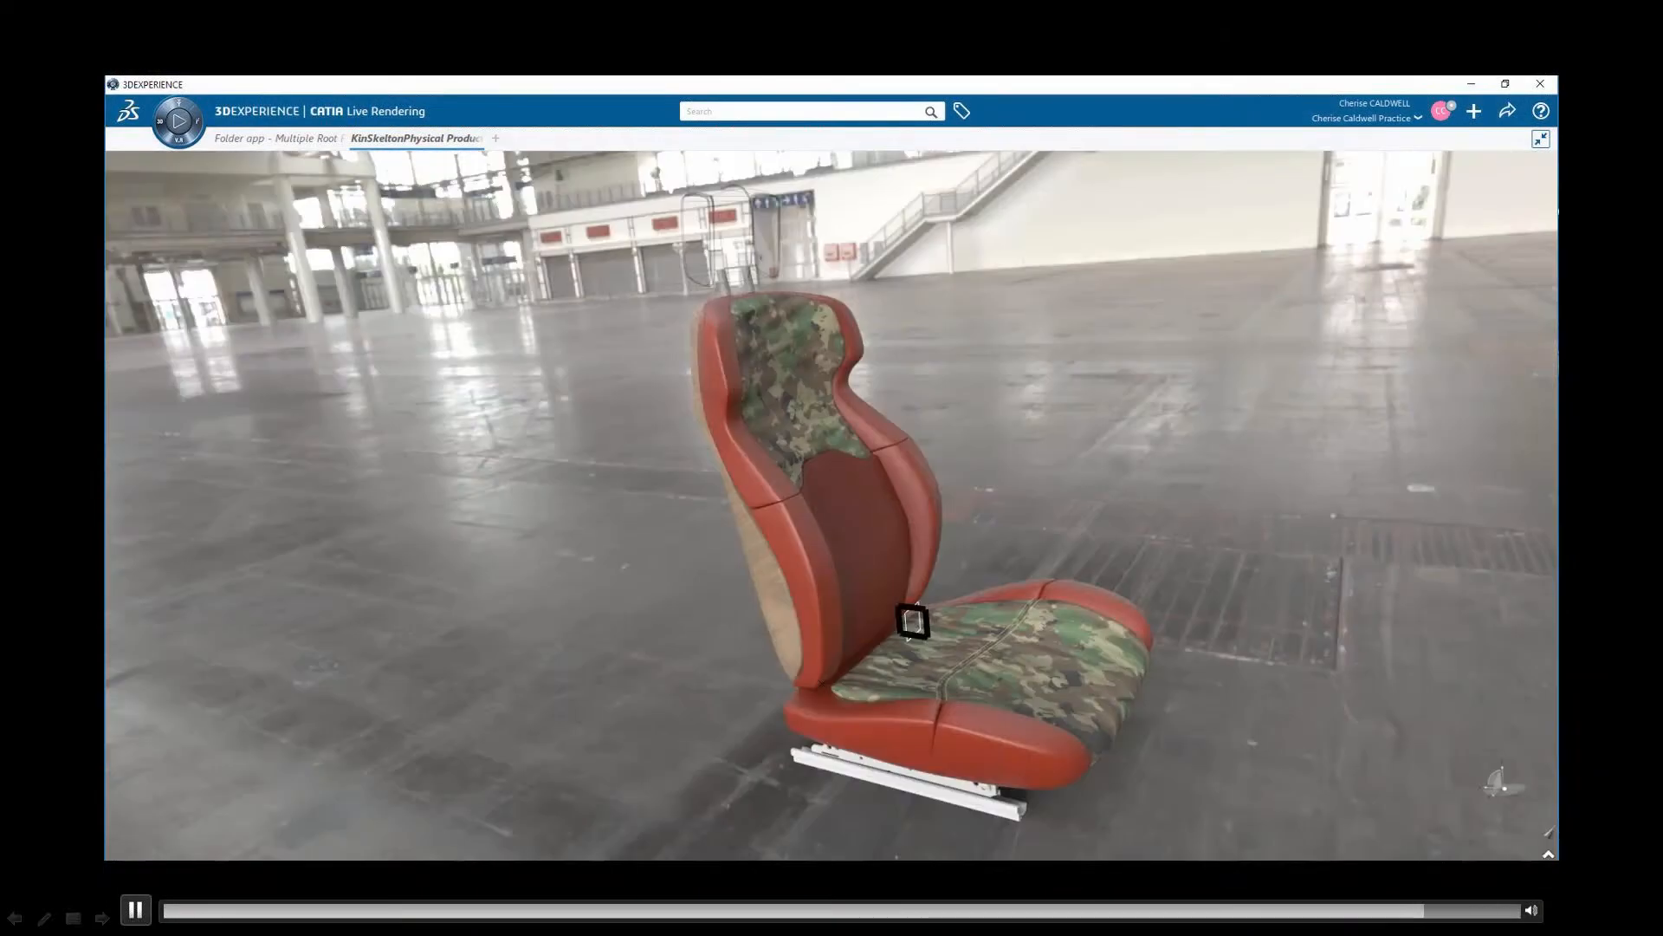
middle_drag(1007, 651, 991, 671)
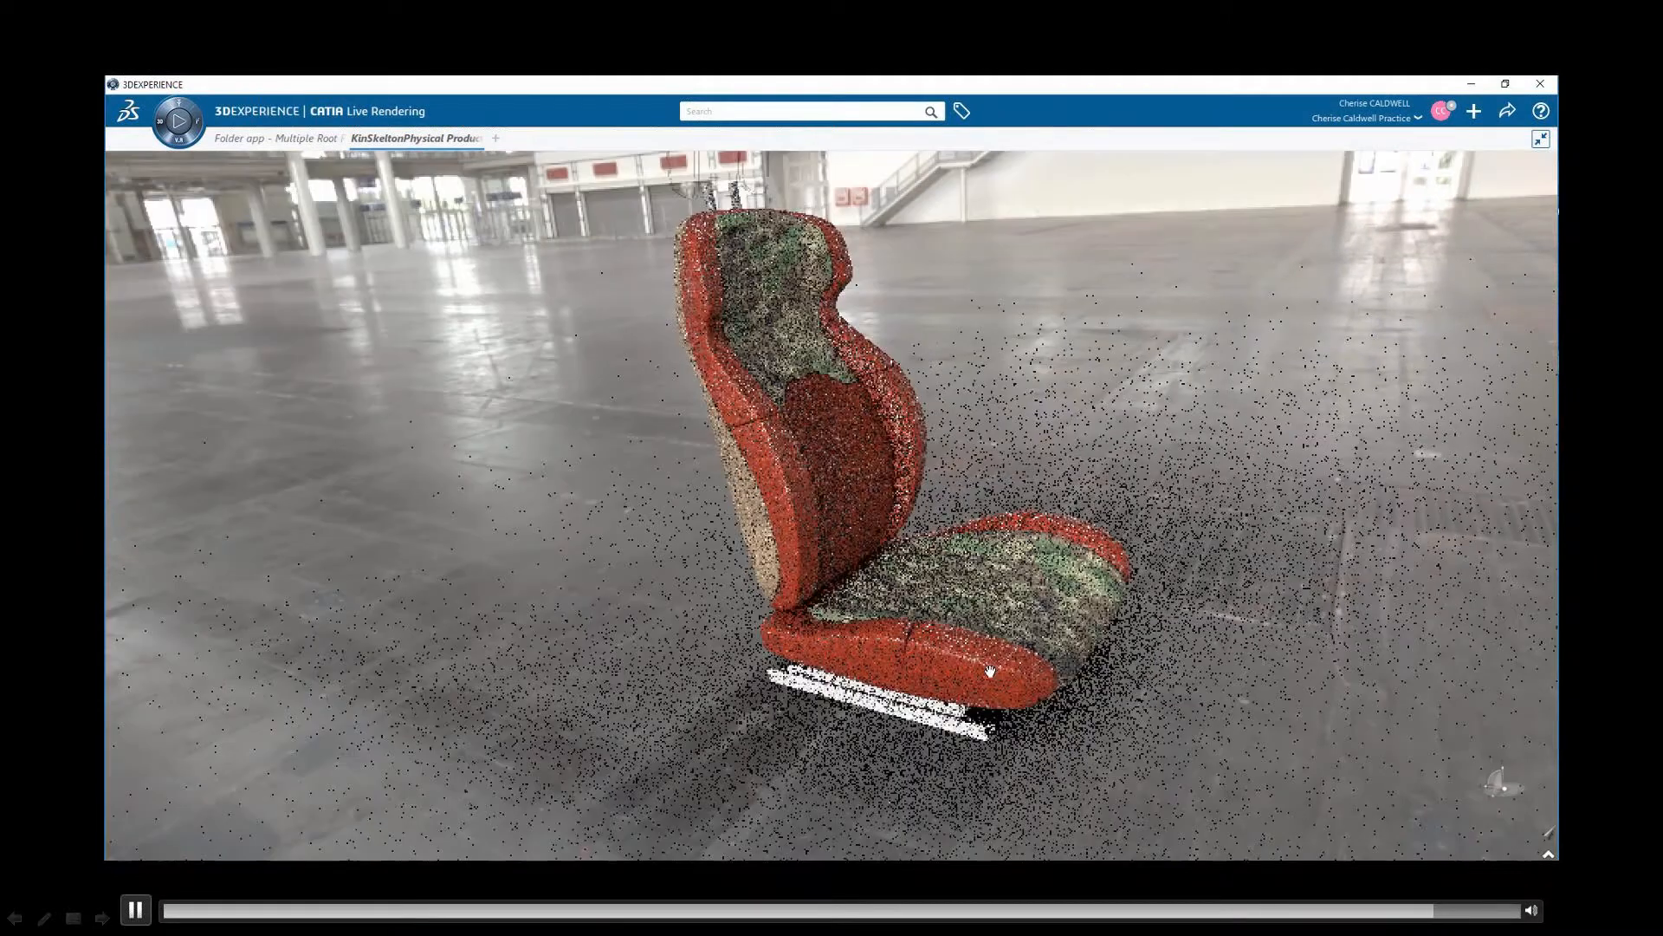
scroll(990, 672, up, 5)
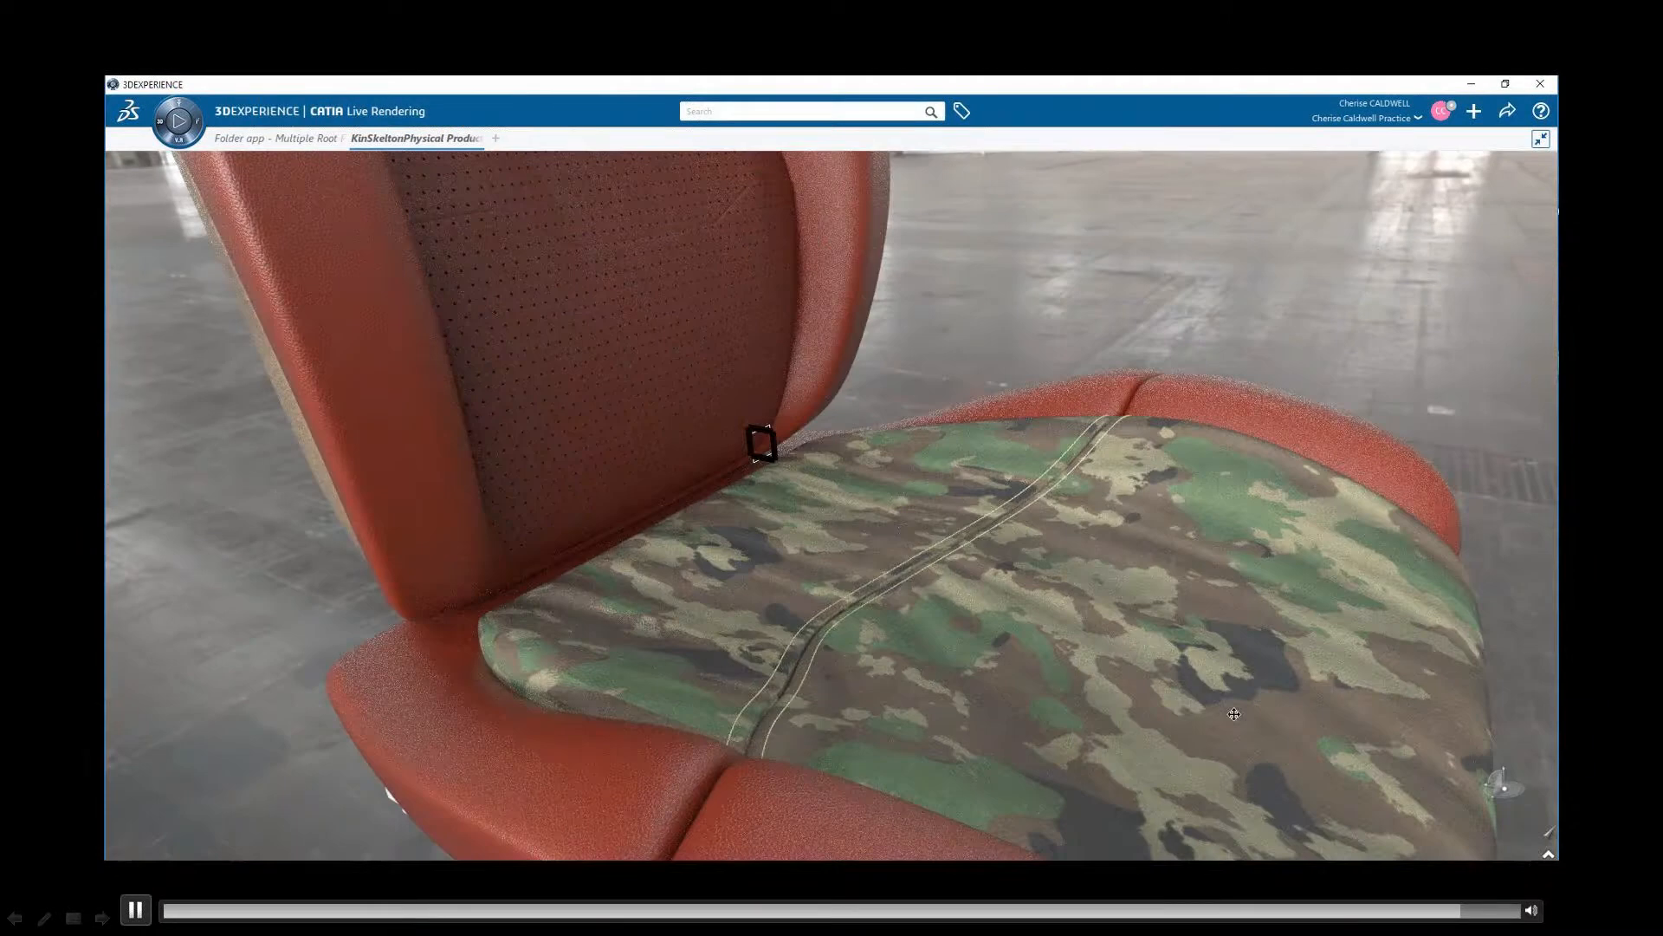
middle_drag(1234, 713, 1188, 438)
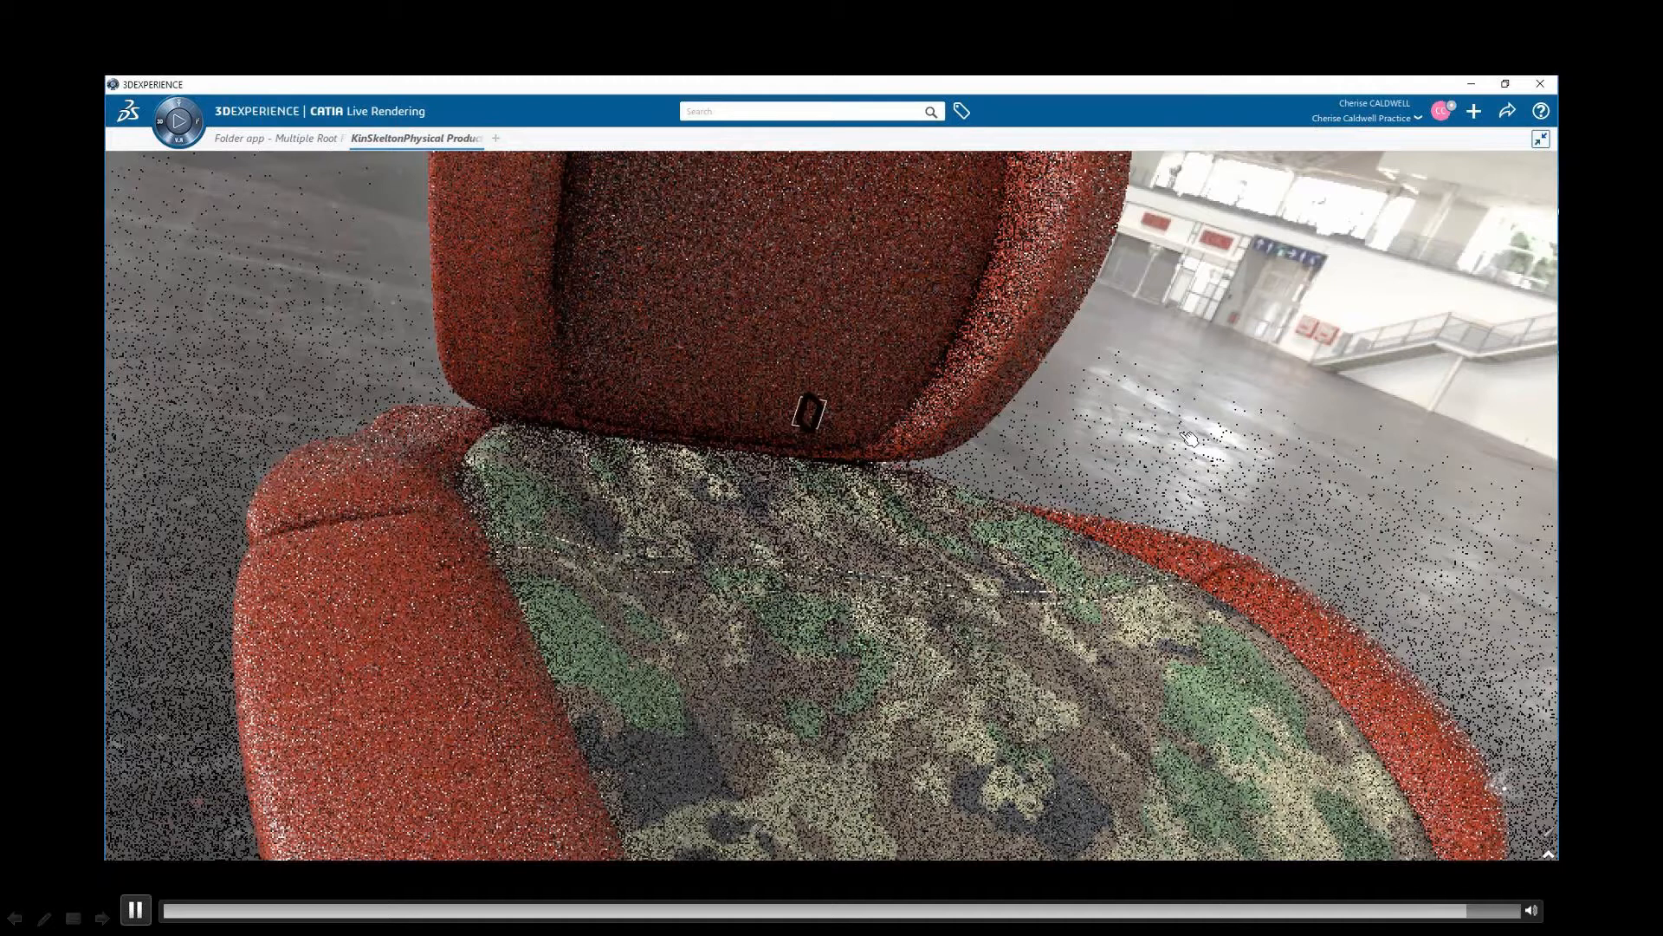
middle_drag(1188, 437, 1077, 731)
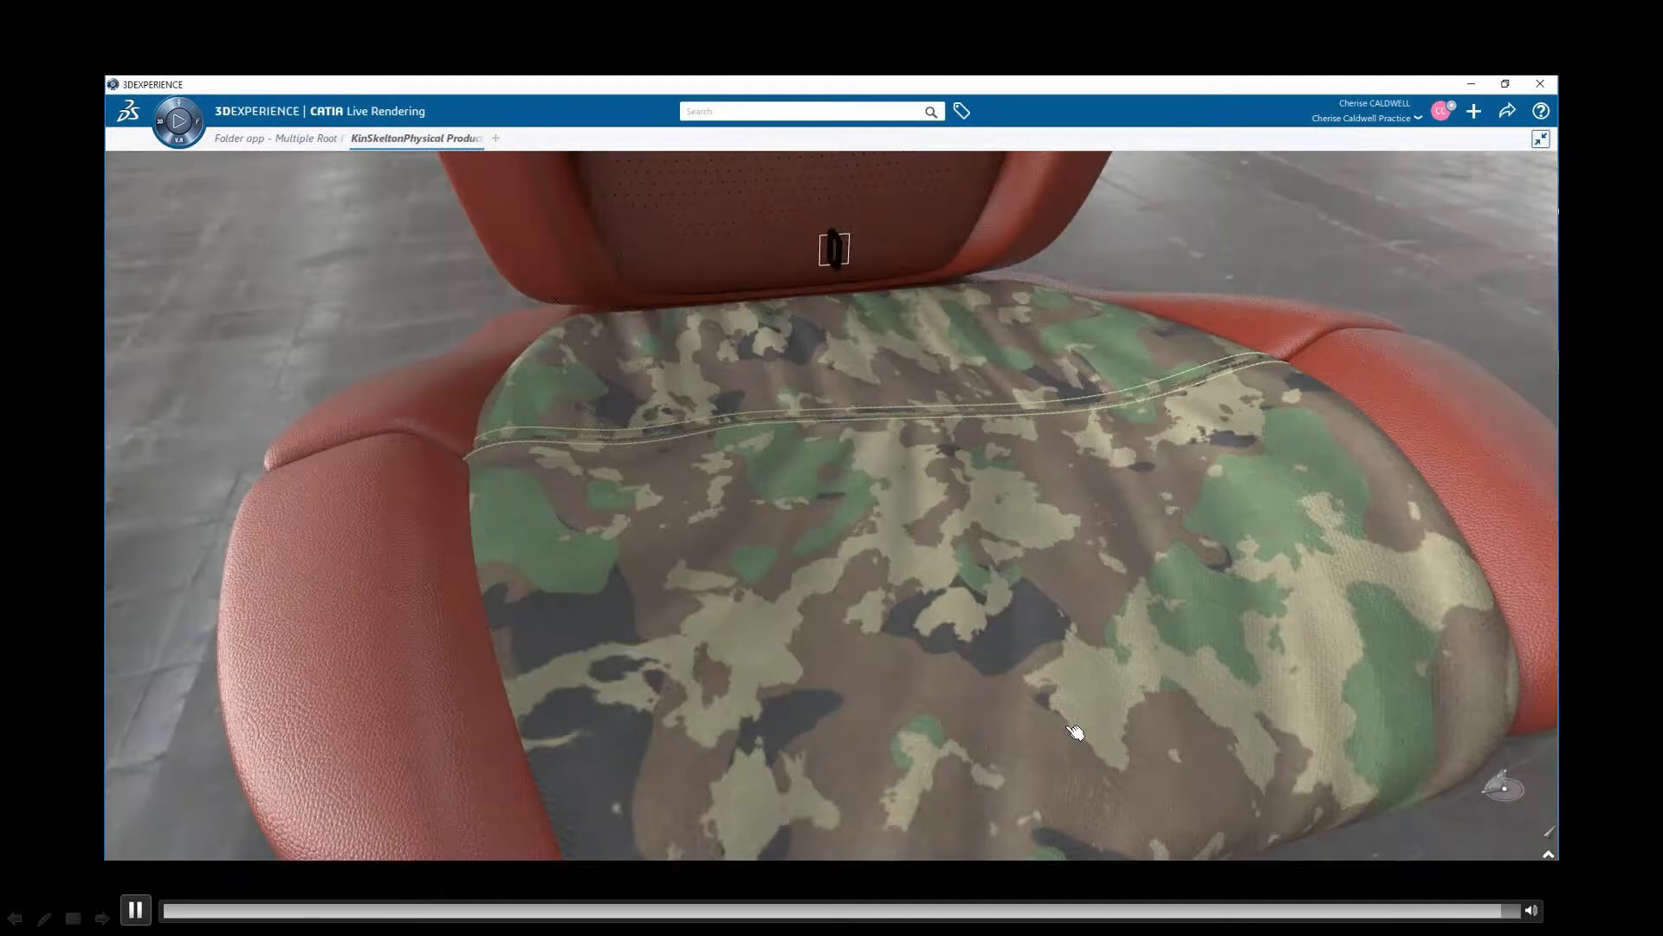
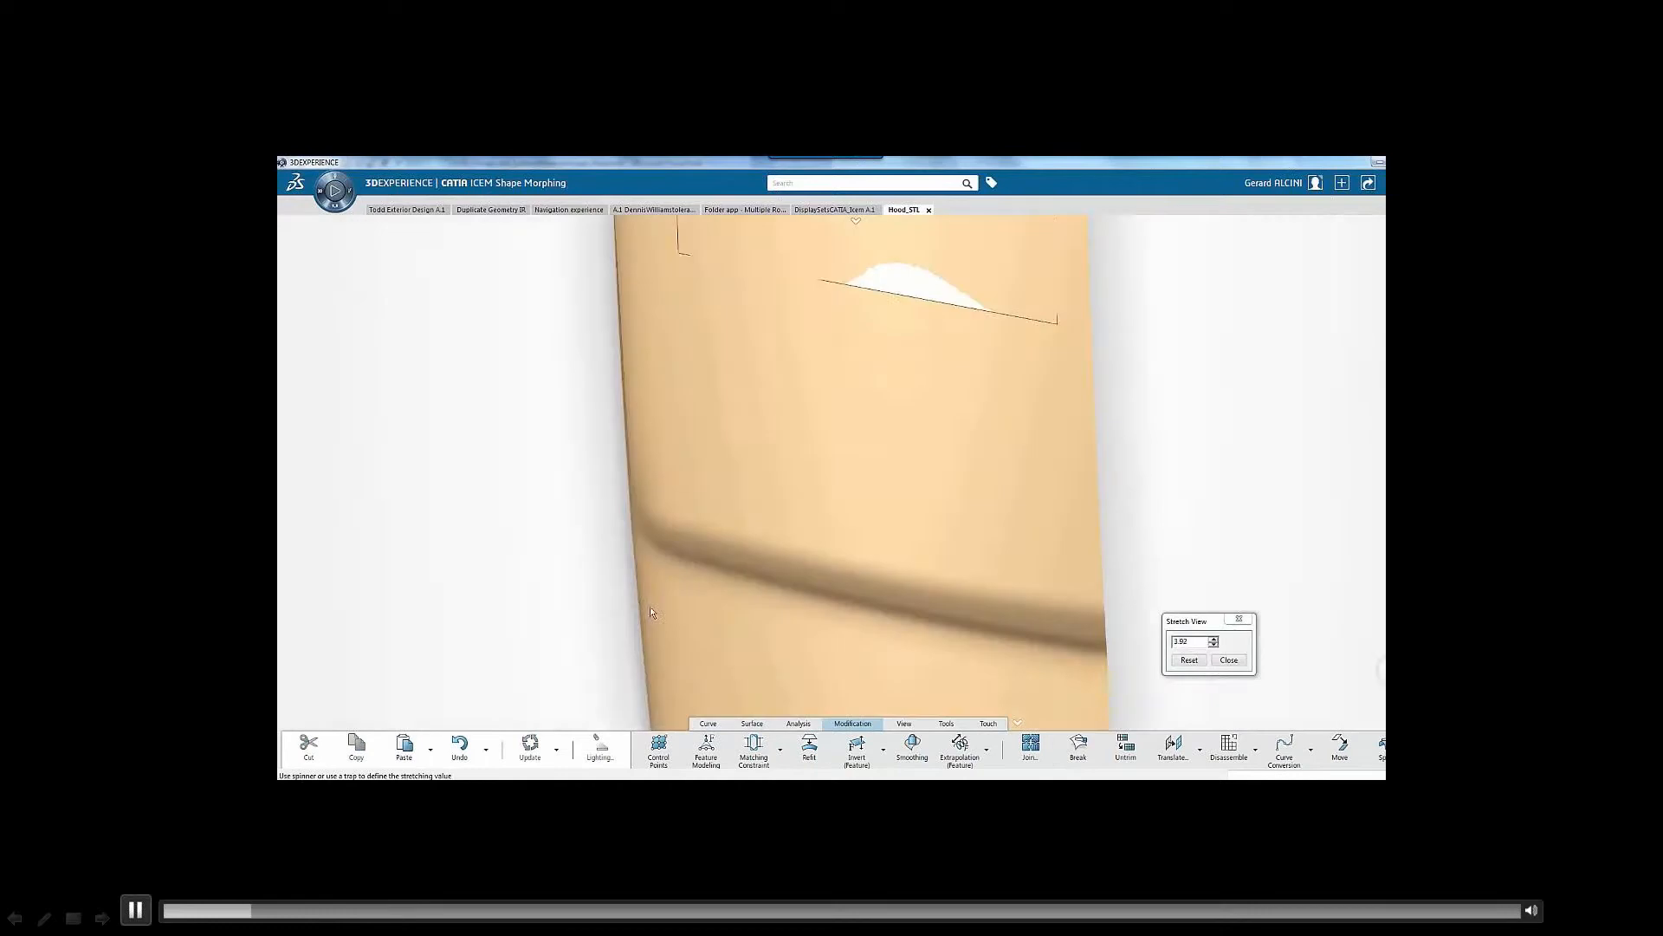
Pull the control points of the main hood patch down so its lower edge reaches the crease in the scanned mesh
middle_drag(941, 432, 987, 441)
click(1291, 394)
click(1340, 363)
drag(934, 407, 859, 675)
click(1339, 363)
click(1292, 393)
Fine-tune the main hood patch's control points along its lower edge and side to follow the mesh, checking the fit in Stretch View
drag(1007, 673, 1008, 678)
click(1309, 393)
click(1341, 363)
drag(875, 678, 873, 688)
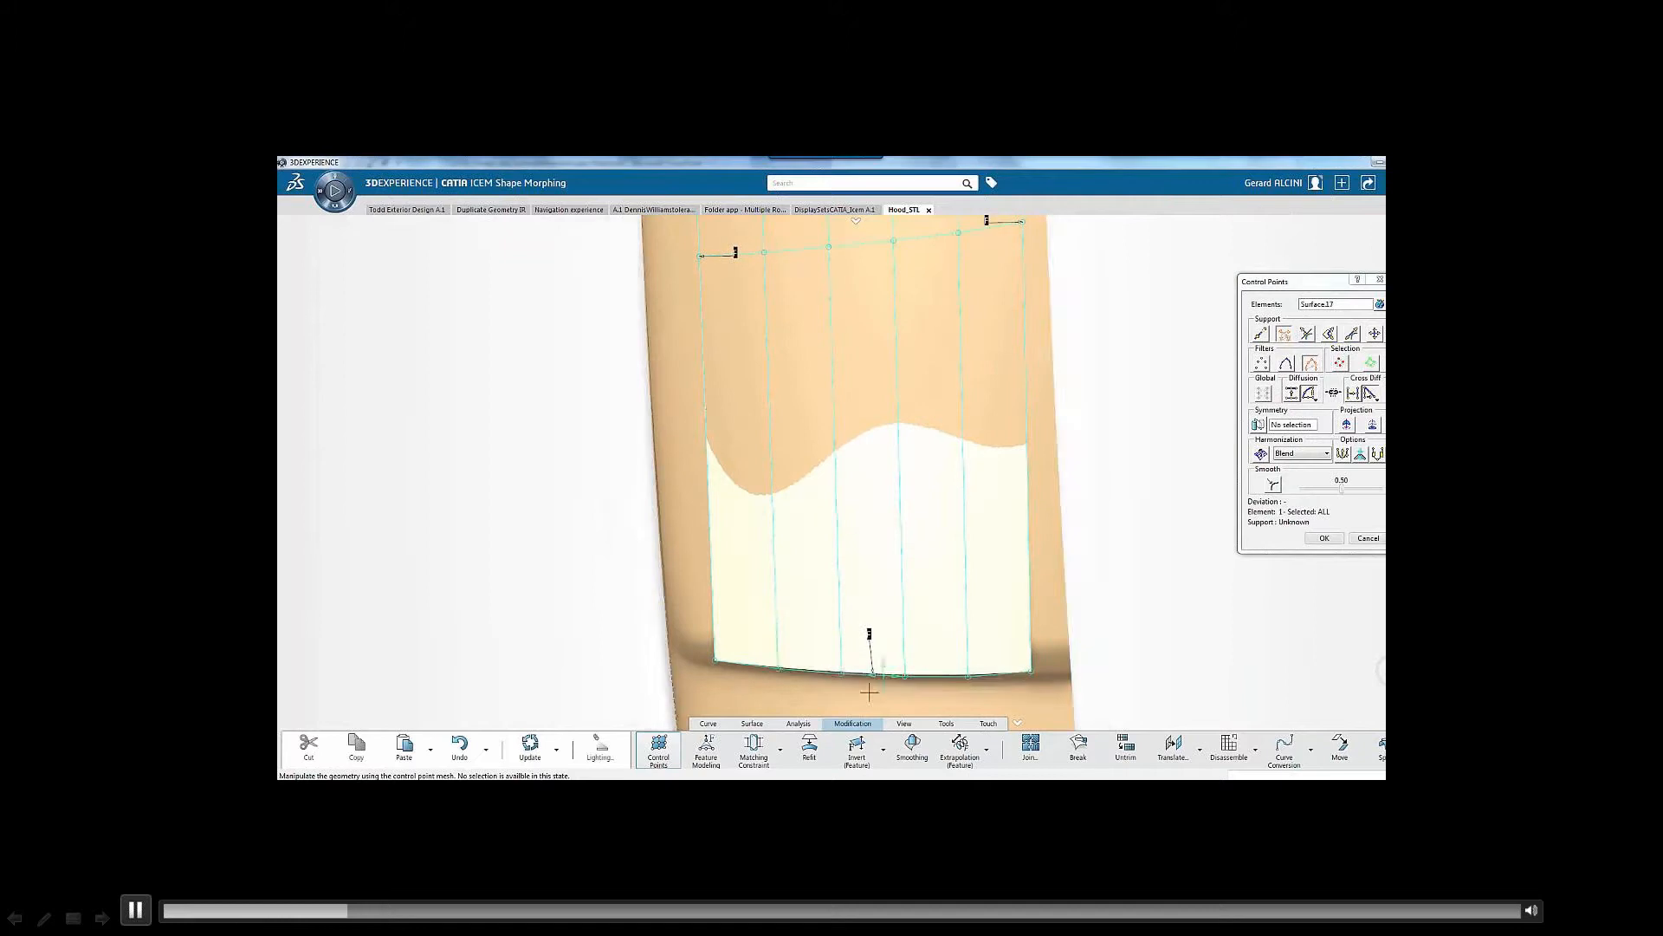
drag(1020, 678, 1016, 690)
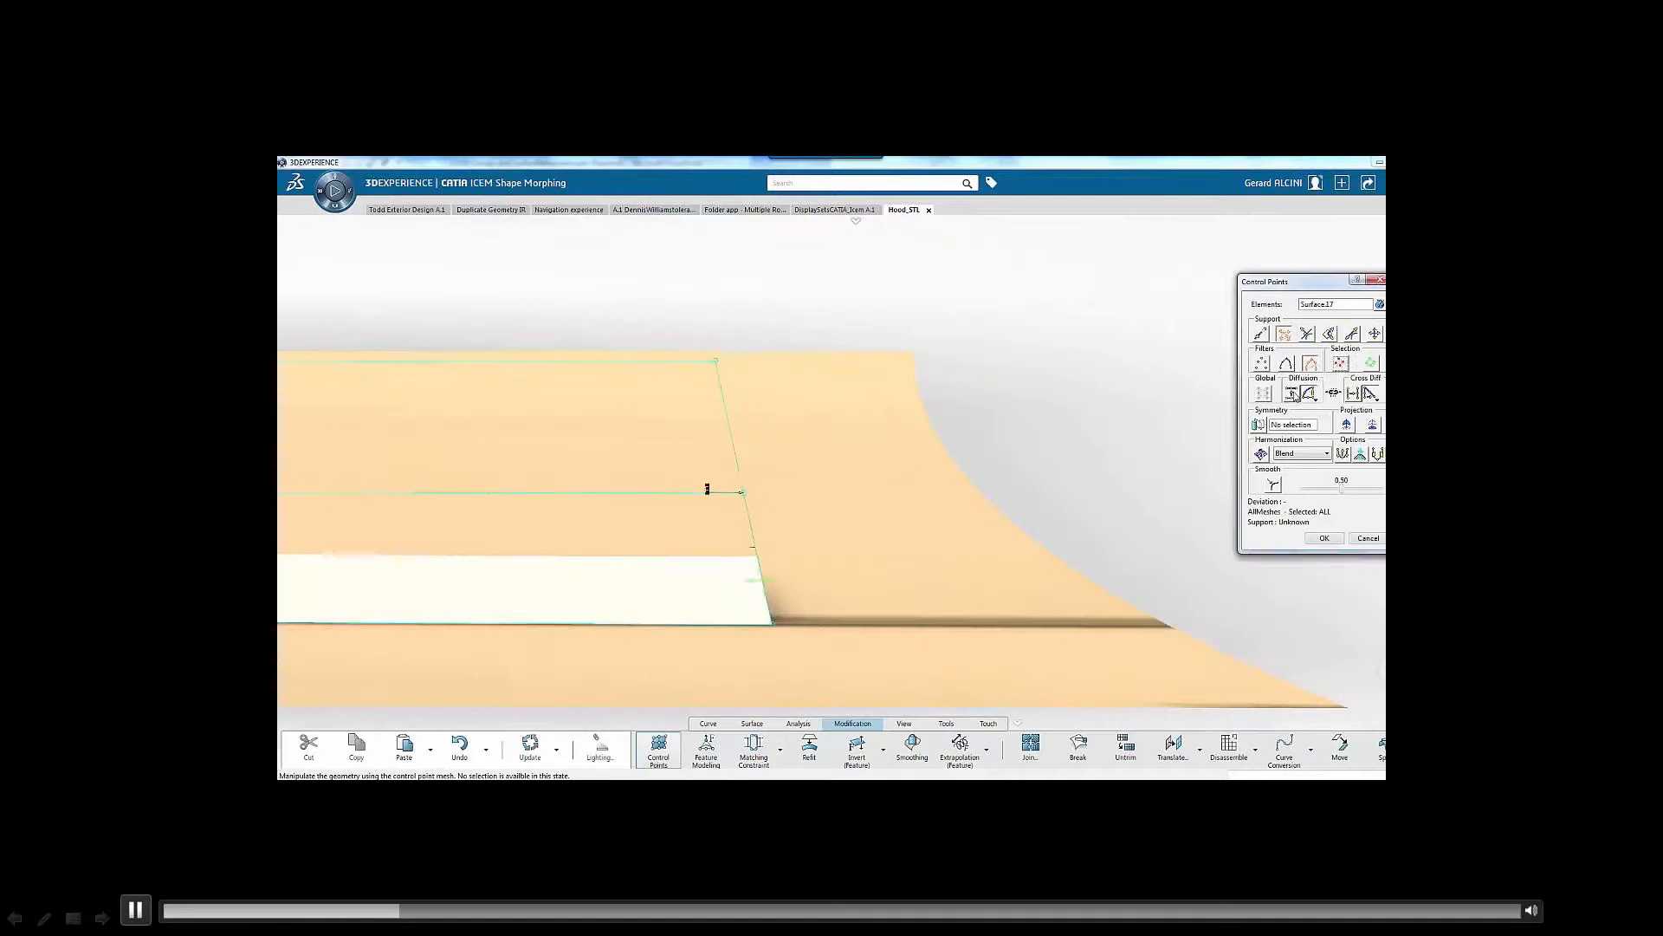
drag(705, 486, 904, 489)
drag(811, 622, 973, 623)
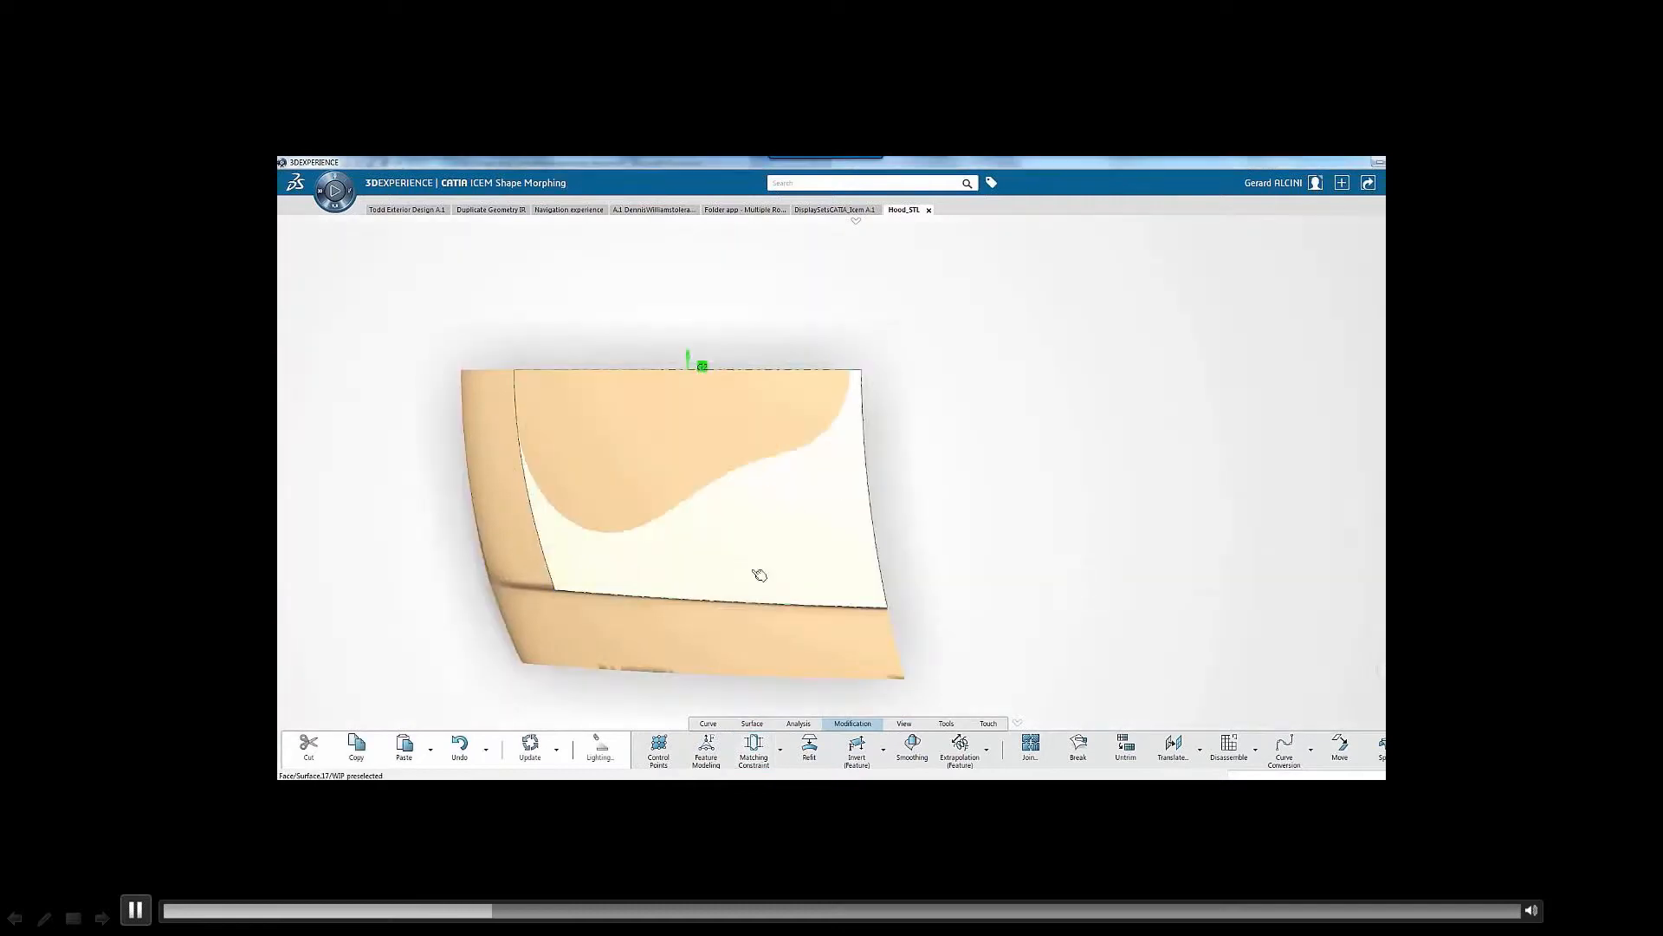
Match the main hood patch's centre edge to a plane and extrapolate its short side edge slightly outward
click(986, 750)
click(1001, 694)
click(630, 552)
drag(535, 478, 524, 479)
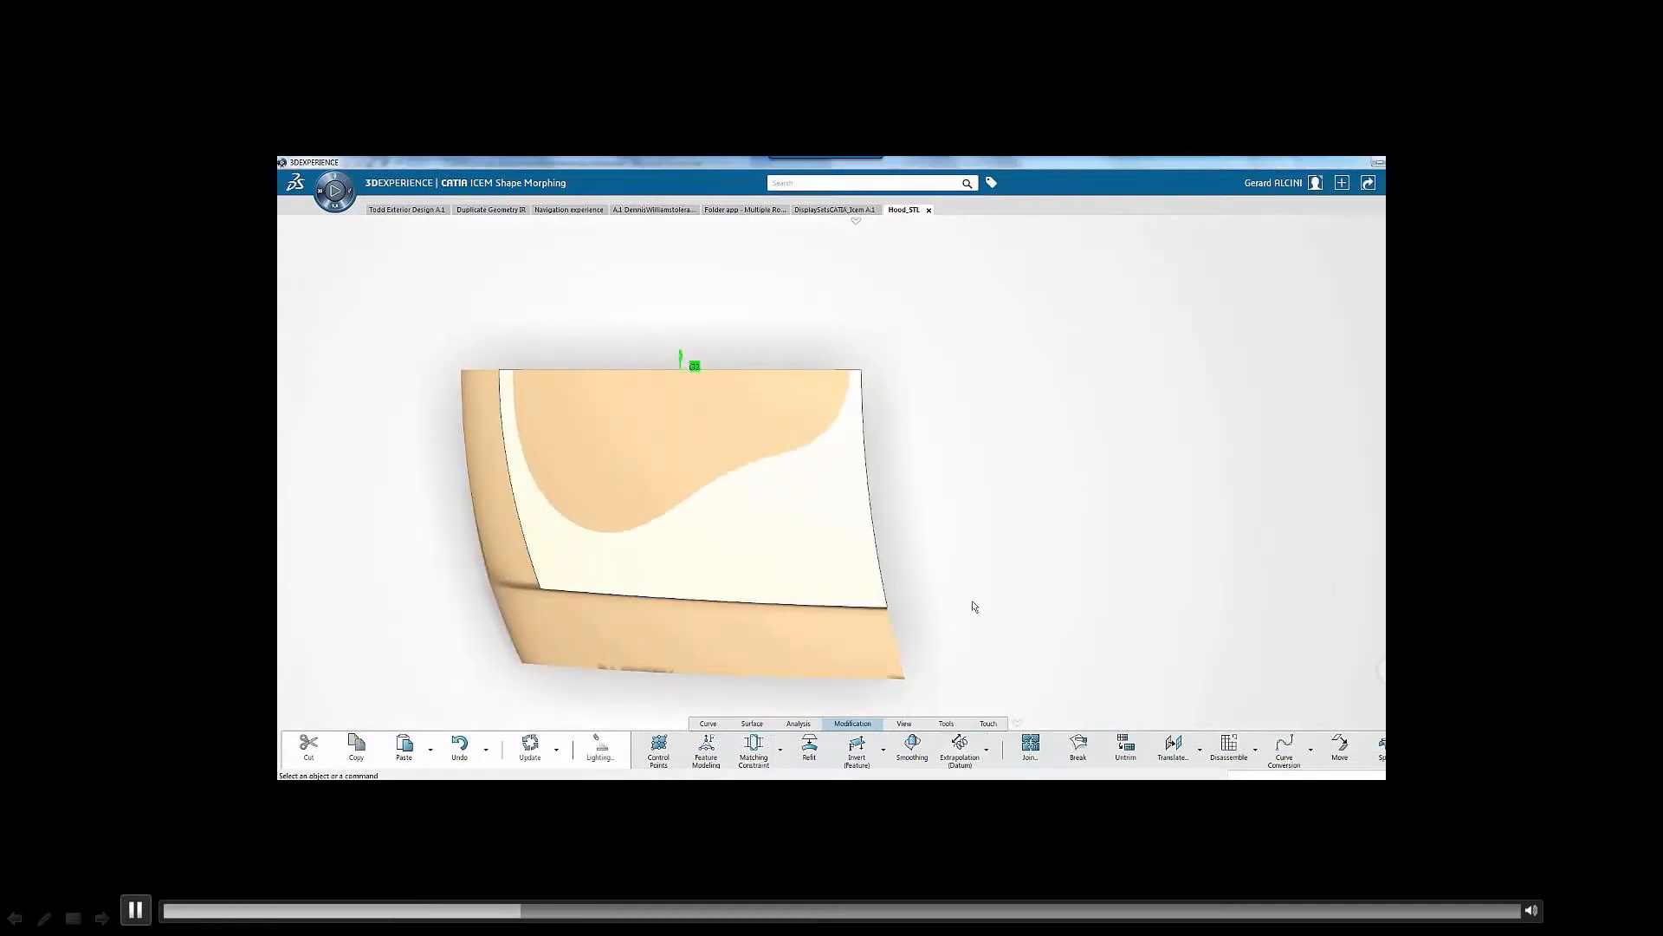
Adjust the row of control points along the main hood patch's crease-side edge to fit the mesh
middle_drag(973, 606, 836, 631)
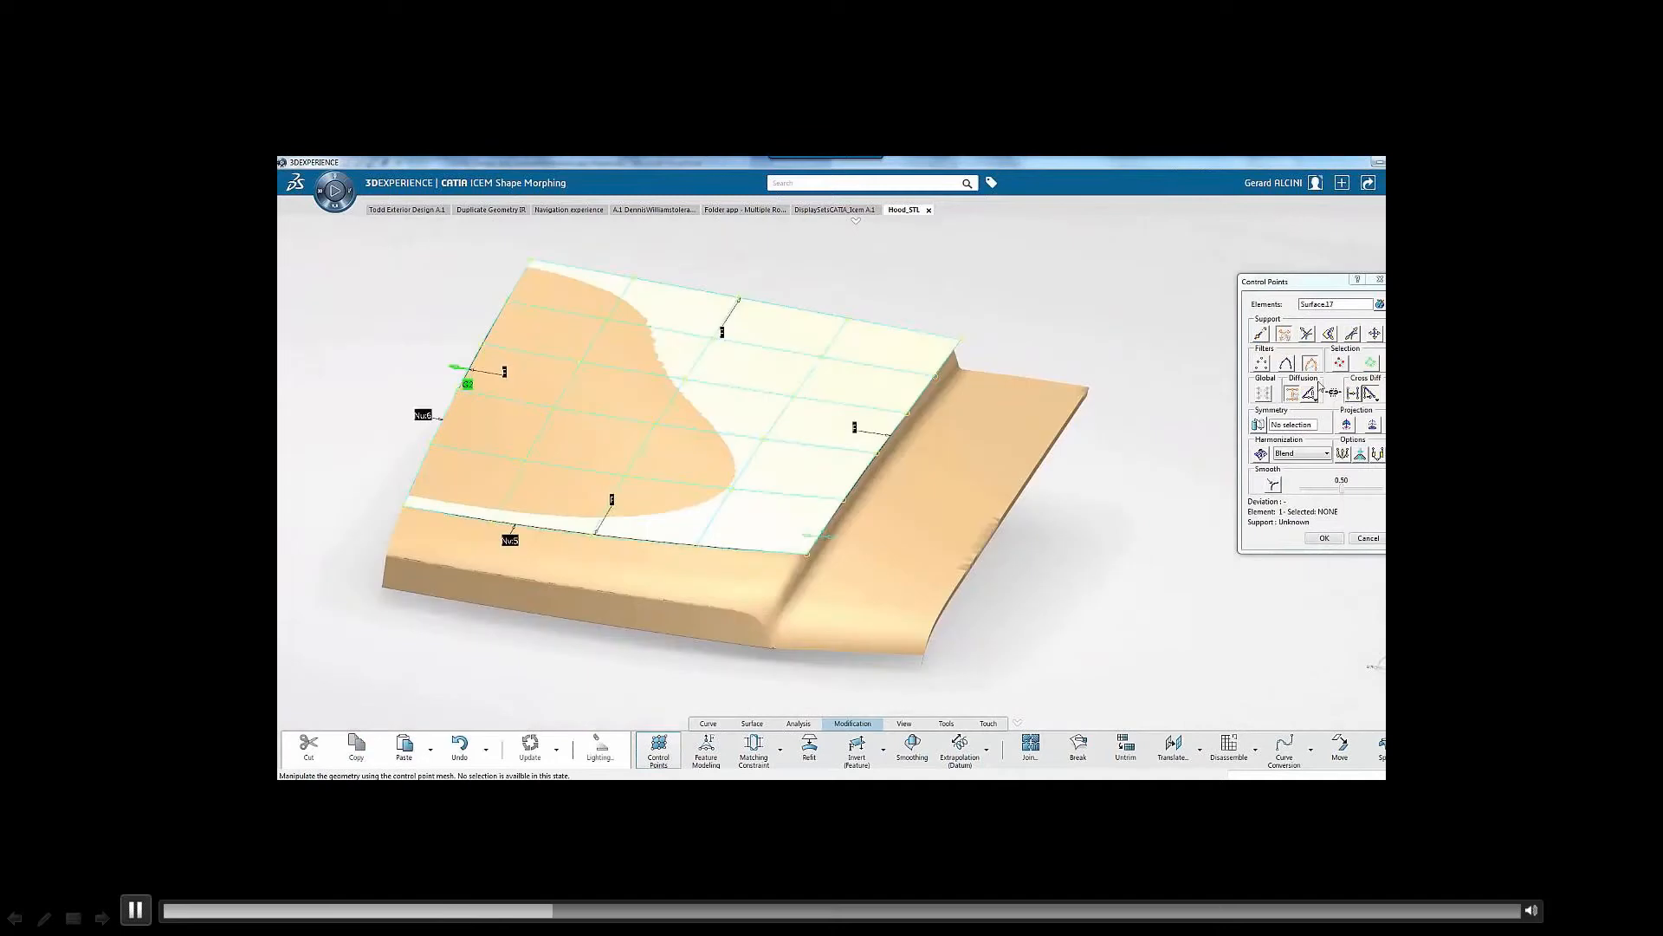
click(1261, 333)
click(919, 394)
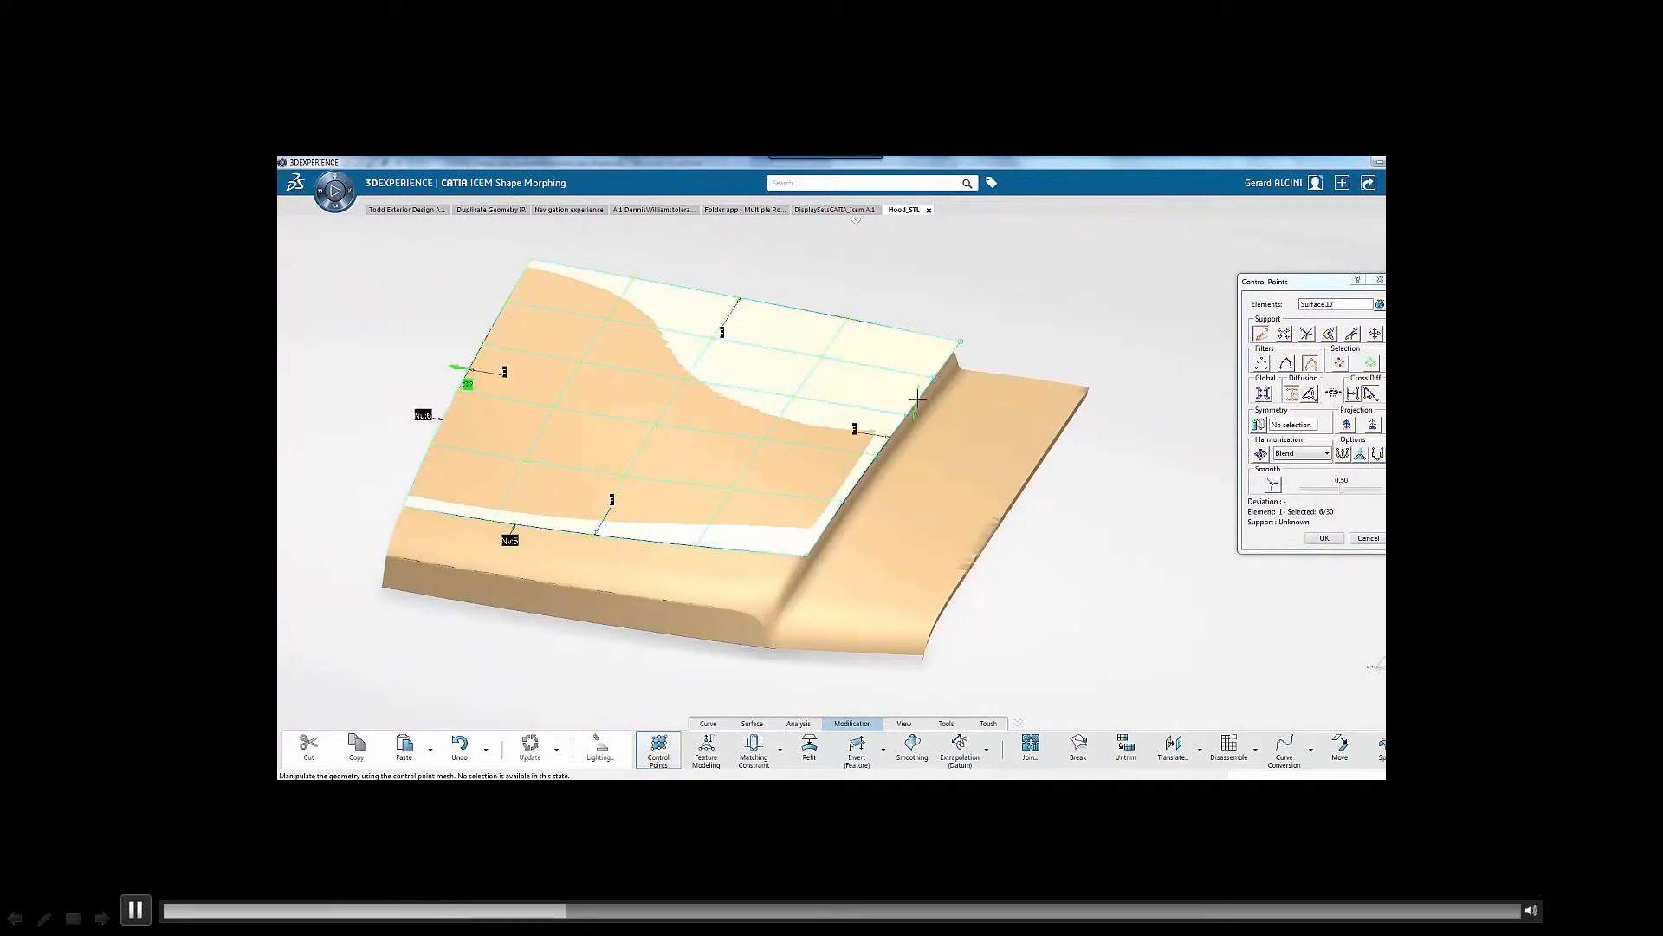
click(1327, 538)
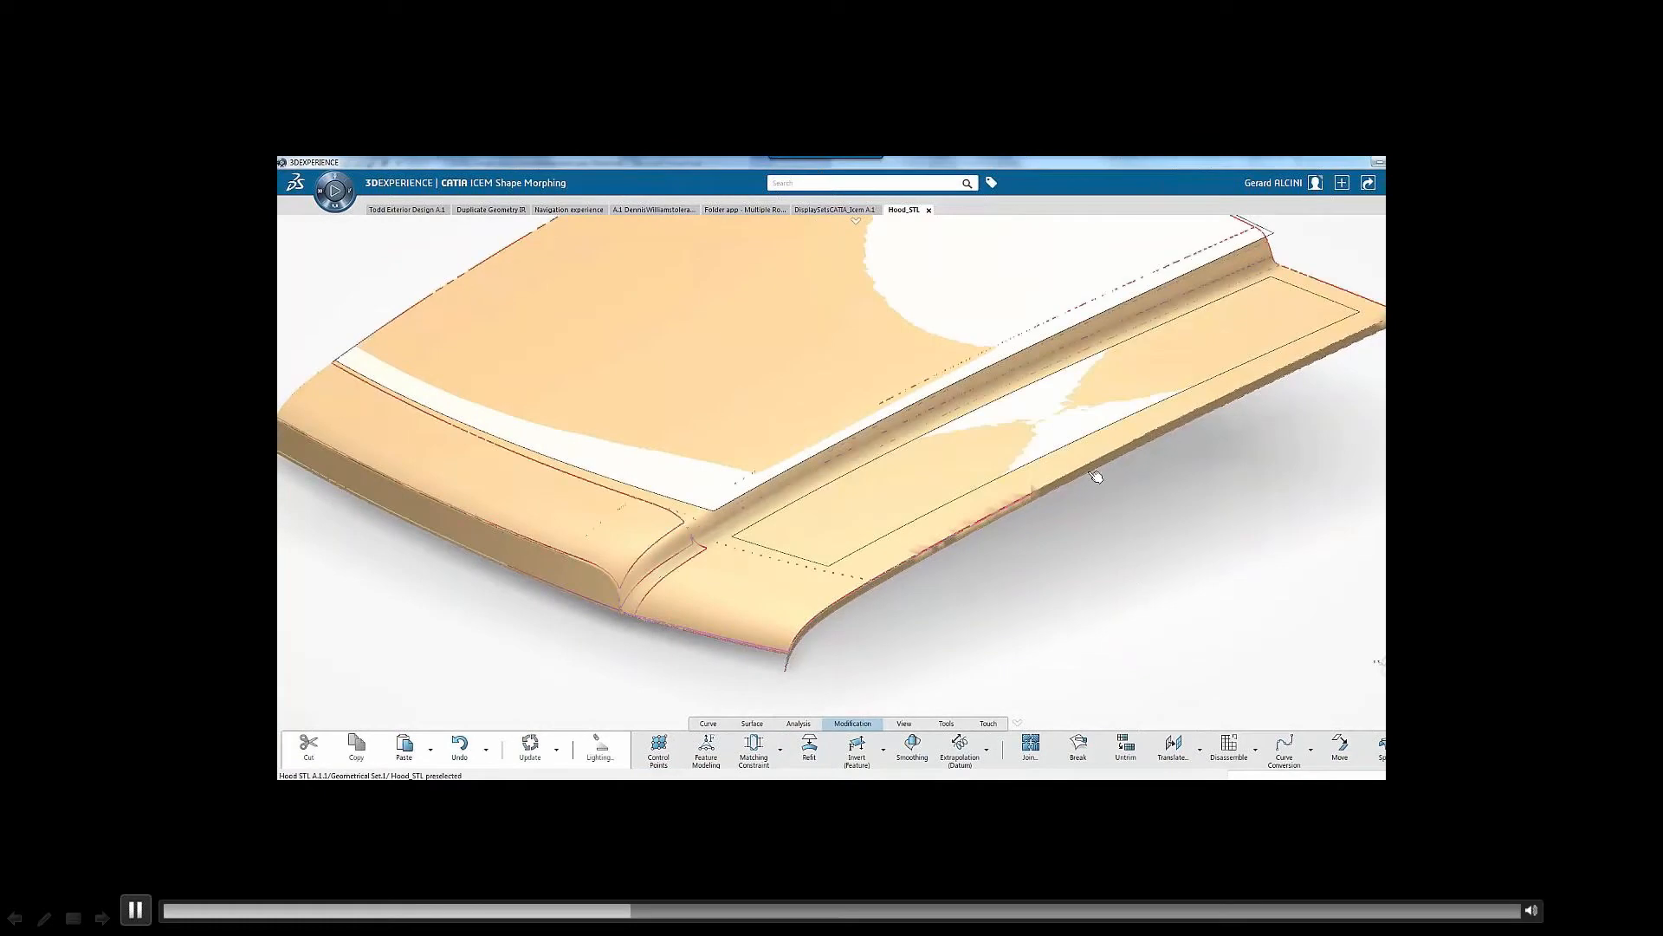
Move the outer control points of the narrow patch below the crease so it reaches the hood mesh's rim
middle_drag(1090, 473, 983, 356)
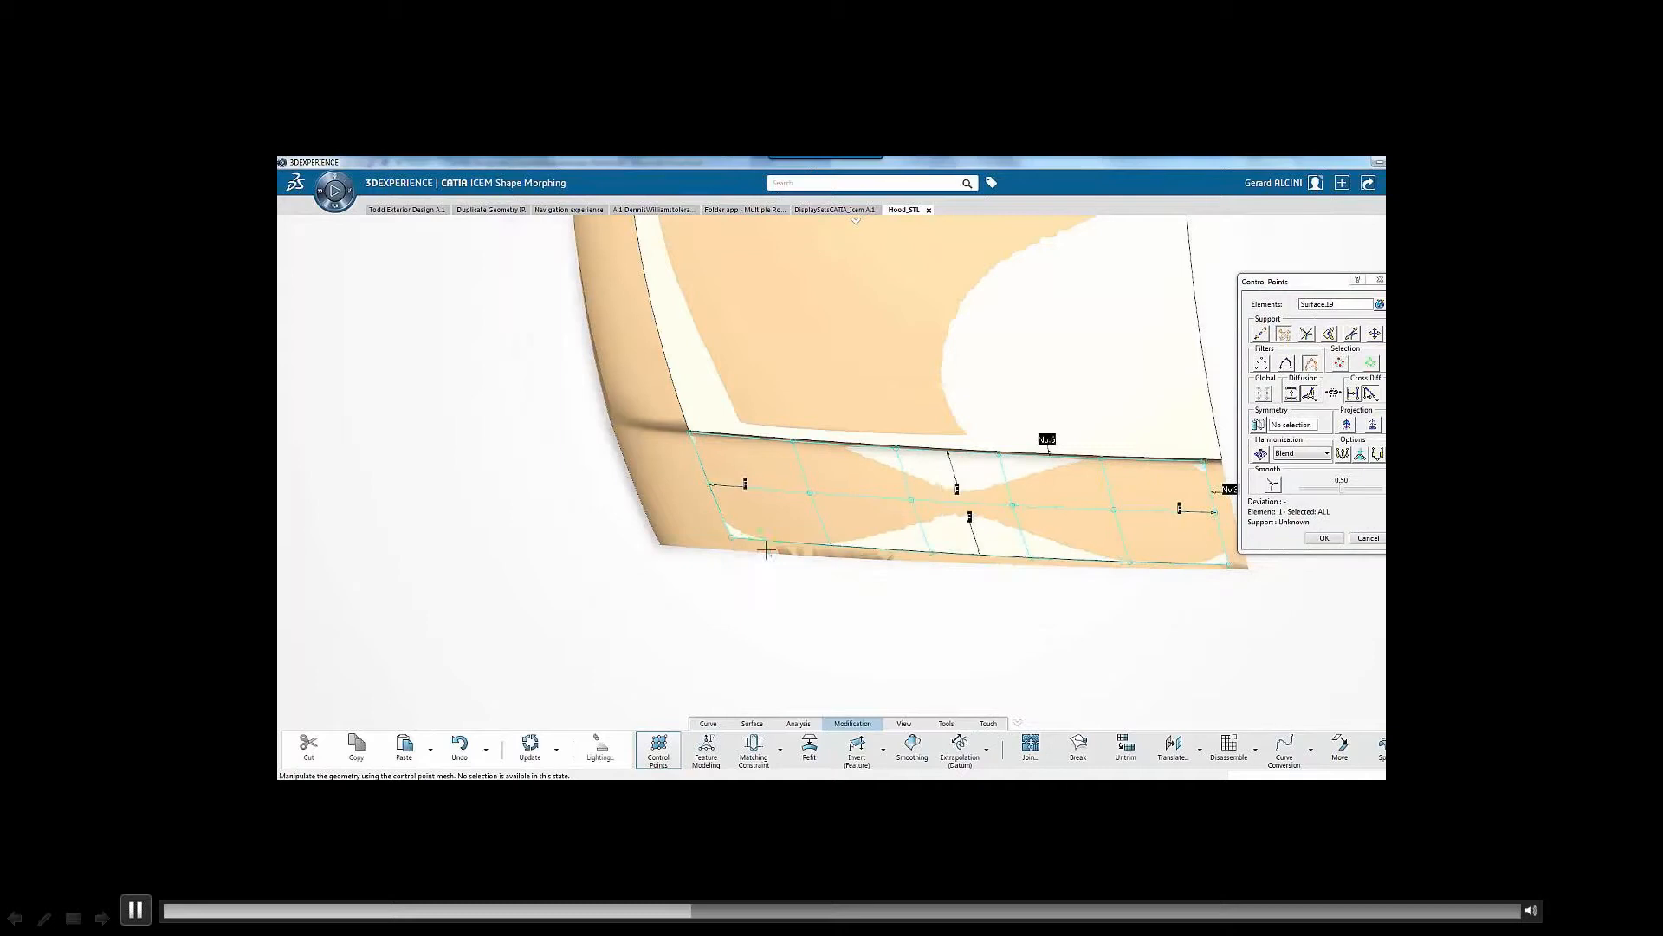
drag(766, 549, 770, 556)
click(1317, 539)
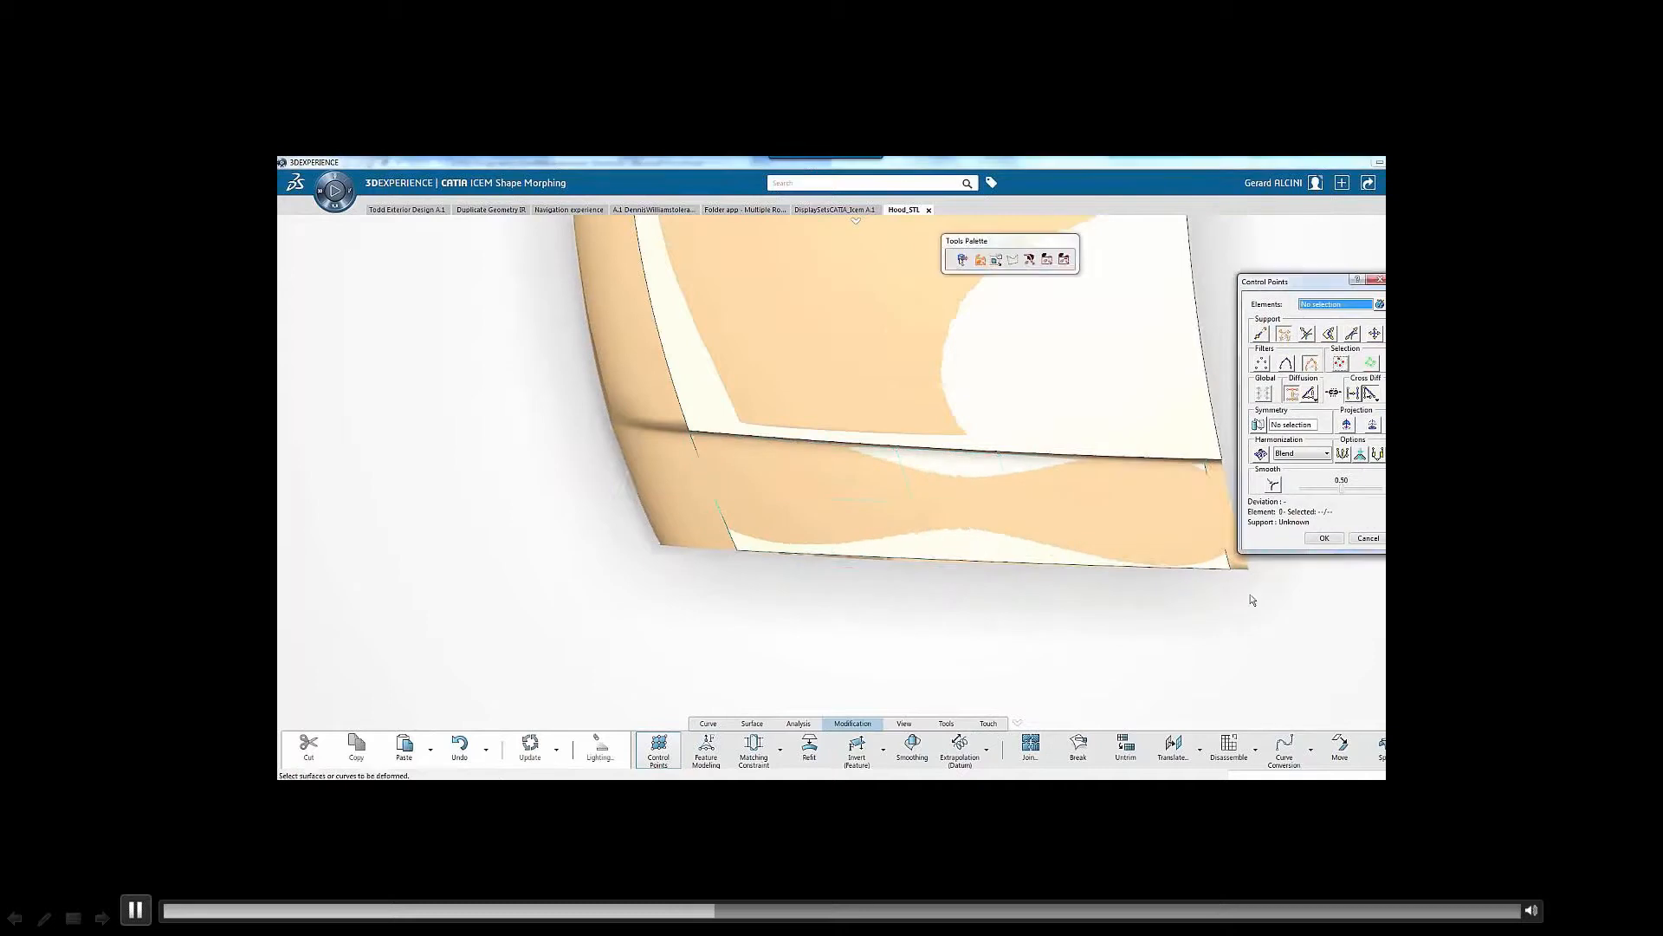
middle_drag(1243, 617, 1181, 608)
click(1159, 536)
click(1324, 538)
Create a blend surface bridging the crease between the main hood patch and the narrow lower patch
middle_drag(1288, 564, 797, 598)
click(761, 724)
click(1090, 747)
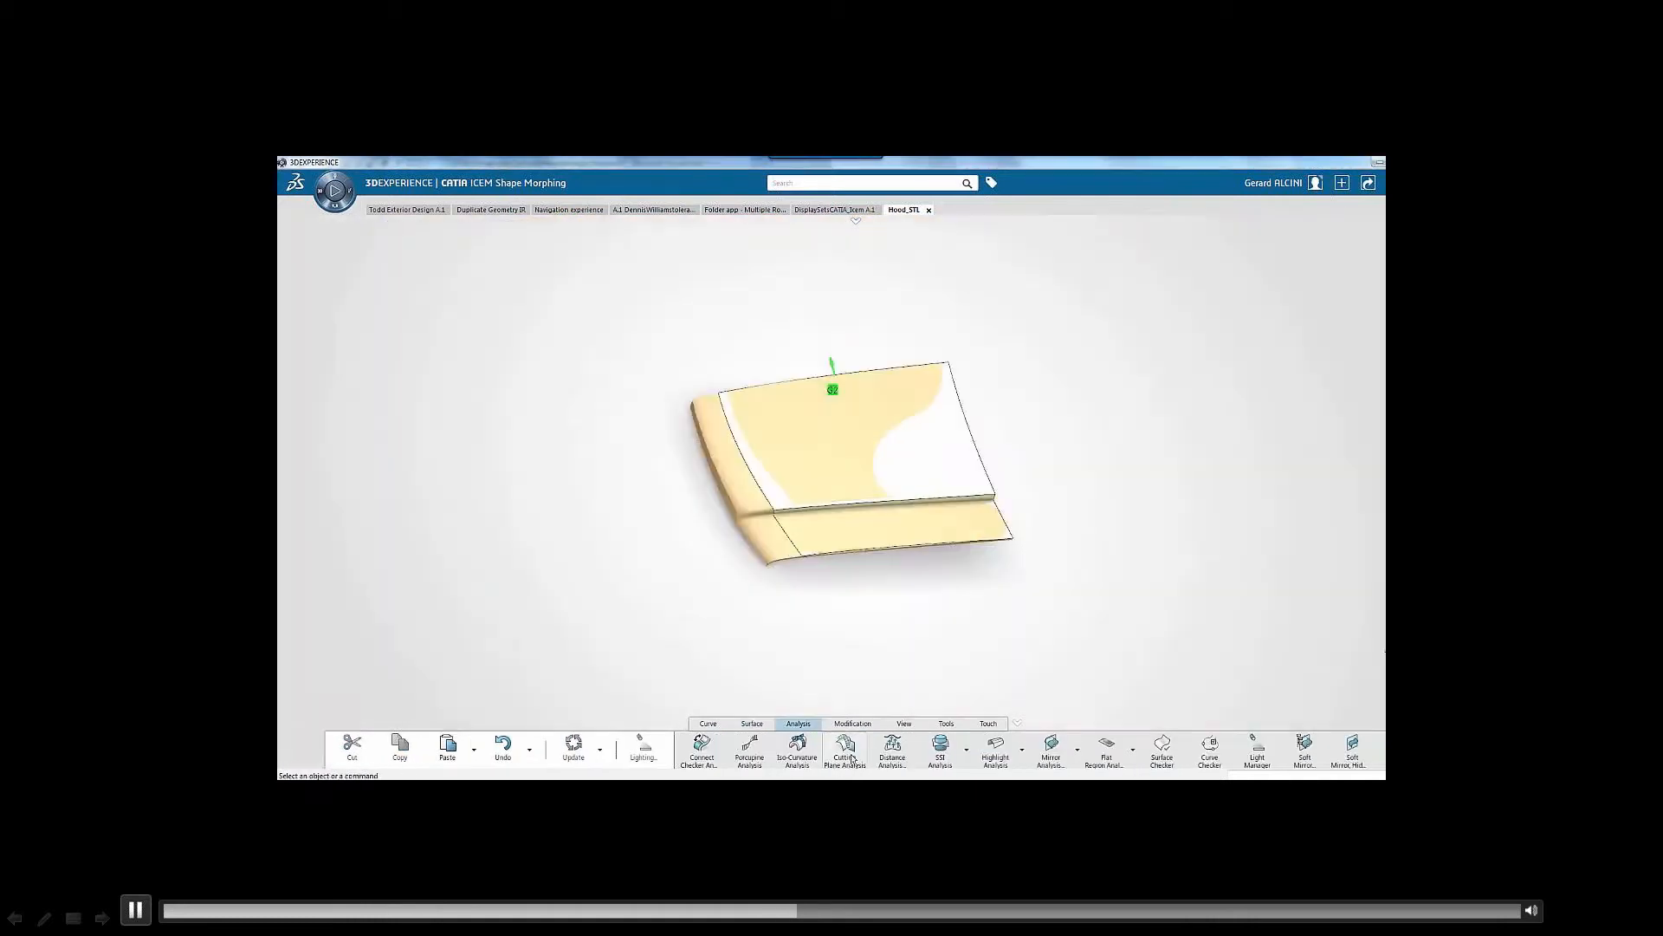
Show section curves across the hood surfaces and adjust the main patch's crease-side control points to align the blend with the mesh
click(846, 747)
middle_drag(809, 569, 1029, 571)
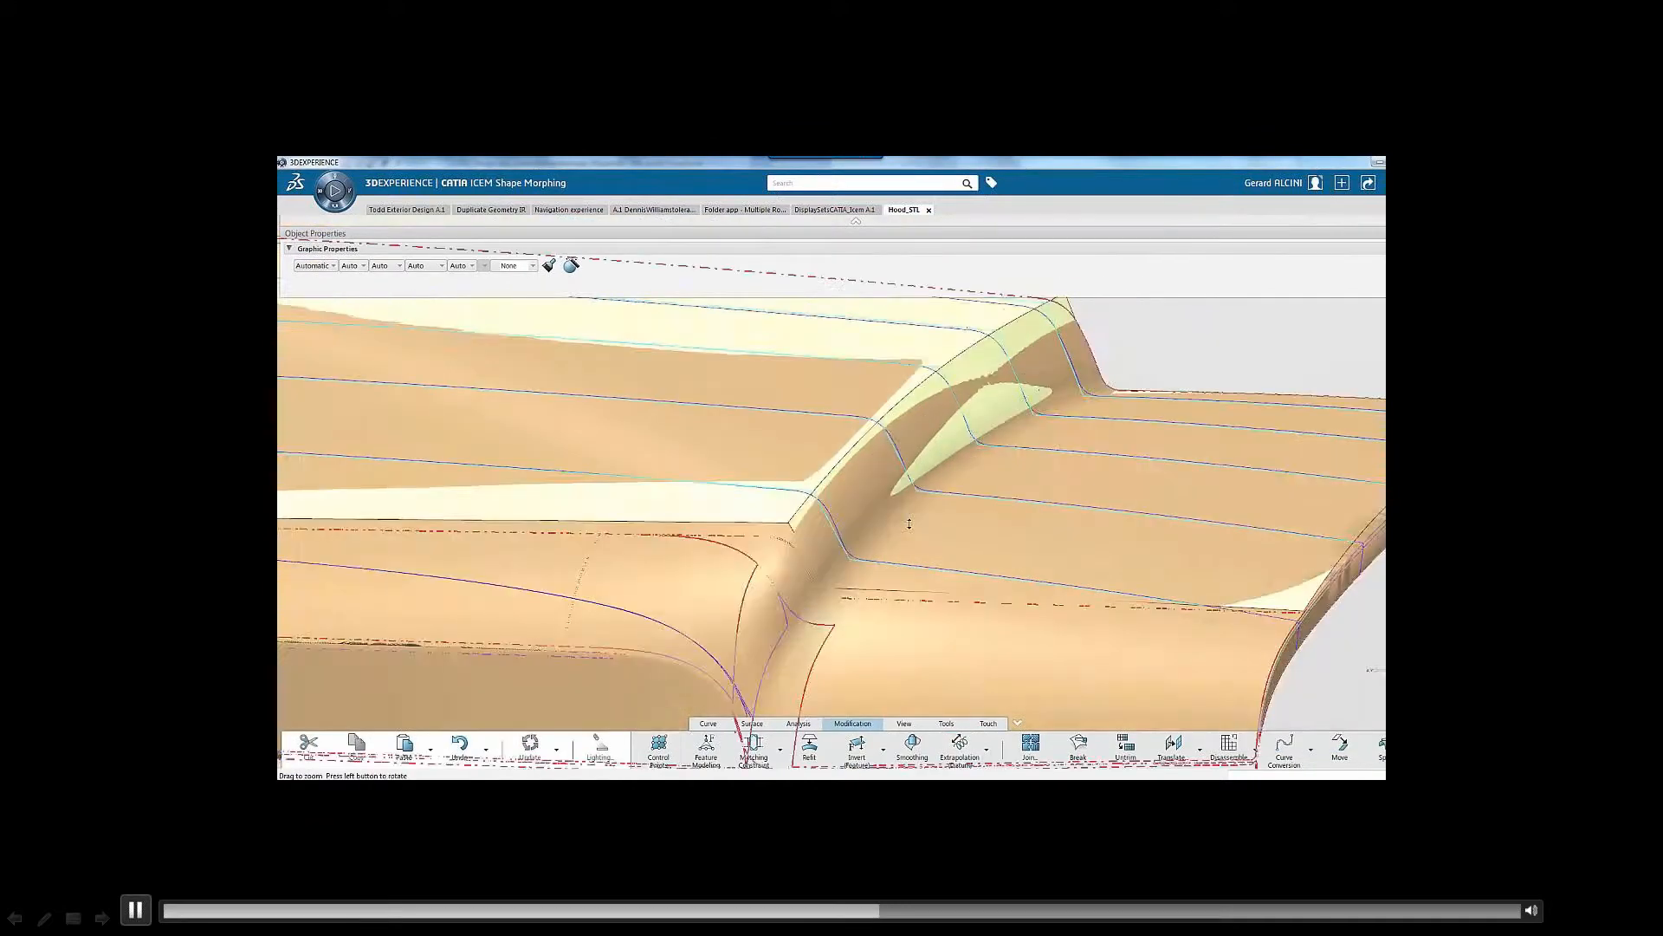
click(657, 747)
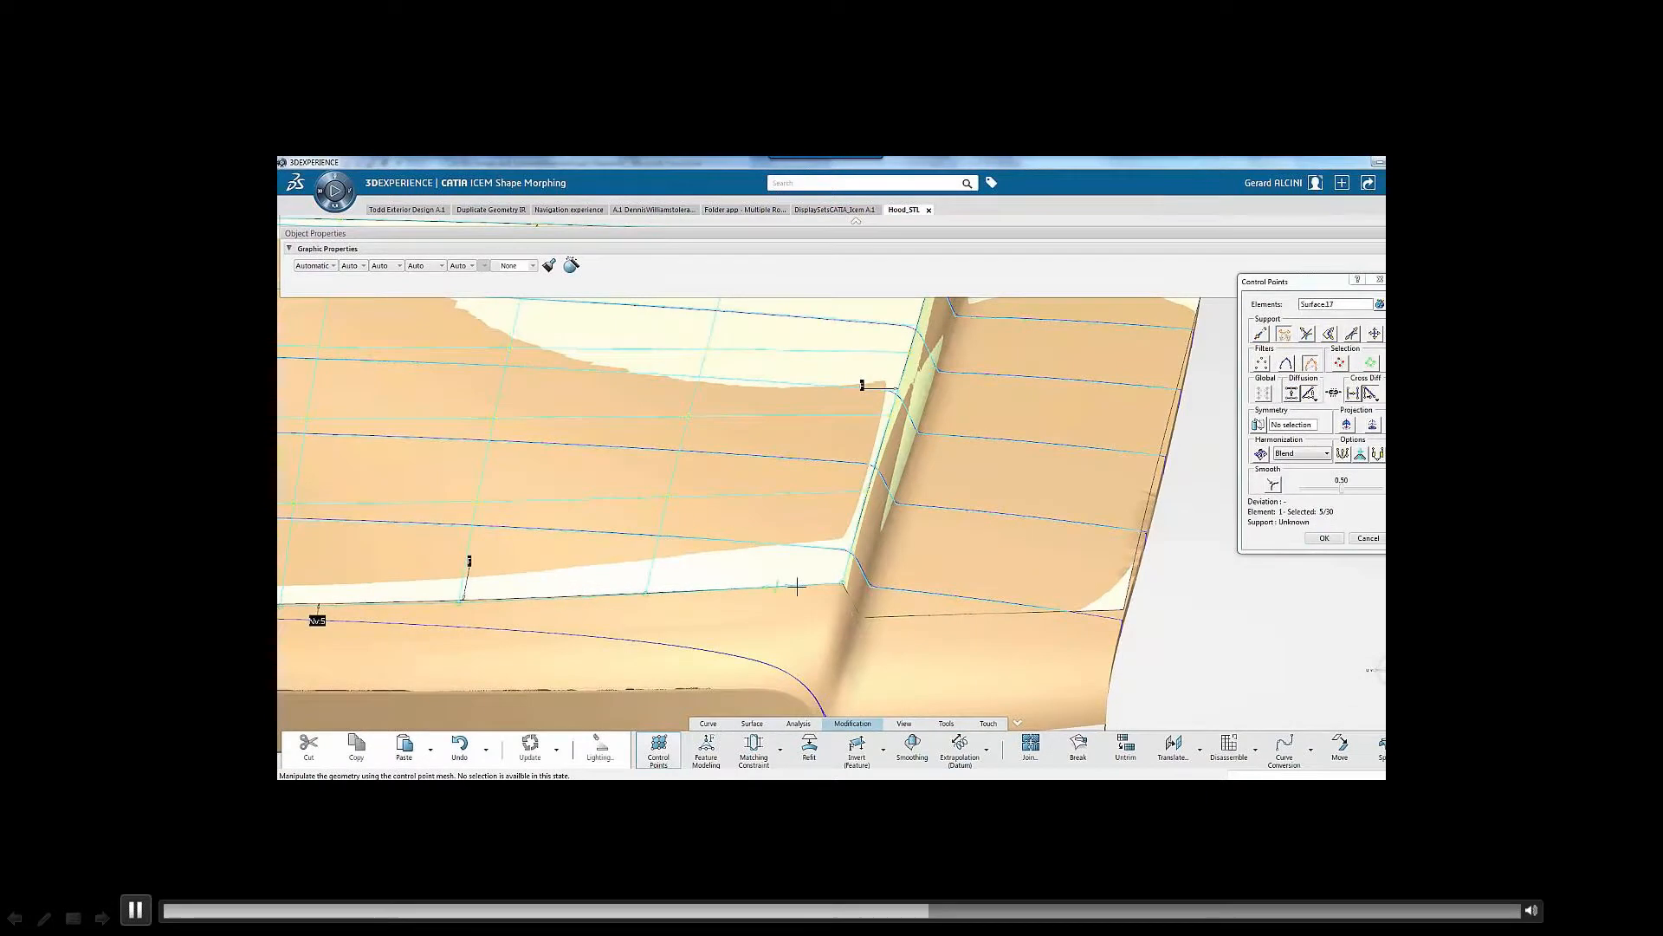
drag(797, 586, 800, 586)
drag(817, 494, 819, 493)
drag(794, 586, 797, 585)
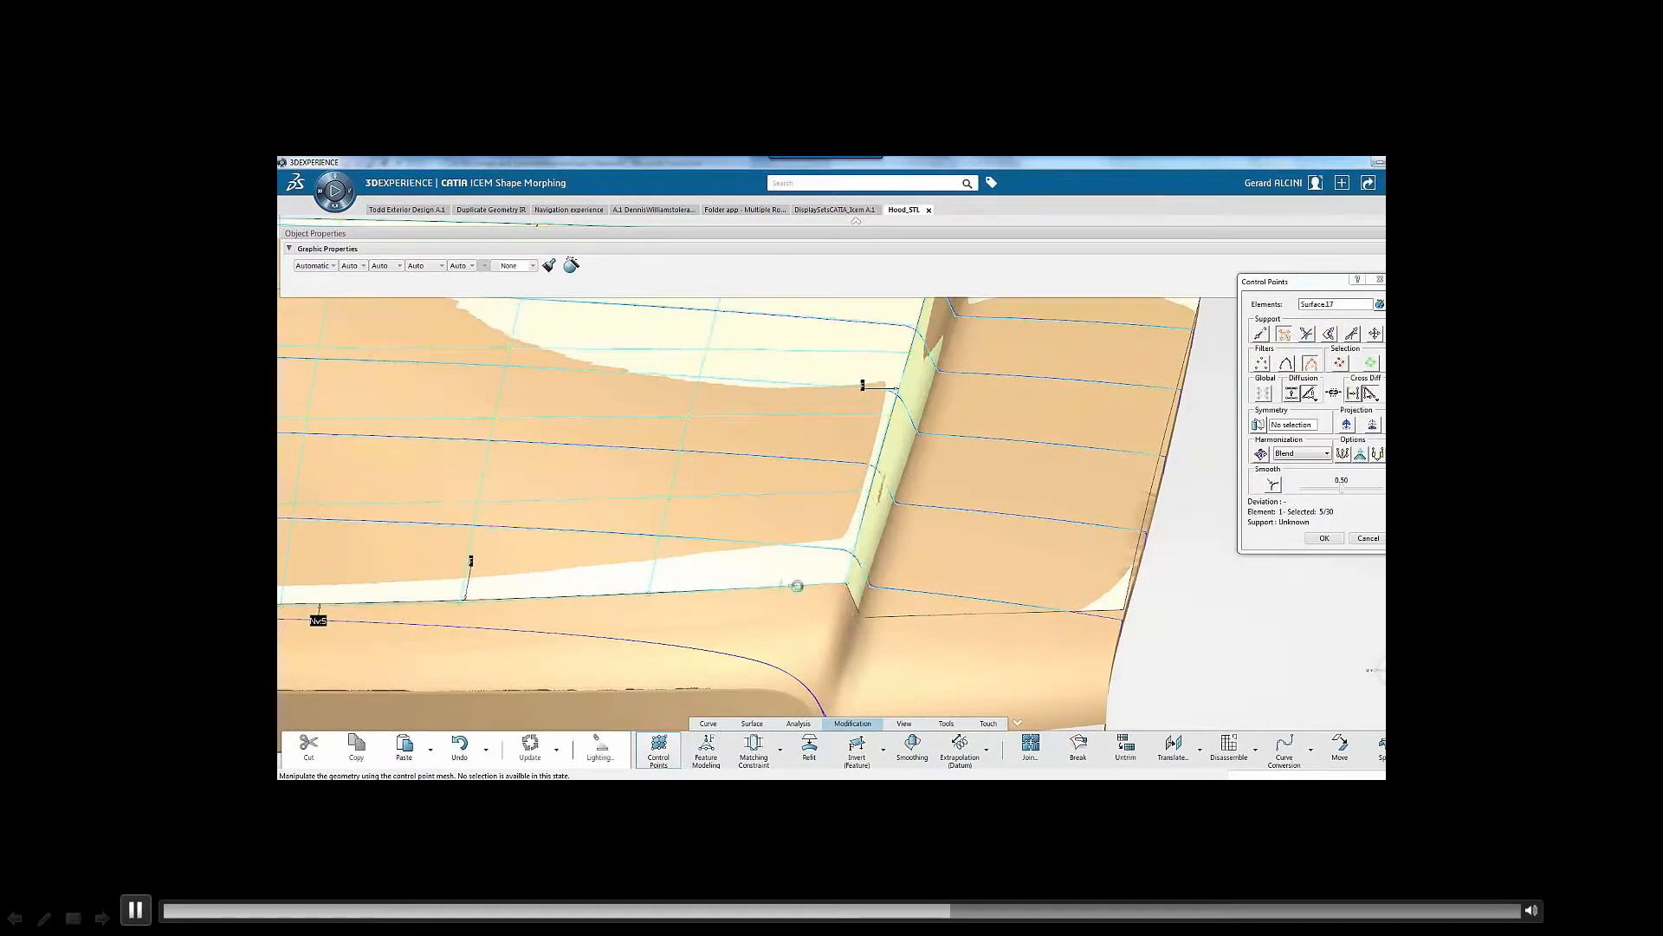
middle_drag(797, 586, 807, 563)
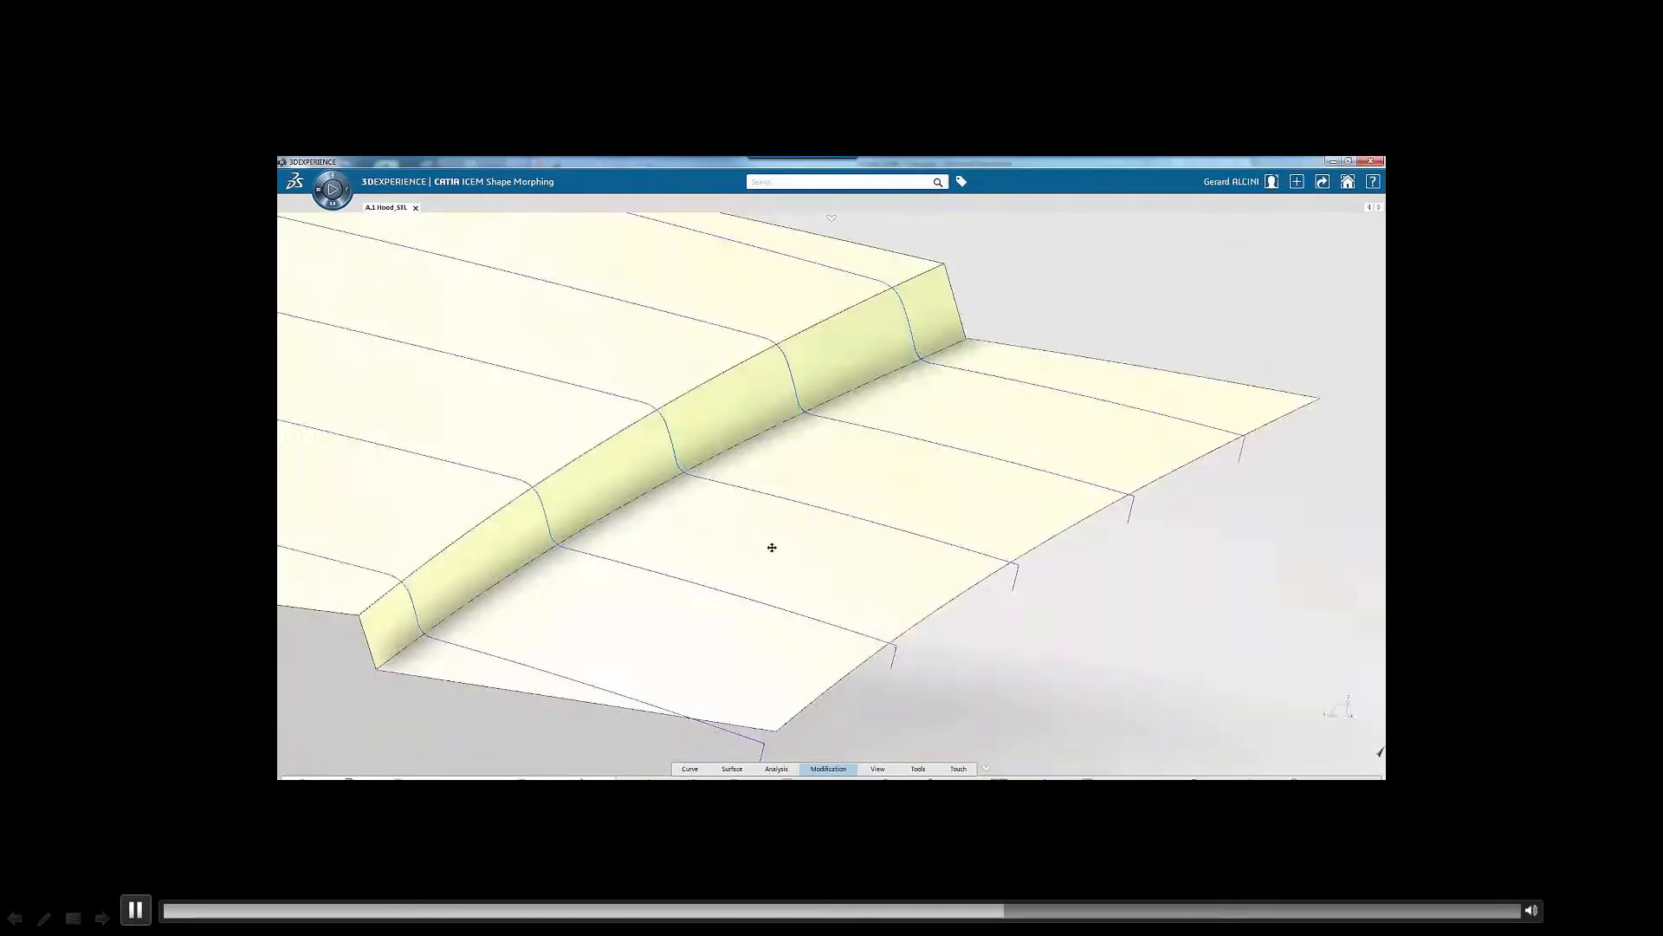
Reshape the crease blend surface with Feature Modeling by adjusting its middle row of control points, and accept the change
scroll(810, 557, up, 5)
middle_drag(809, 557, 802, 594)
scroll(931, 505, up, 3)
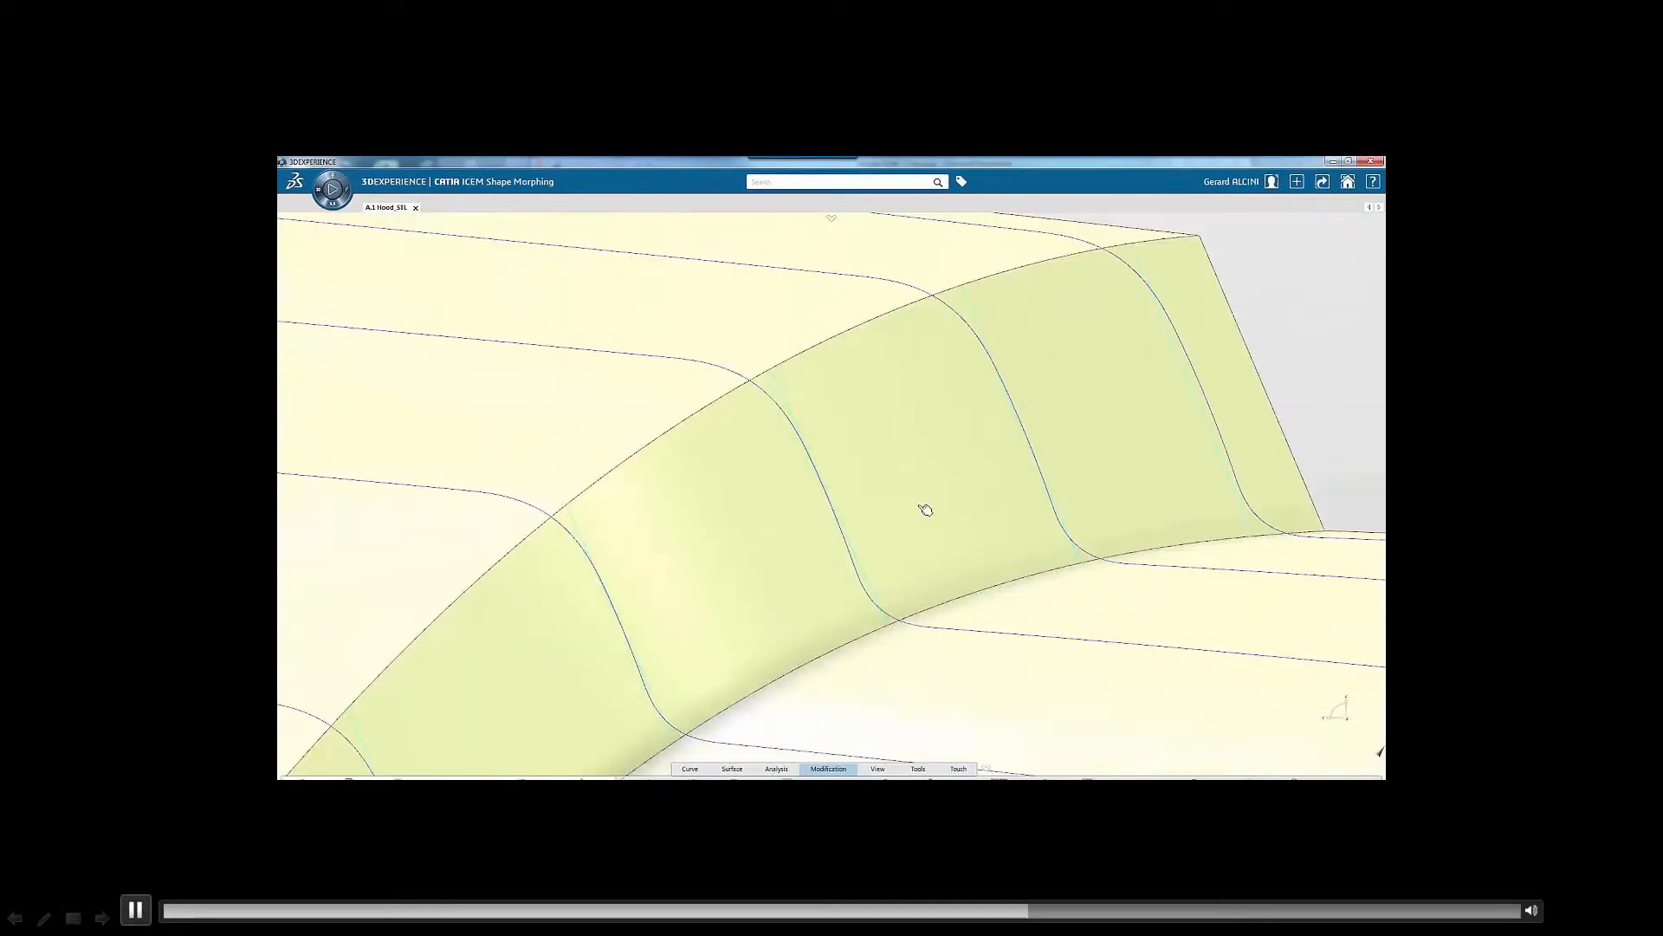
double_click(925, 508)
middle_drag(957, 524, 884, 576)
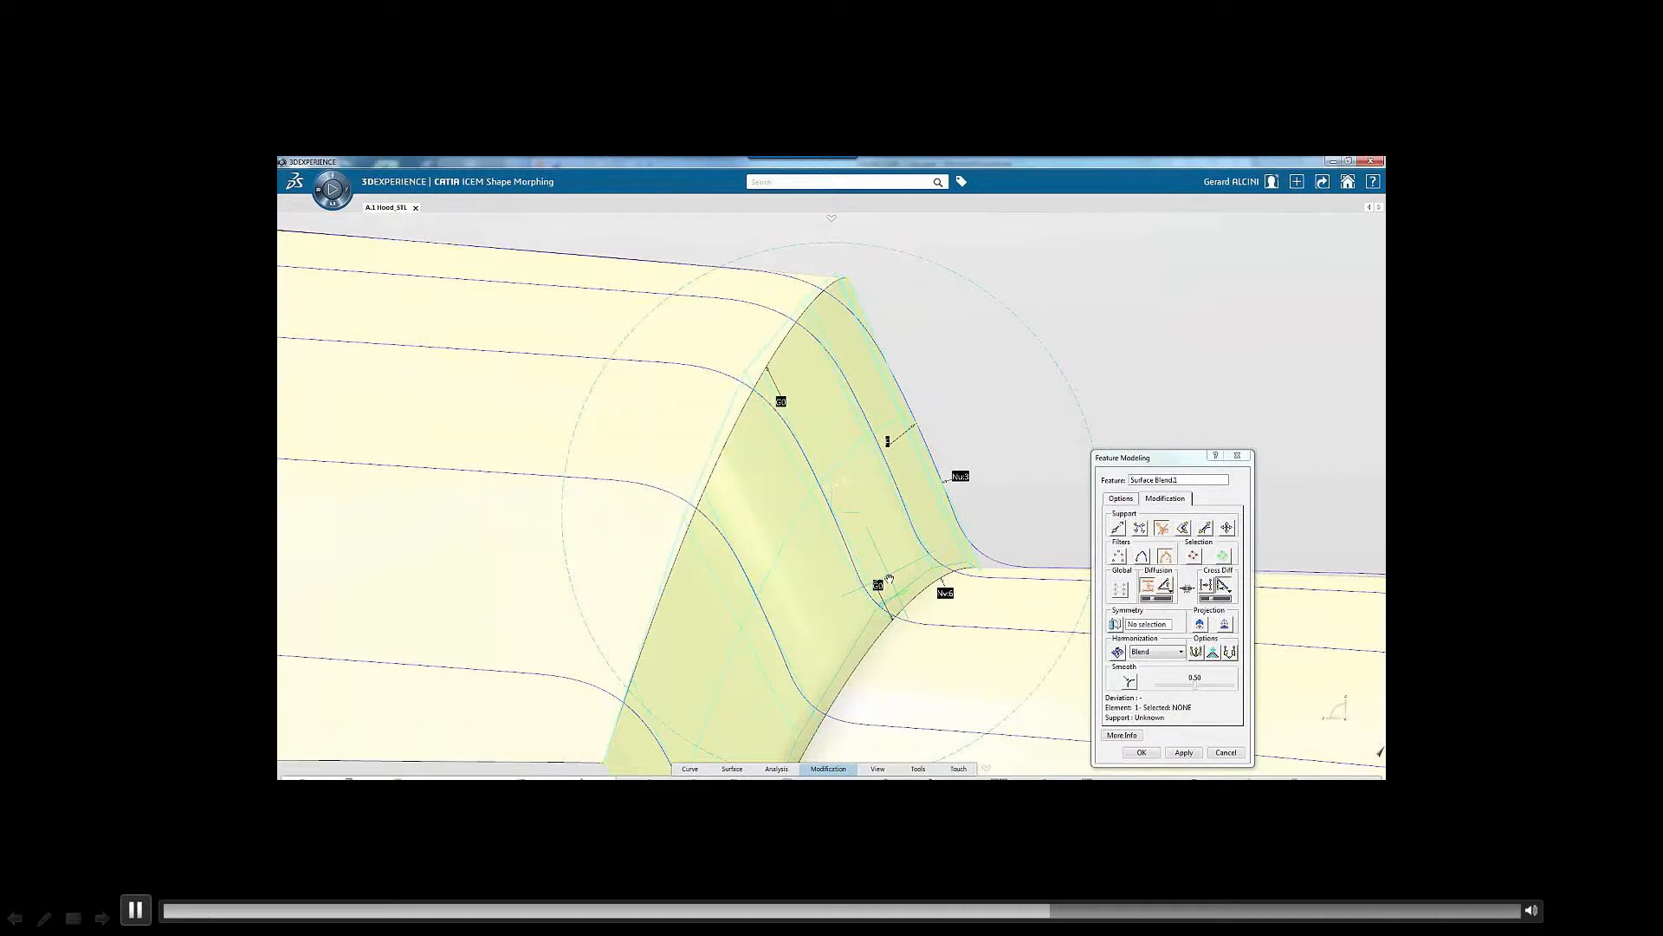
scroll(944, 382, up, 5)
click(951, 369)
middle_drag(950, 370, 833, 501)
scroll(834, 501, down, 5)
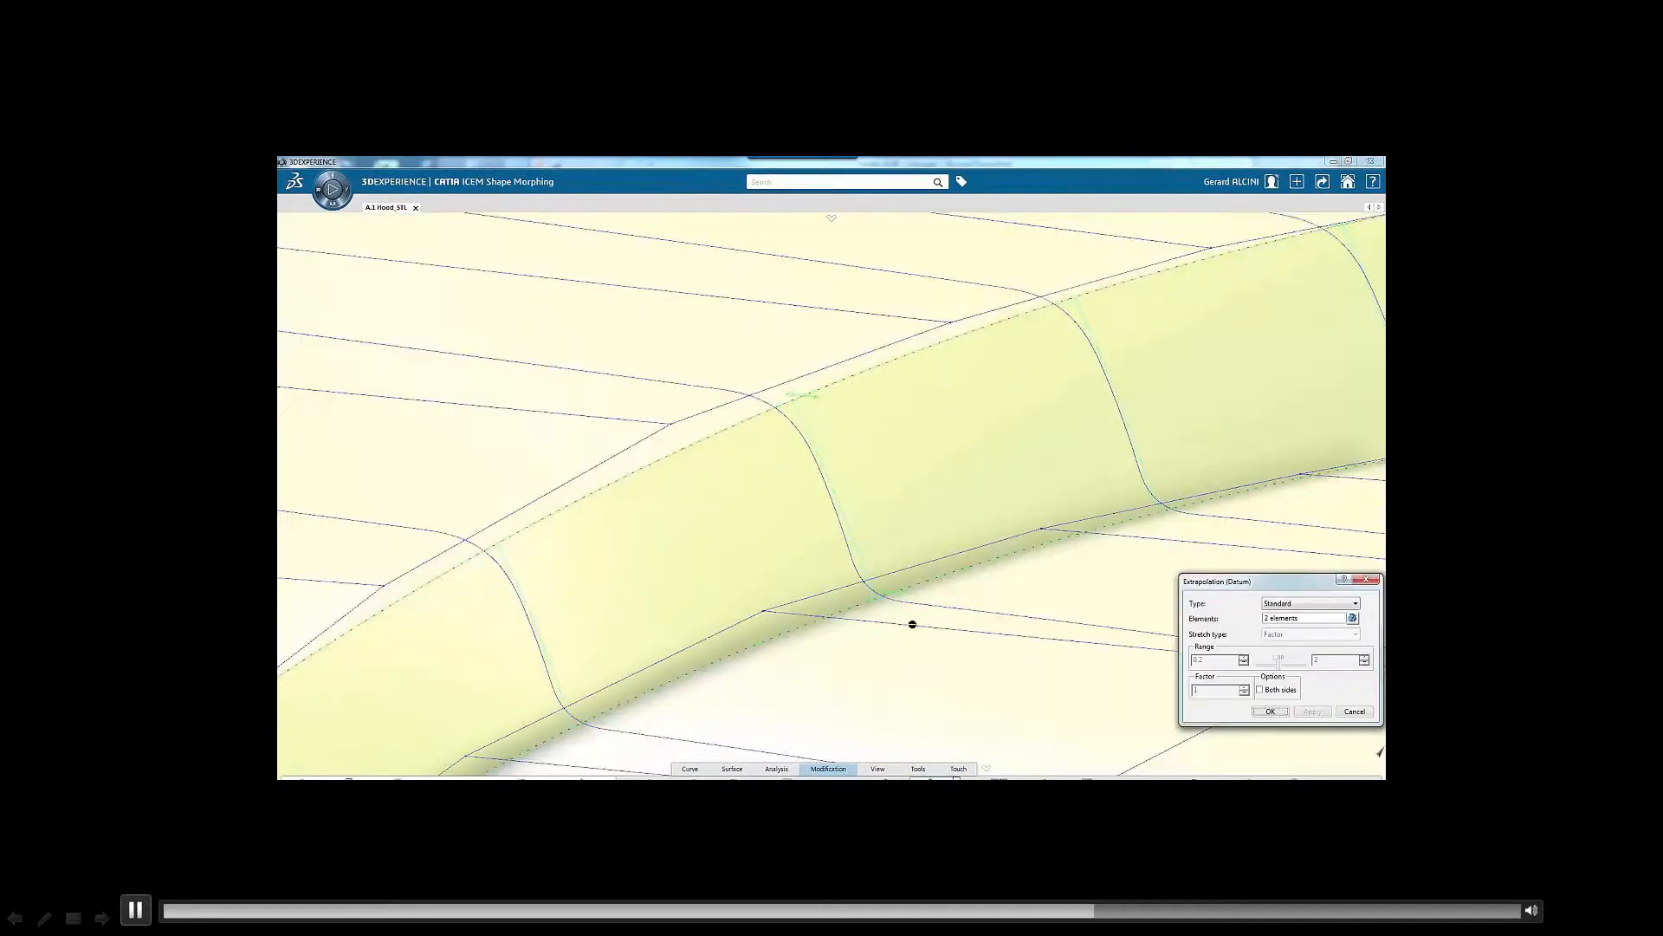
Extrapolate the two long edges of the crease blend surface using the Standard type
scroll(912, 624, down, 3)
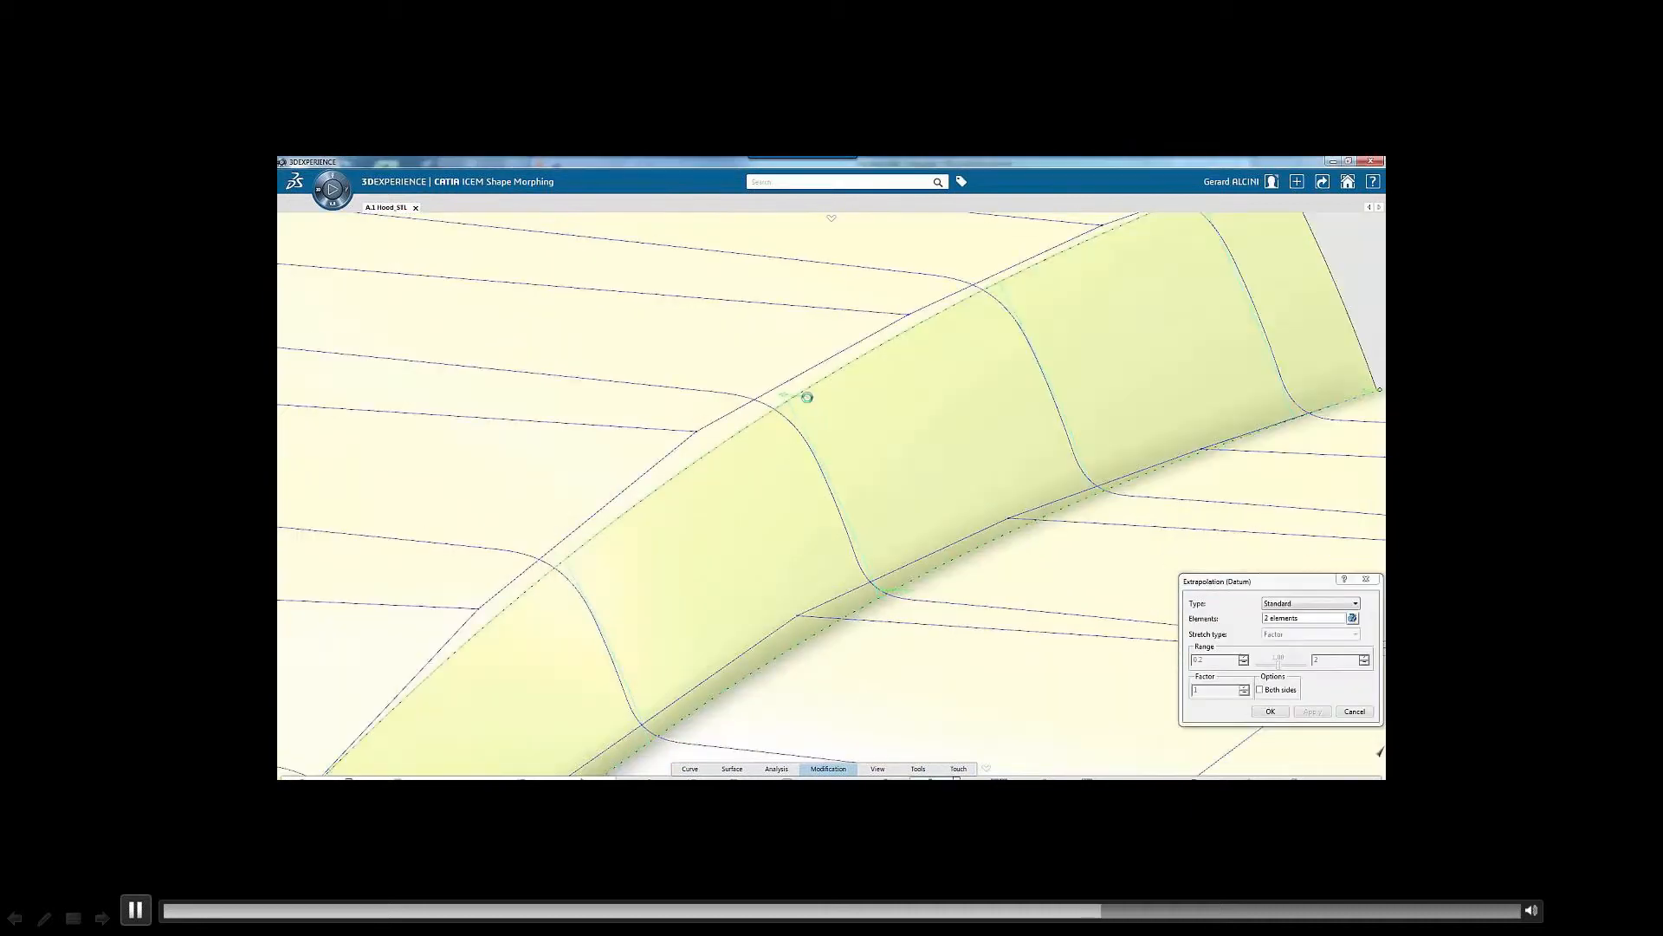
middle_drag(898, 594, 905, 603)
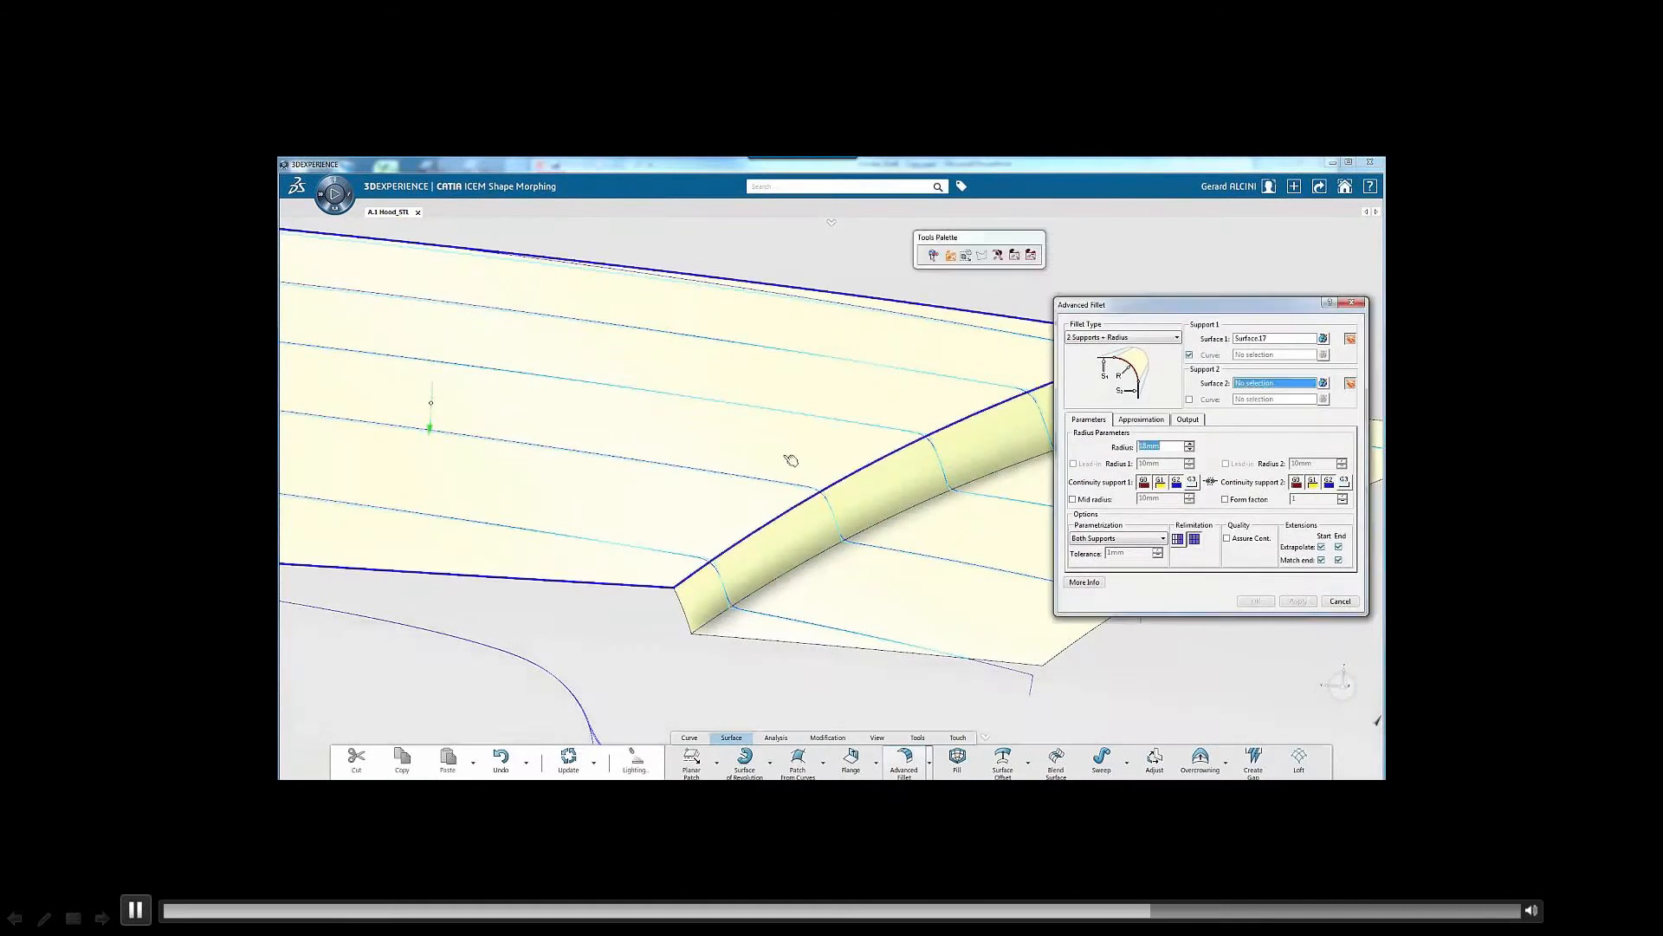
Add 2 Supports + Radius advanced fillets along the crease blend, trying a 20 mm radius and applying 22 mm
click(1298, 601)
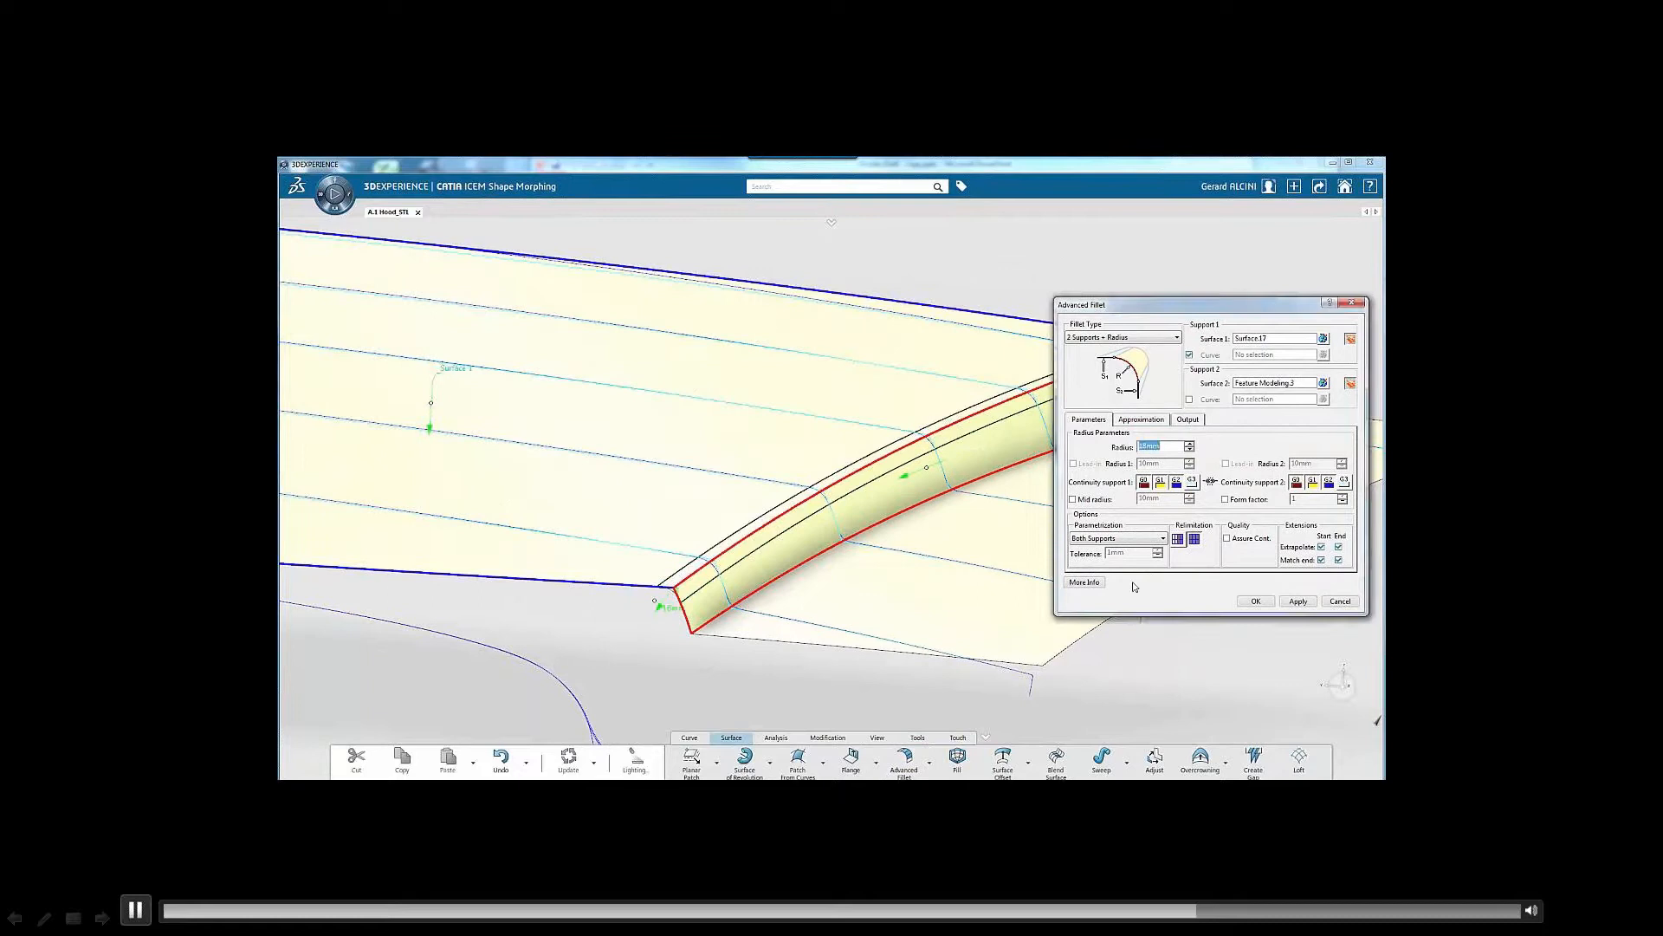
middle_drag(906, 567, 904, 590)
scroll(905, 591, up, 5)
double_click(1164, 447)
text(20)
click(1297, 601)
double_click(1164, 447)
text(22)
click(1256, 602)
double_click(1100, 483)
double_click(1165, 447)
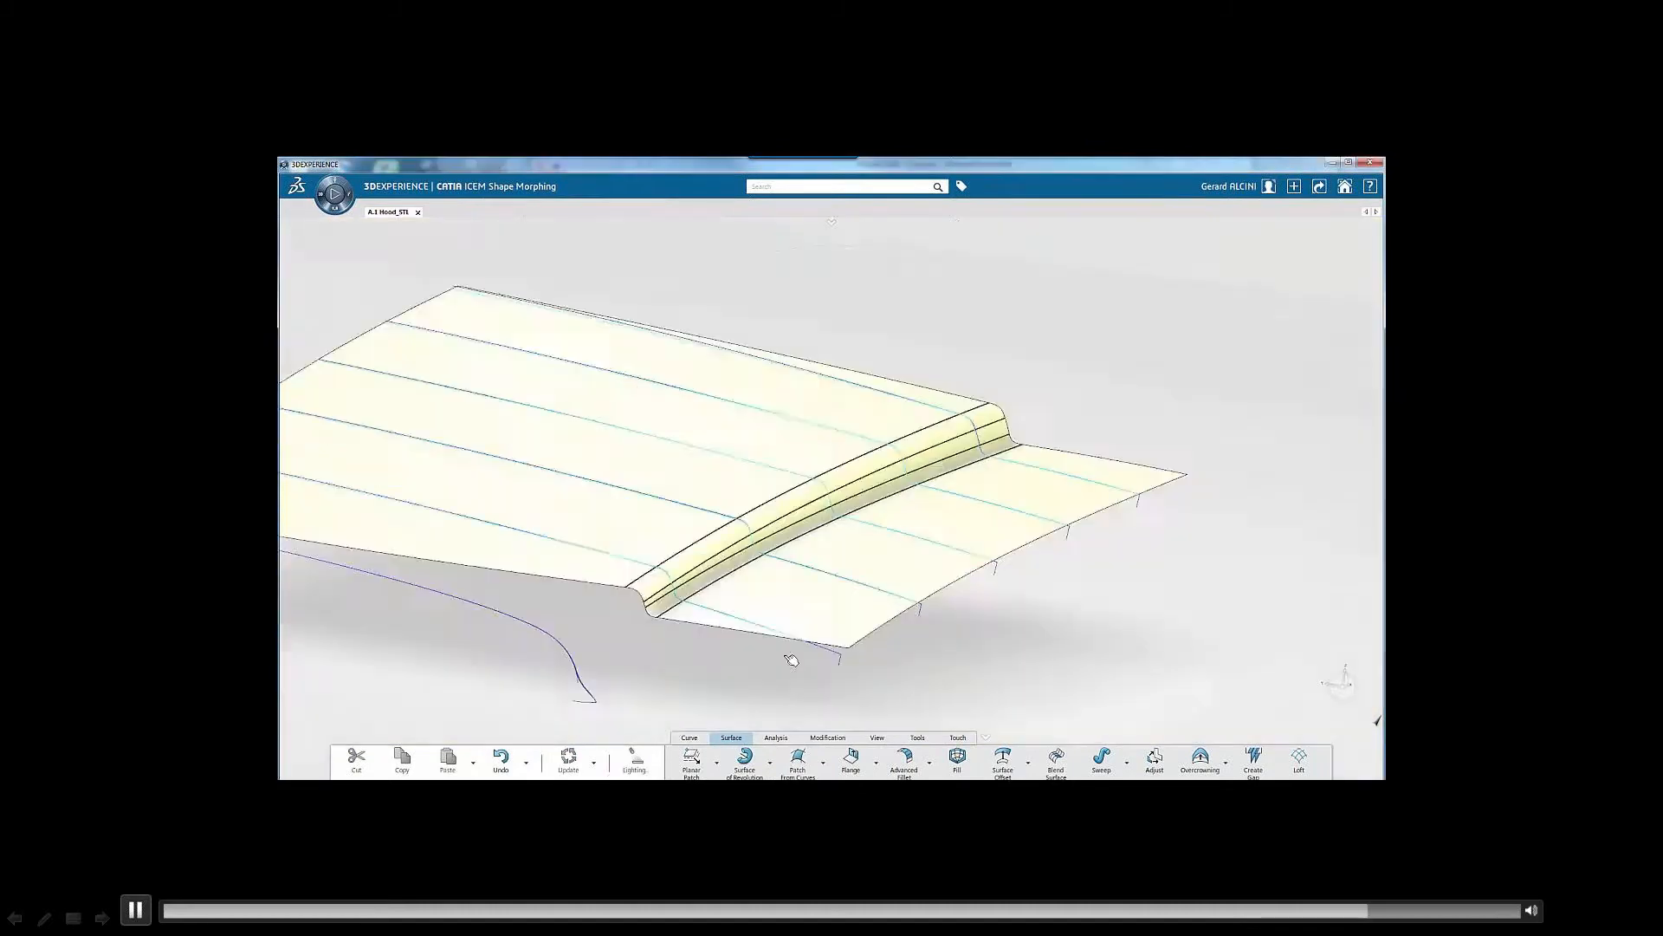
Examine the filleted hood surfaces with Highlight Analysis, using the ZX plane for symmetry and switching the highlight direction
scroll(400, 687, down, 2)
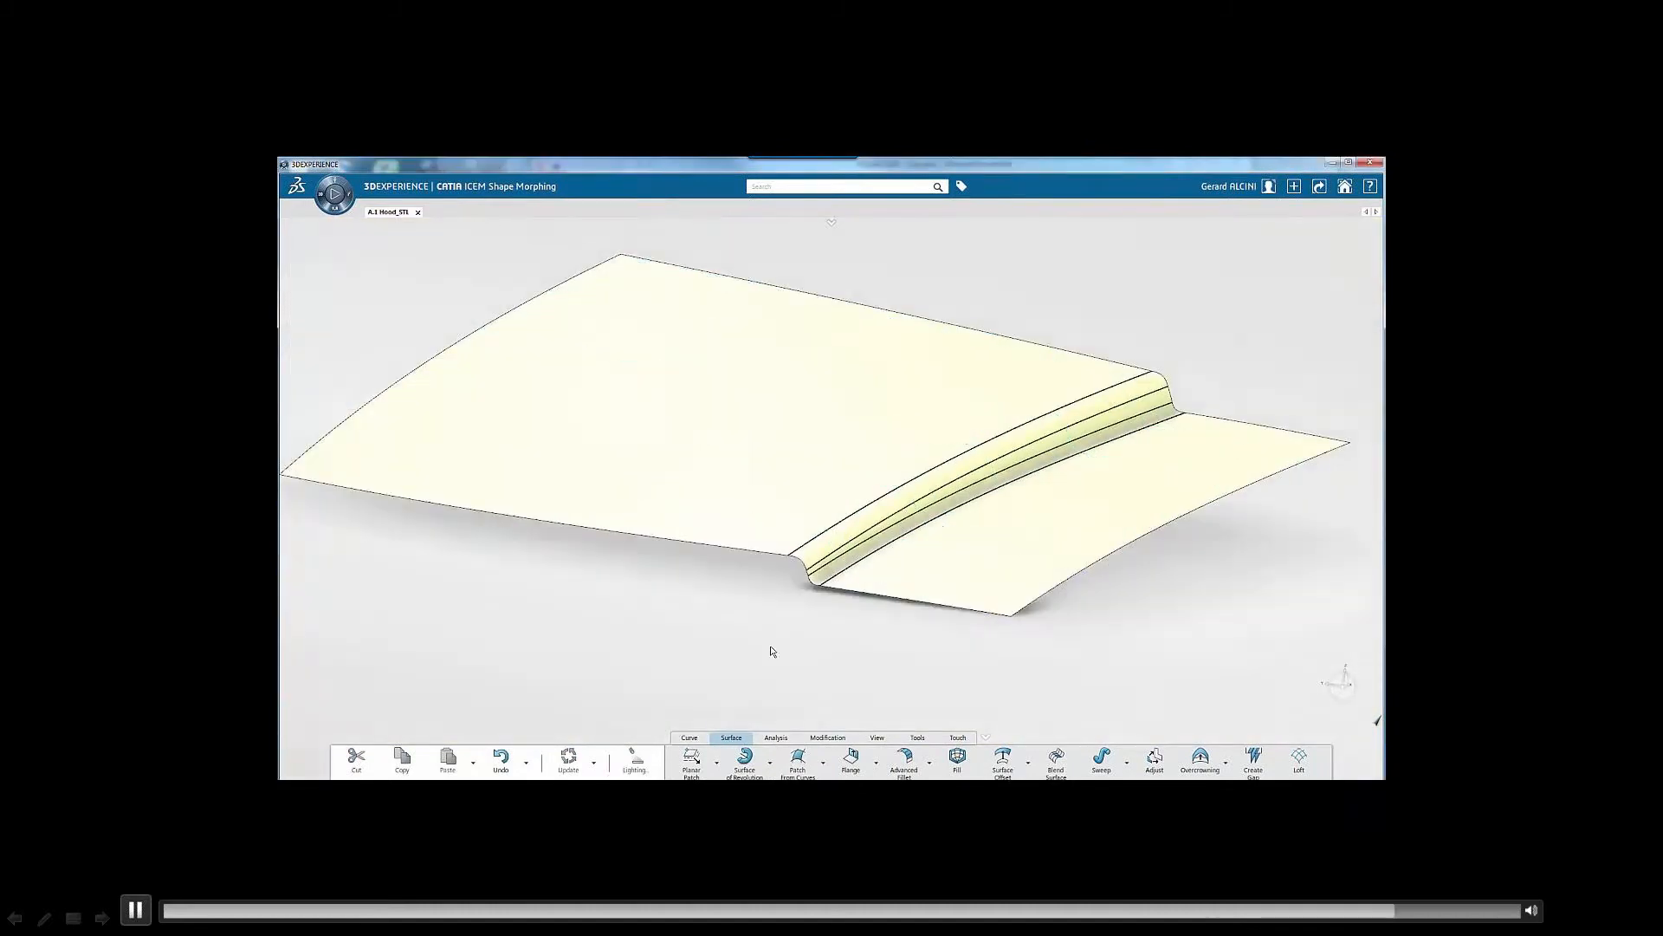
click(1297, 596)
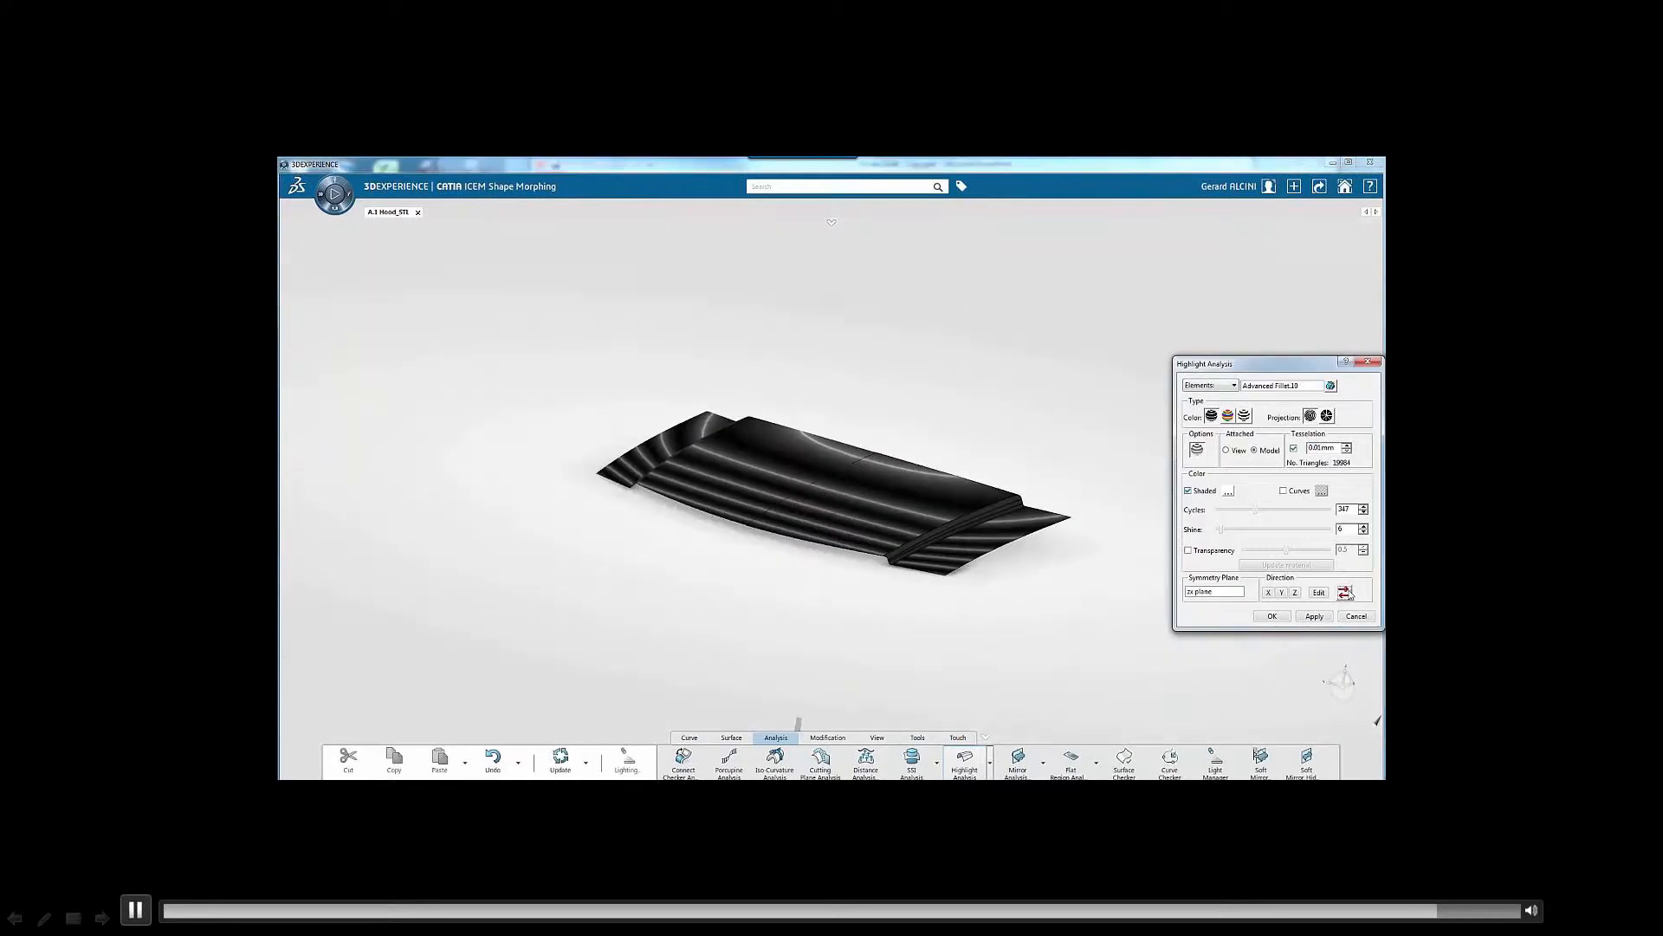
click(1348, 594)
click(1268, 592)
drag(705, 568, 837, 373)
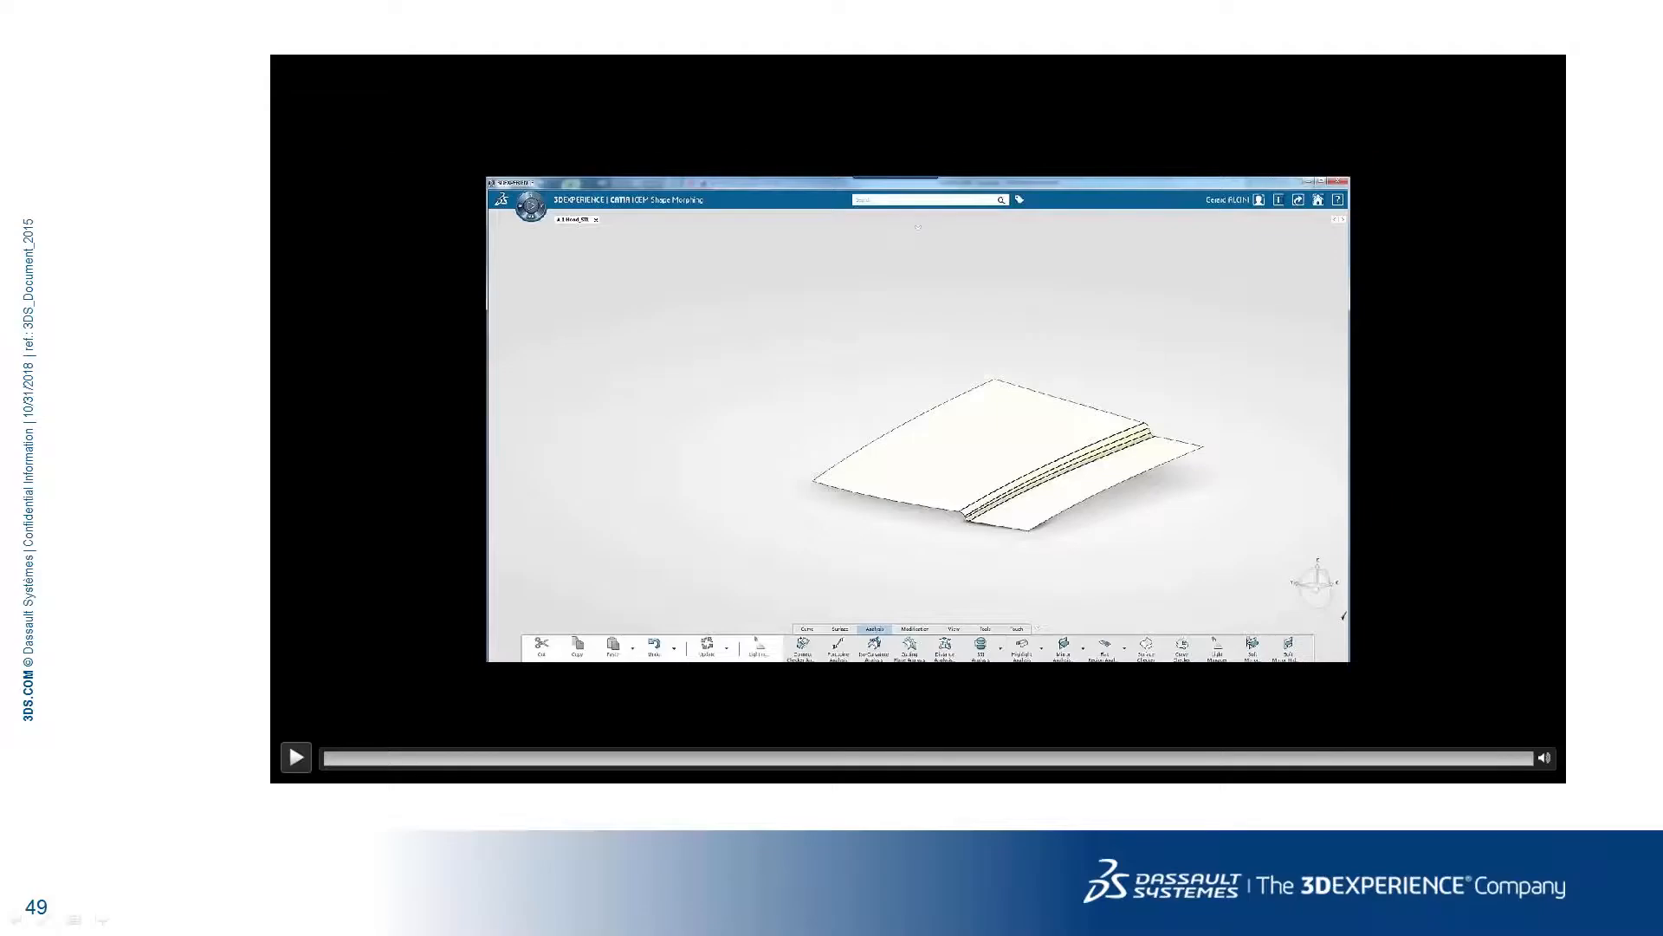
Preview a Flange - Flange gap of 4 mm on the car body, using the circle's two curves as guide and both underlying surfaces as support
key(Page_Down)
click(1445, 884)
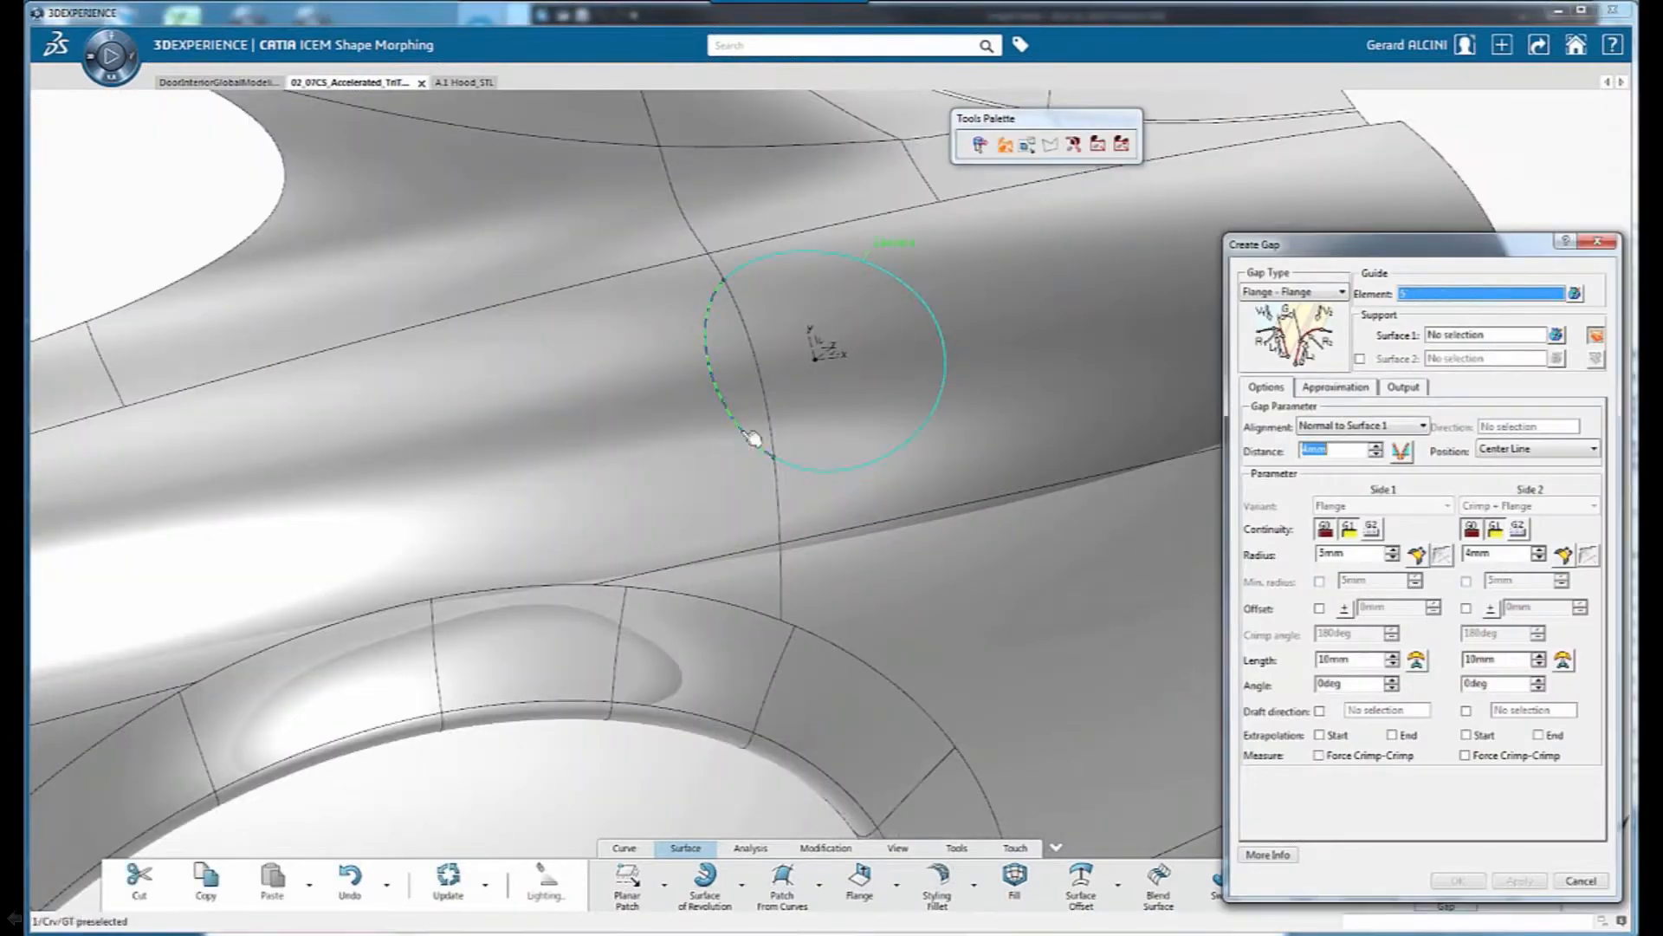
click(753, 439)
click(1013, 437)
click(1519, 882)
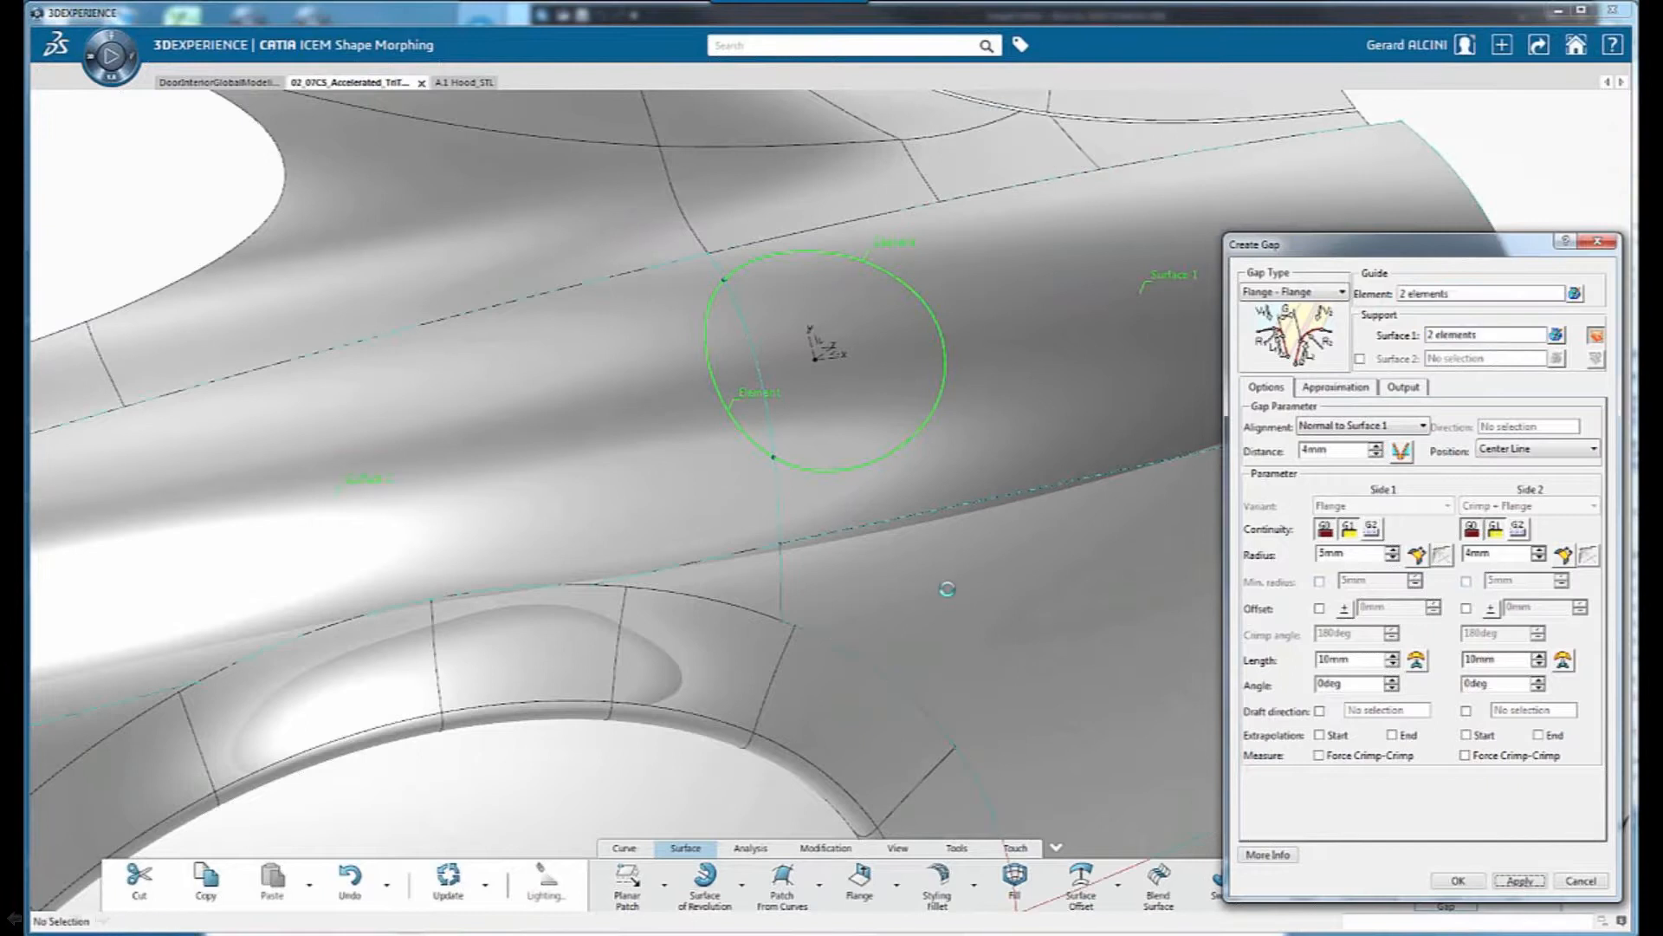
Set the circular gap's Side 2 radius to 3 mm and update the preview
middle_drag(946, 587, 667, 611)
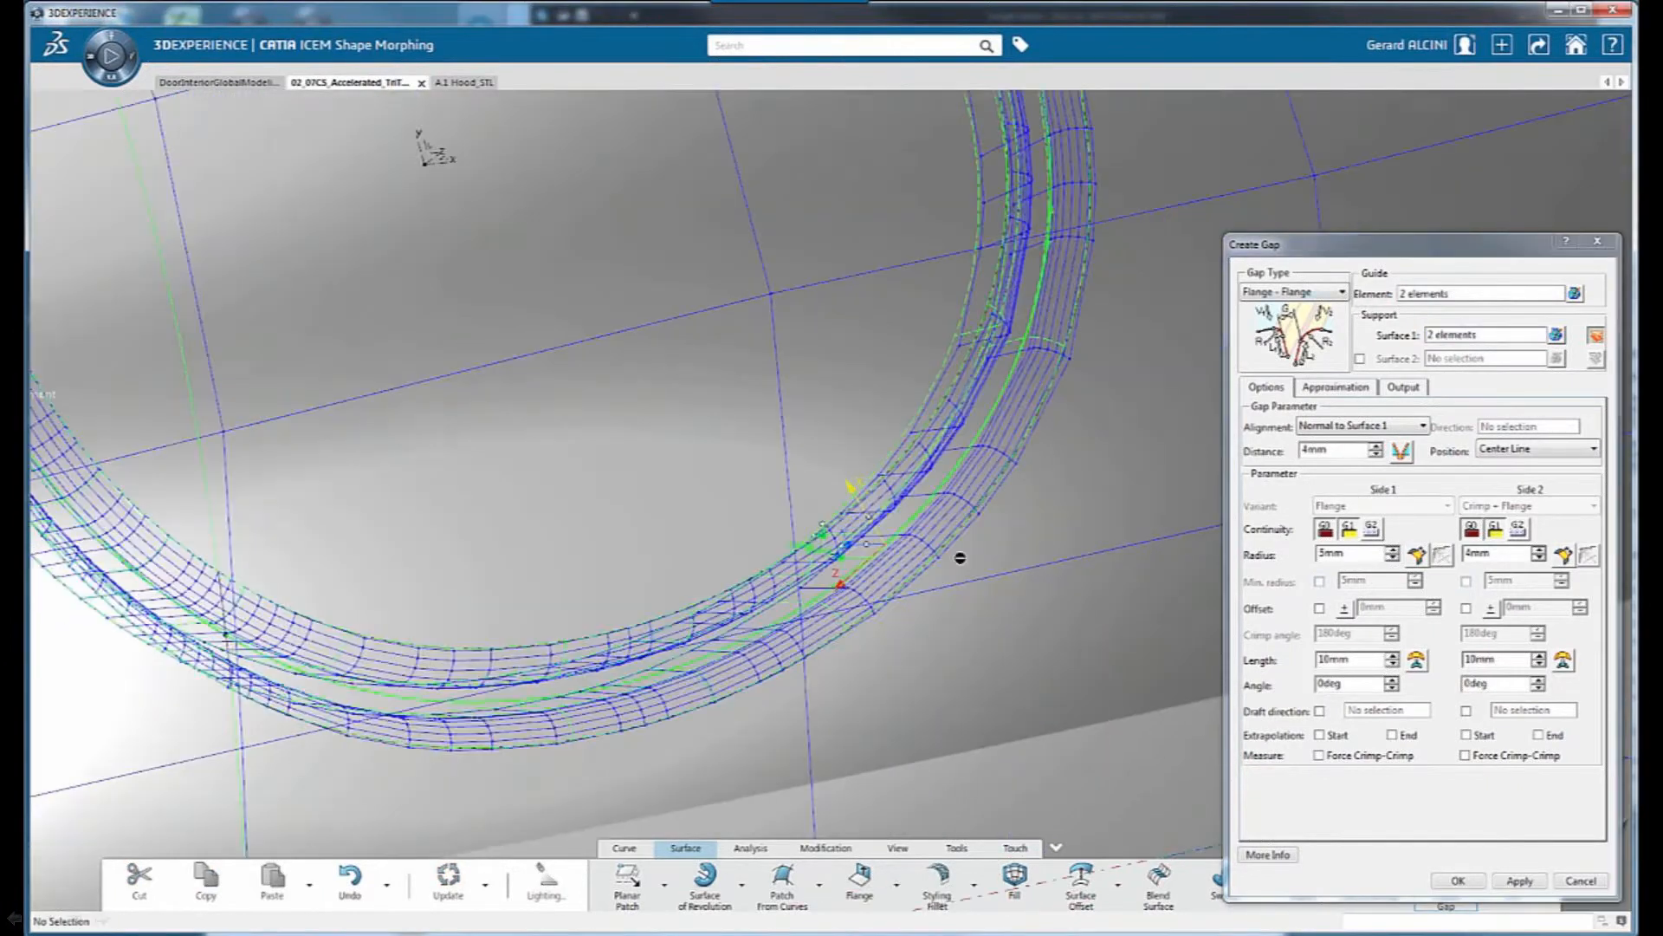
middle_drag(959, 557, 953, 468)
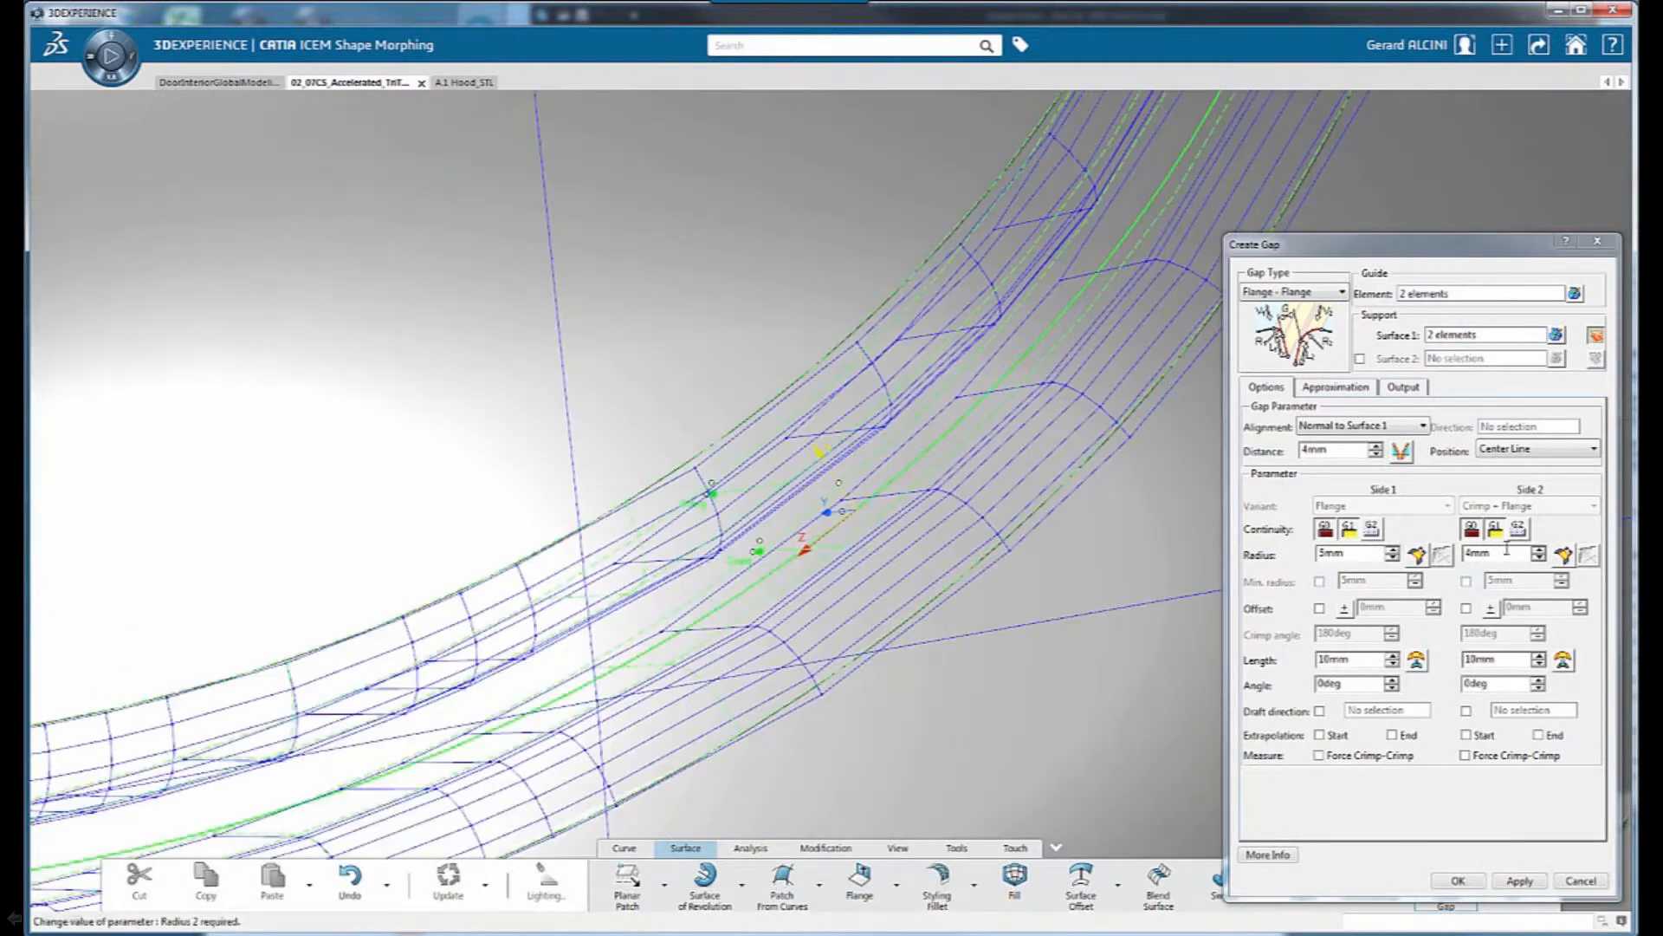
double_click(1507, 552)
text(3)
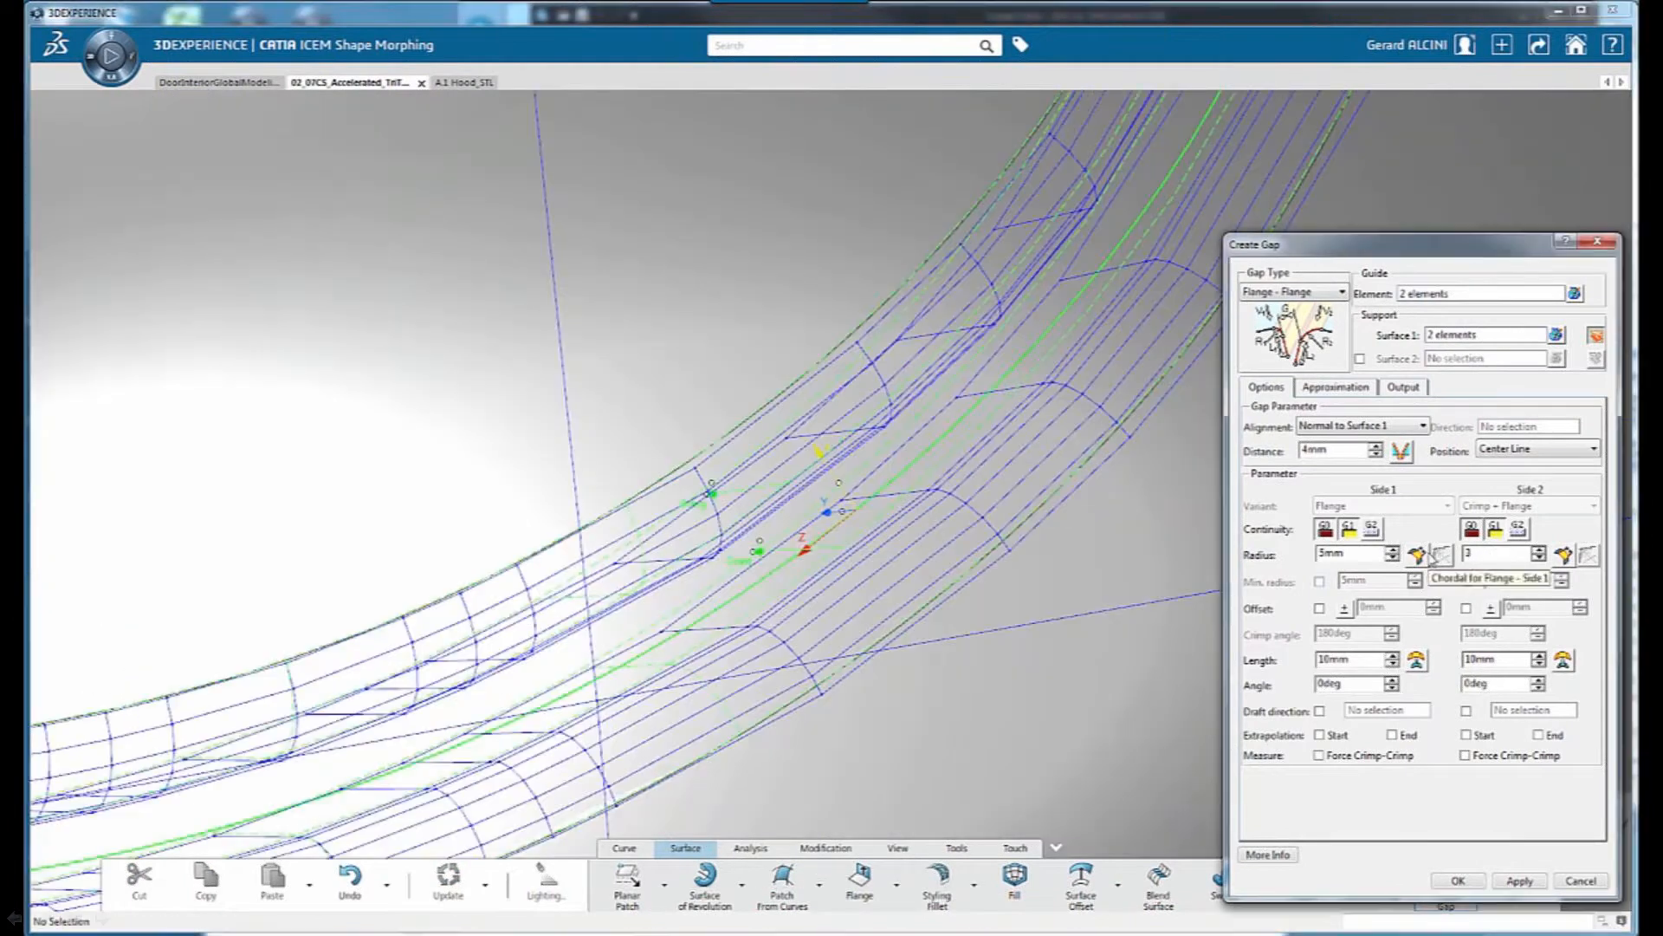
click(1518, 881)
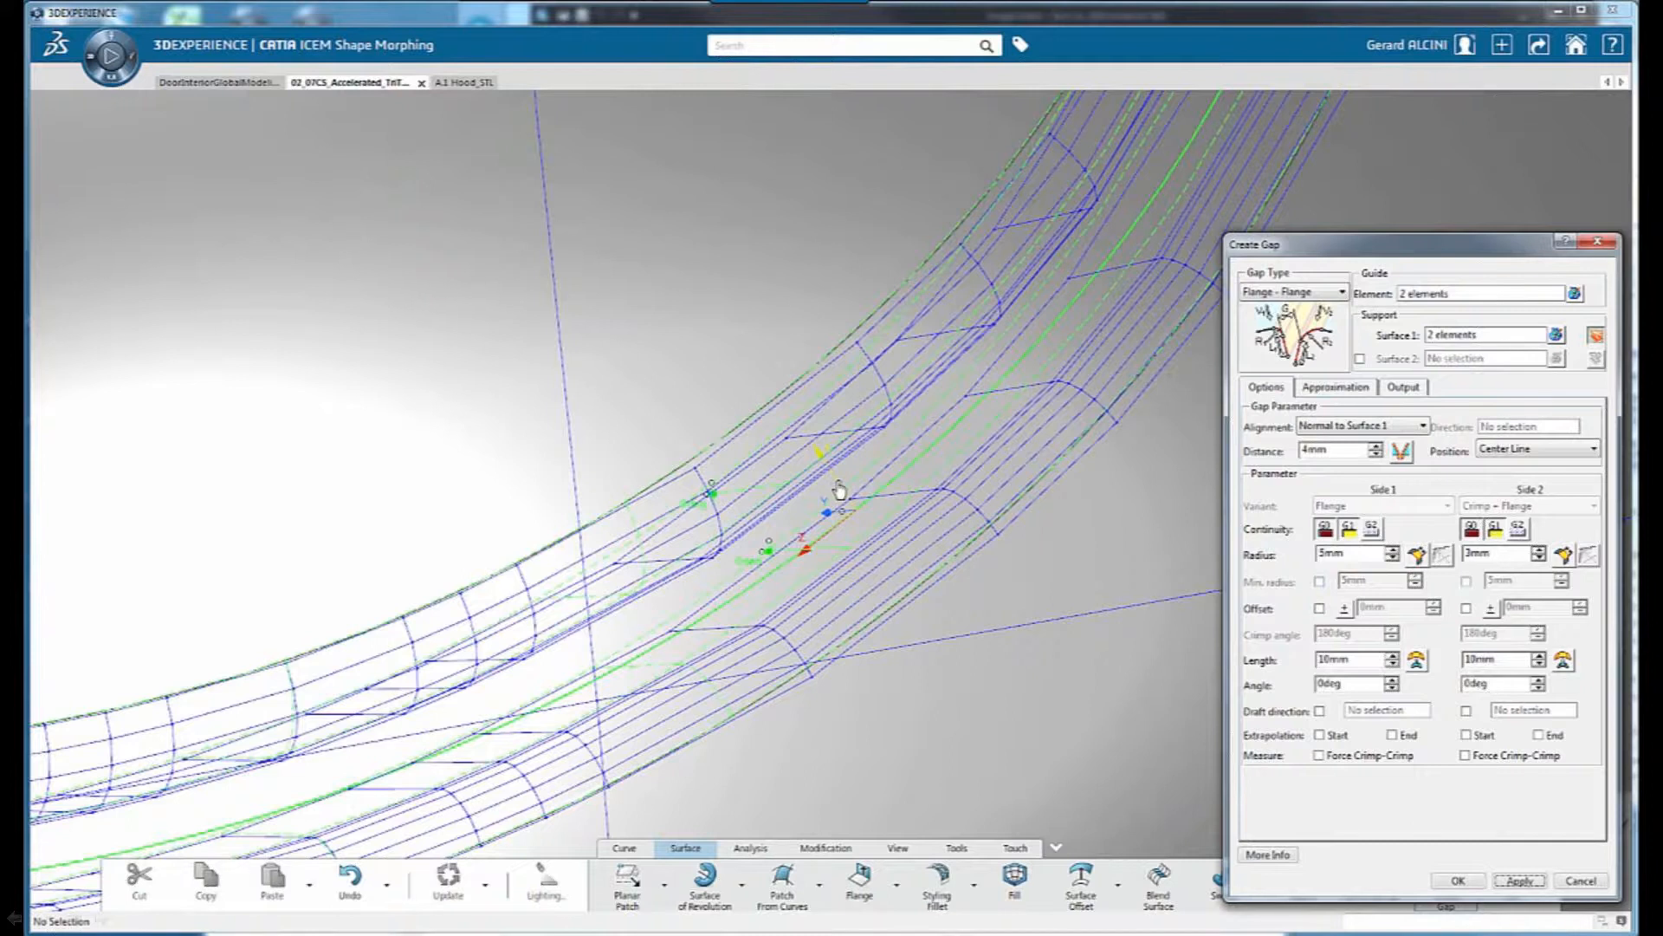
Flip the orientation of the circular gap's two sides on the model and create the gap
drag(839, 485, 837, 482)
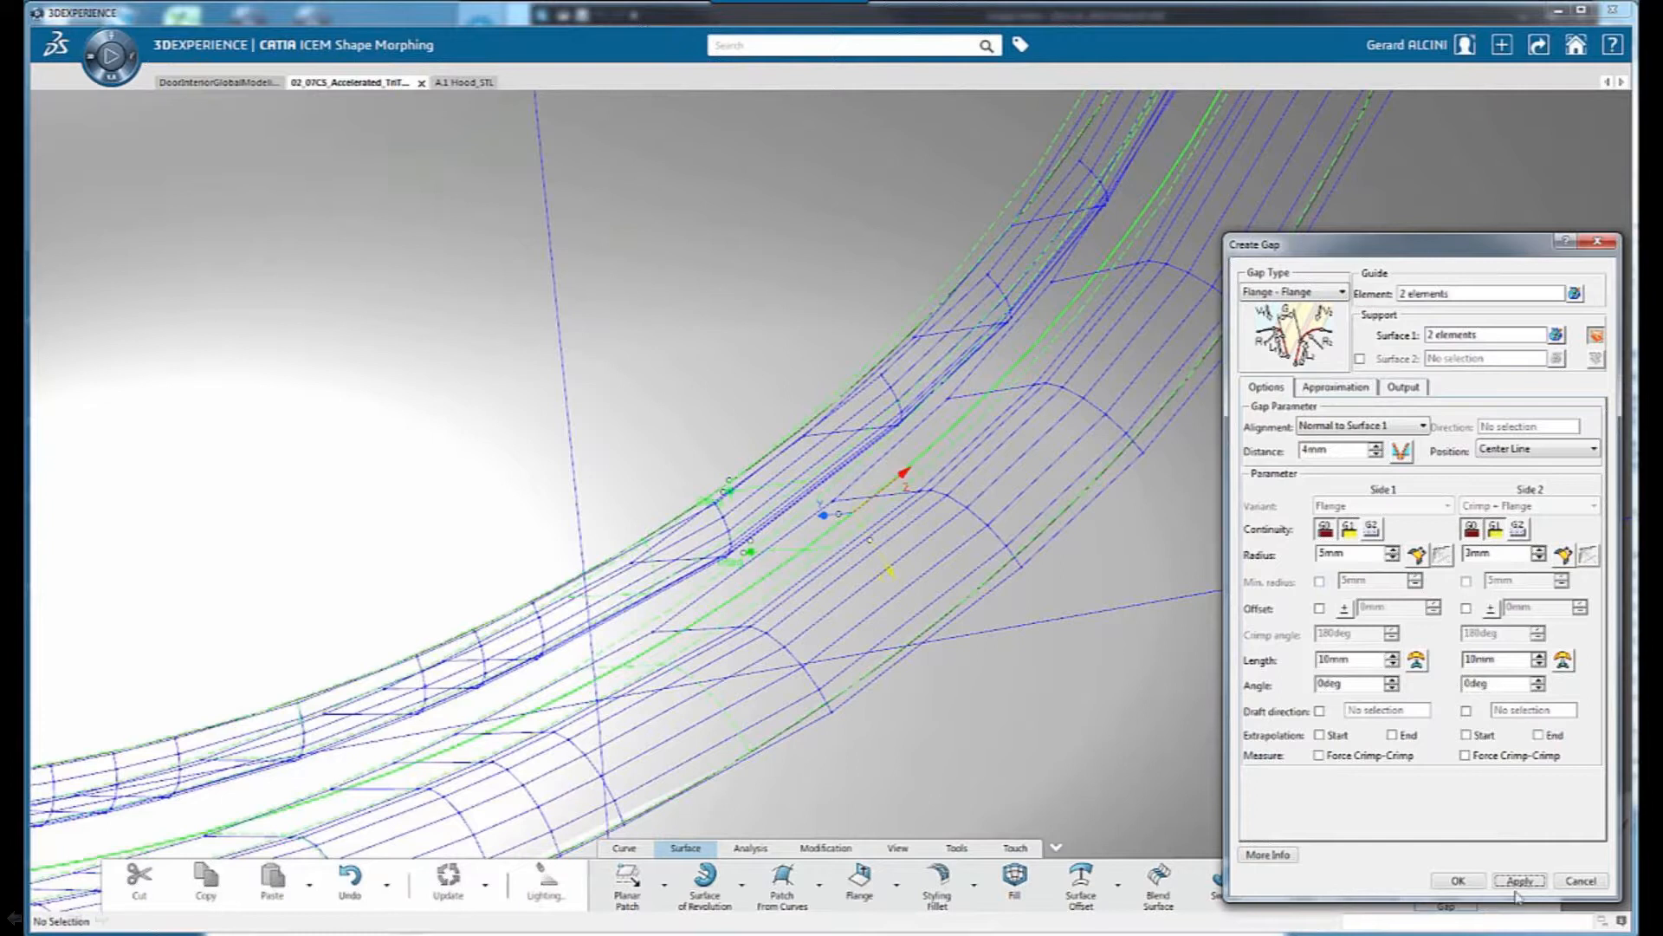
middle_drag(838, 485, 838, 484)
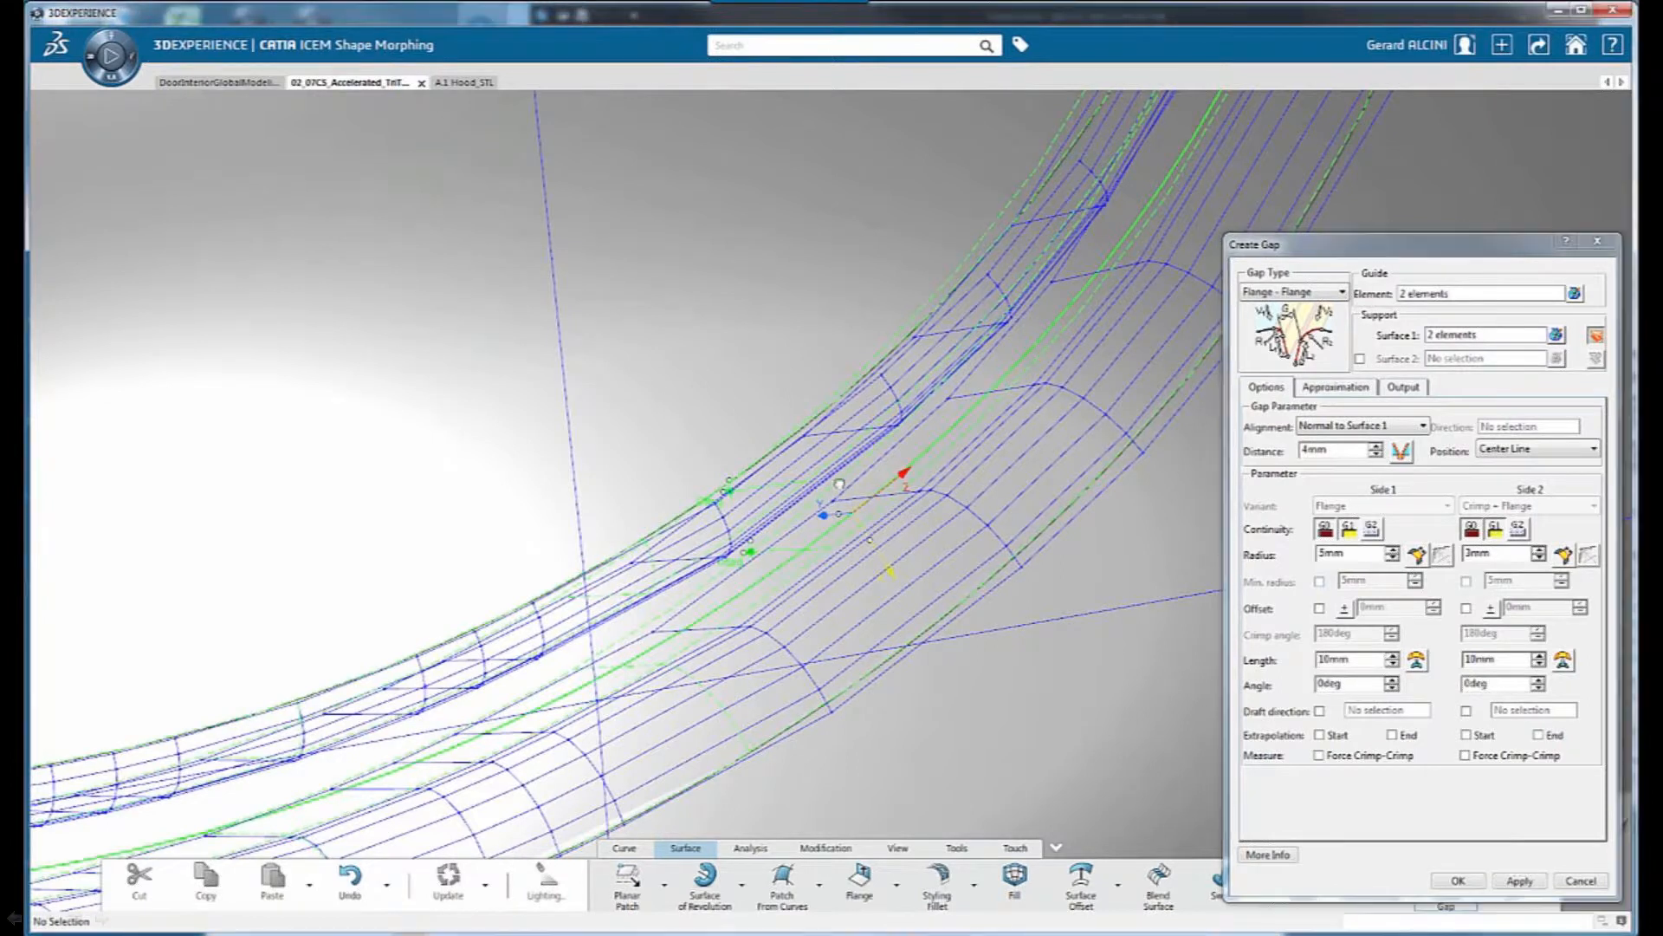
middle_drag(955, 520, 832, 571)
click(1458, 881)
Change the circular gap's alignment to Direction along the Z axis of the Trap axis system and apply it
middle_drag(939, 557, 879, 446)
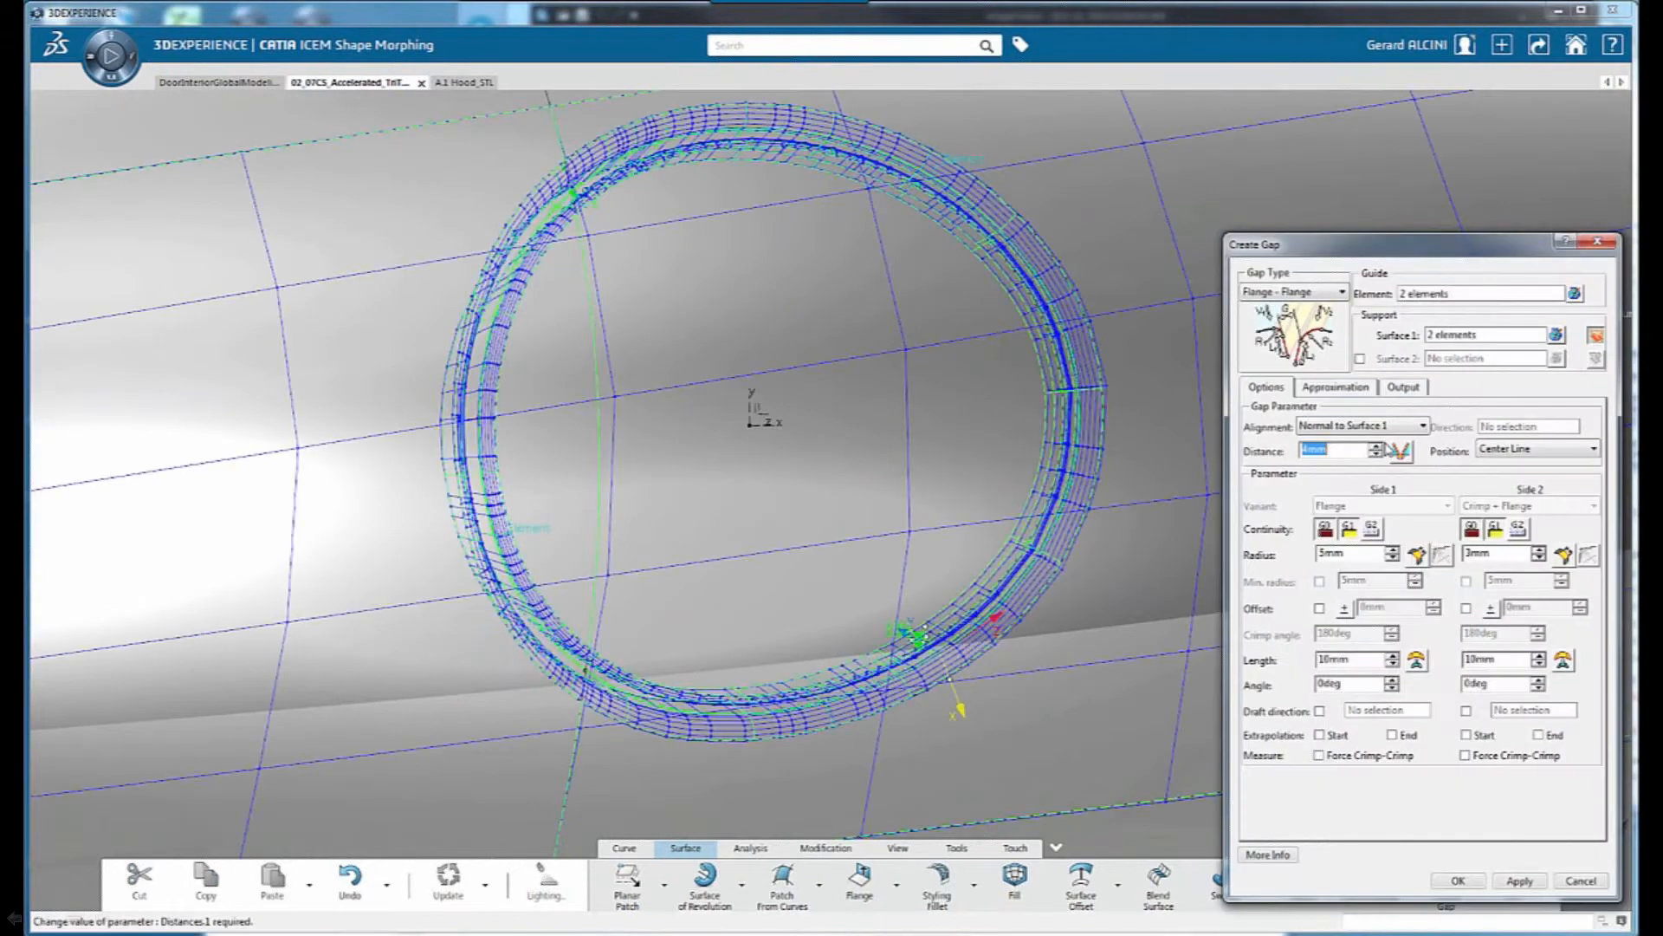
click(1360, 426)
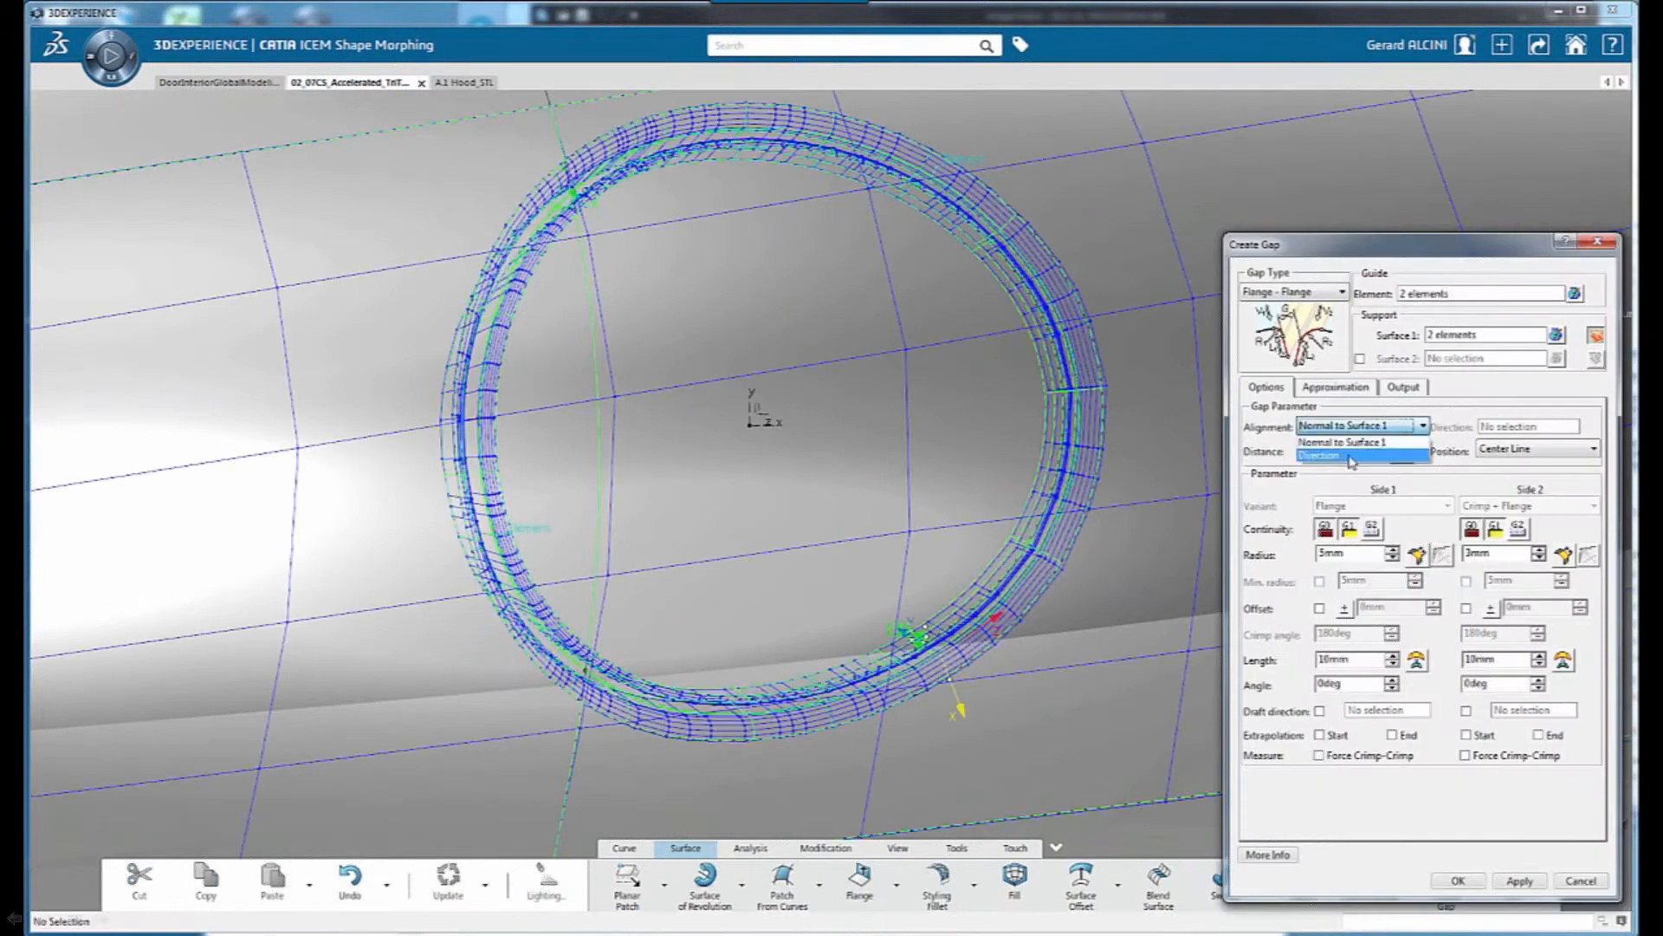
click(1353, 456)
middle_drag(799, 502, 854, 373)
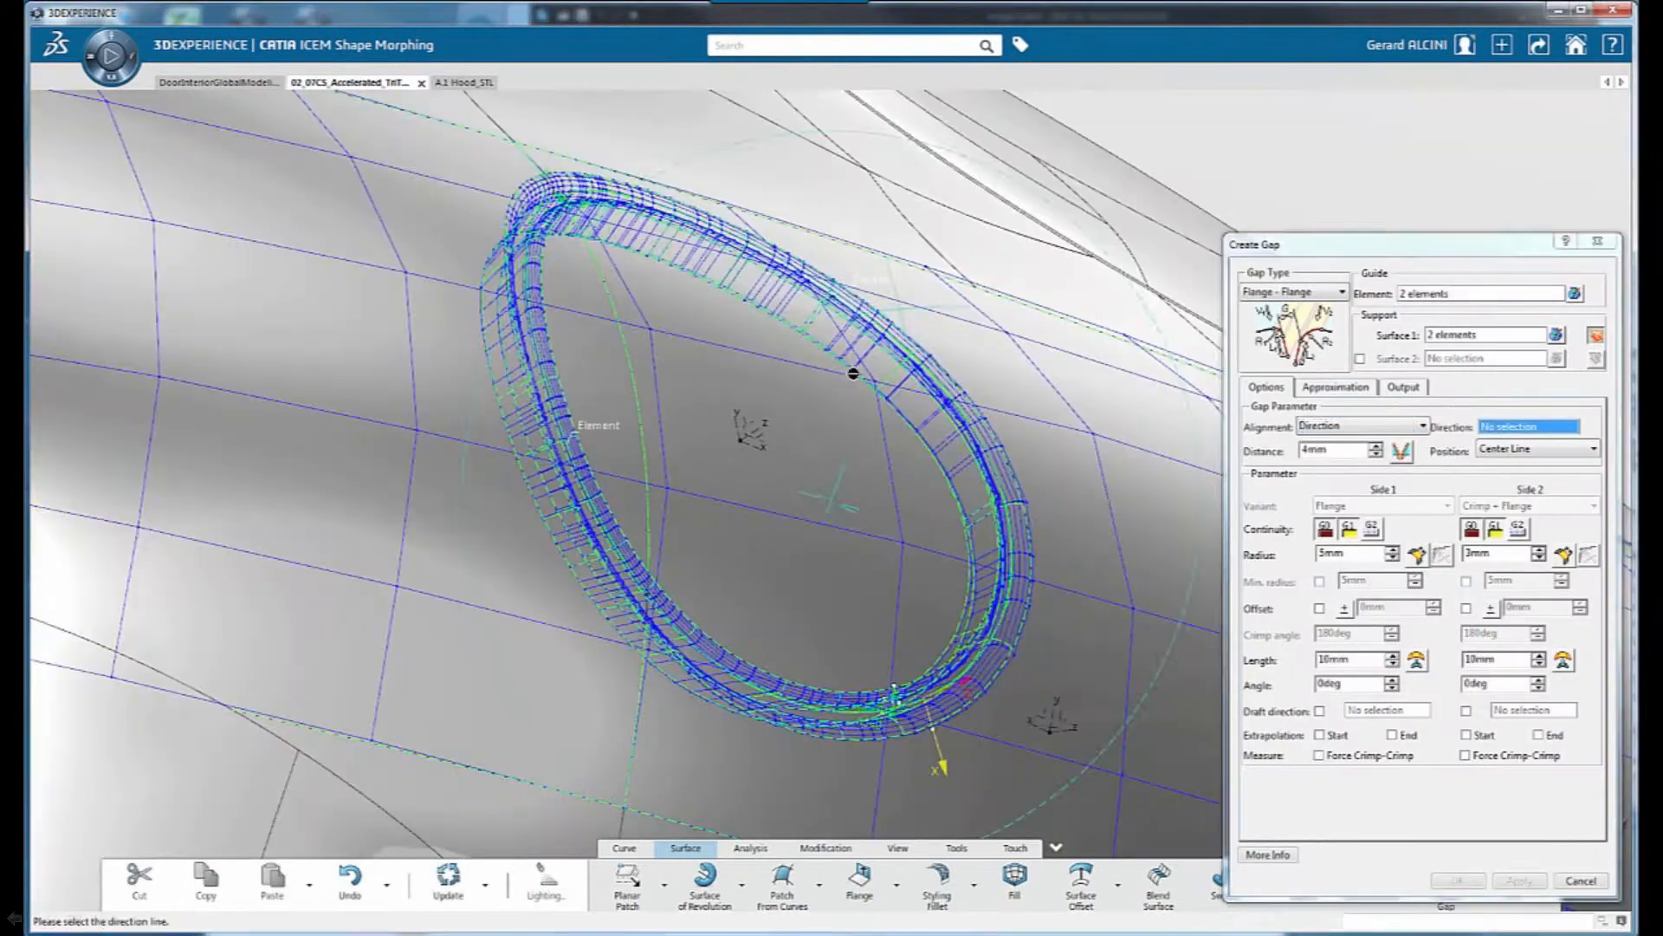
click(774, 428)
mouse_move(777, 431)
middle_down()
mouse_move(1049, 658)
mouse_move(1010, 425)
mouse_move(920, 517)
mouse_move(843, 482)
middle_up()
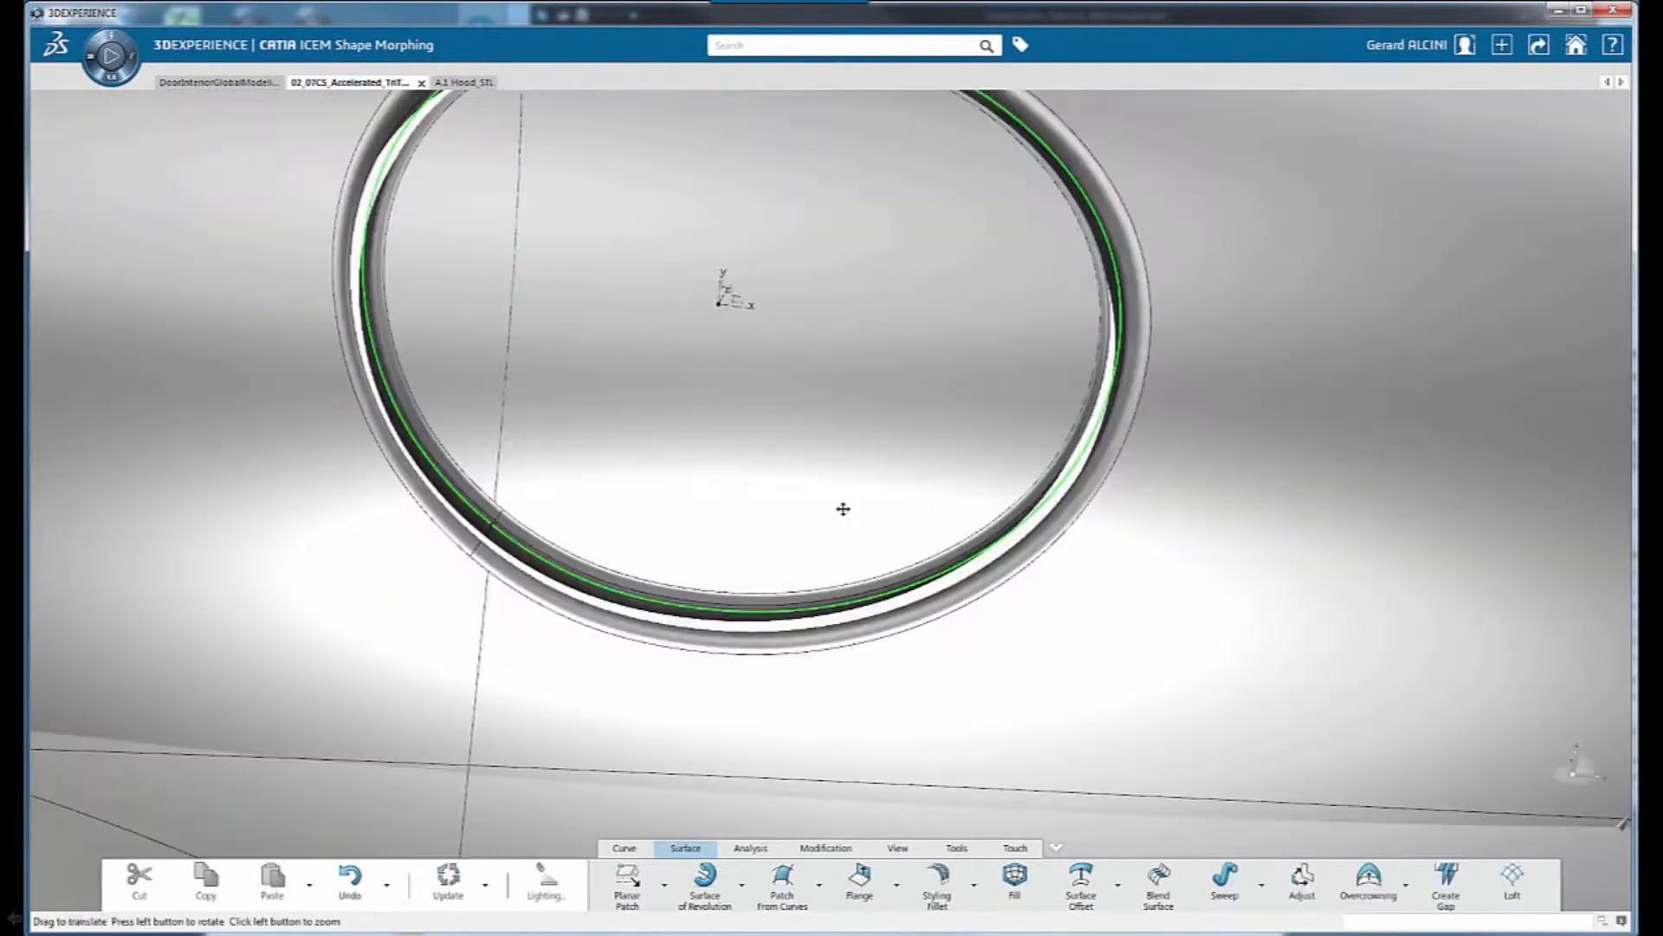
mouse_move(843, 508)
middle_down()
mouse_move(810, 665)
mouse_move(1057, 611)
mouse_move(943, 512)
mouse_move(869, 557)
mouse_move(874, 528)
mouse_move(869, 543)
middle_up()
Reopen the circular gap's definition, set its position to Side 1 and confirm
double_click(955, 376)
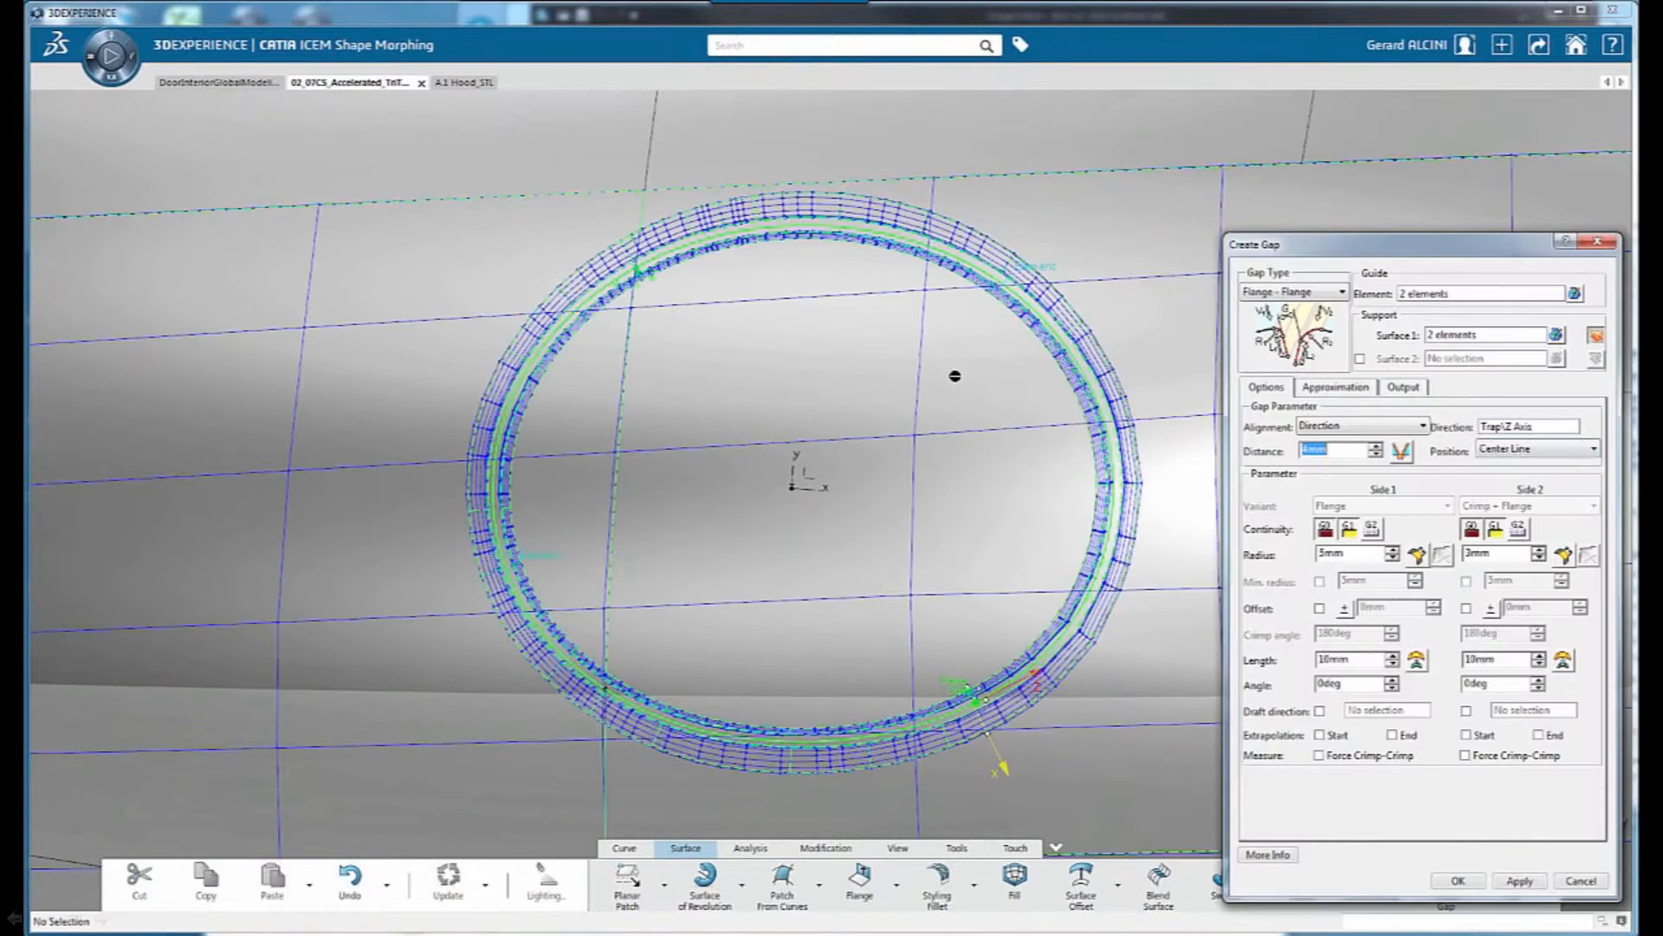
click(1529, 450)
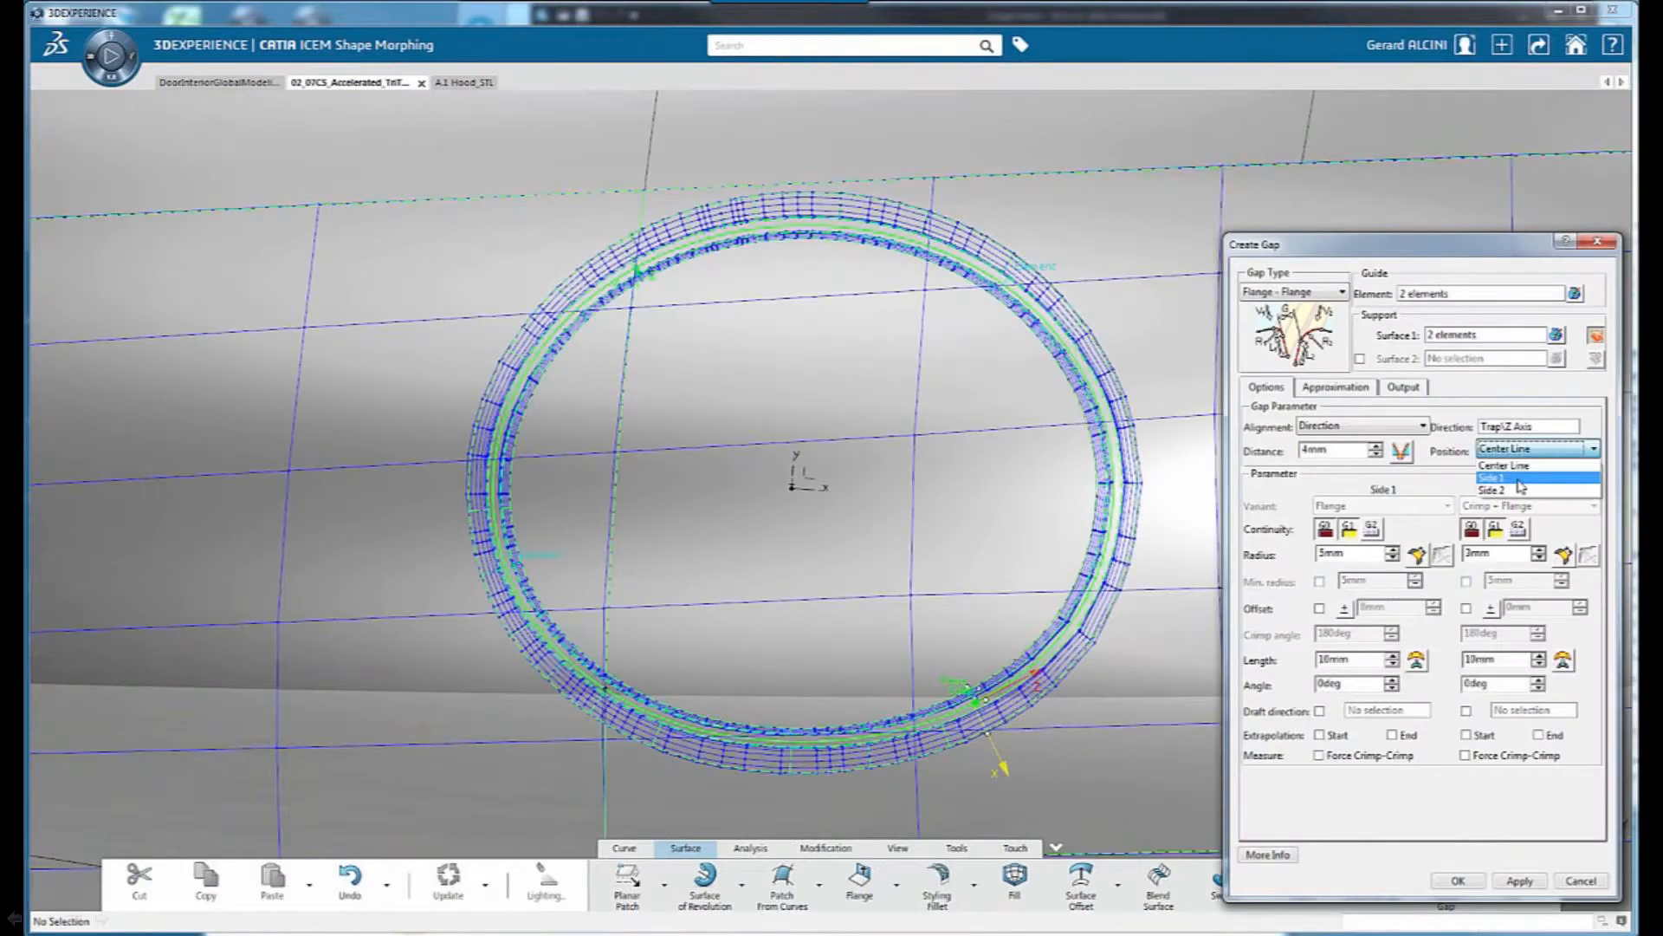
click(1518, 479)
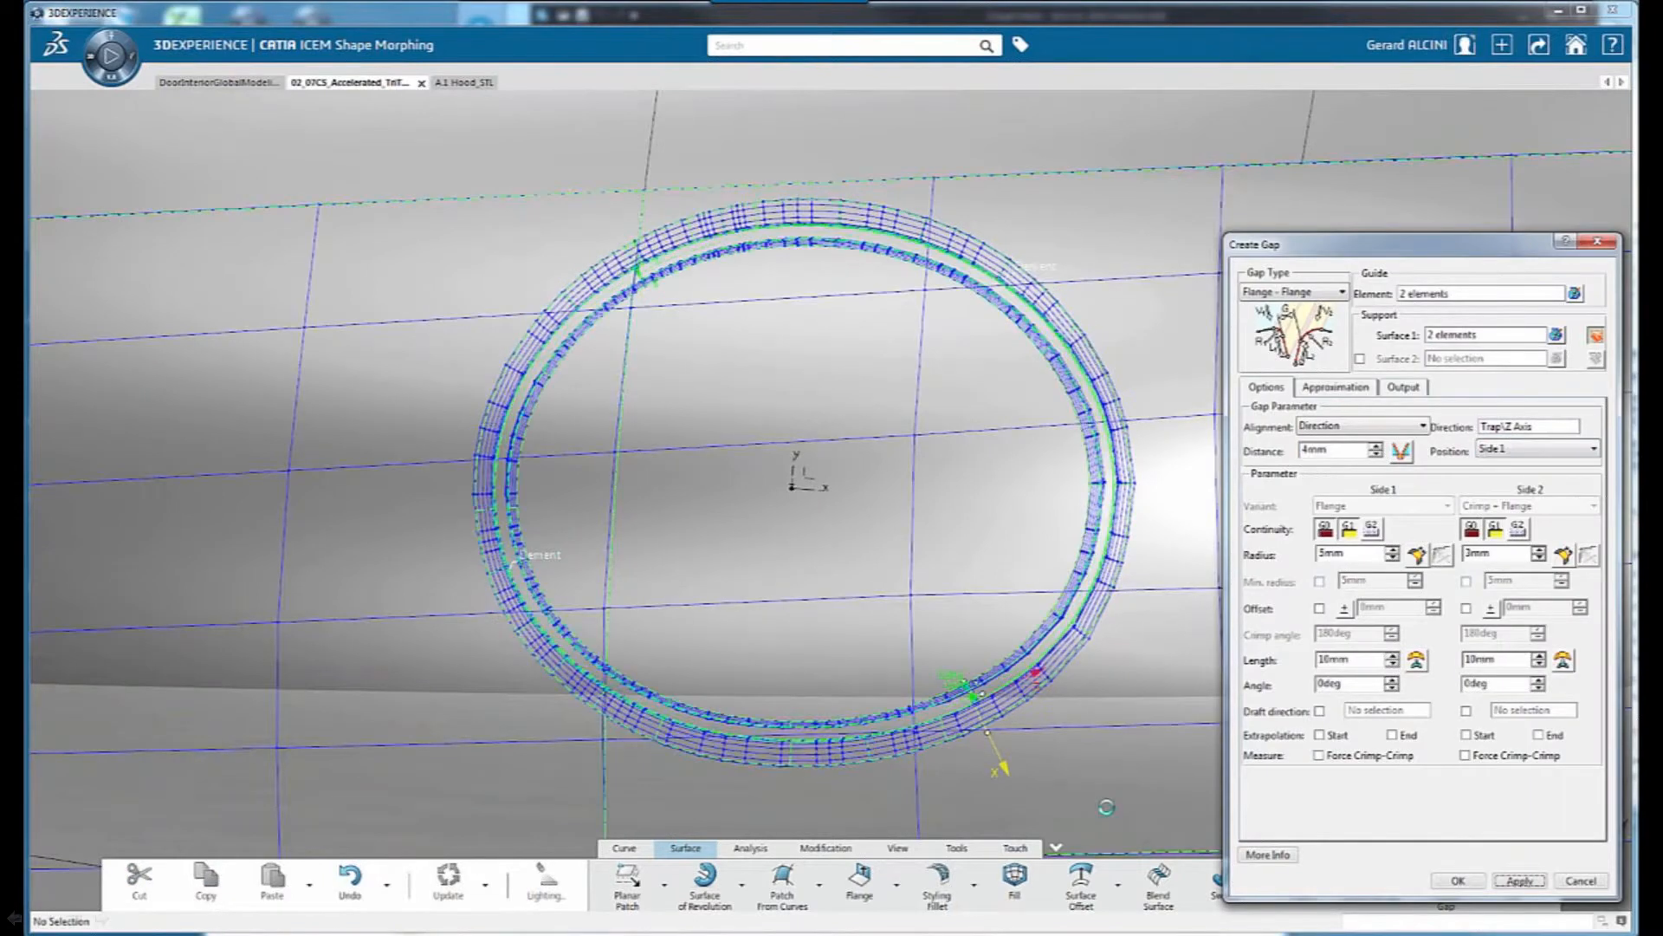
click(1447, 879)
middle_drag(910, 659, 1024, 612)
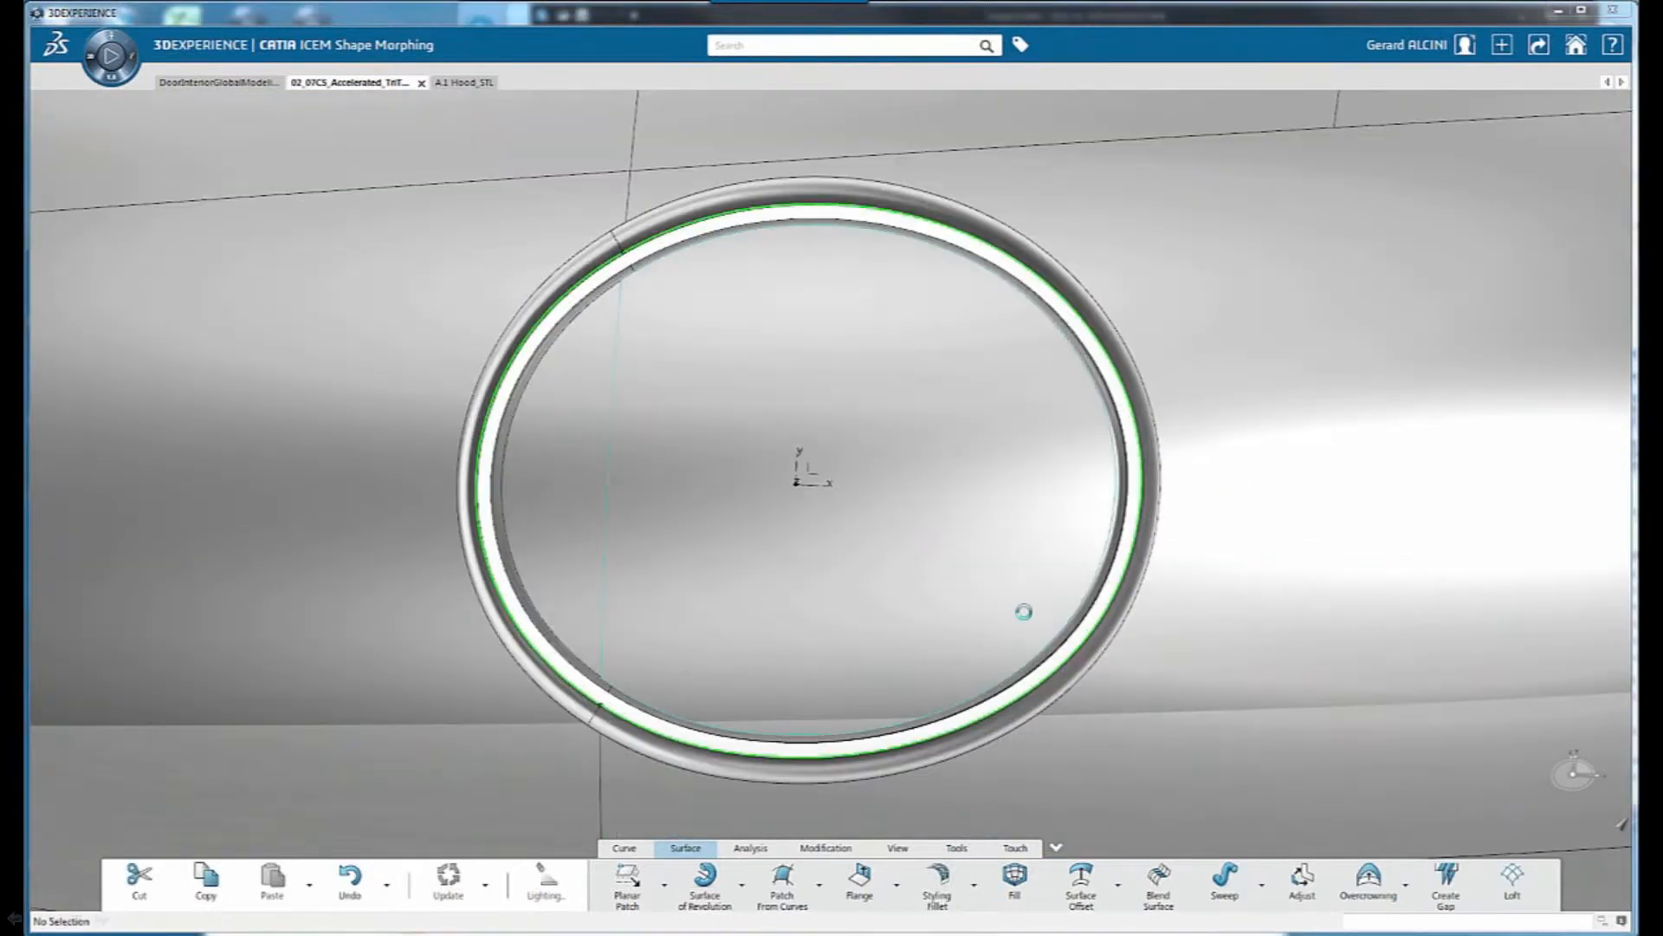
Set the circular gap's position to Side 2, update the preview and confirm
click(1534, 449)
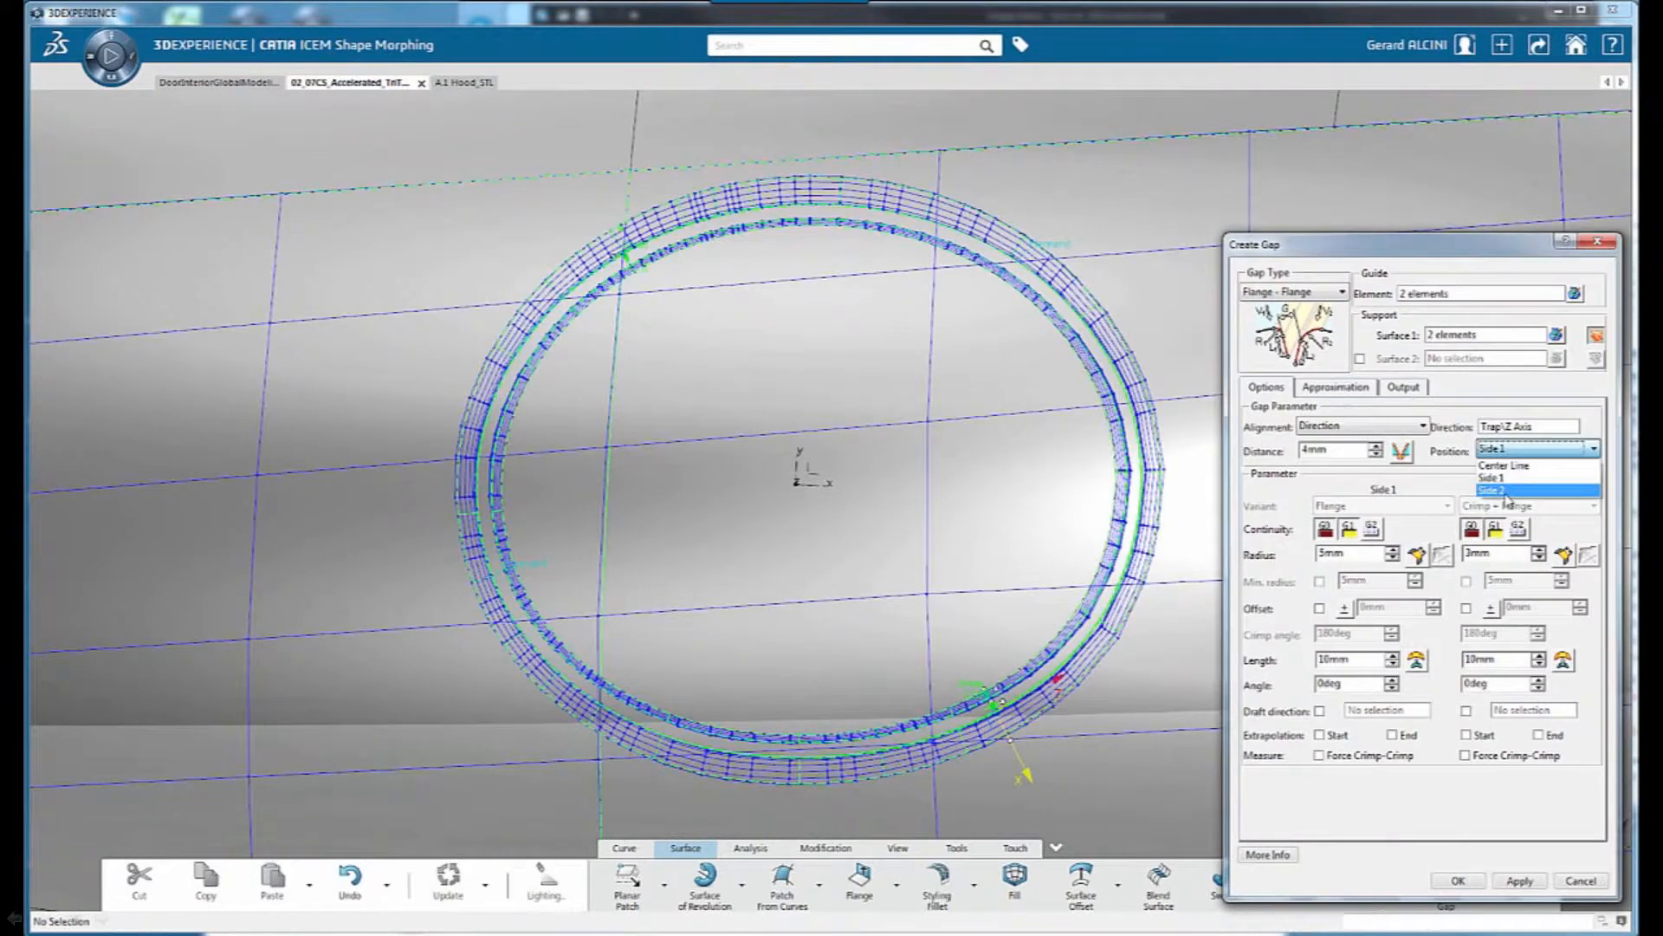
click(1508, 491)
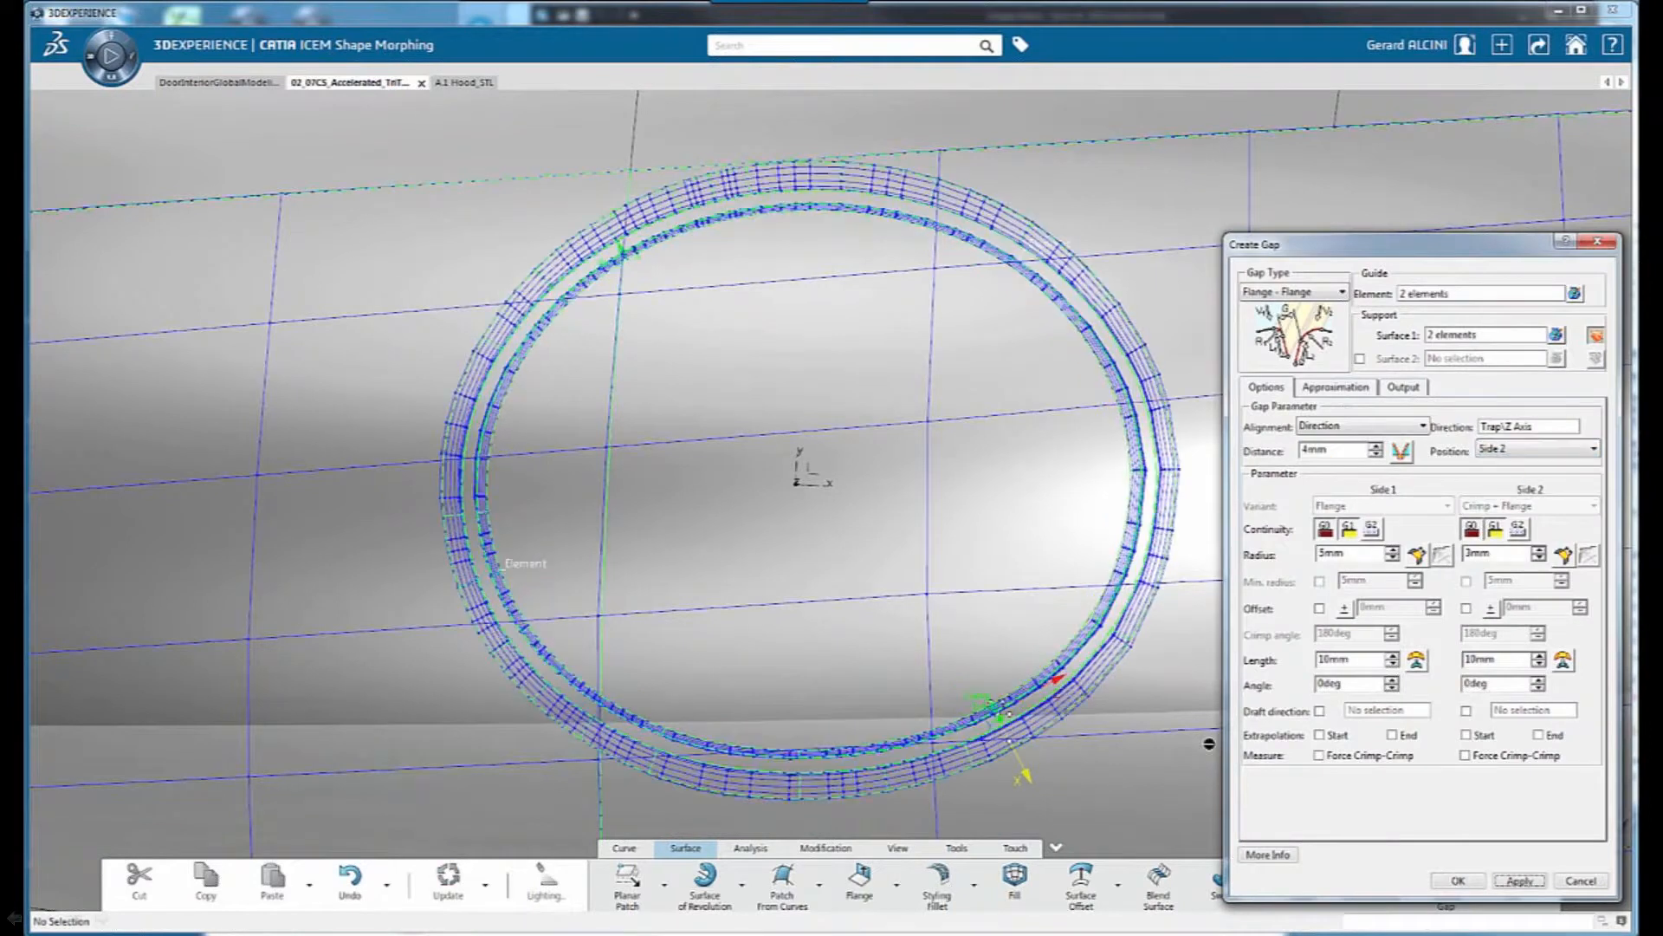
click(1457, 880)
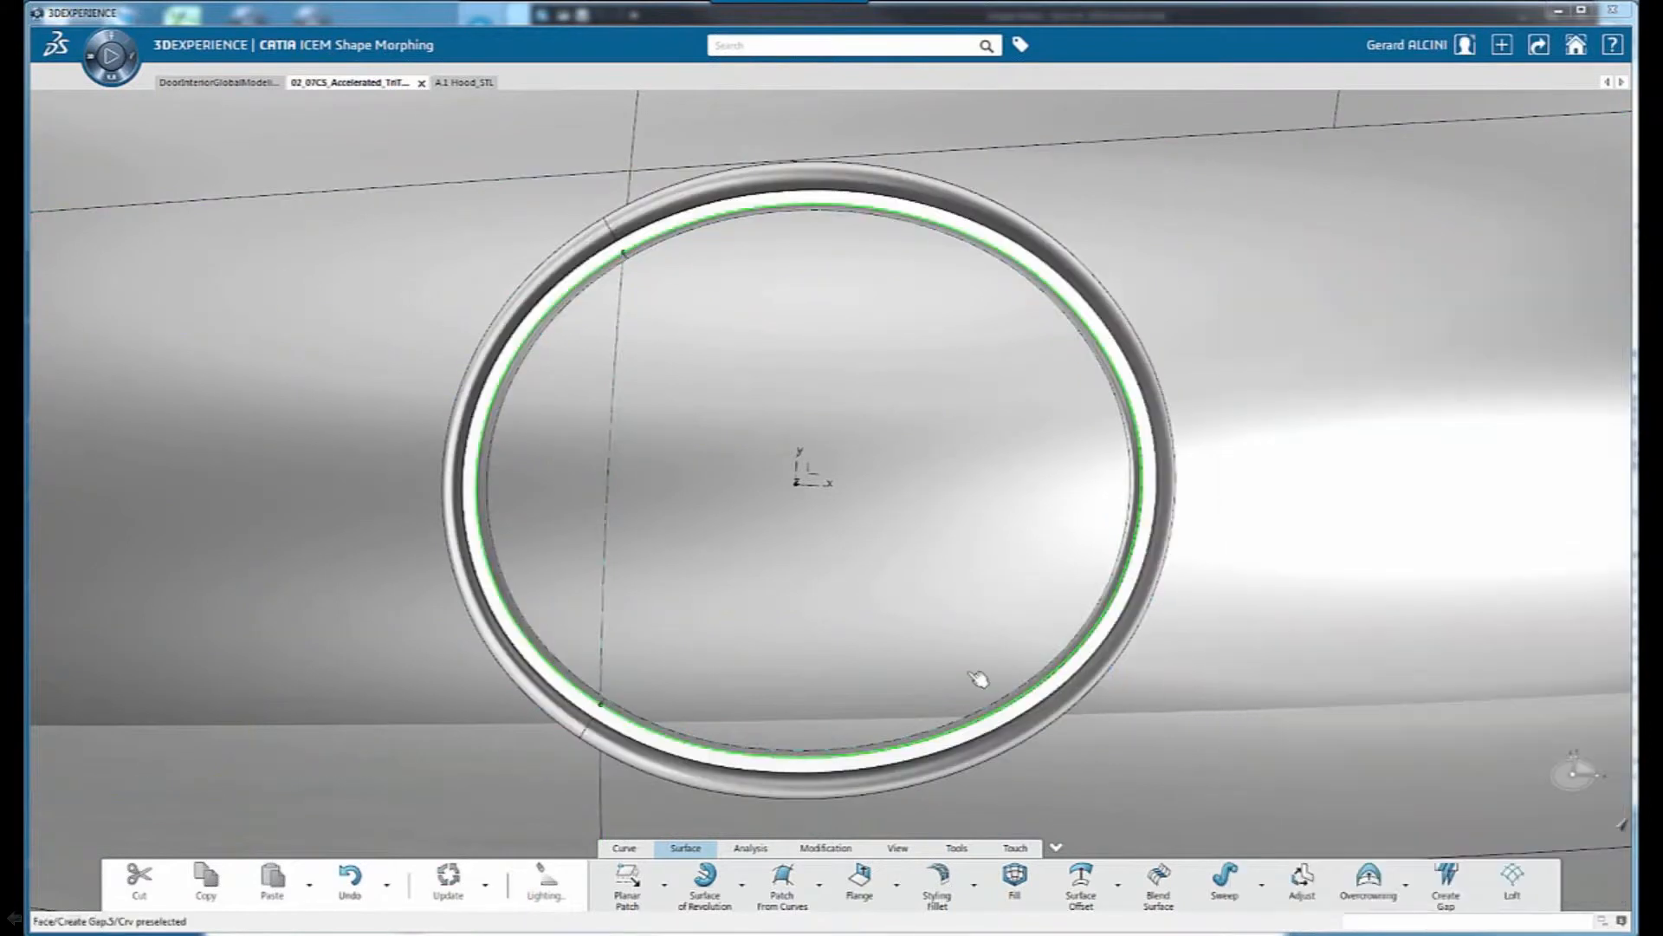
Measure the gap width with Distance Analysis, using the circle's two curves as source and the gap as target, and keep the analysis
middle_drag(977, 678, 781, 662)
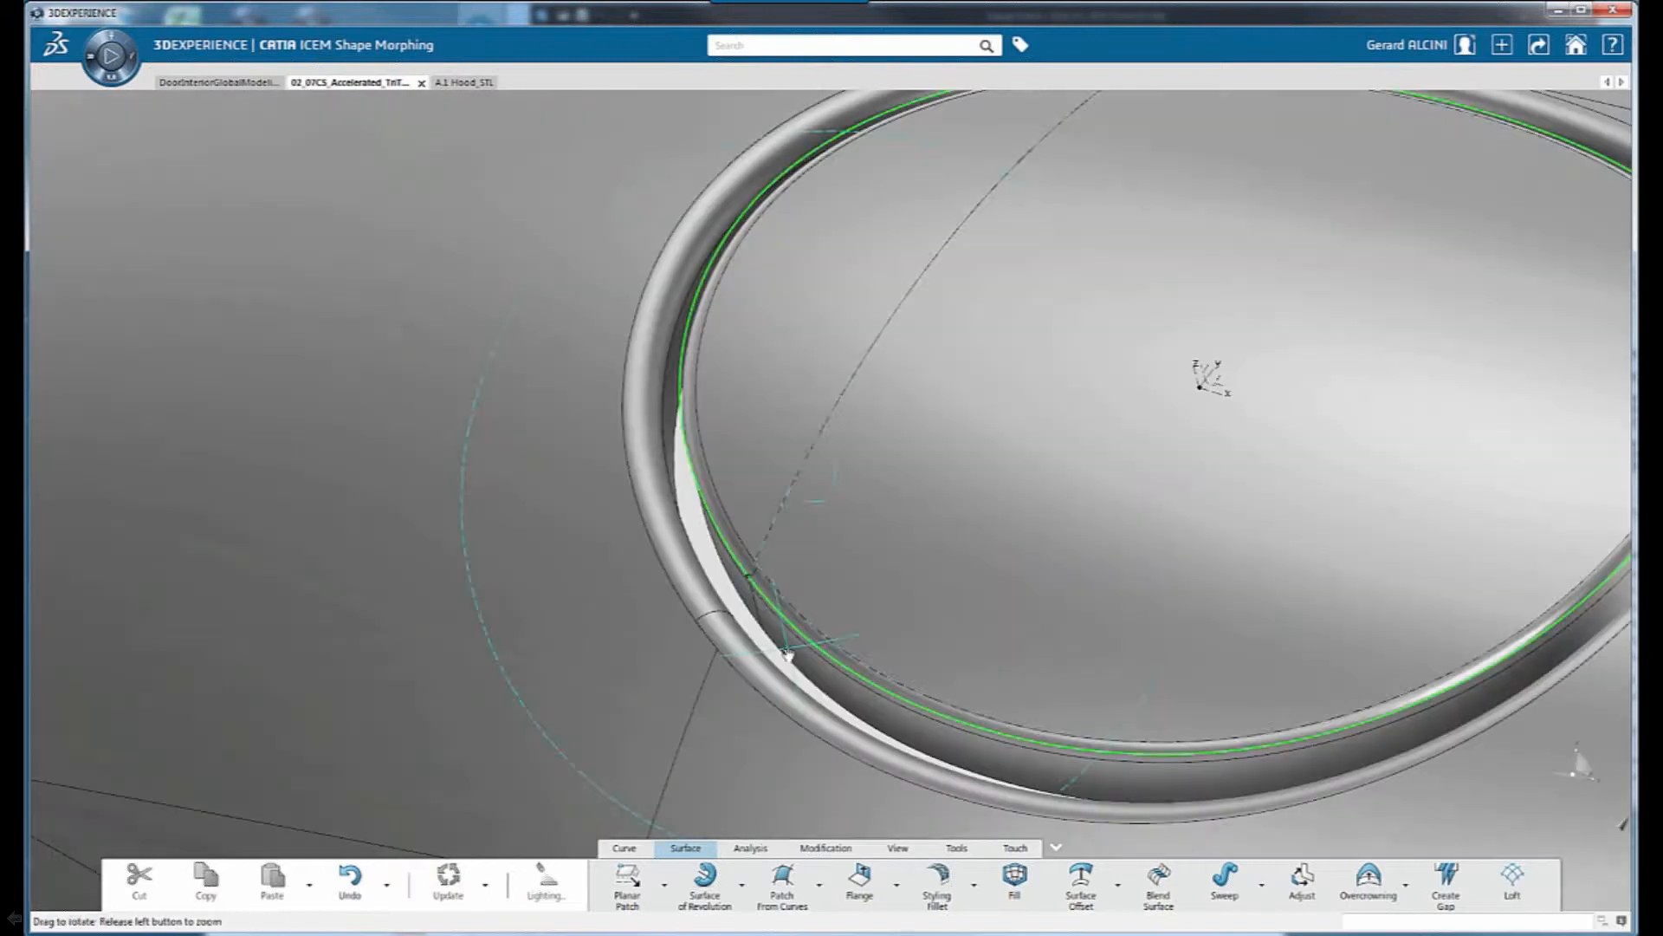
click(760, 851)
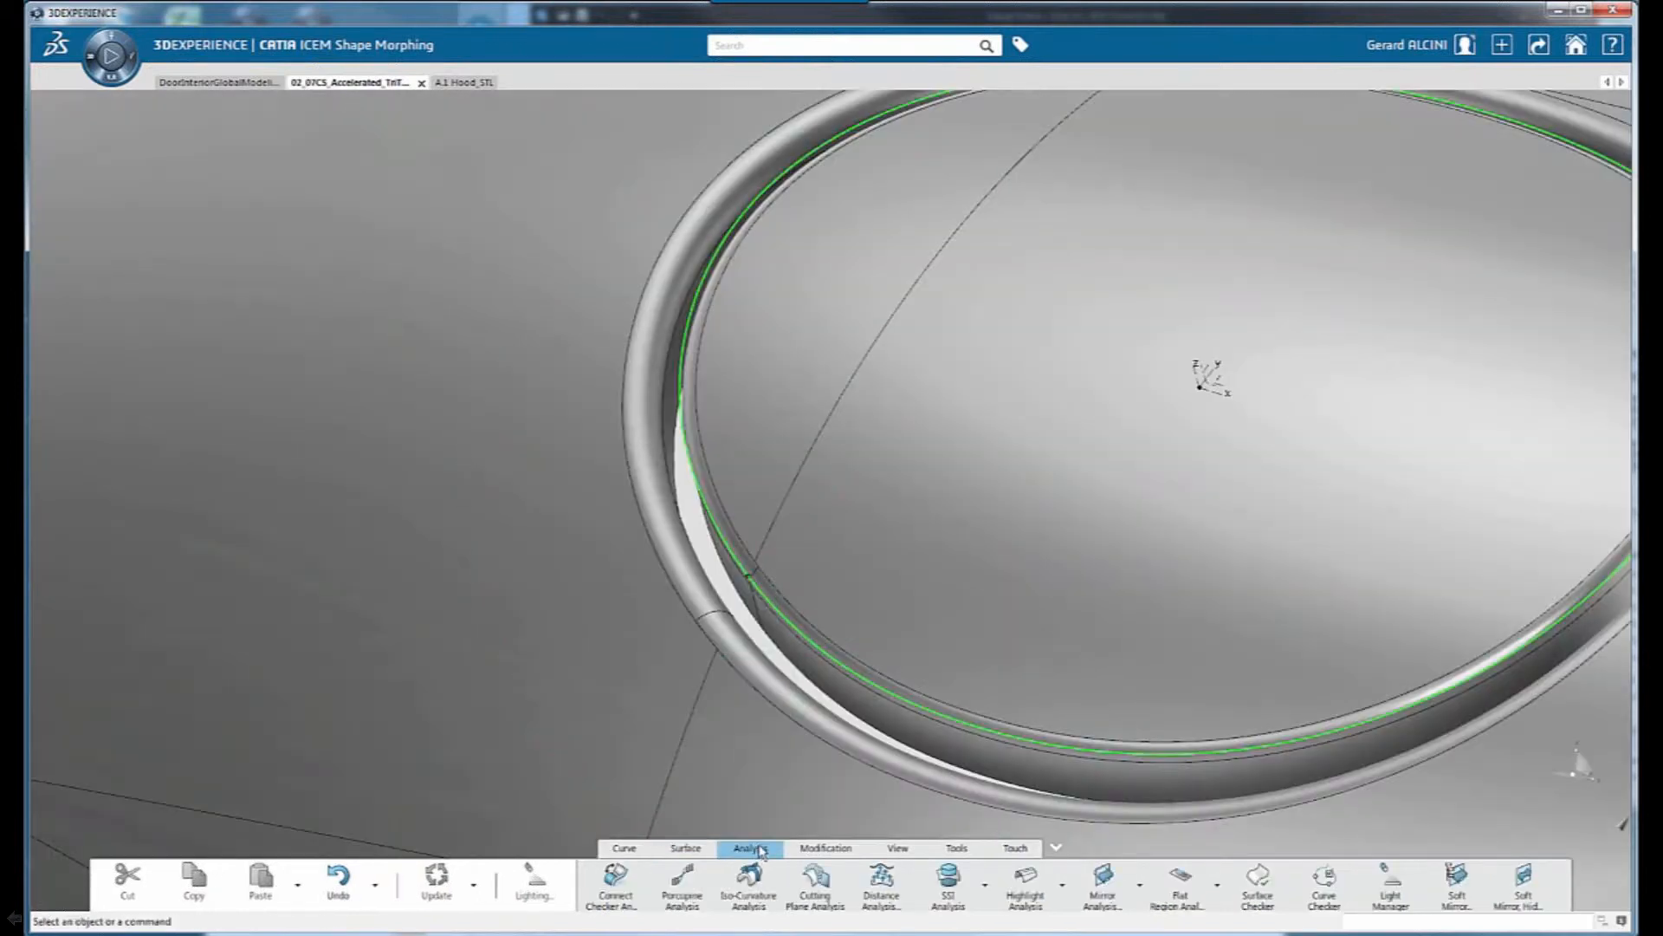
click(881, 884)
middle_drag(697, 645, 944, 555)
click(822, 659)
click(776, 648)
middle_drag(1015, 602, 1192, 586)
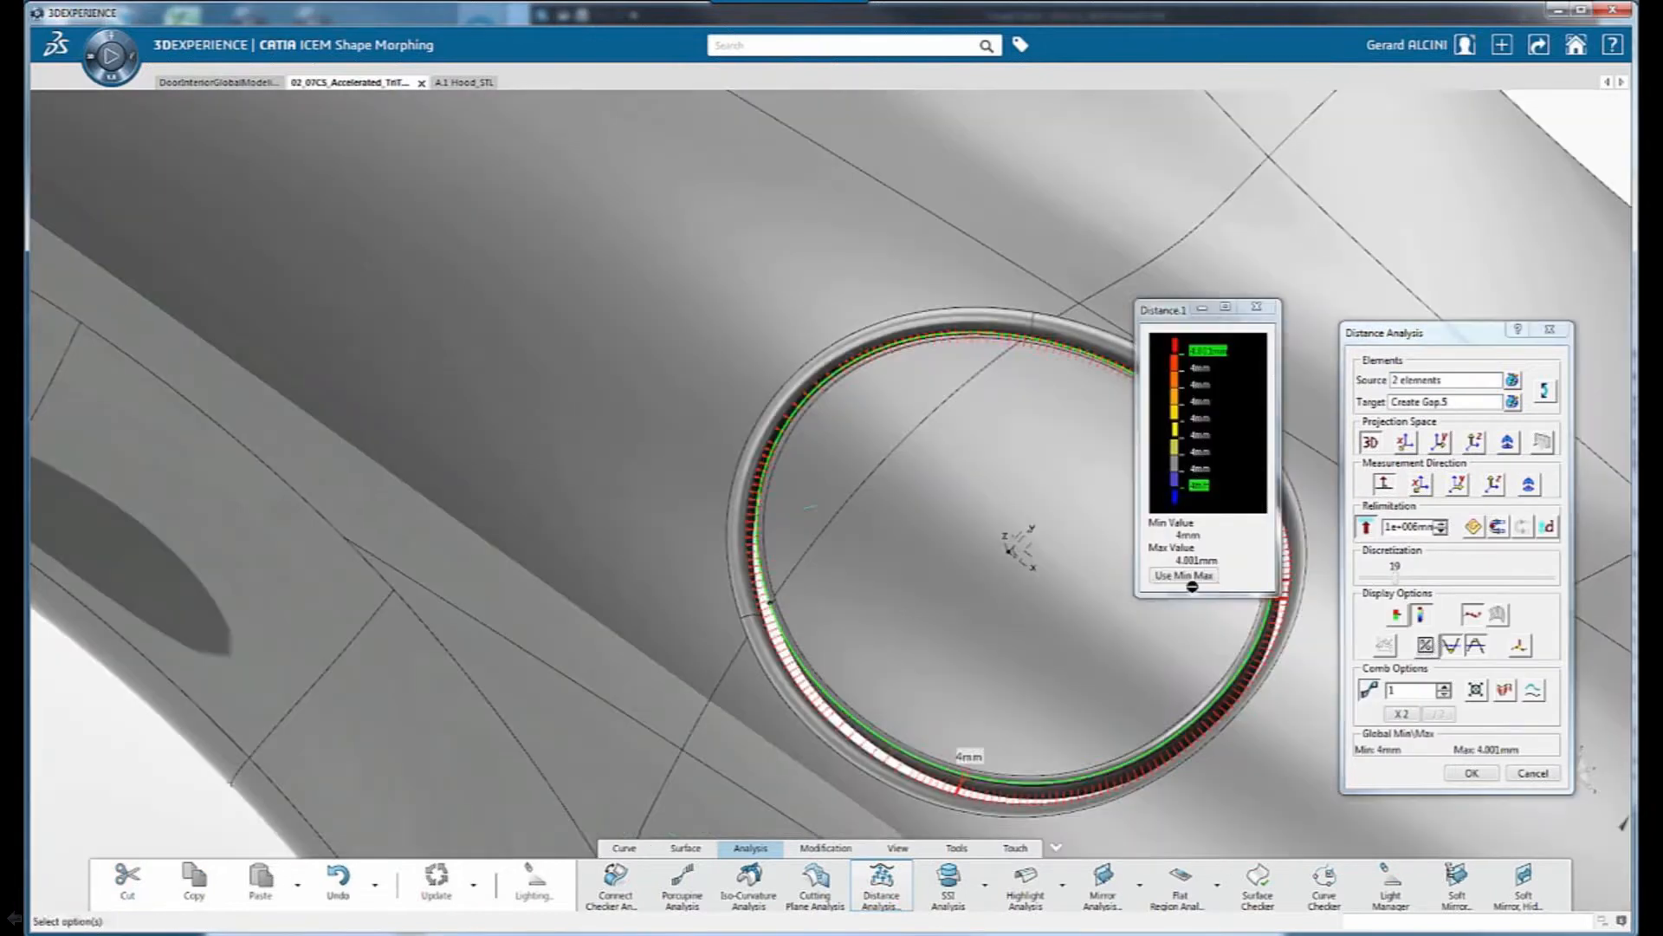
middle_drag(902, 611, 967, 648)
middle_drag(1033, 510, 869, 550)
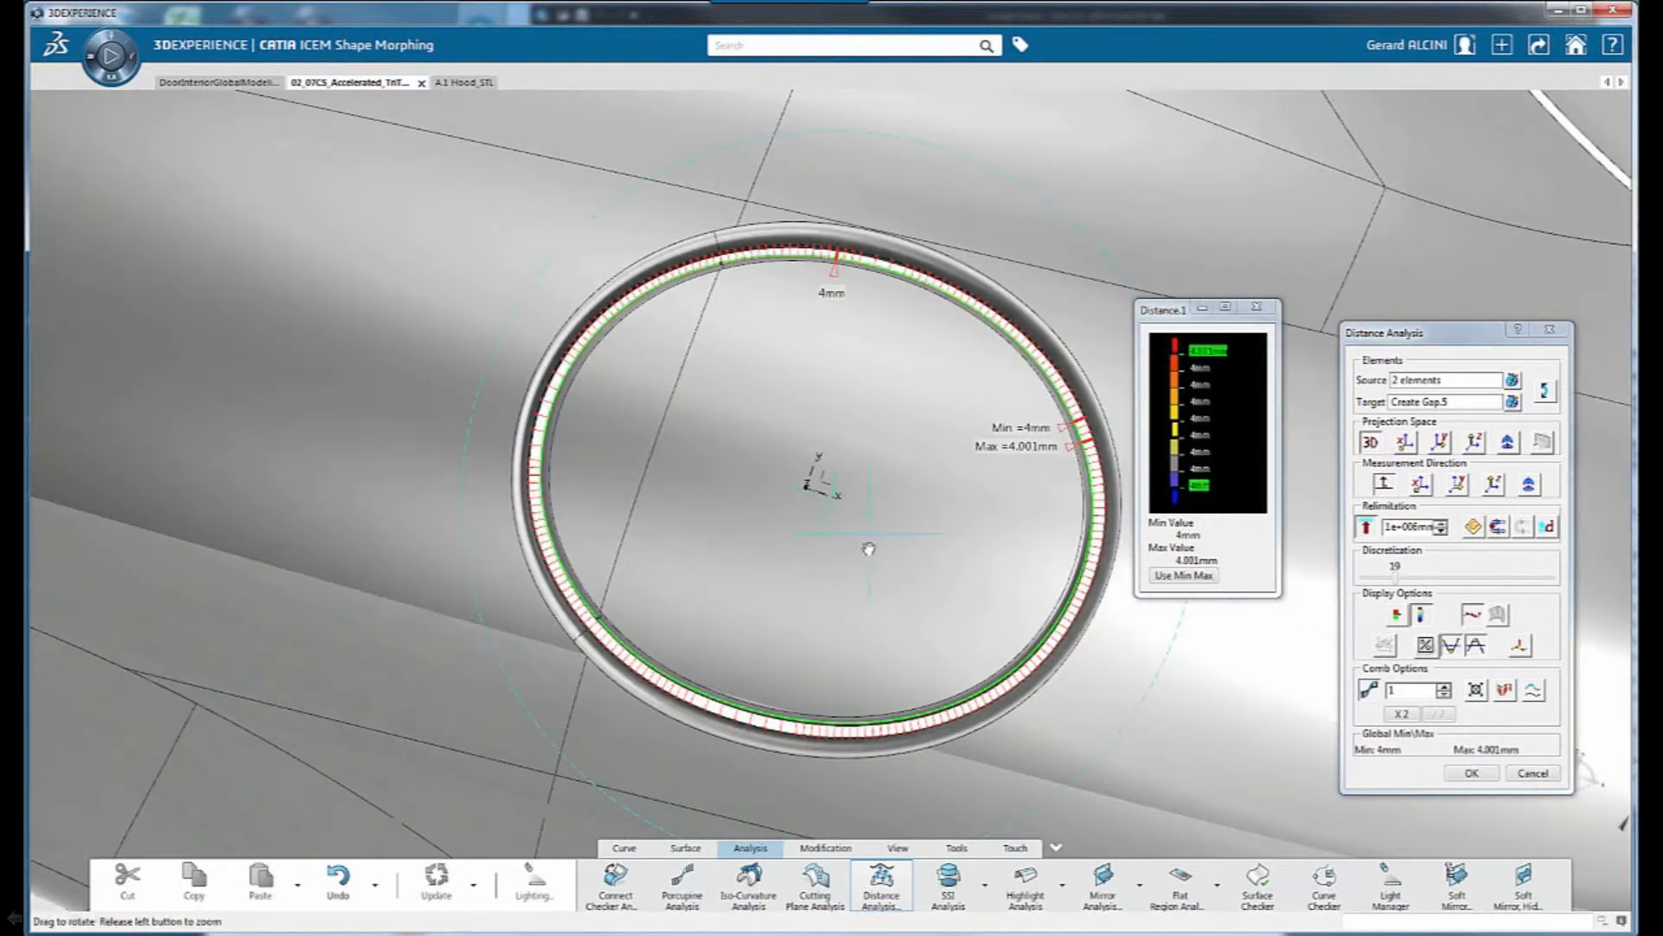
click(1466, 773)
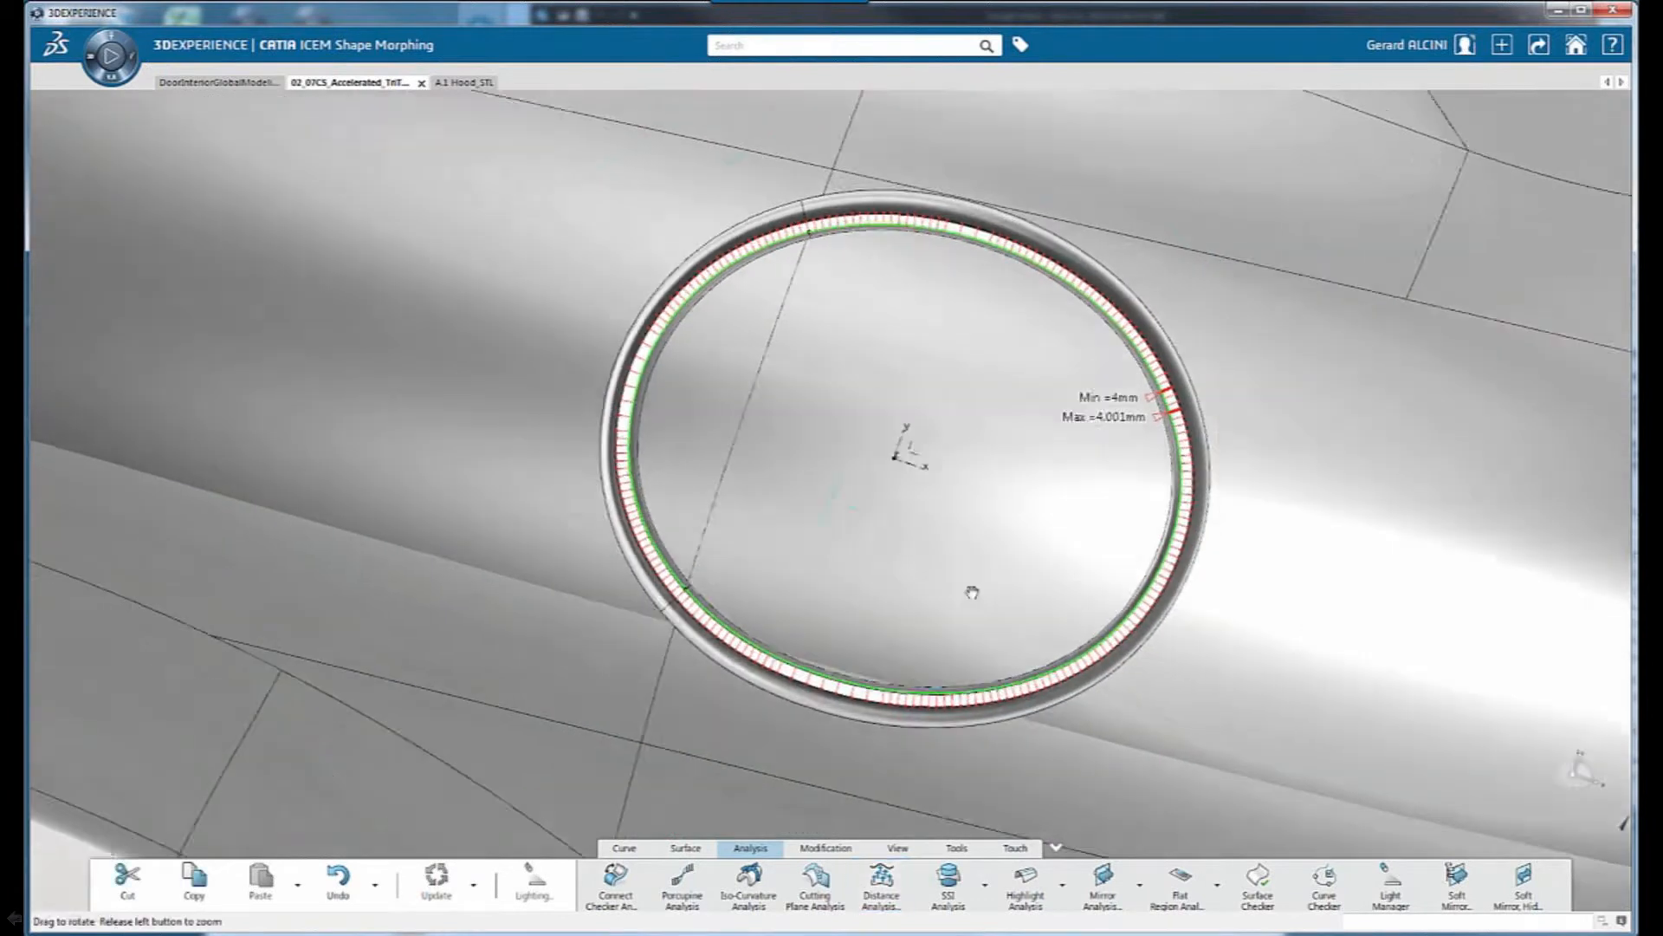